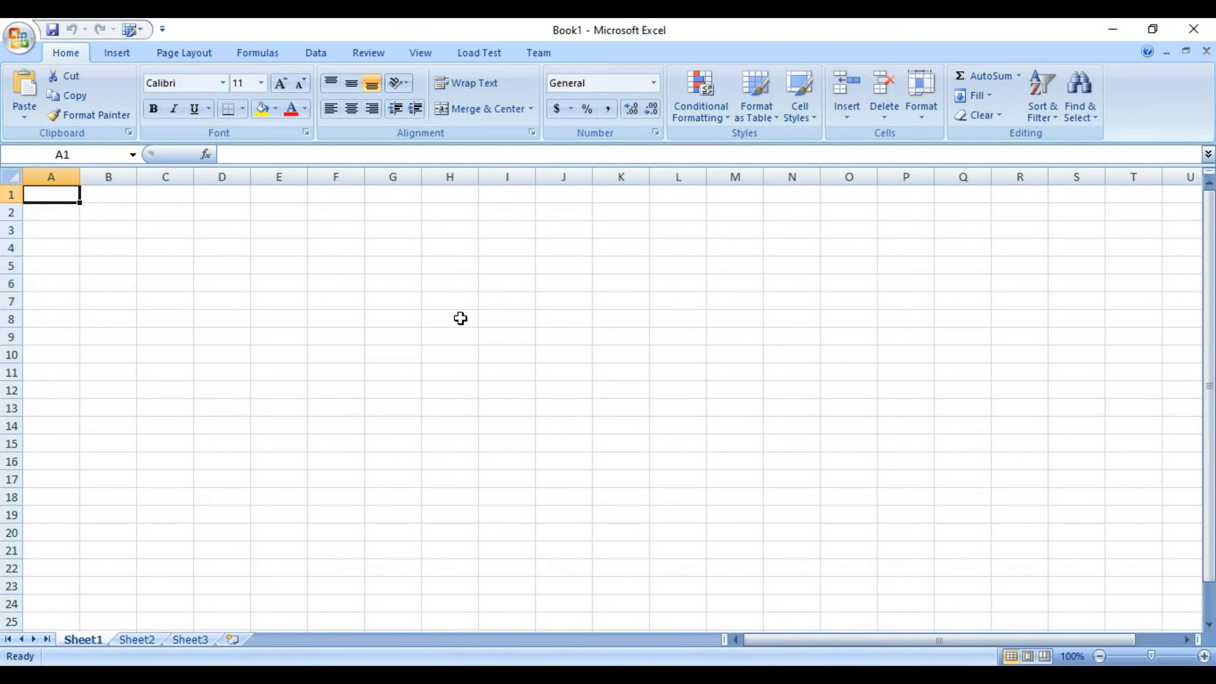
# Show Excel's Team tab with its Azure DevOps Work Items, Tree and Reports groups.
pyautogui.click(538, 58)
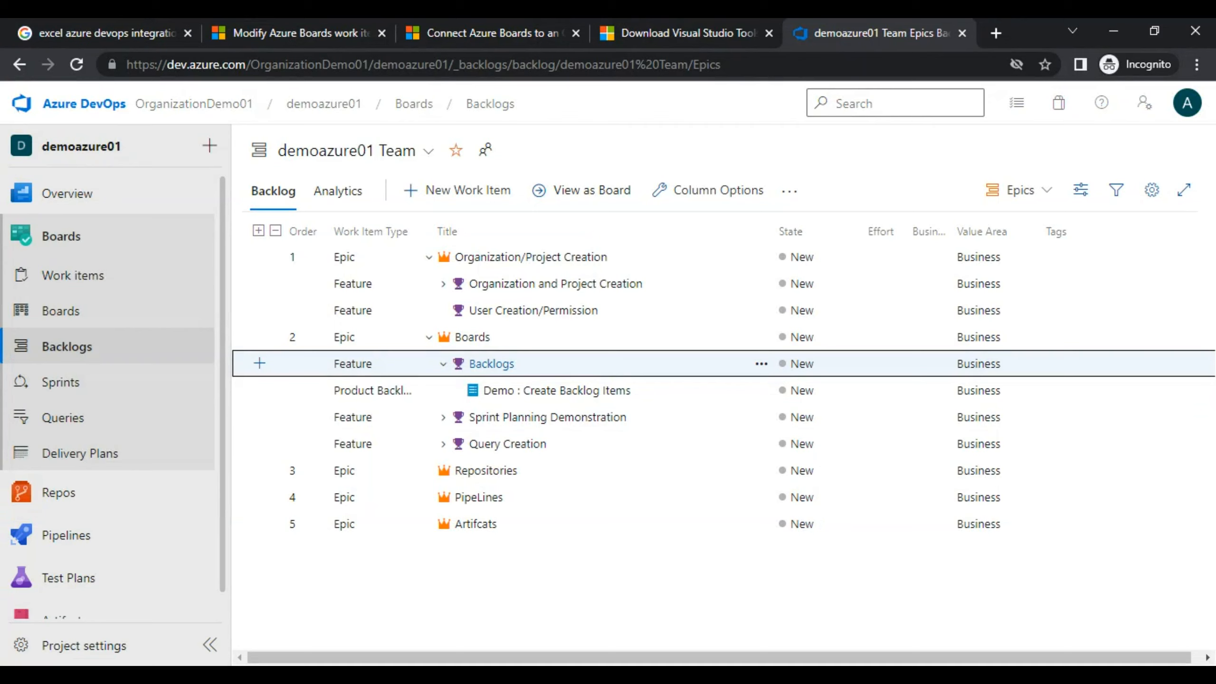
# Find and highlight the Visual Studio requirement in the article on connecting Azure Boards to Office.
pyautogui.click(552, 29)
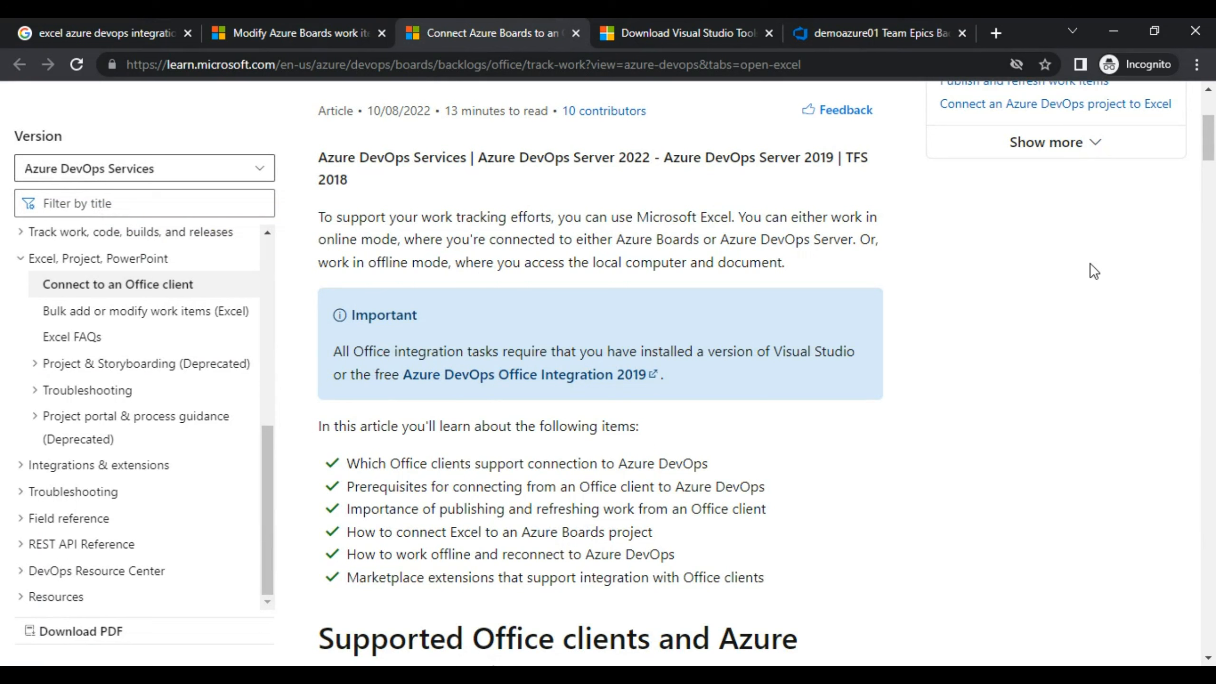
pyautogui.moveTo(774, 357); pyautogui.dragTo(341, 368)
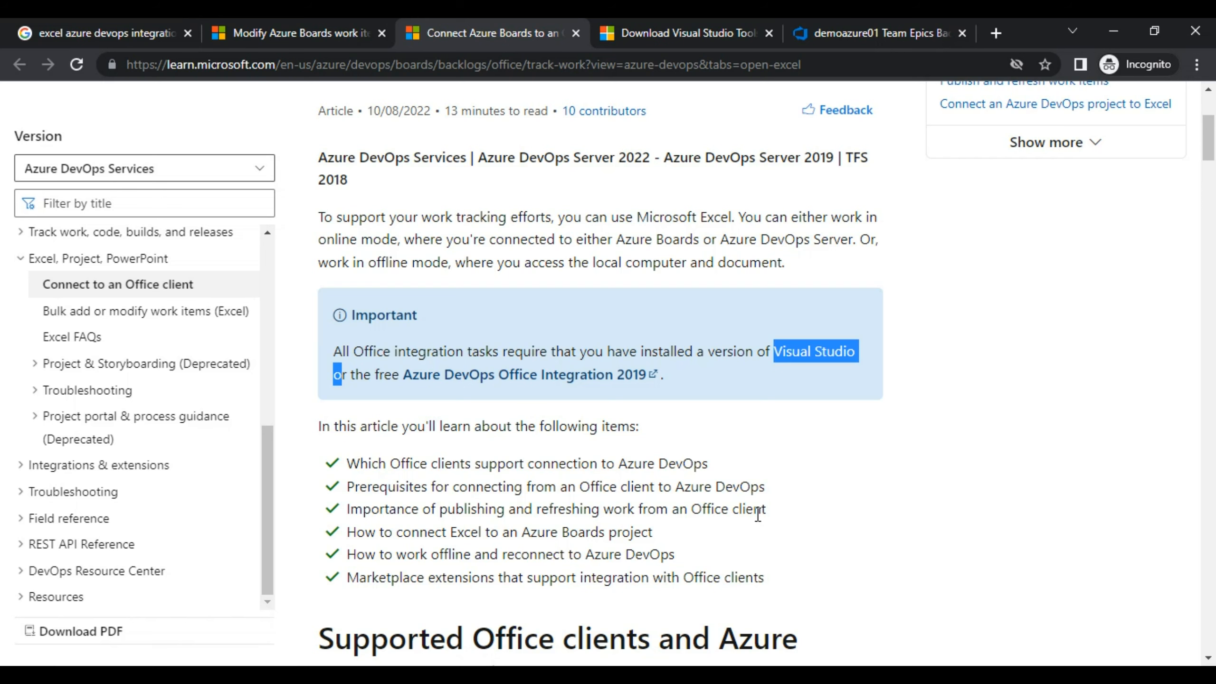
pyautogui.hotkey('alt', 'Tab')
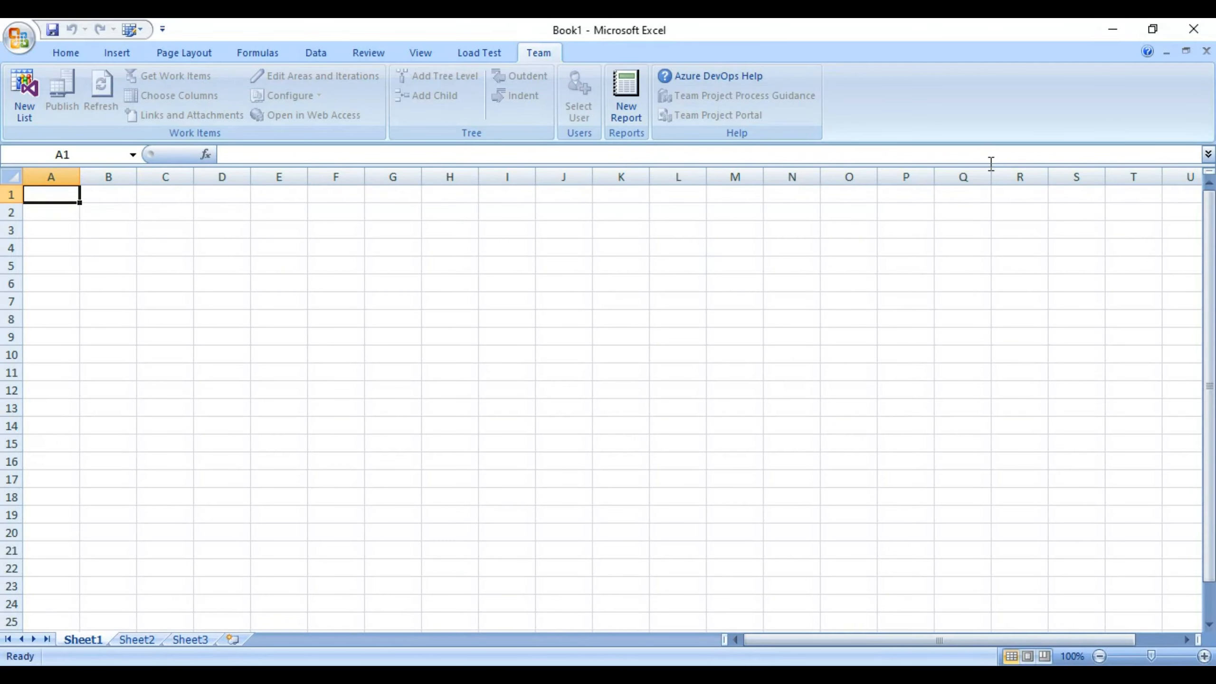
pyautogui.click(1116, 29)
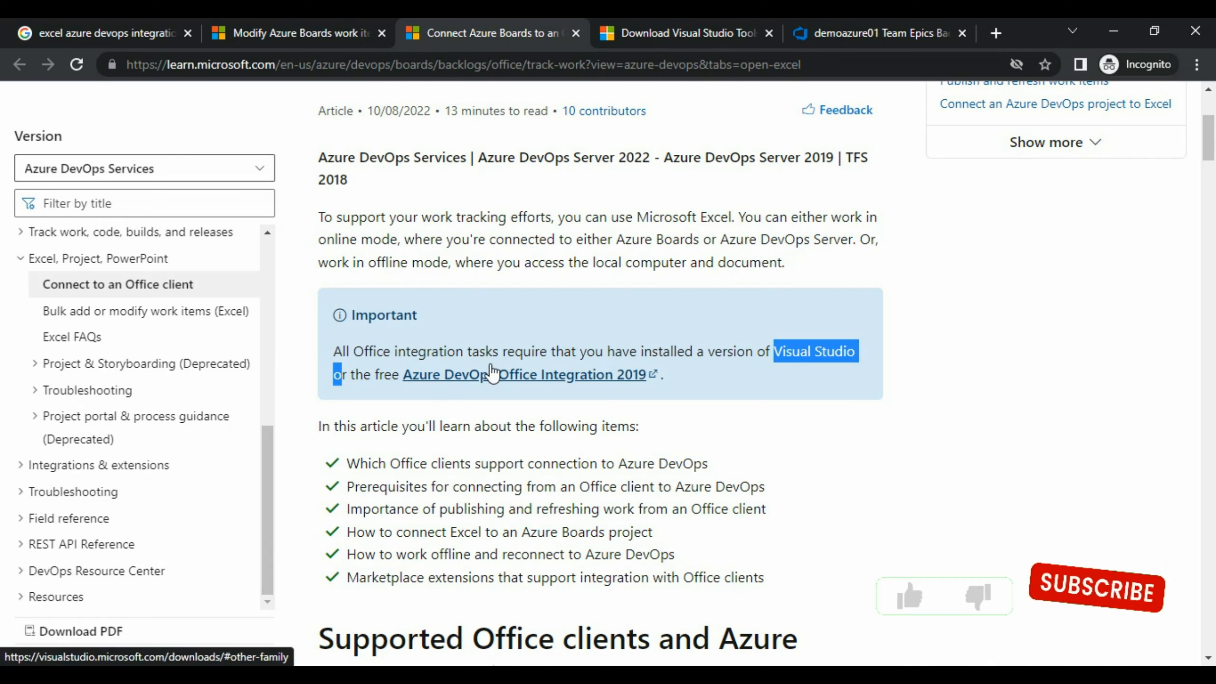
# Locate Azure DevOps Office Integration 2019 on the Visual Studio downloads page.
pyautogui.click(674, 31)
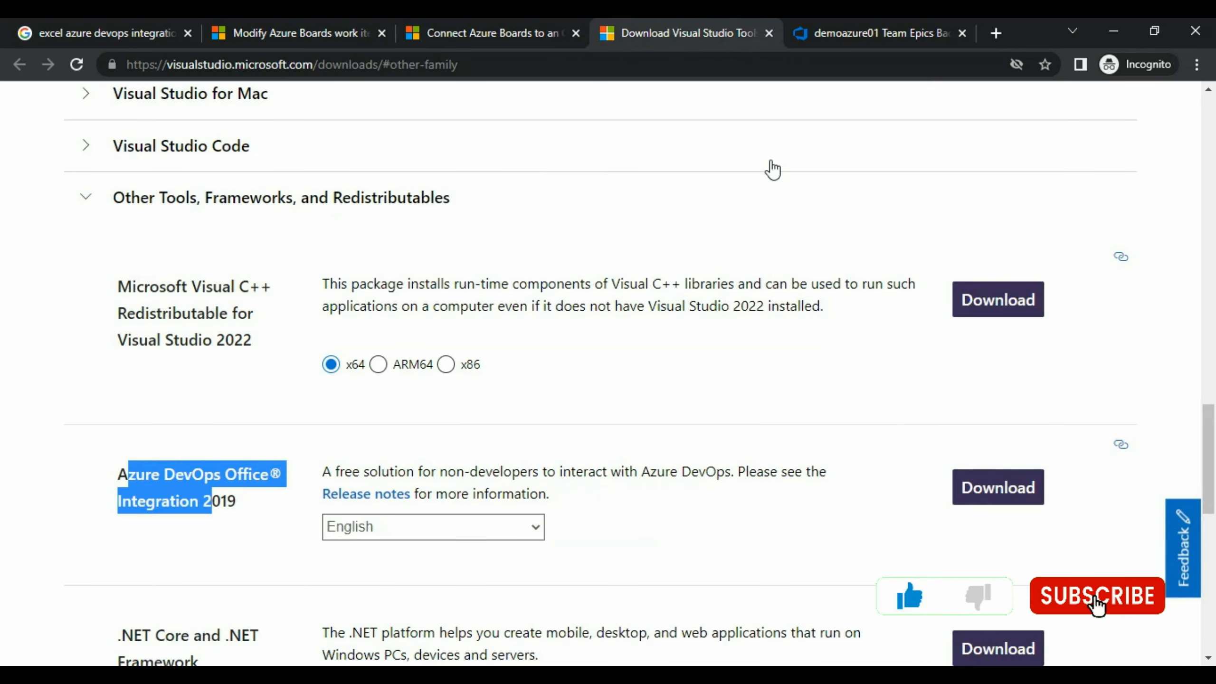
pyautogui.click(124, 479)
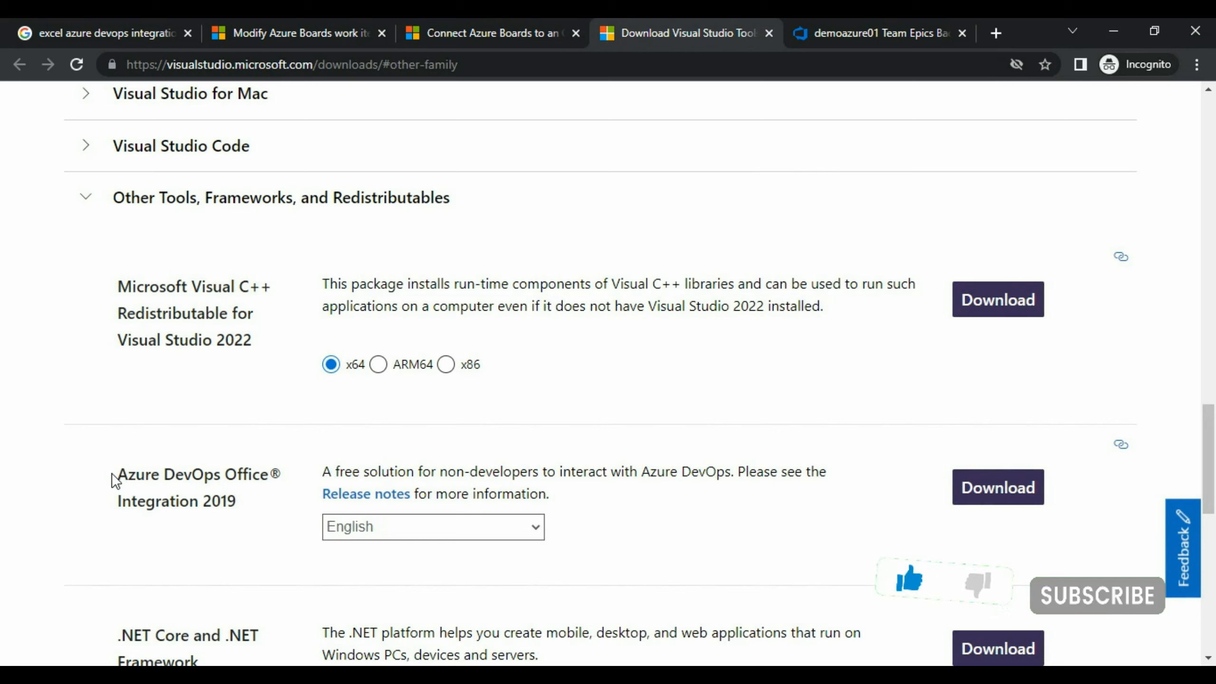
pyautogui.moveTo(138, 469); pyautogui.dragTo(229, 500)
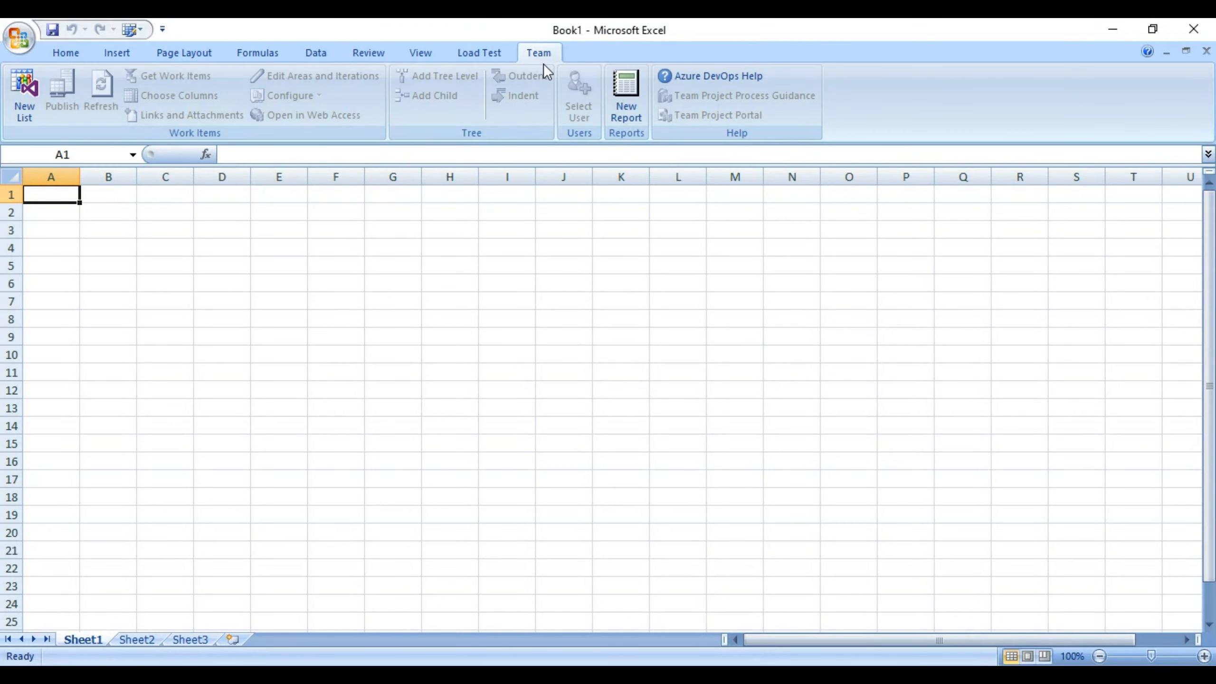
# Start a New List from cell A3 and open the Azure DevOps server list.
pyautogui.click(65, 230)
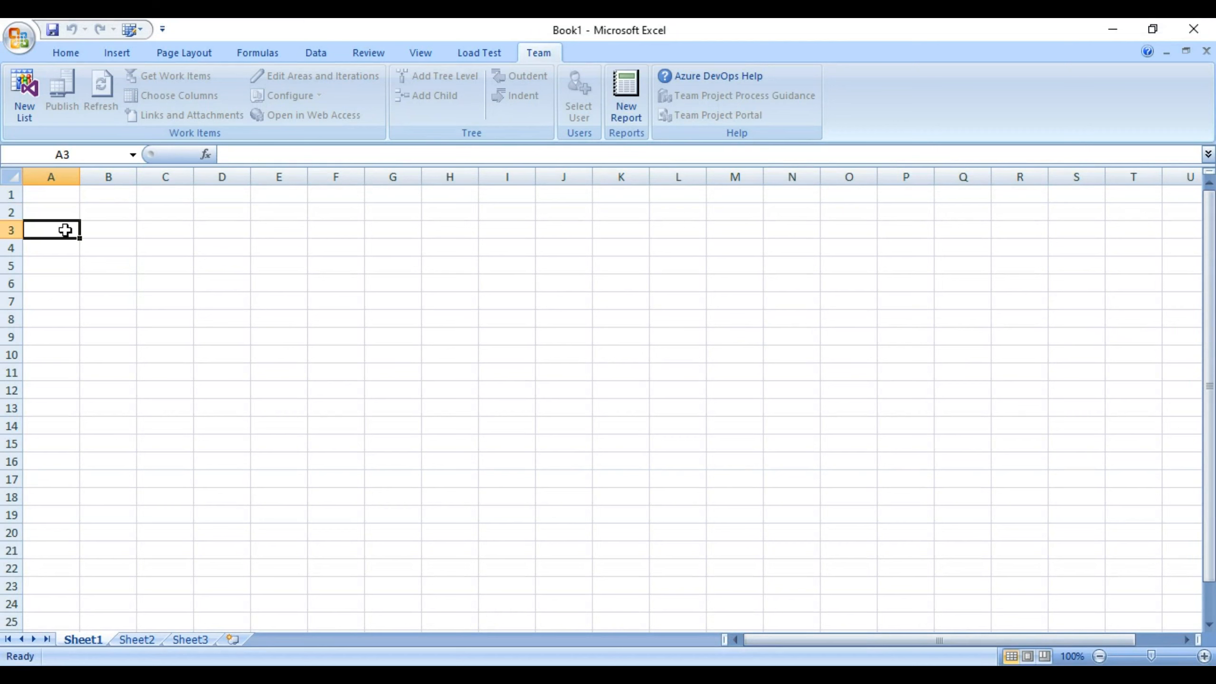
pyautogui.click(25, 111)
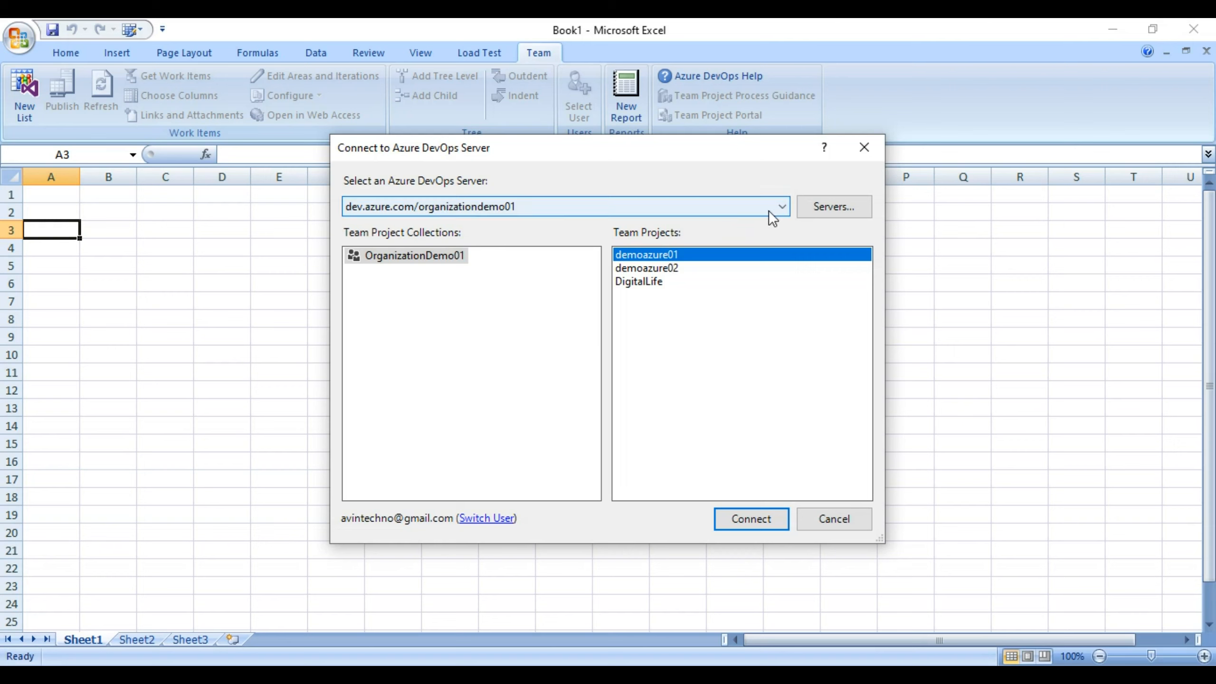
pyautogui.click(821, 208)
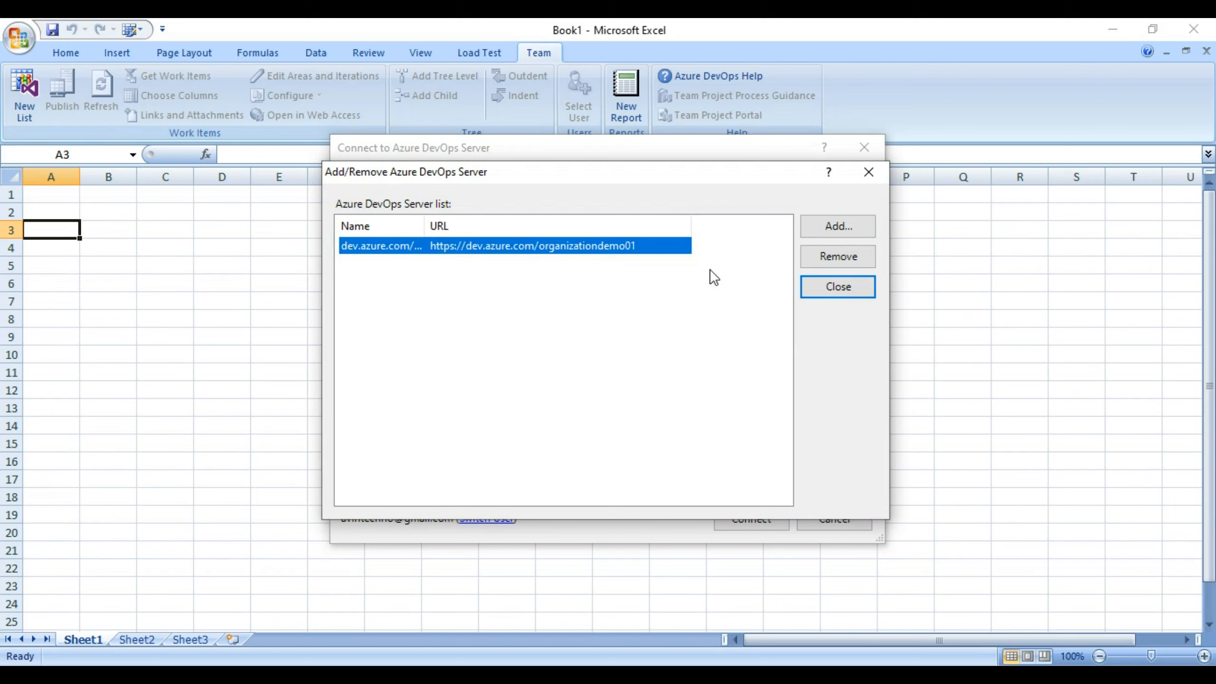
pyautogui.click(824, 233)
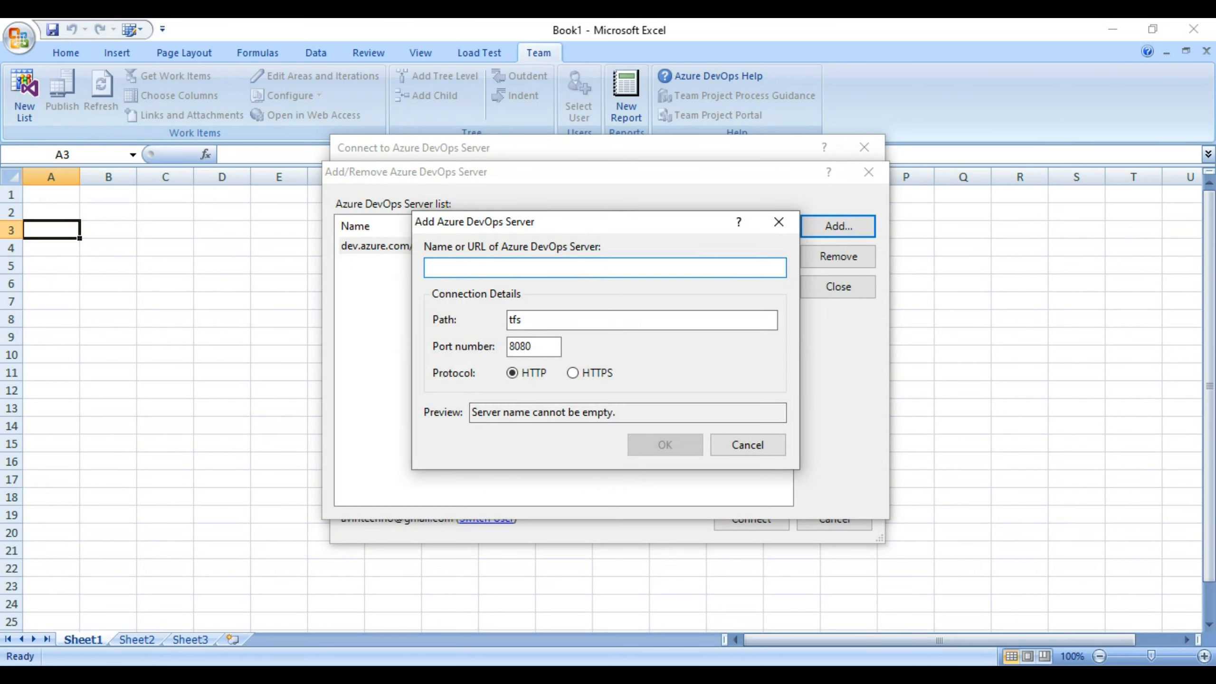
pyautogui.click(665, 579)
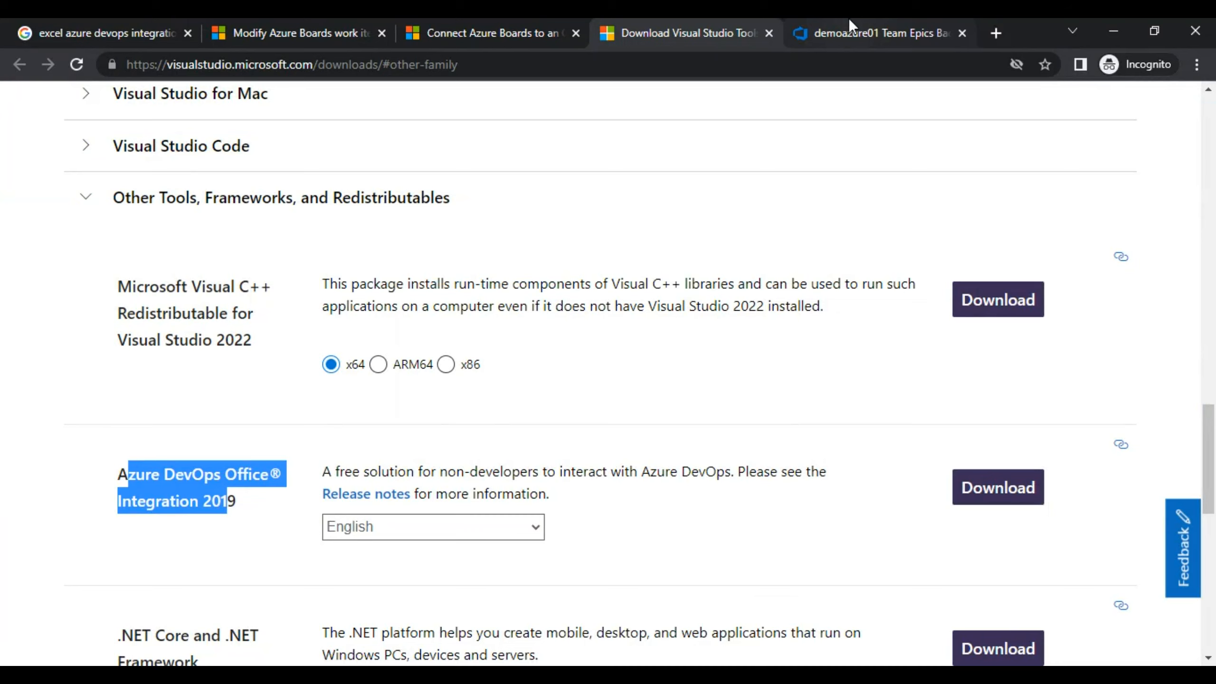
pyautogui.click(848, 29)
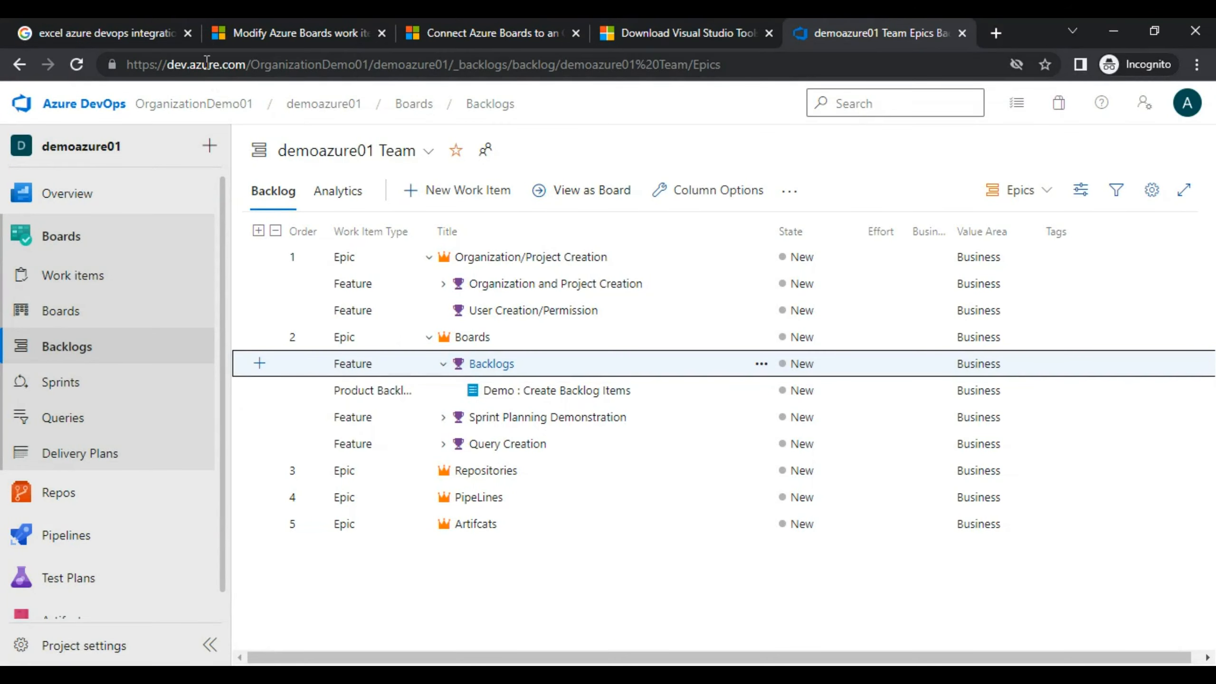
pyautogui.click(377, 64)
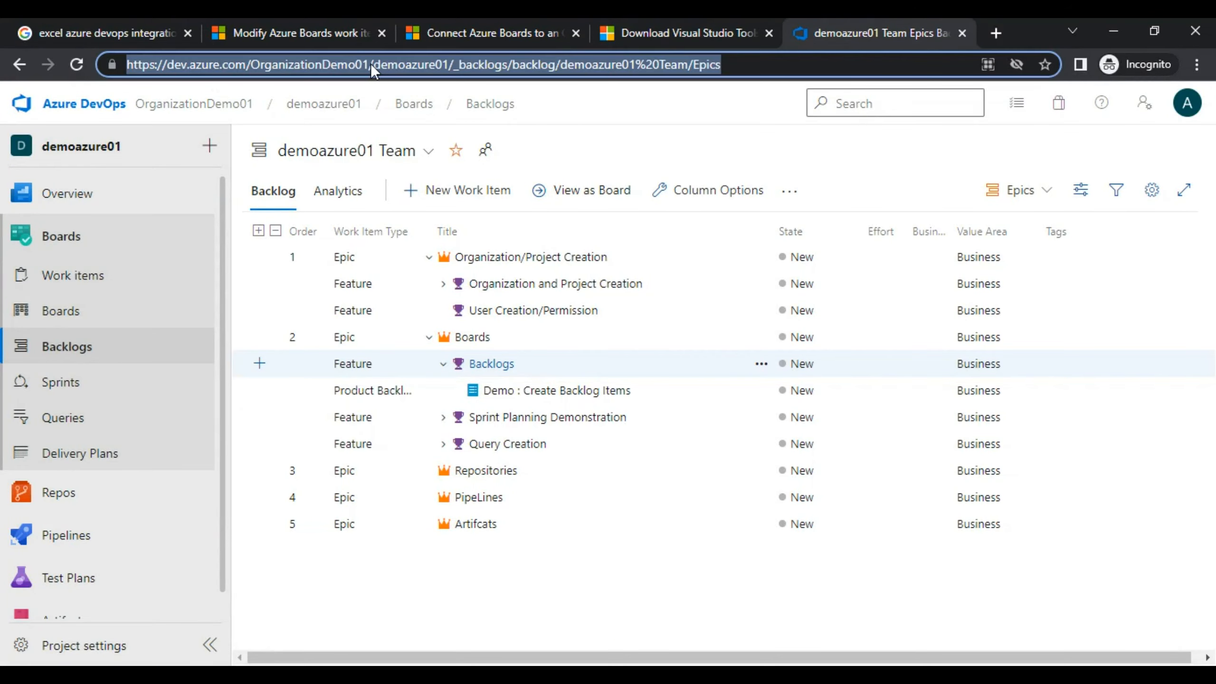
pyautogui.click(373, 64)
pyautogui.moveTo(372, 64); pyautogui.dragTo(127, 64)
pyautogui.hotkey('ctrl', 'c')
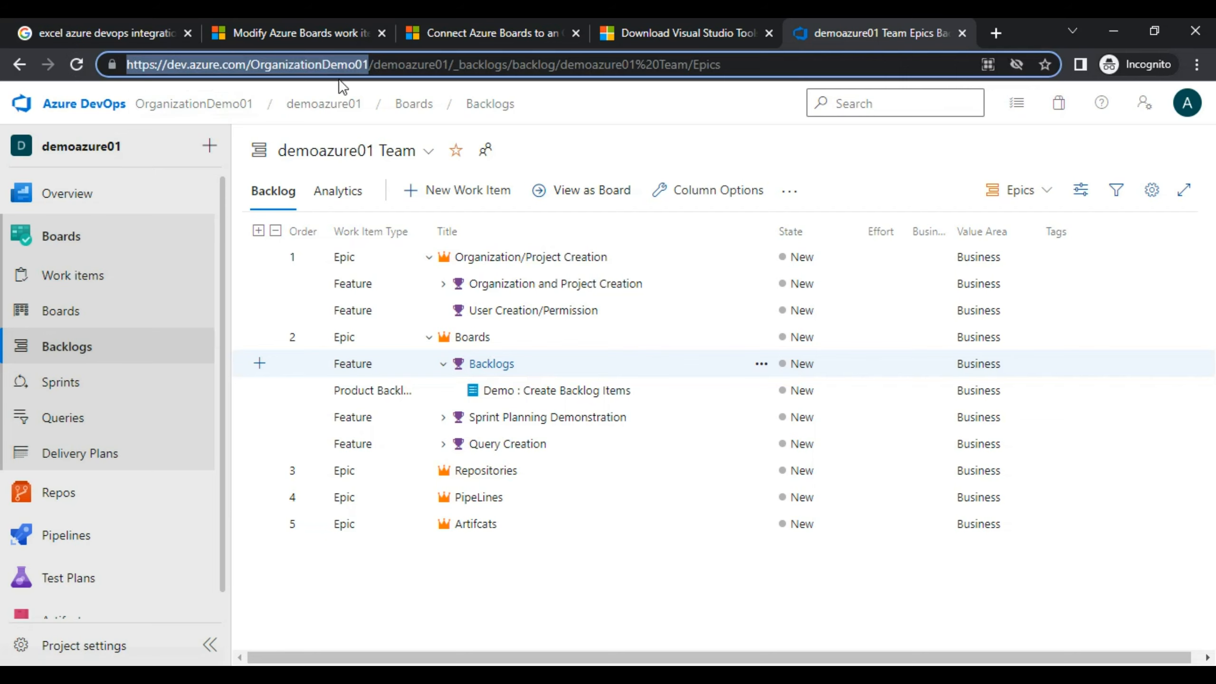
pyautogui.hotkey('alt', 'Tab')
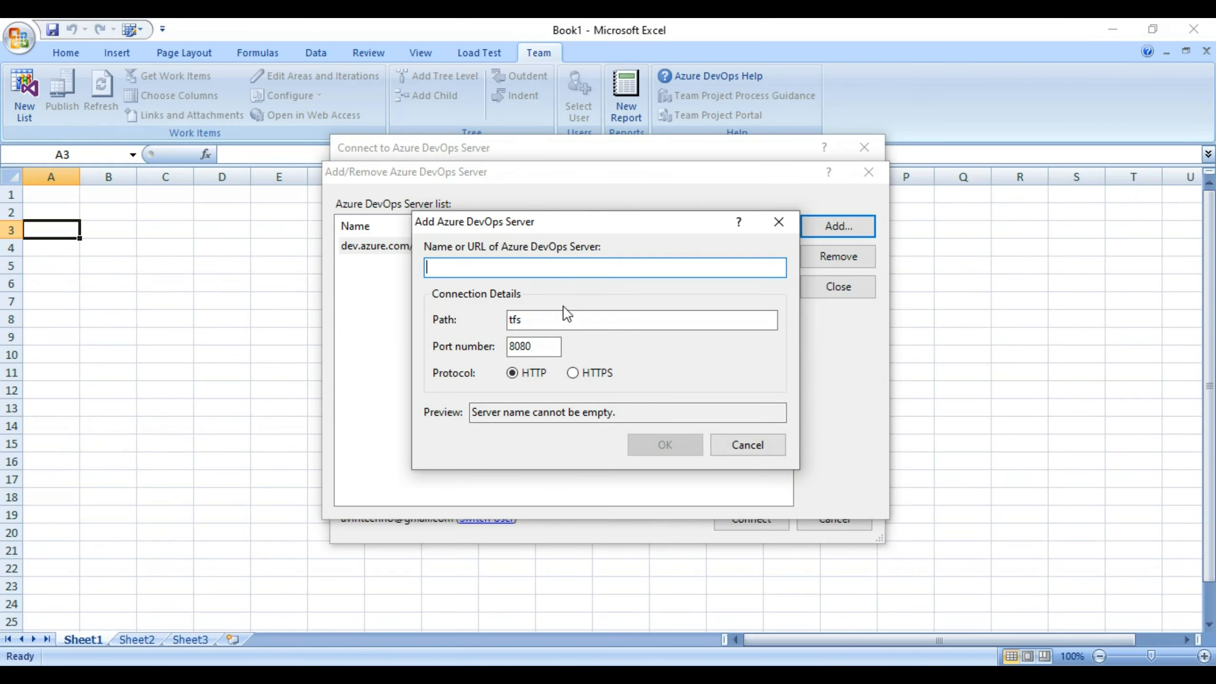
pyautogui.hotkey('ctrl', 'v')
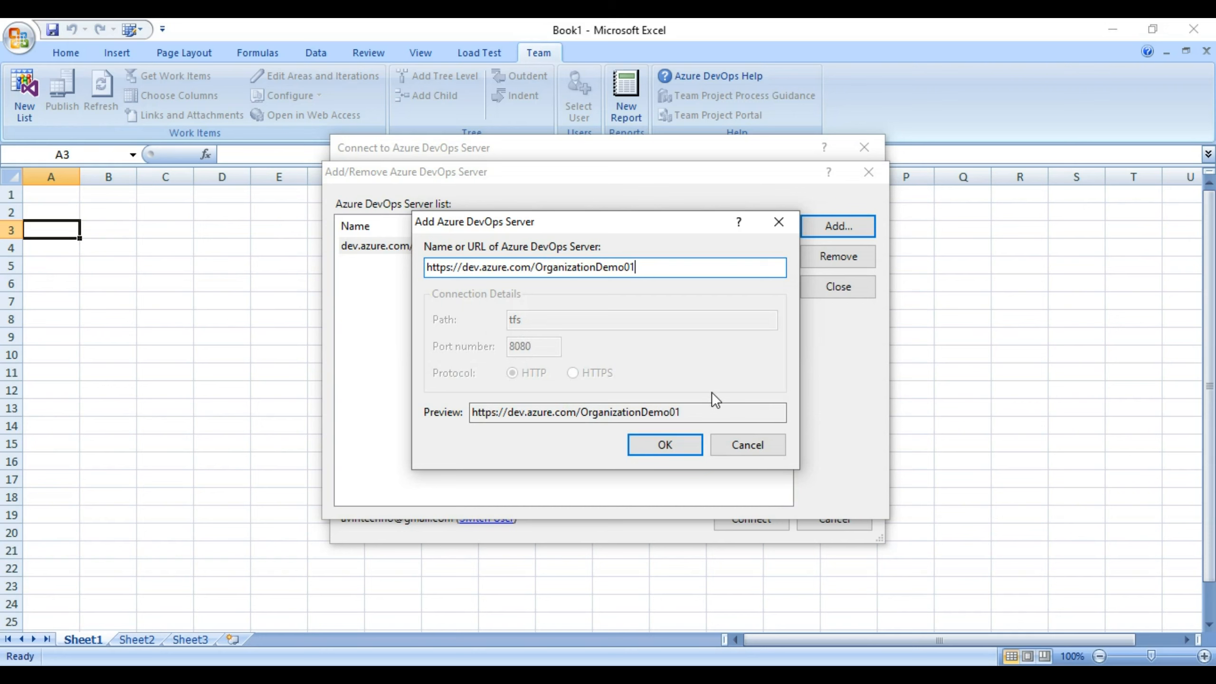
pyautogui.click(665, 447)
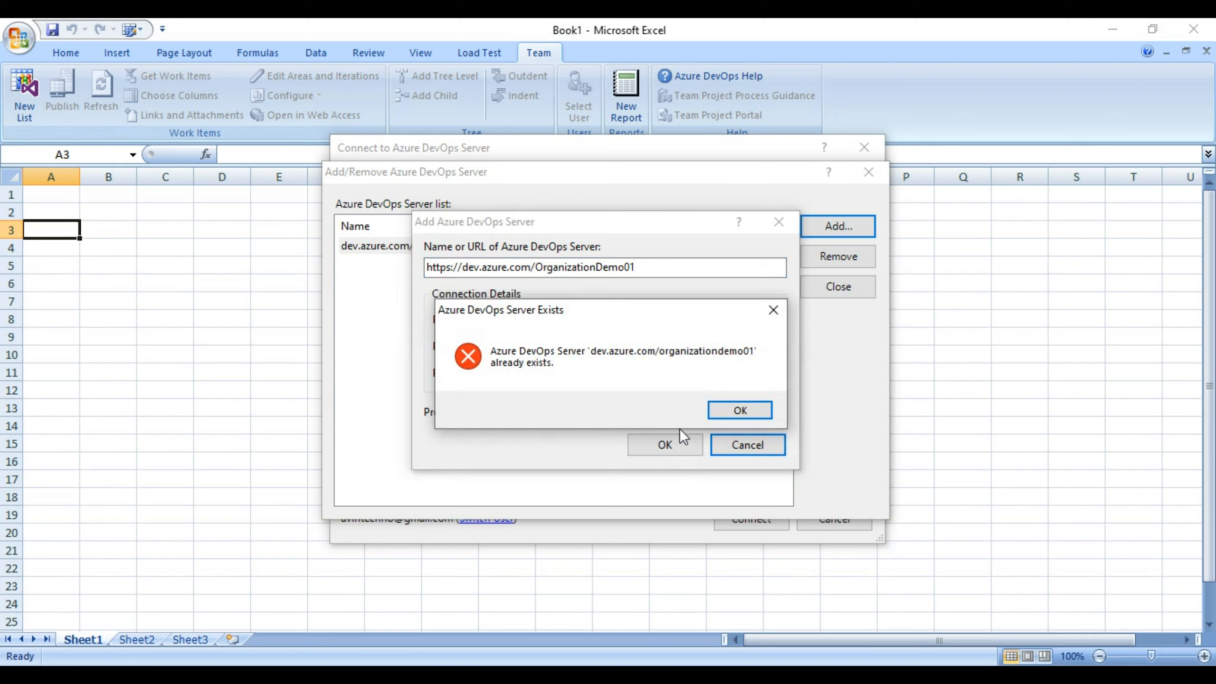
pyautogui.click(740, 412)
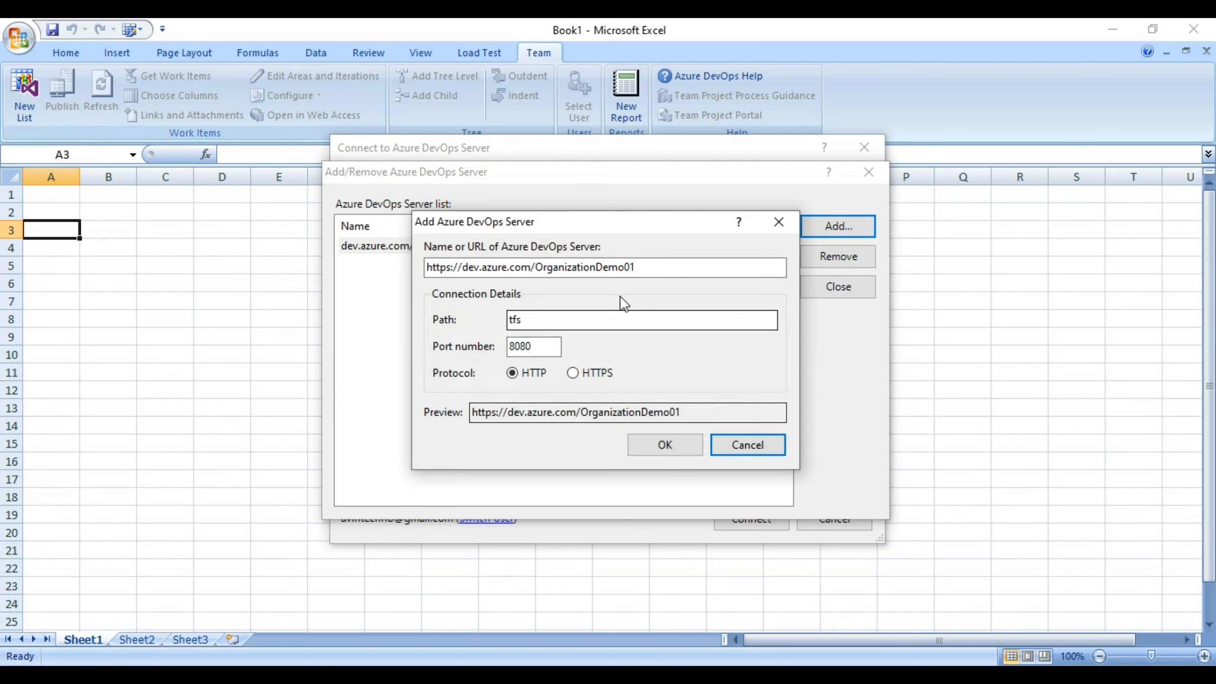
pyautogui.doubleClick(605, 269)
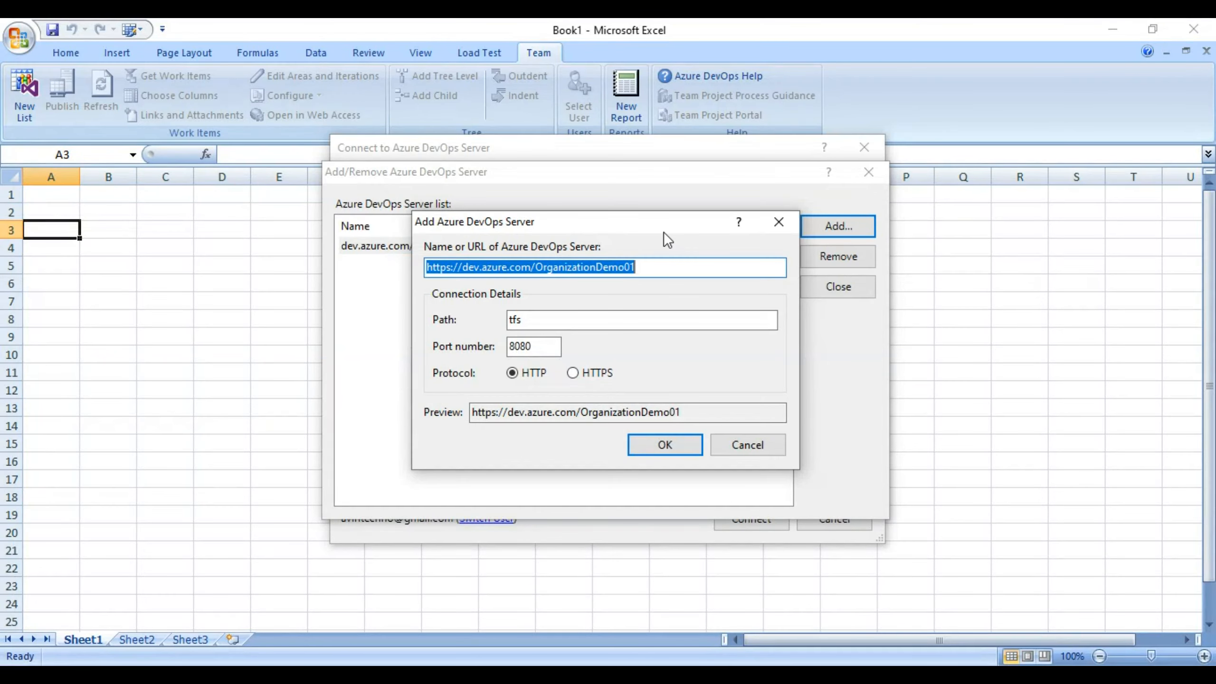
pyautogui.click(640, 267)
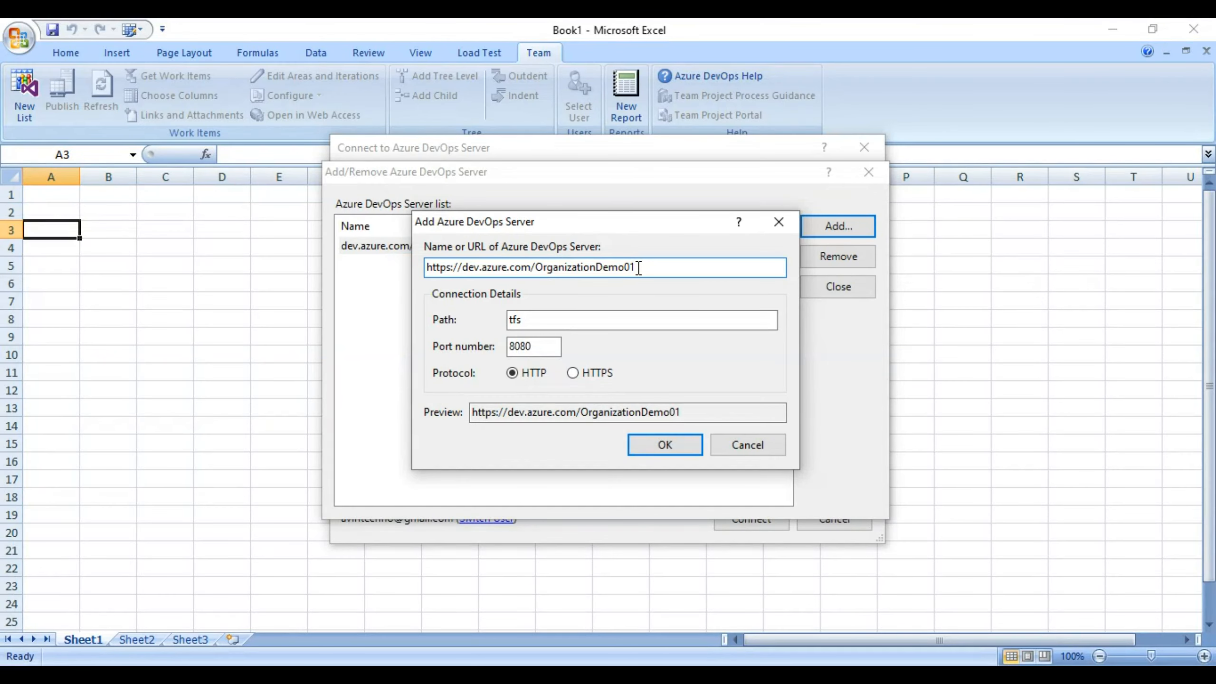
pyautogui.moveTo(639, 268); pyautogui.dragTo(536, 266)
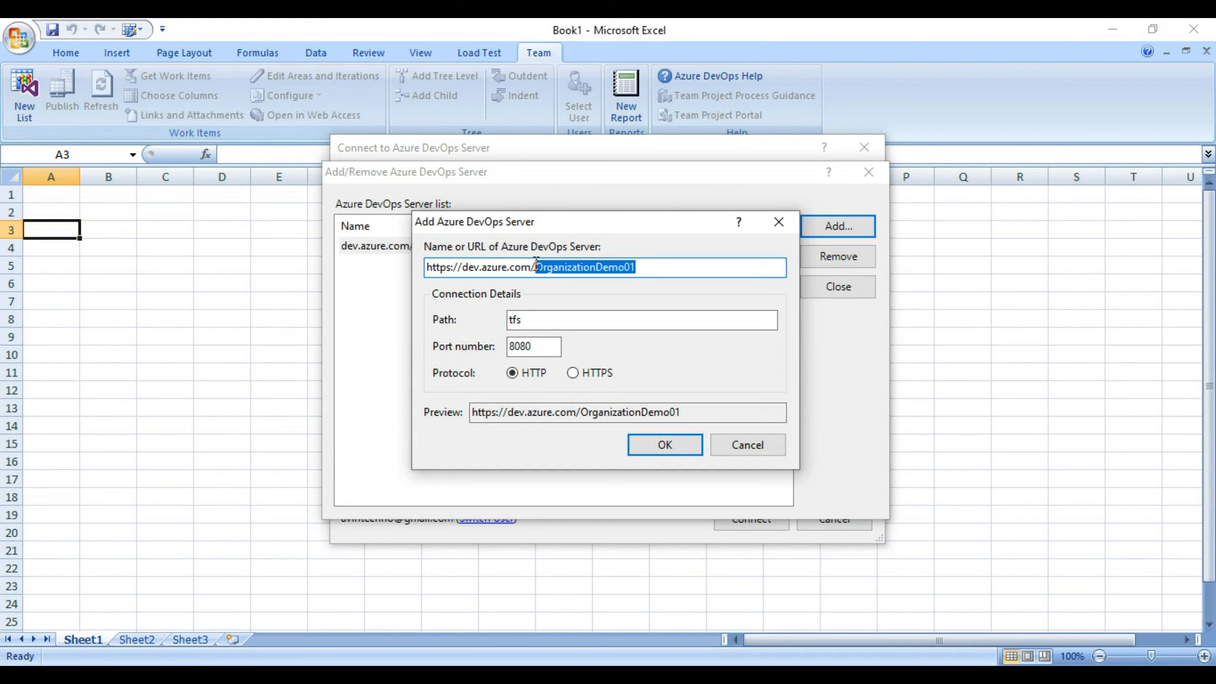
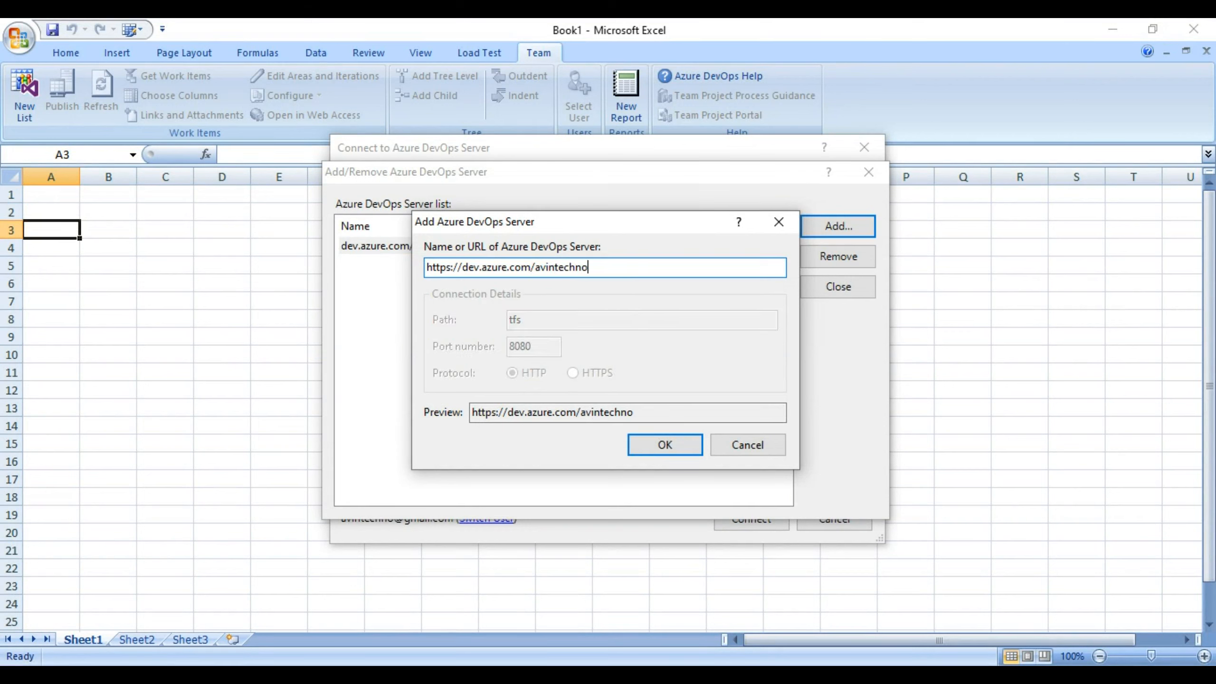
pyautogui.click(779, 224)
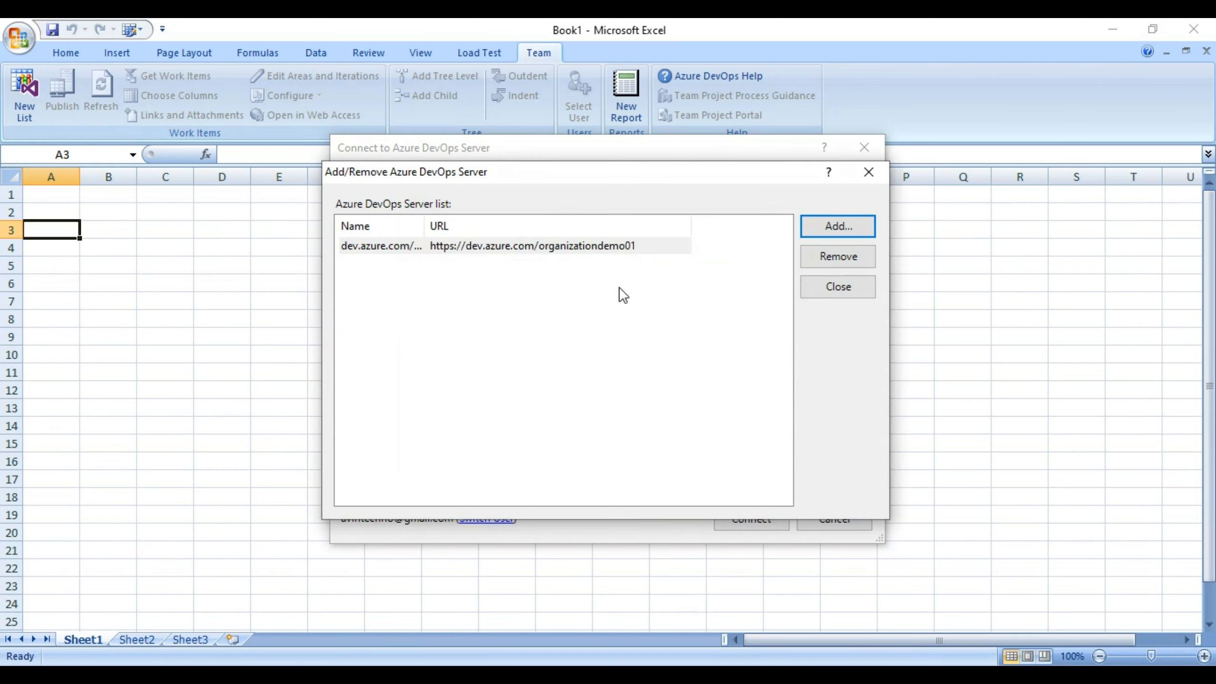
# Connect to the demoazure01 project on the dev.azure.com/organizationdemo01 server.
pyautogui.click(874, 173)
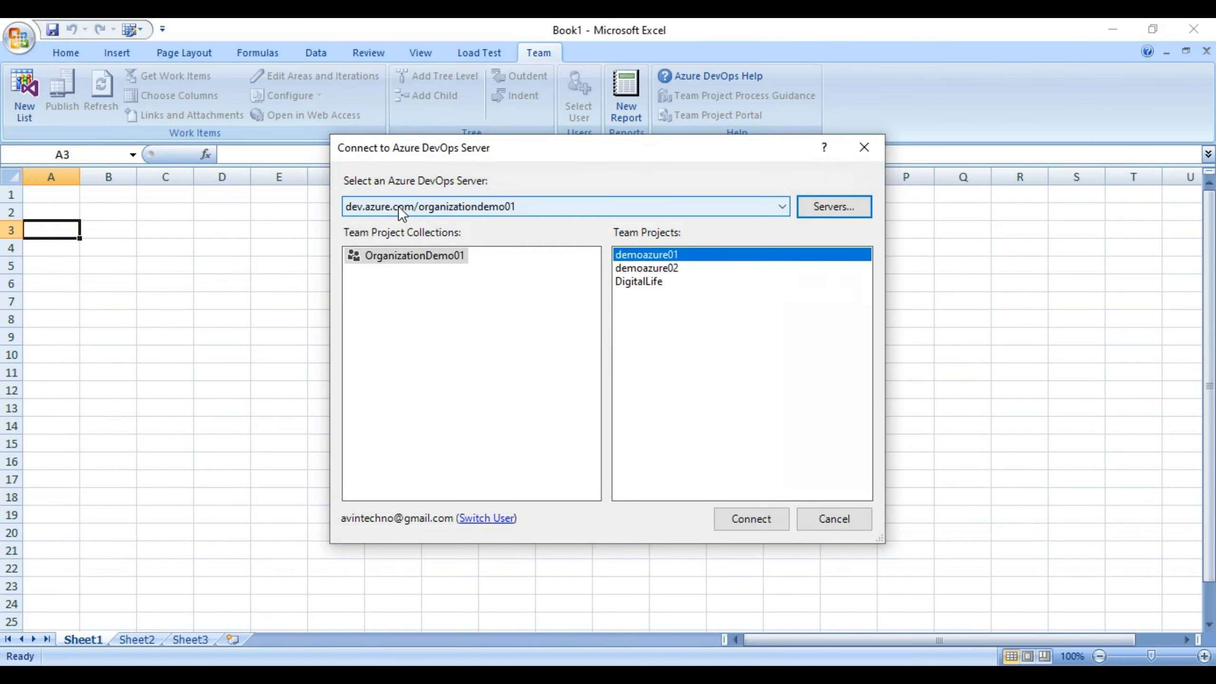
pyautogui.click(781, 207)
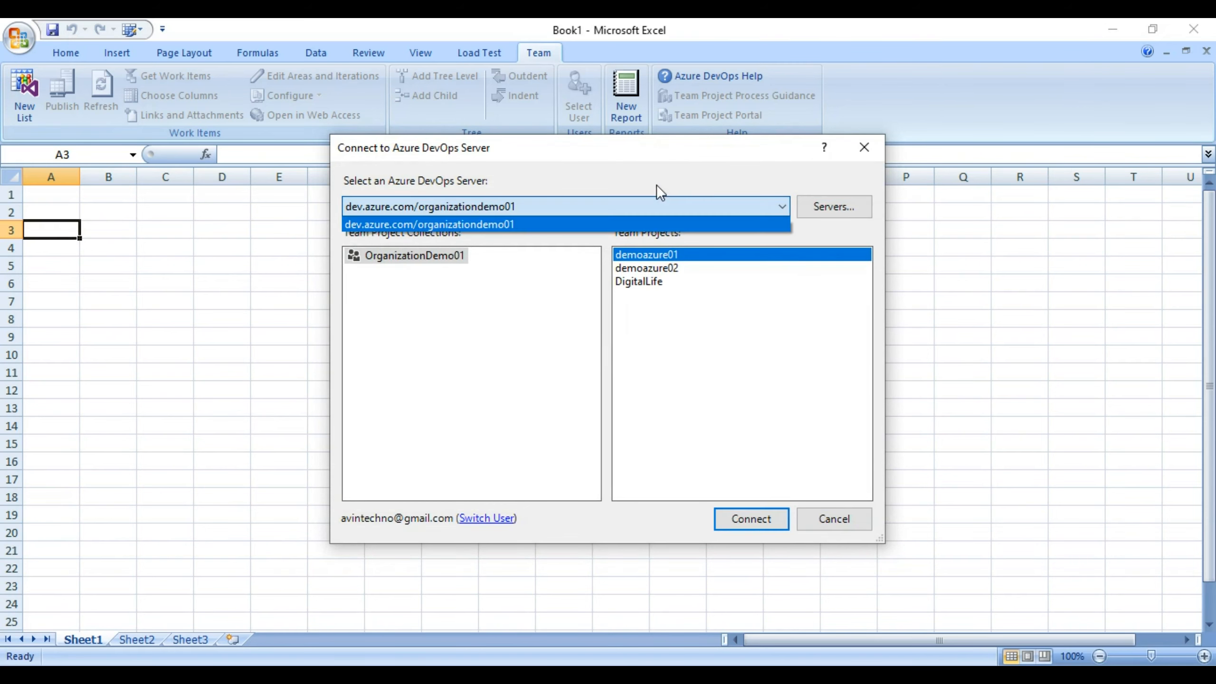
pyautogui.click(555, 225)
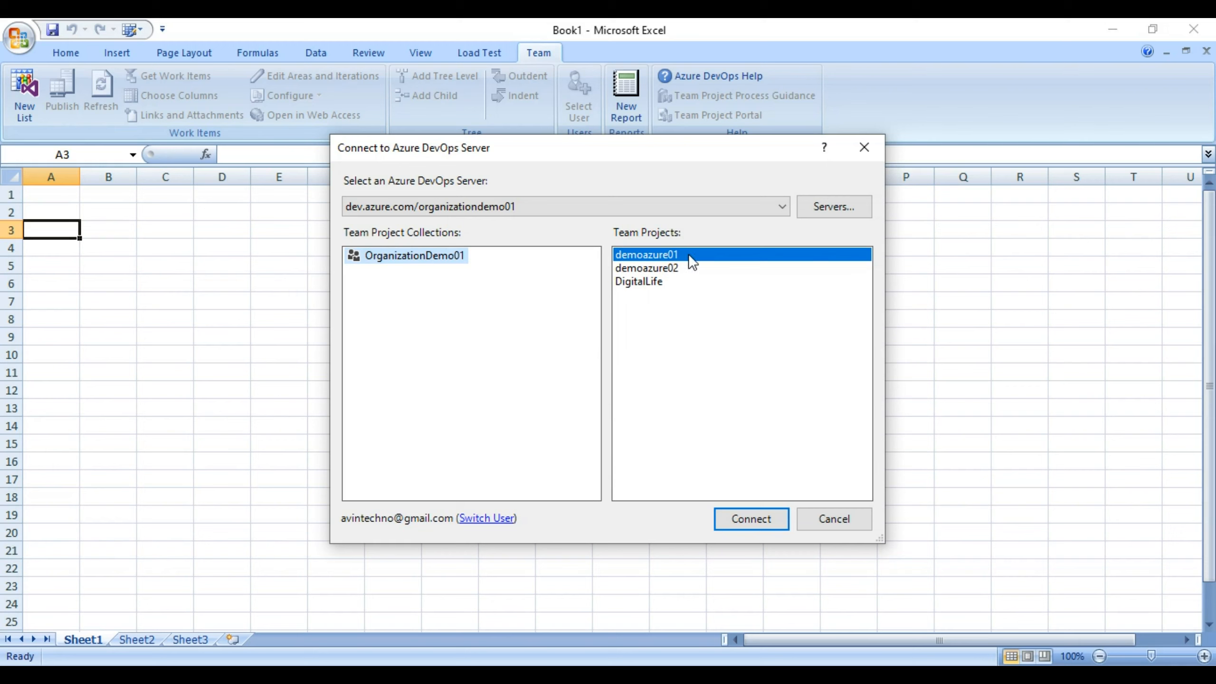
pyautogui.click(743, 514)
pyautogui.click(35, 190)
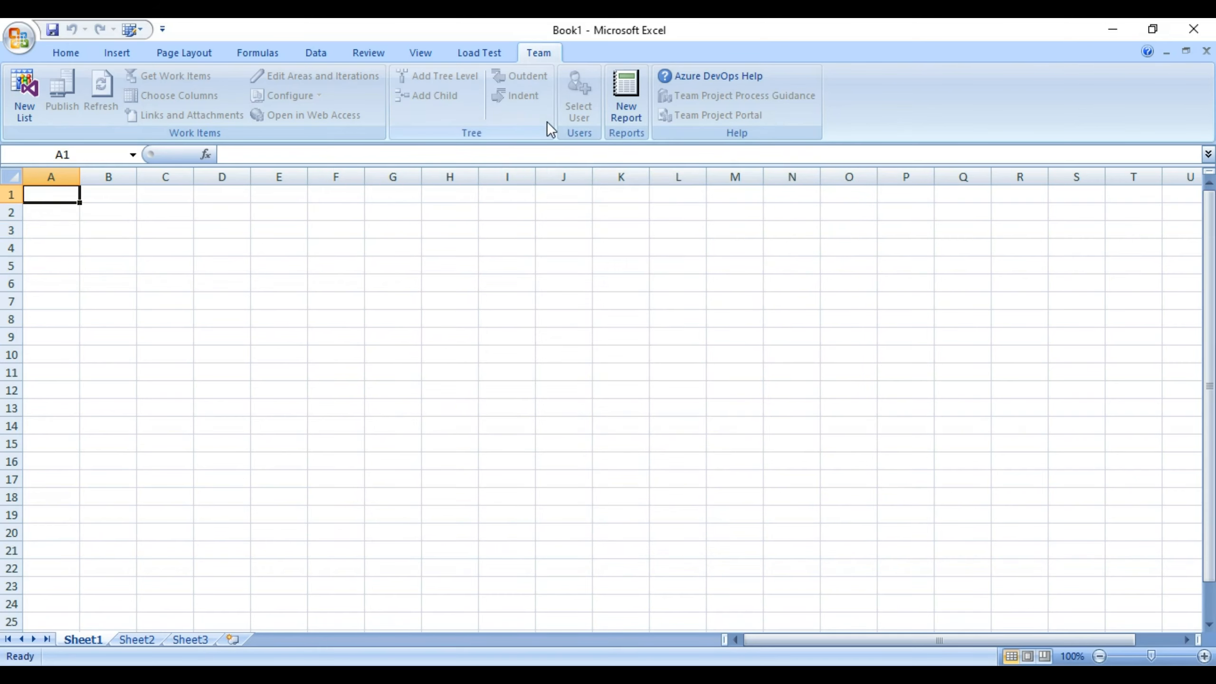
# Start another New List and connect it to the demoazure01 project.
pyautogui.click(17, 105)
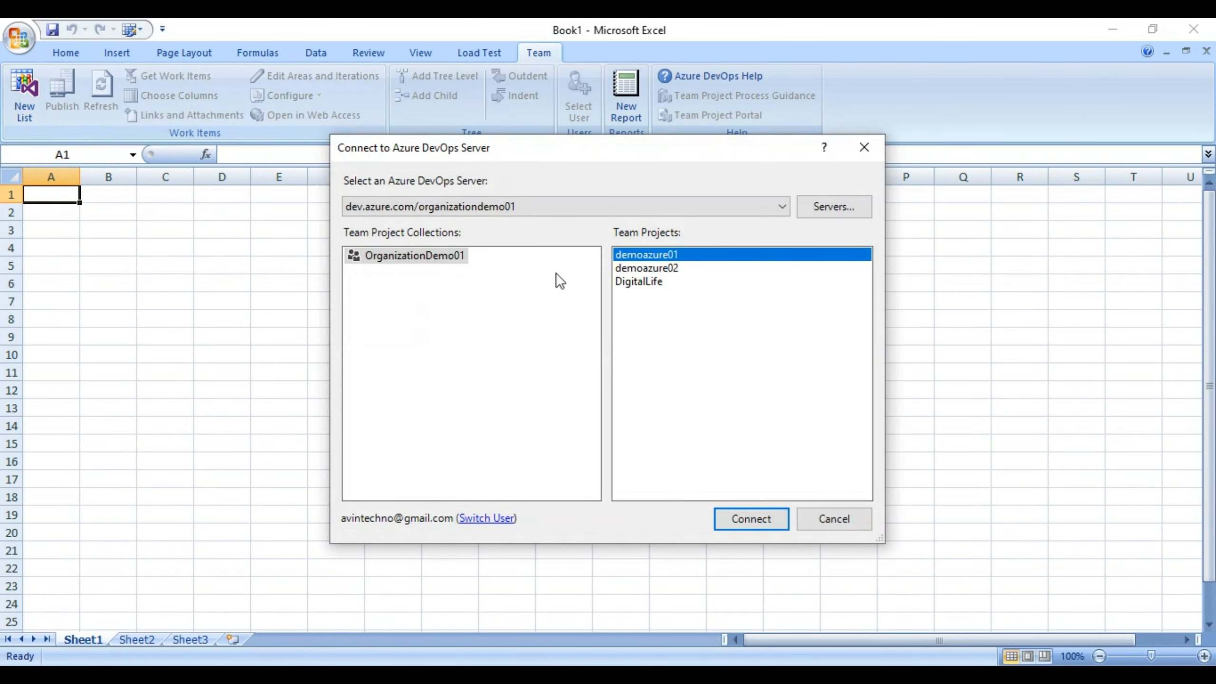
pyautogui.click(731, 523)
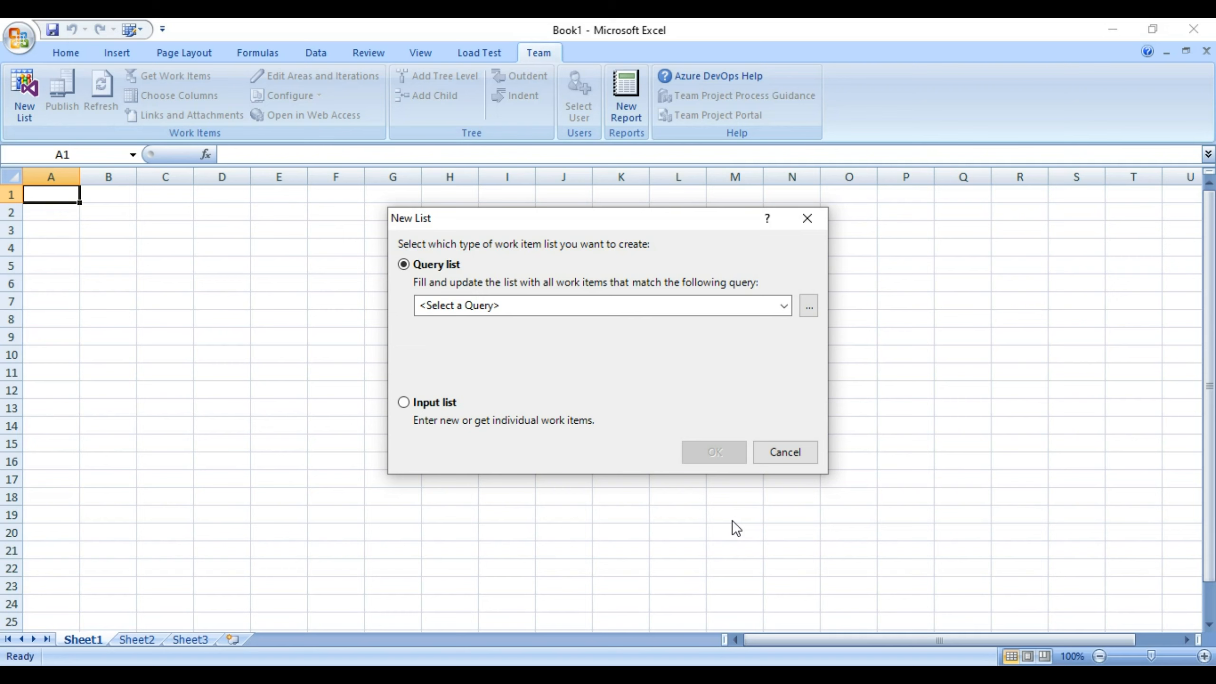
# Create an empty Input list for demoazure01 instead of a query-based list.
pyautogui.click(422, 406)
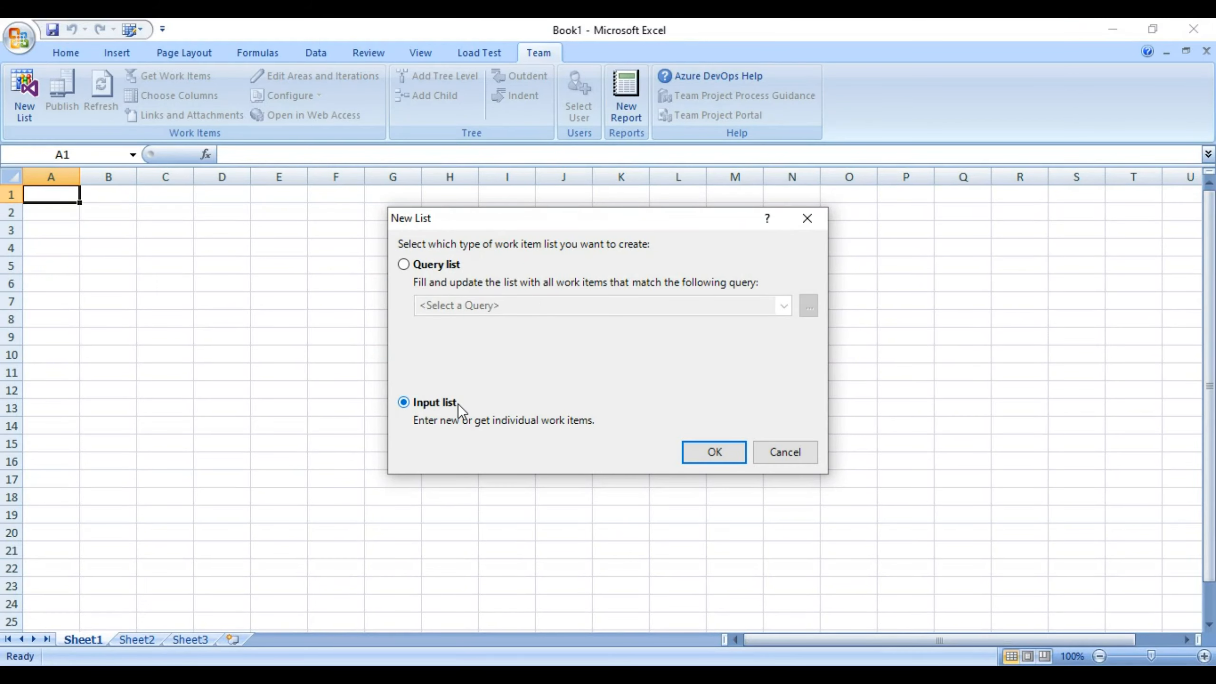
pyautogui.click(699, 453)
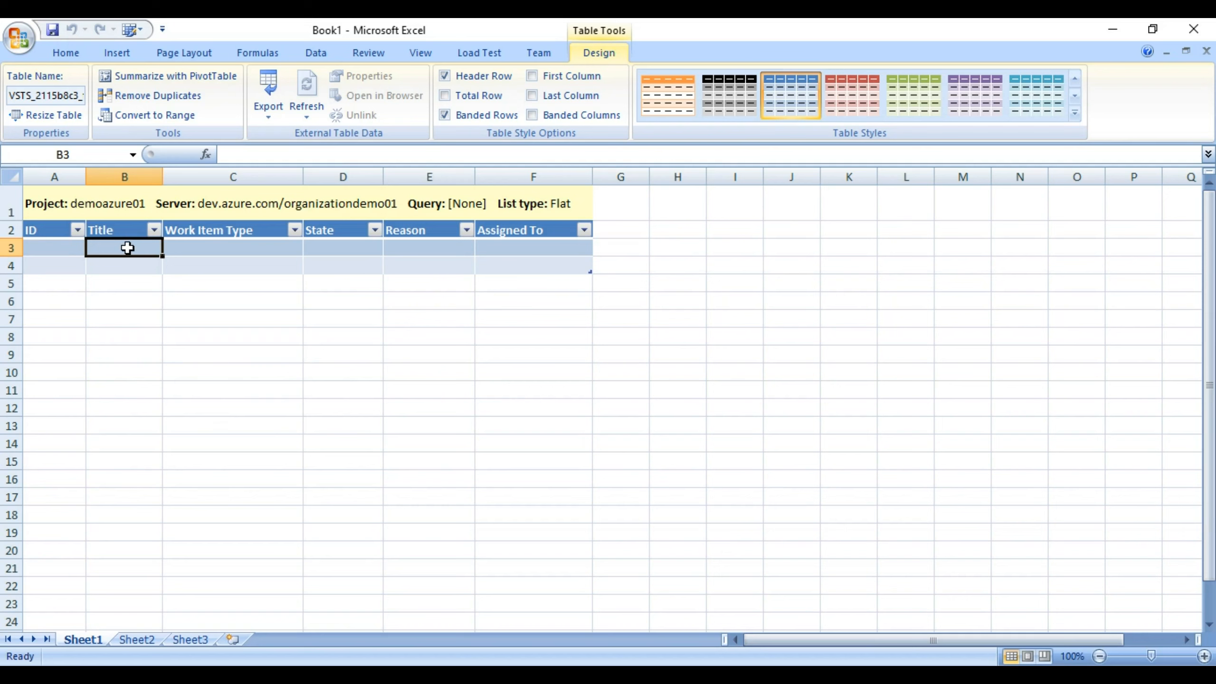
# Add a new list row titled EPIC-1 with work item type Epic.
pyautogui.write('EP')
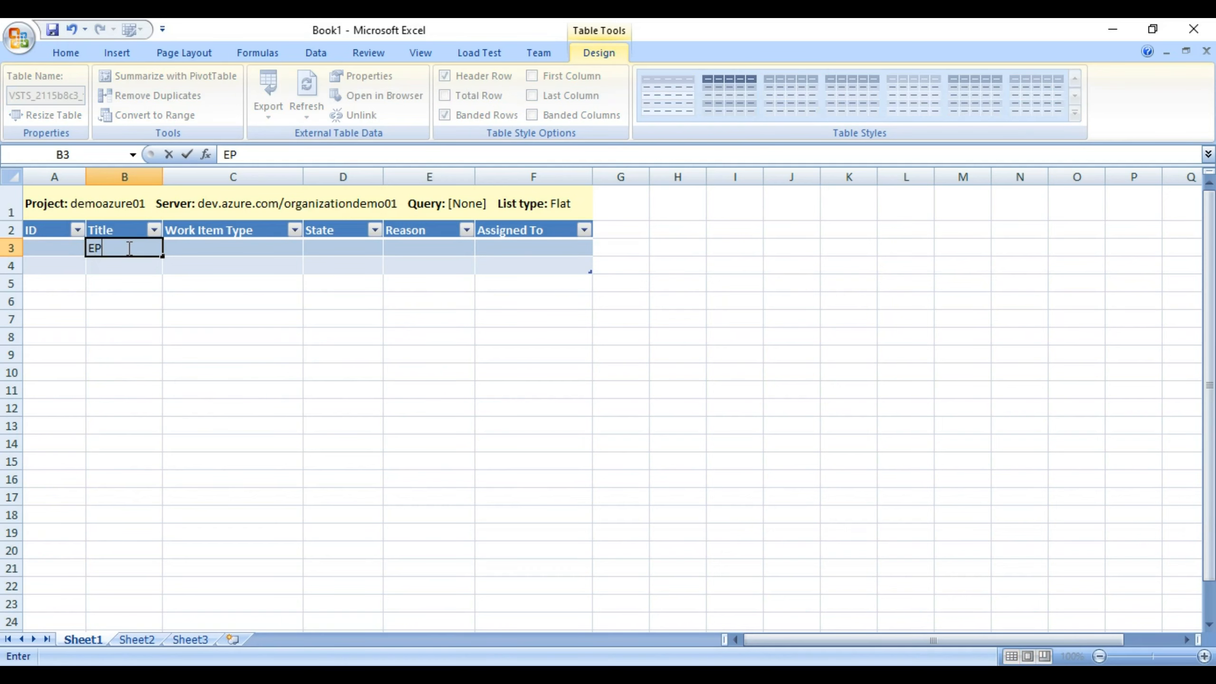
pyautogui.write('IC-1')
pyautogui.click(214, 247)
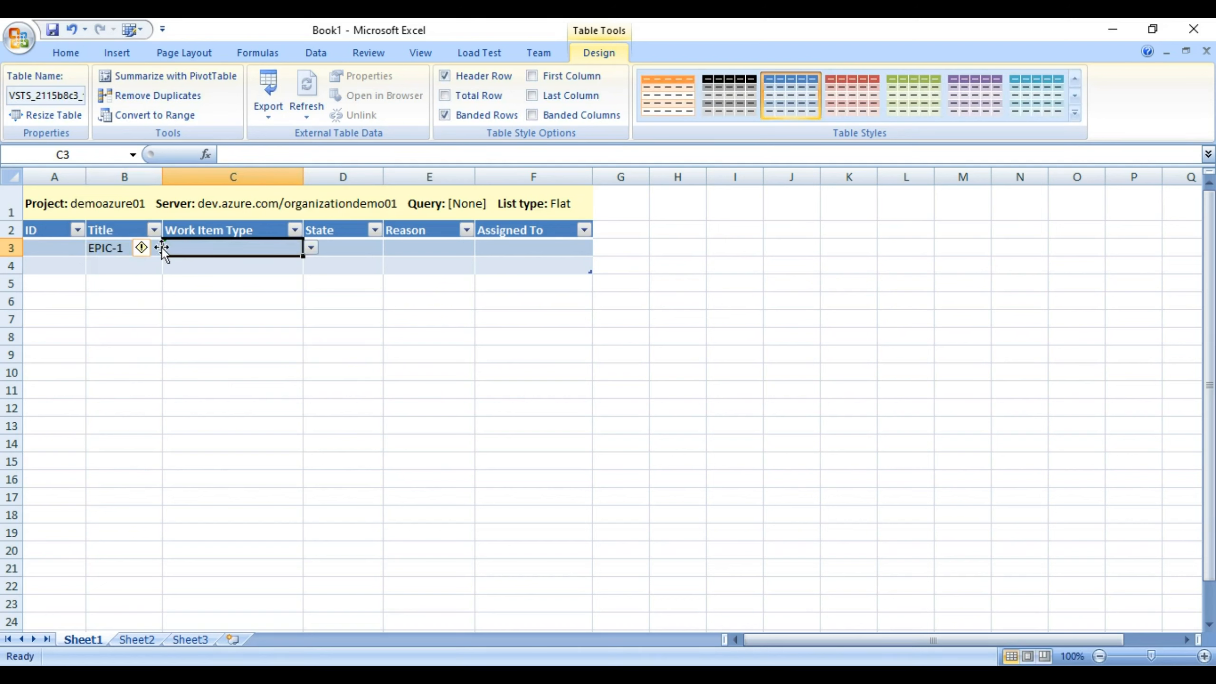
pyautogui.click(309, 247)
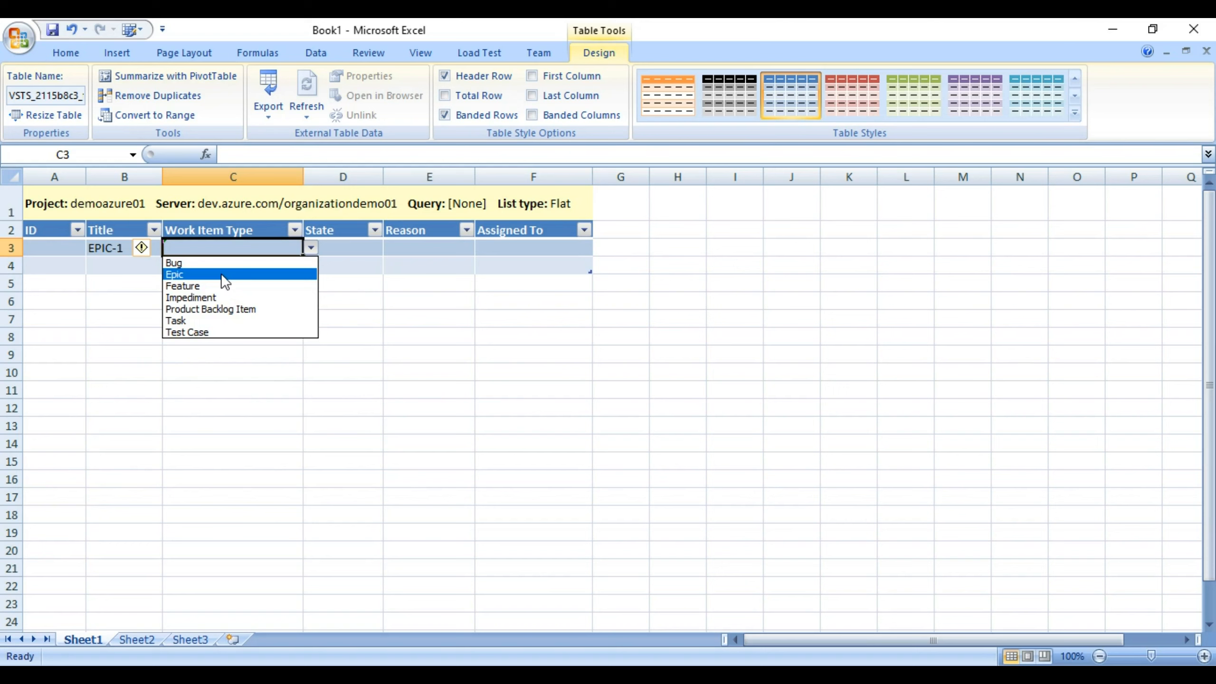
pyautogui.click(221, 275)
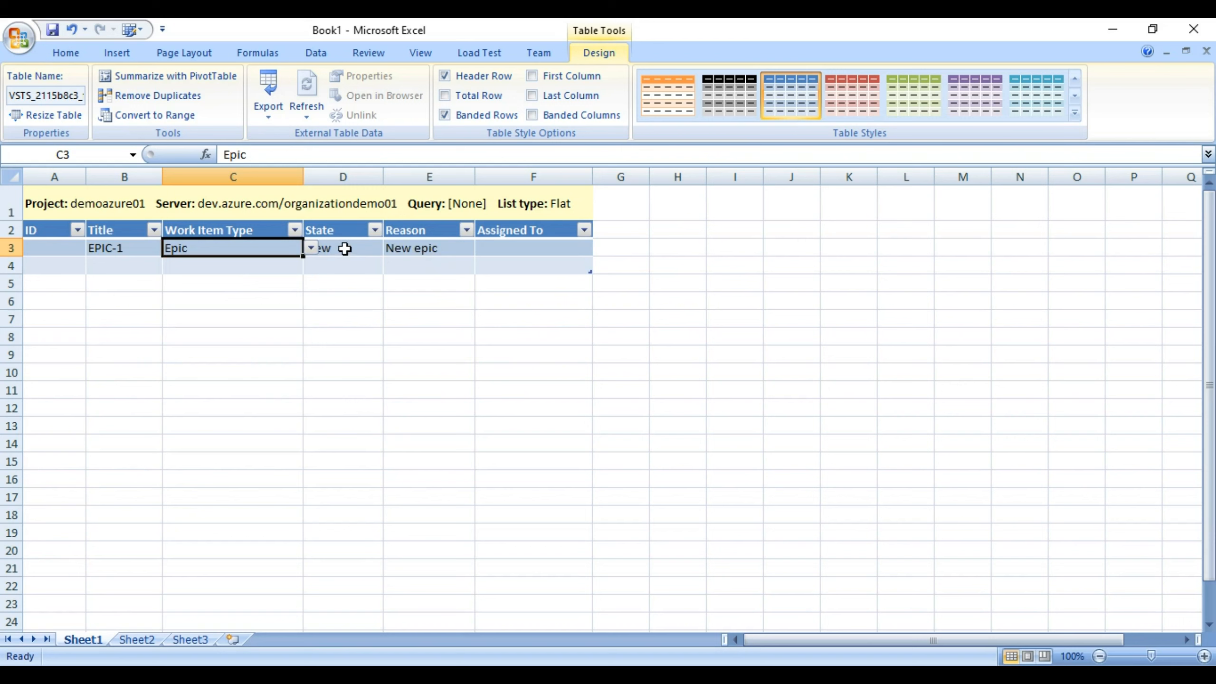
# Keep EPIC-1's State as New and leave it unassigned.
pyautogui.click(346, 248)
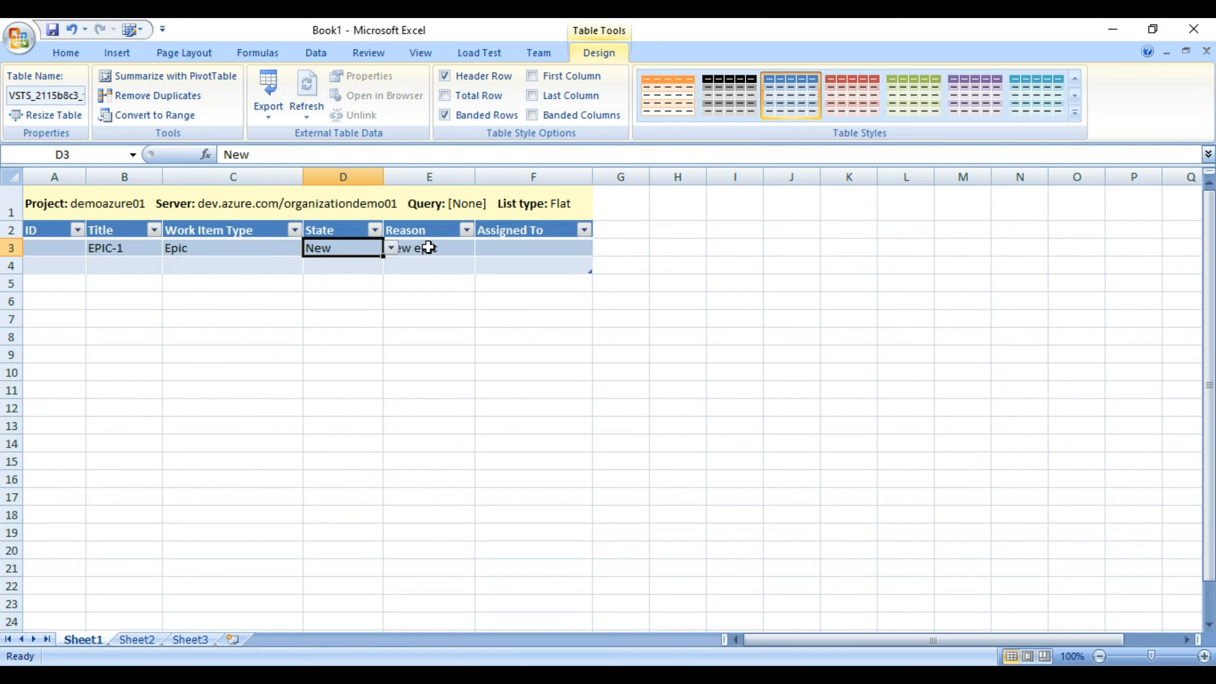
pyautogui.click(391, 248)
pyautogui.click(392, 262)
pyautogui.click(501, 246)
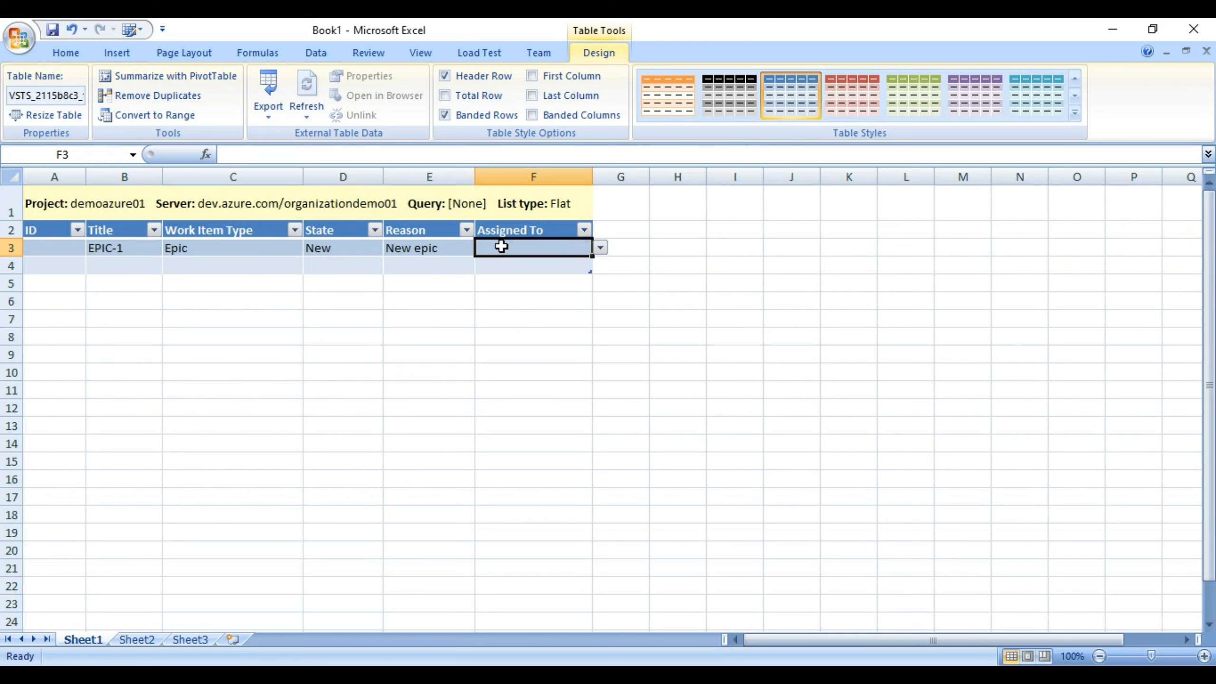
pyautogui.click(603, 249)
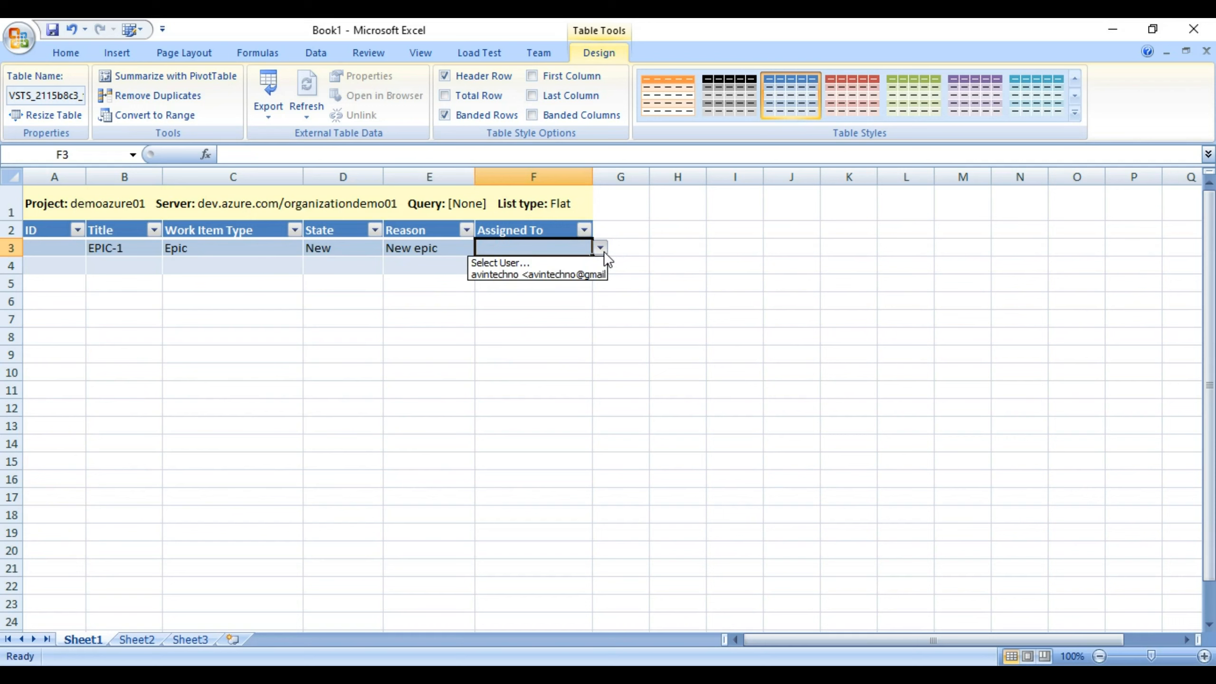
pyautogui.click(323, 255)
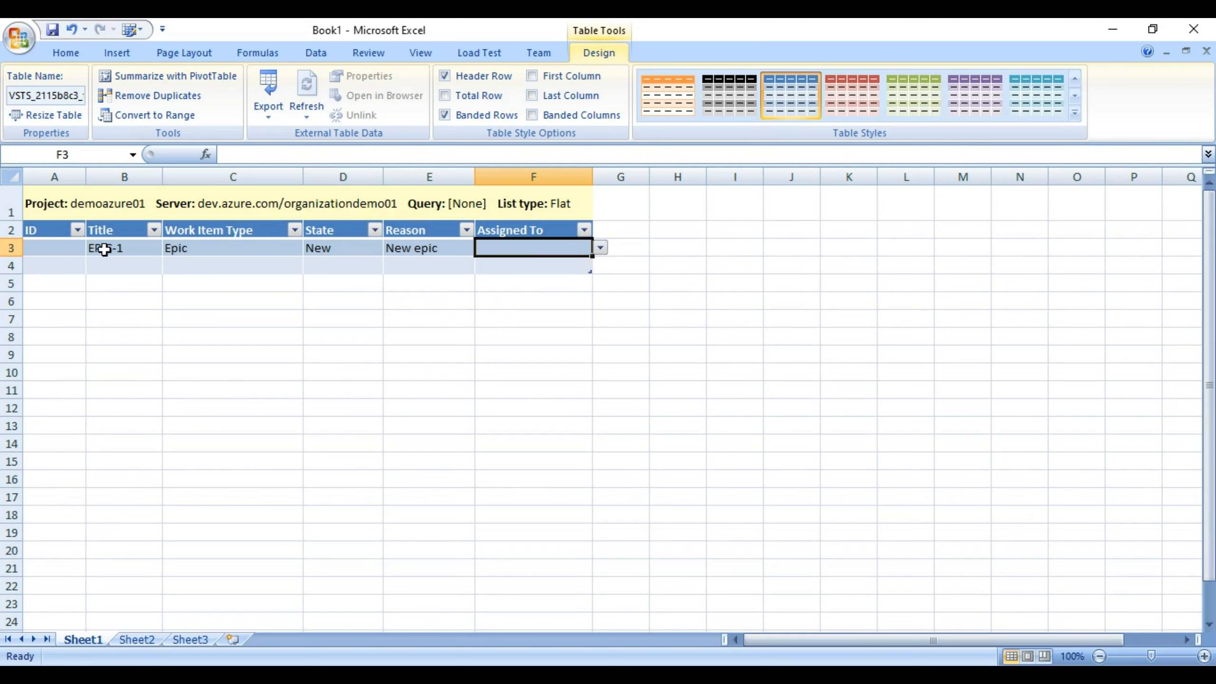
pyautogui.click(50, 249)
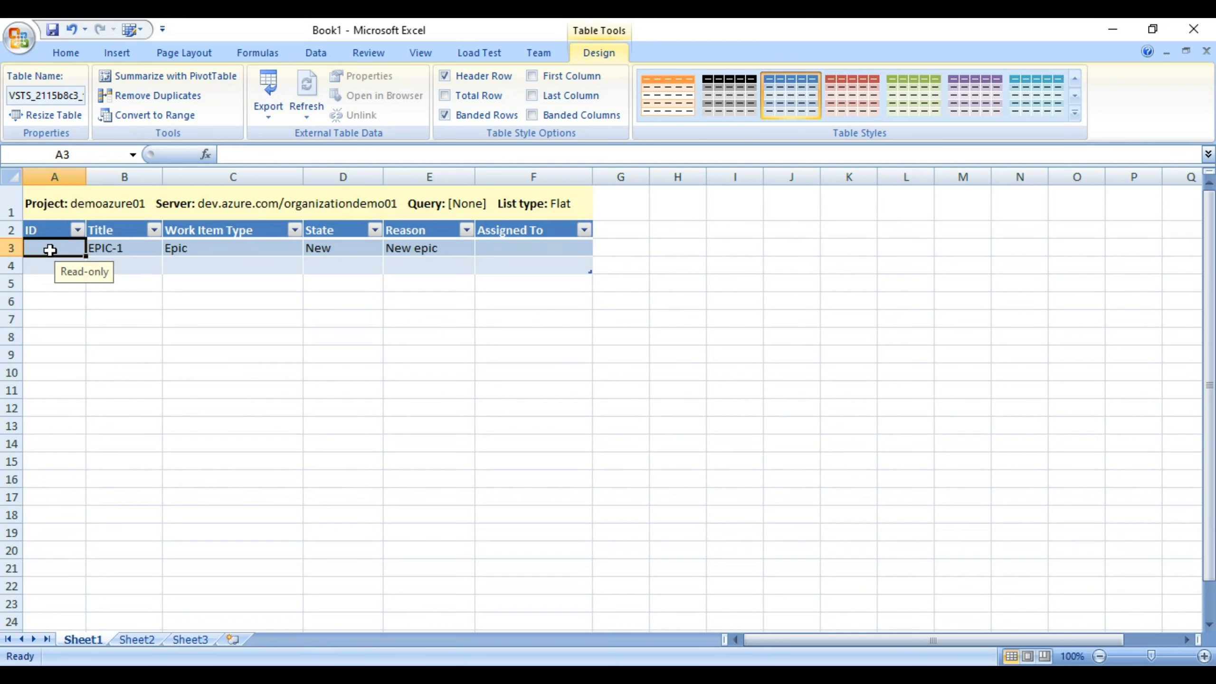
pyautogui.click(208, 269)
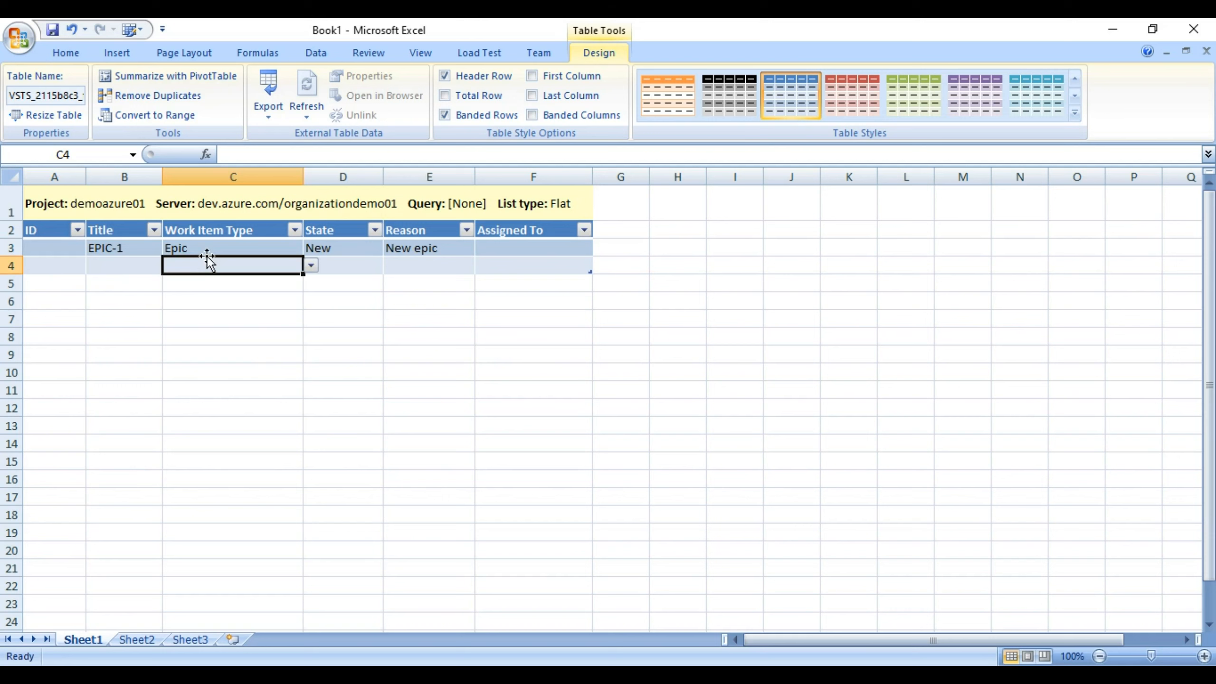
pyautogui.press('Up')
pyautogui.scroll(1, 524, 109)
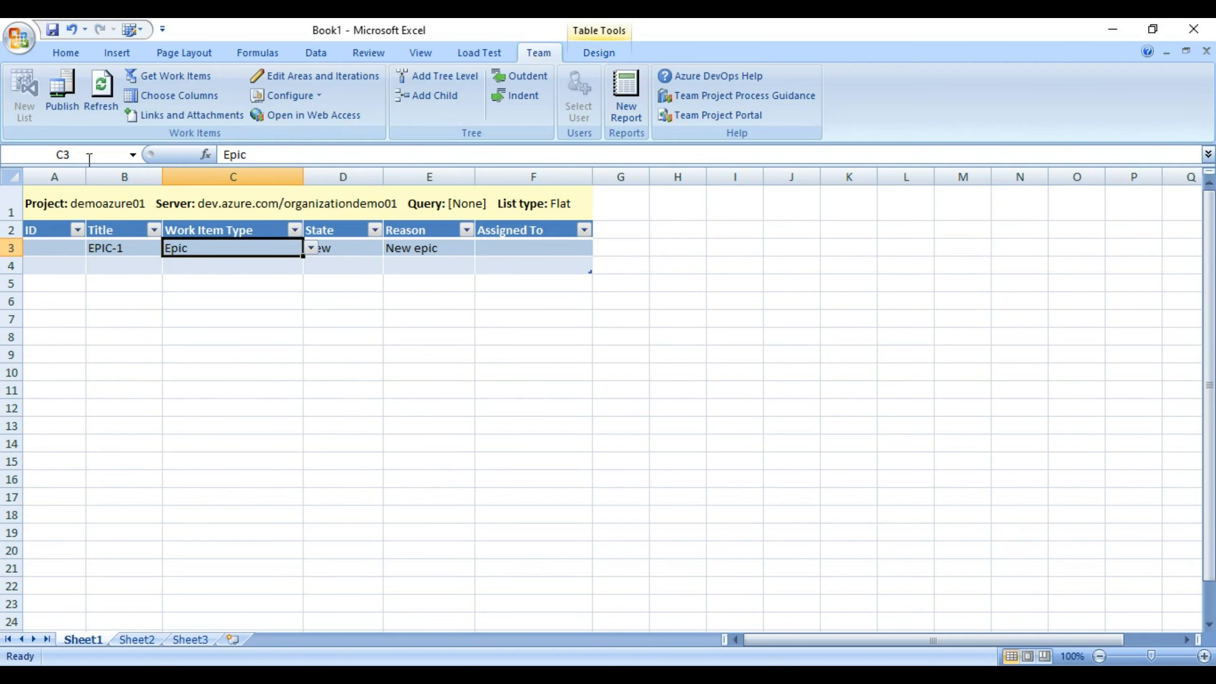
# Collapse the Azure DevOps backlog so only the five top-level epics show.
pyautogui.click(53, 106)
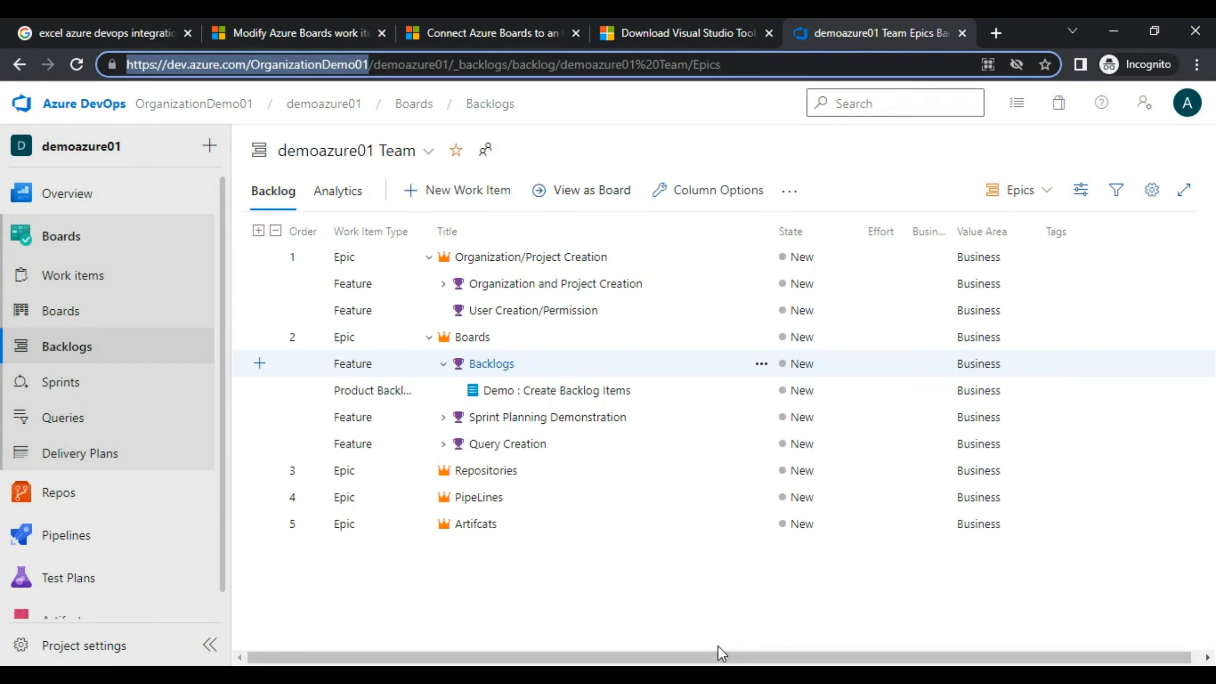
pyautogui.click(276, 231)
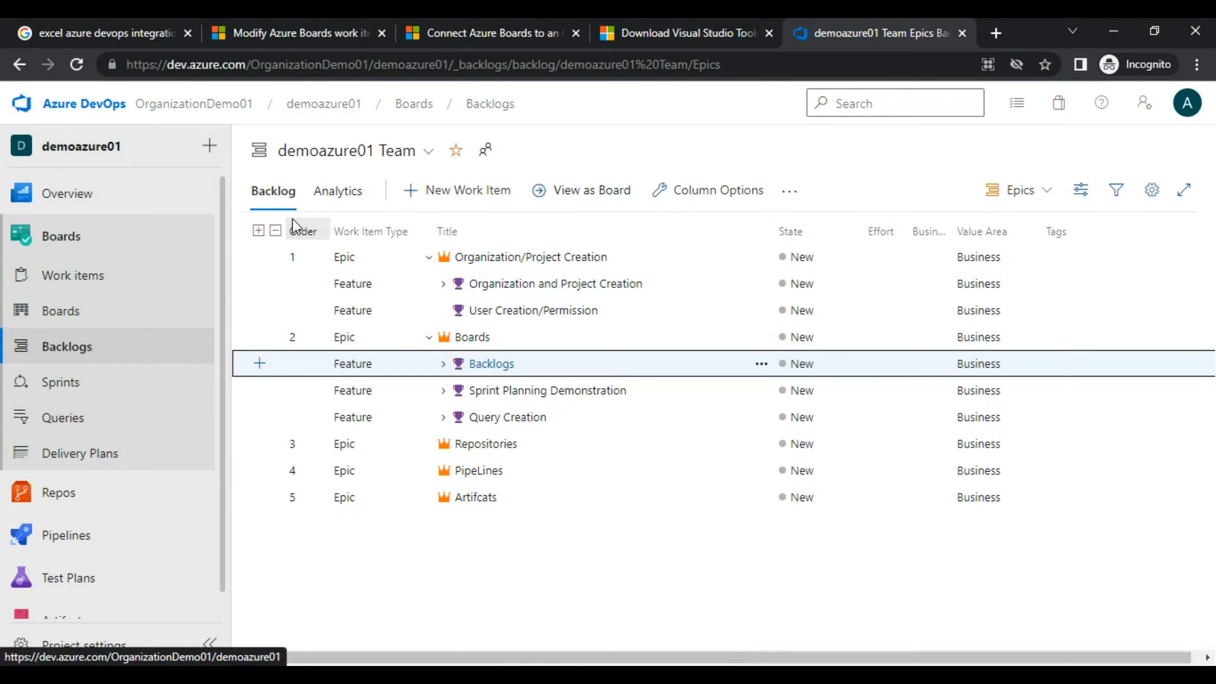
pyautogui.click(276, 231)
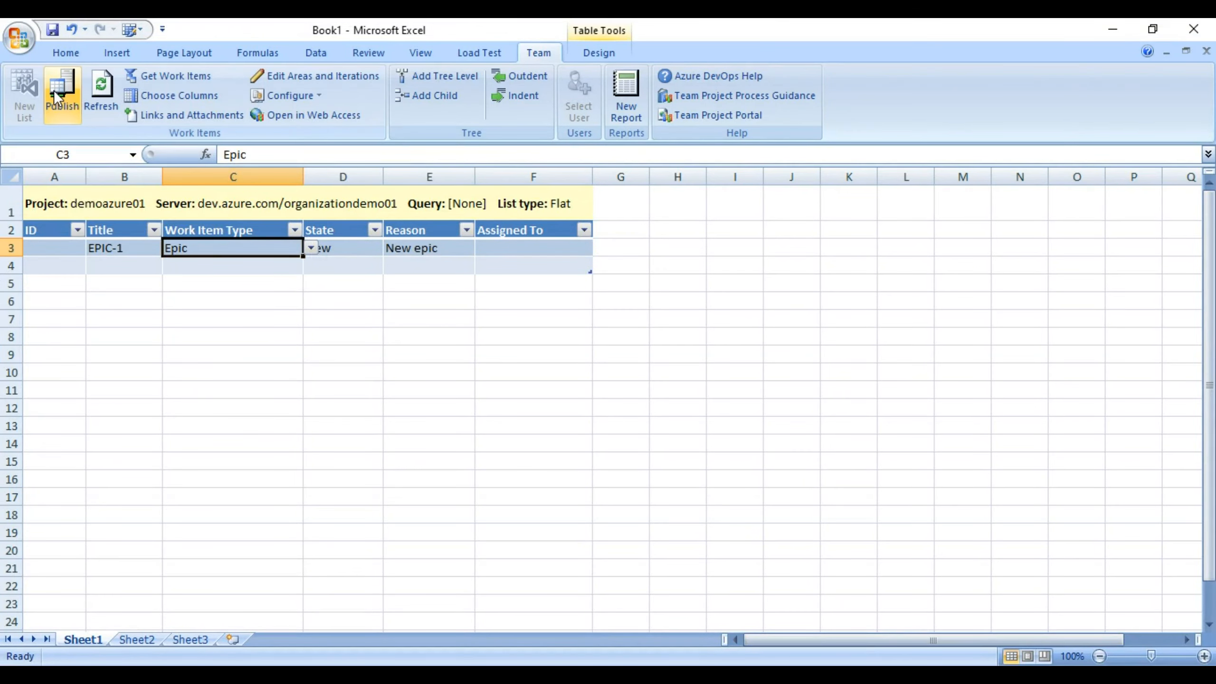
# Publish EPIC-1 to Azure DevOps as work item 95 and return to the backlog.
pyautogui.click(55, 95)
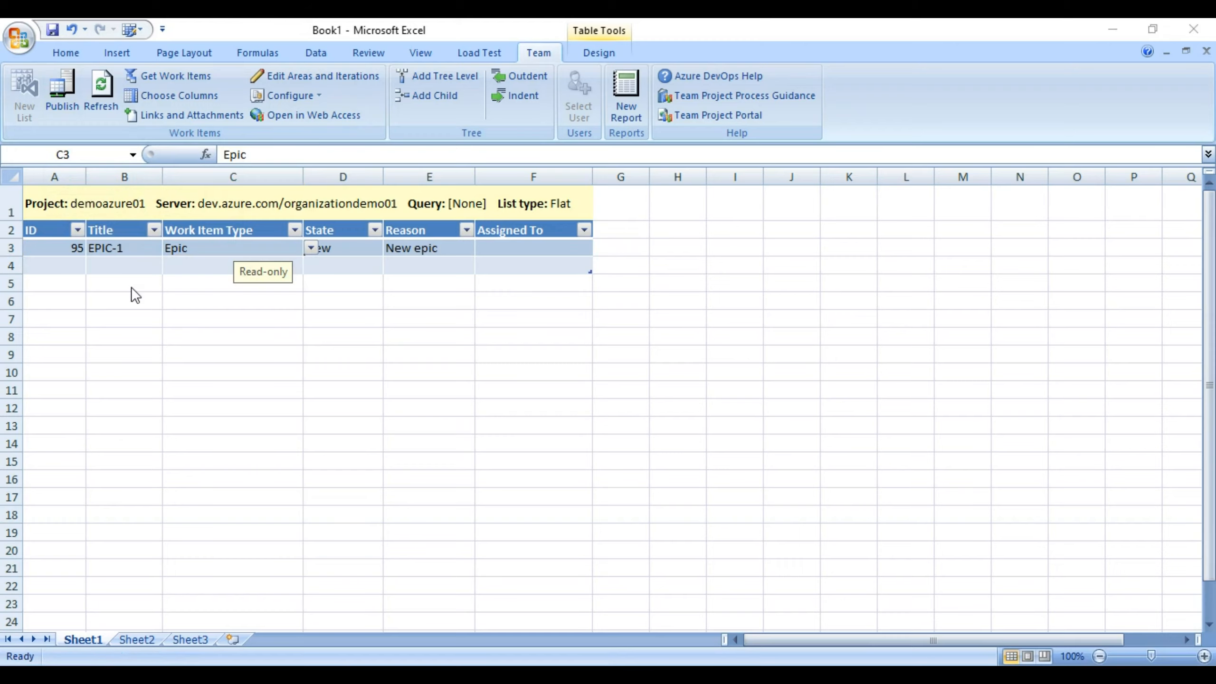
pyautogui.hotkey('alt', 'Tab')
pyautogui.click(77, 69)
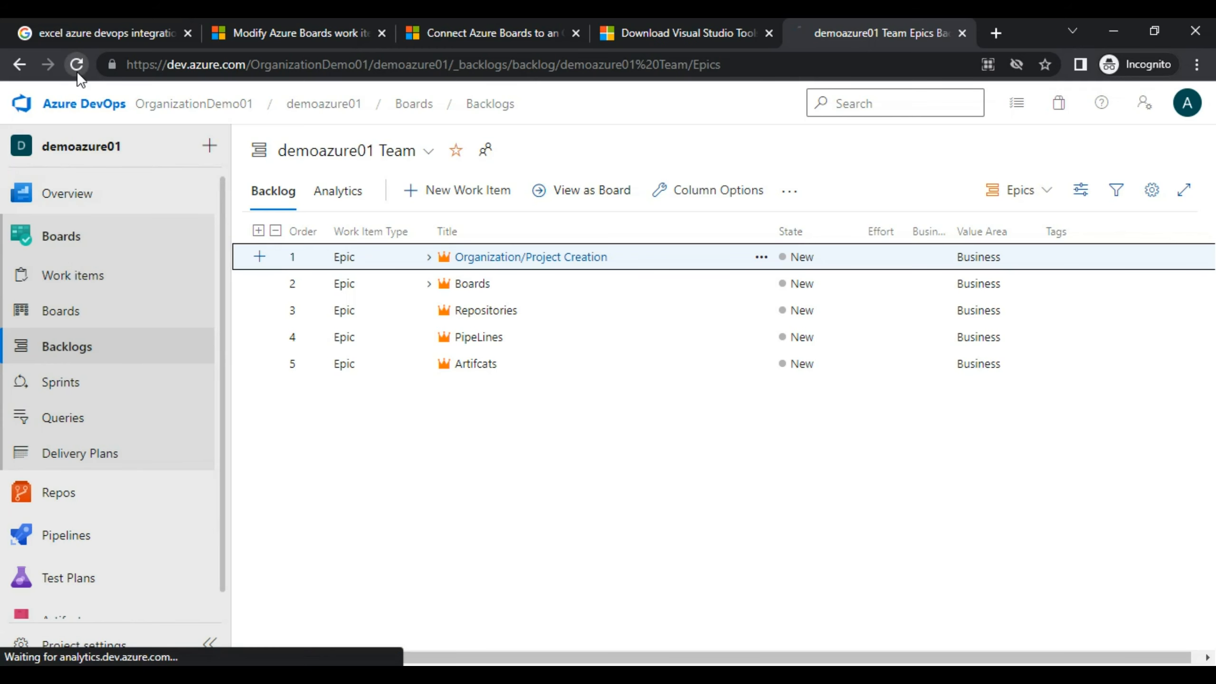
# Reload the backlog to confirm EPIC-1 appears as the sixth epic, then return to Excel.
pyautogui.click(76, 67)
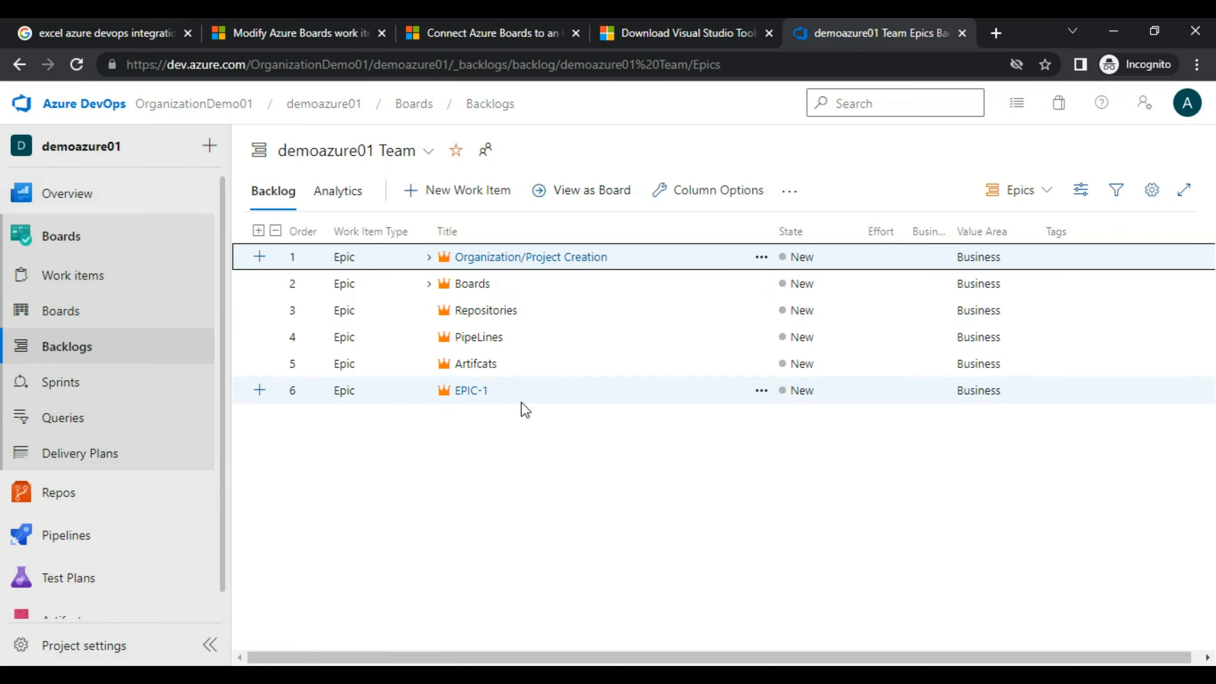
pyautogui.hotkey('alt', 'Tab')
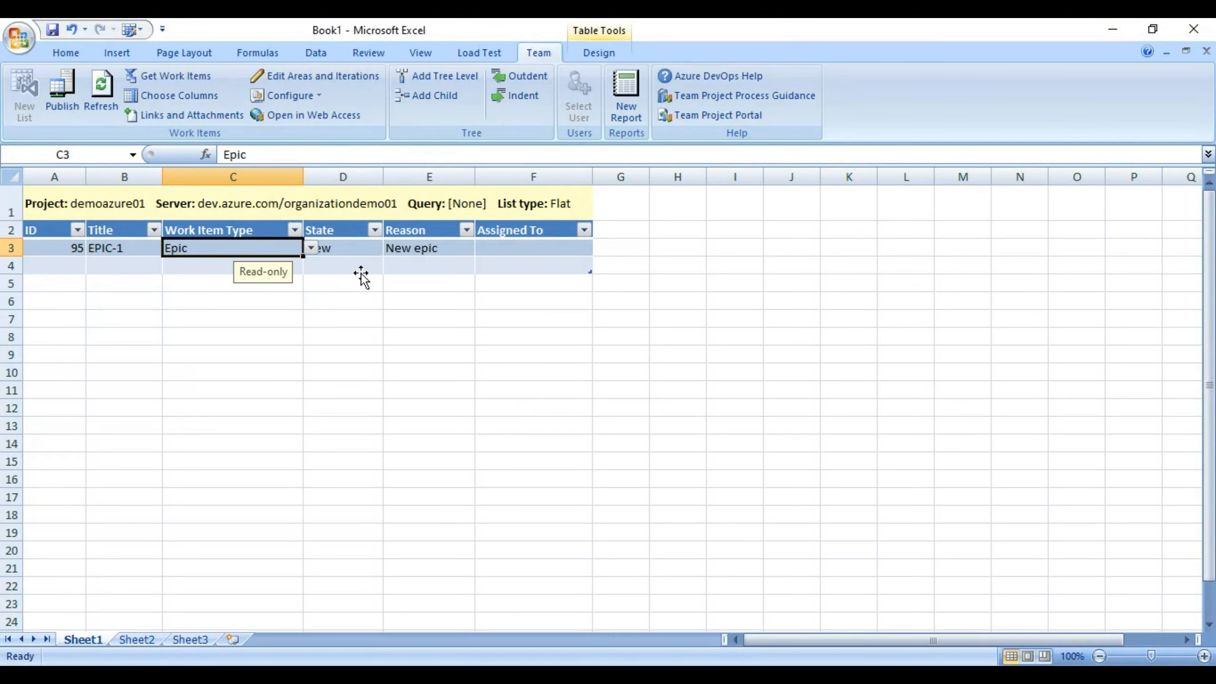
pyautogui.click(143, 278)
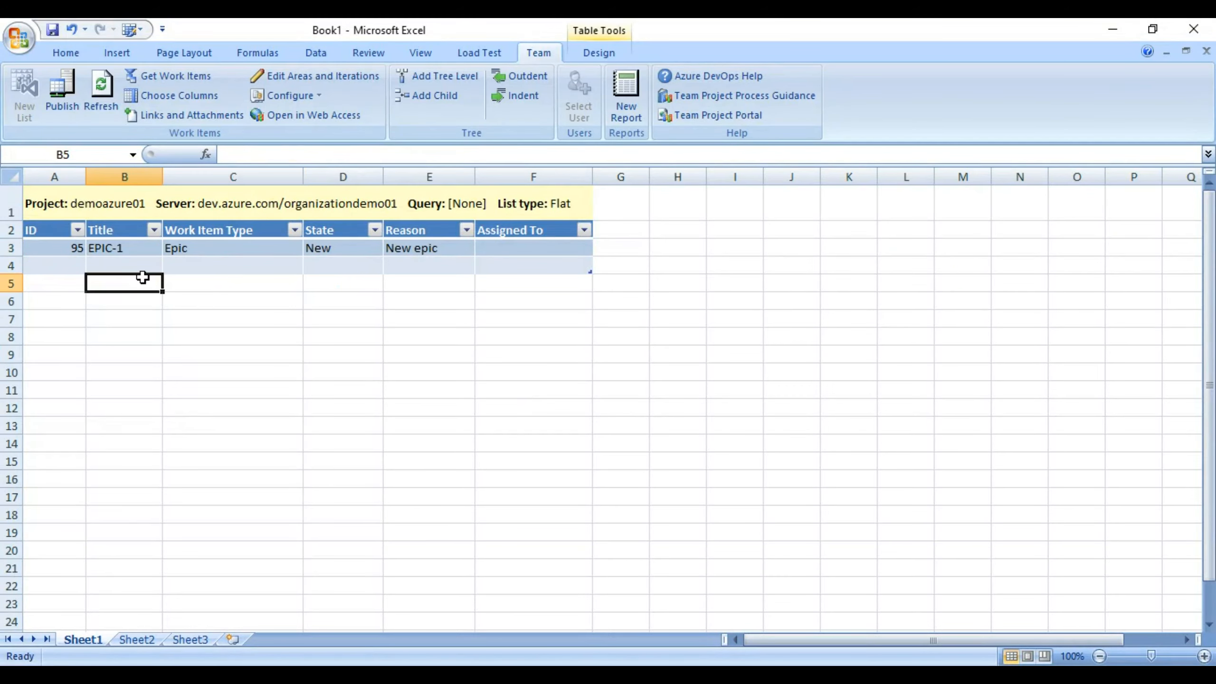
pyautogui.click(143, 264)
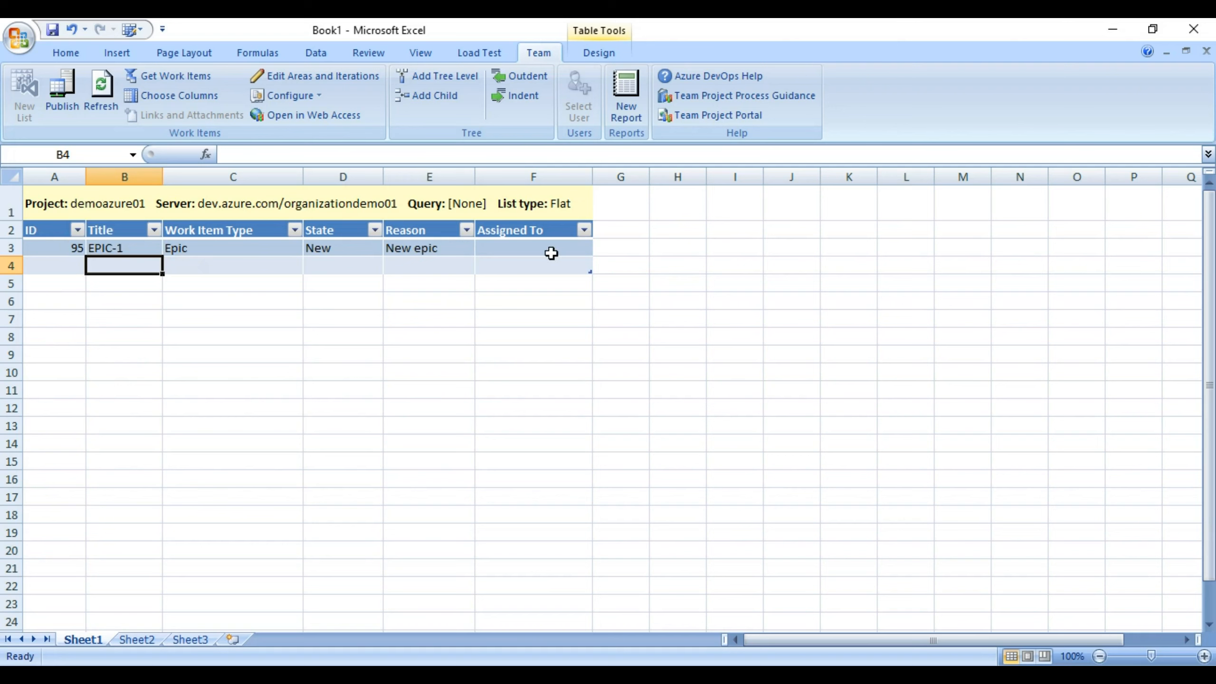
pyautogui.click(207, 267)
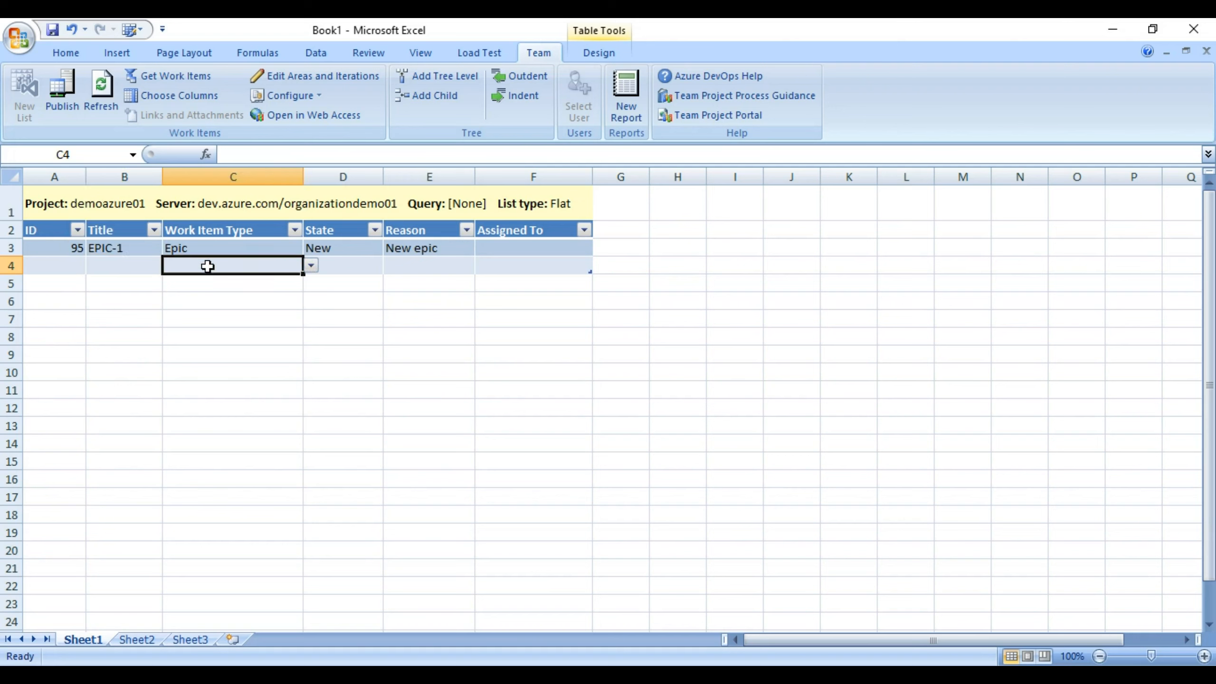
pyautogui.click(156, 259)
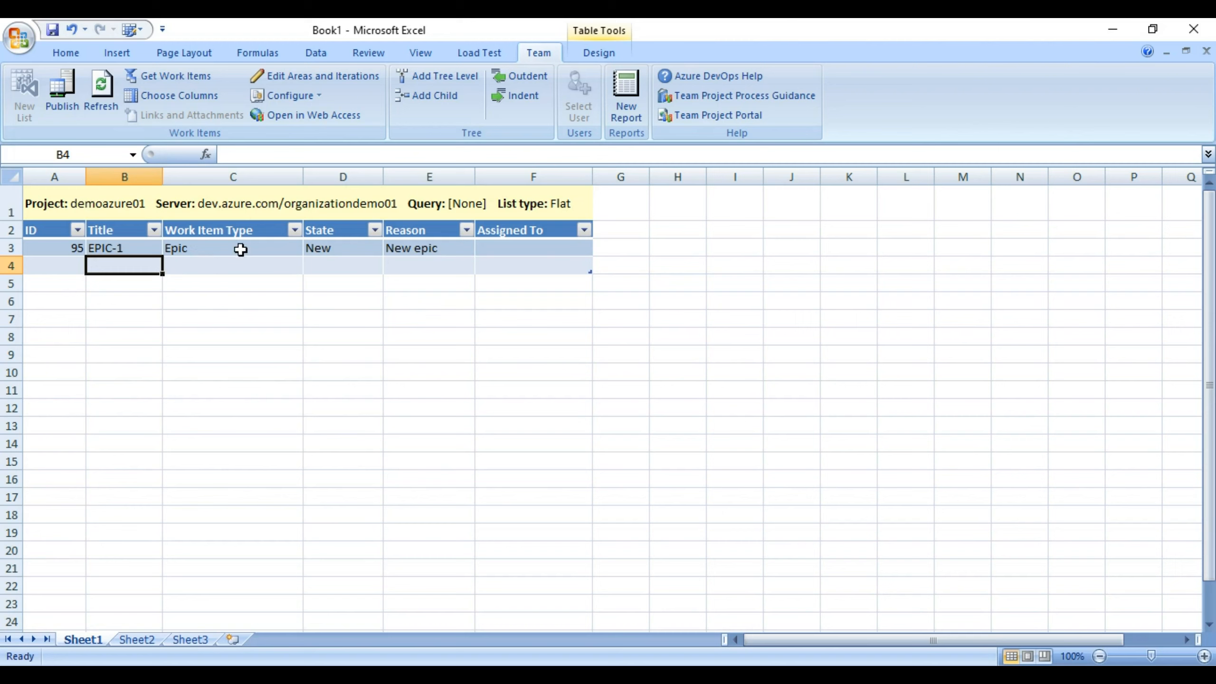
# Convert the work item list to a Parent-Child tree list with Title 1 and Title 2 columns.
pyautogui.click(433, 77)
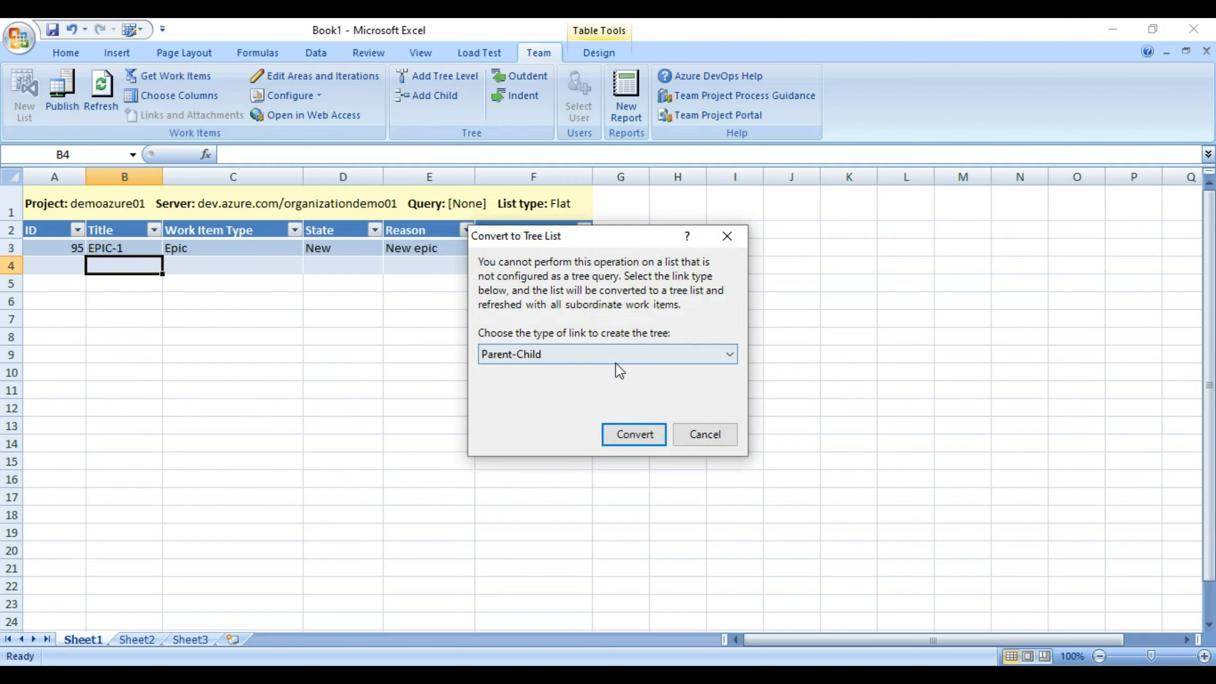
pyautogui.click(620, 432)
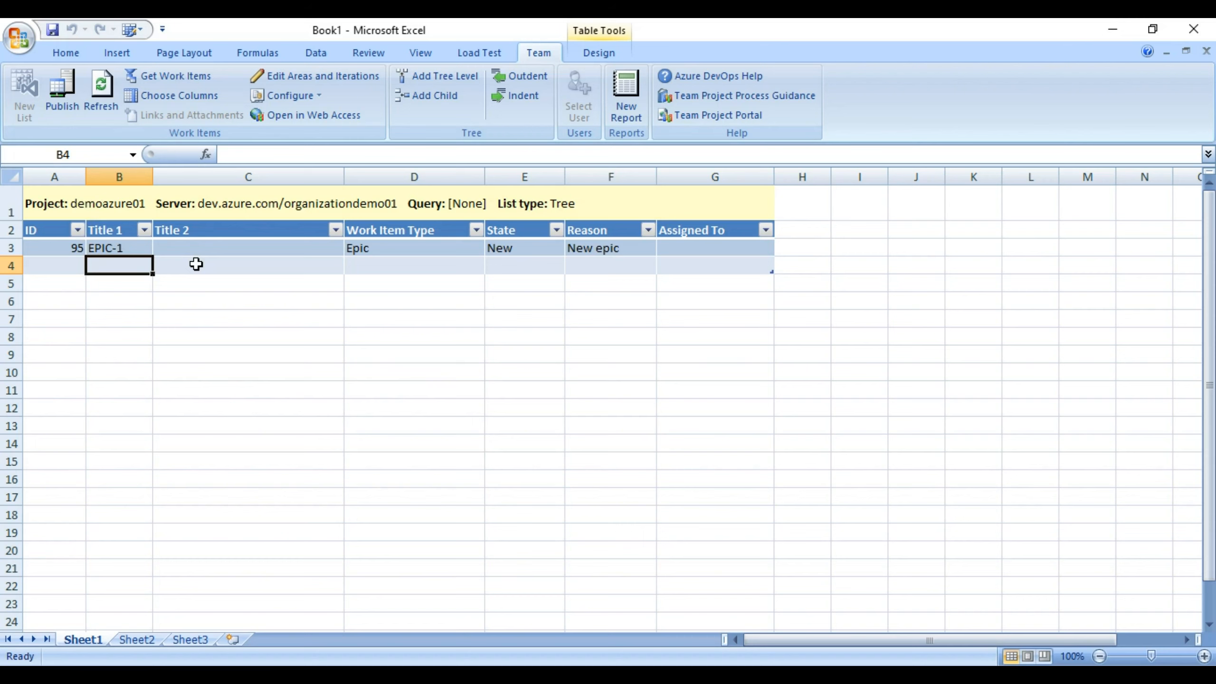
pyautogui.click(196, 264)
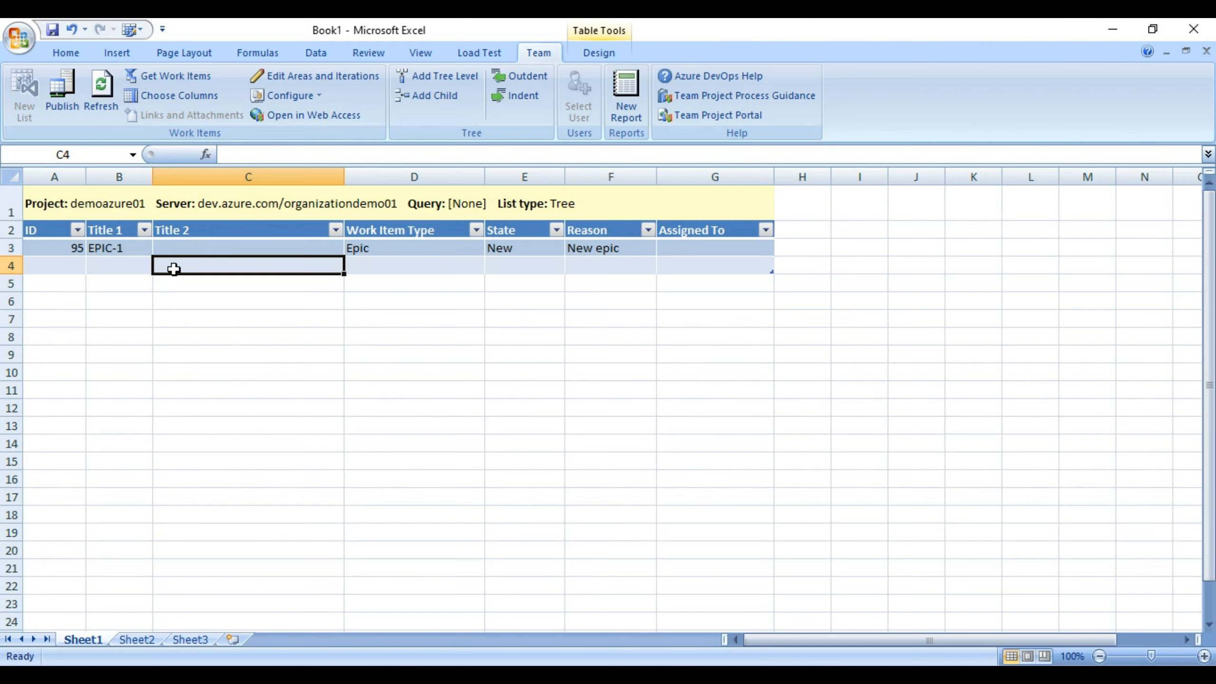
# Add Feature-1 as a Feature child under EPIC-1 and publish it as ID 96.
pyautogui.write('Featu')
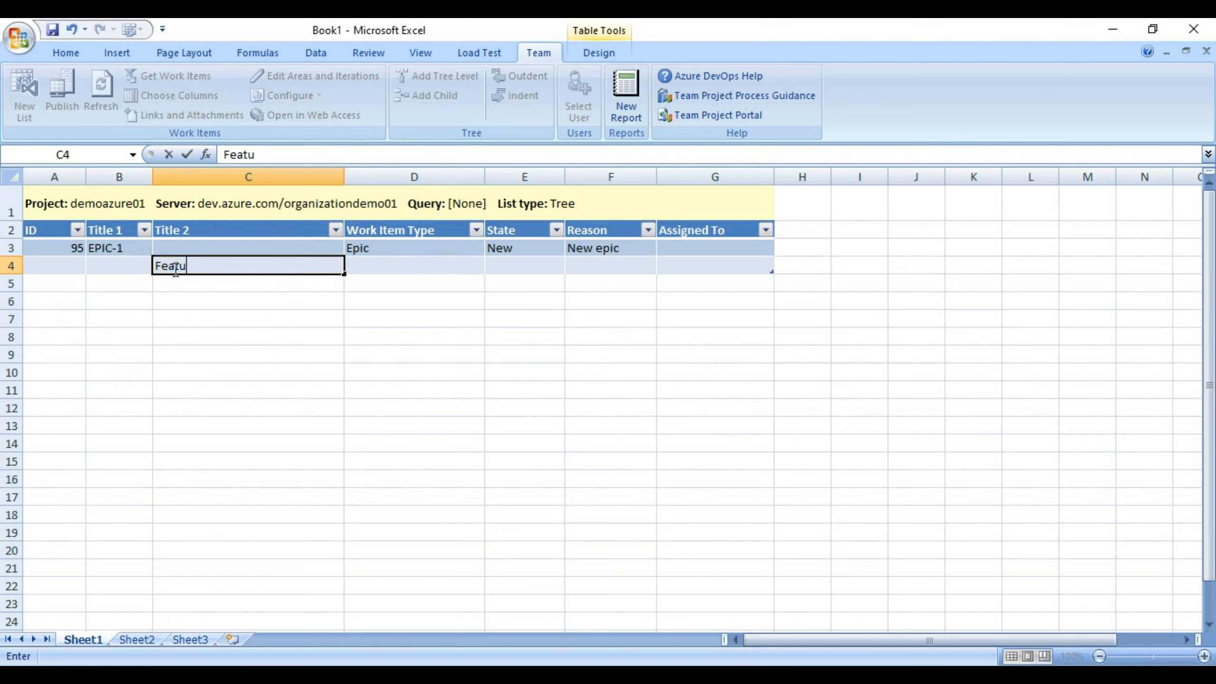
pyautogui.write('re-1')
pyautogui.click(360, 264)
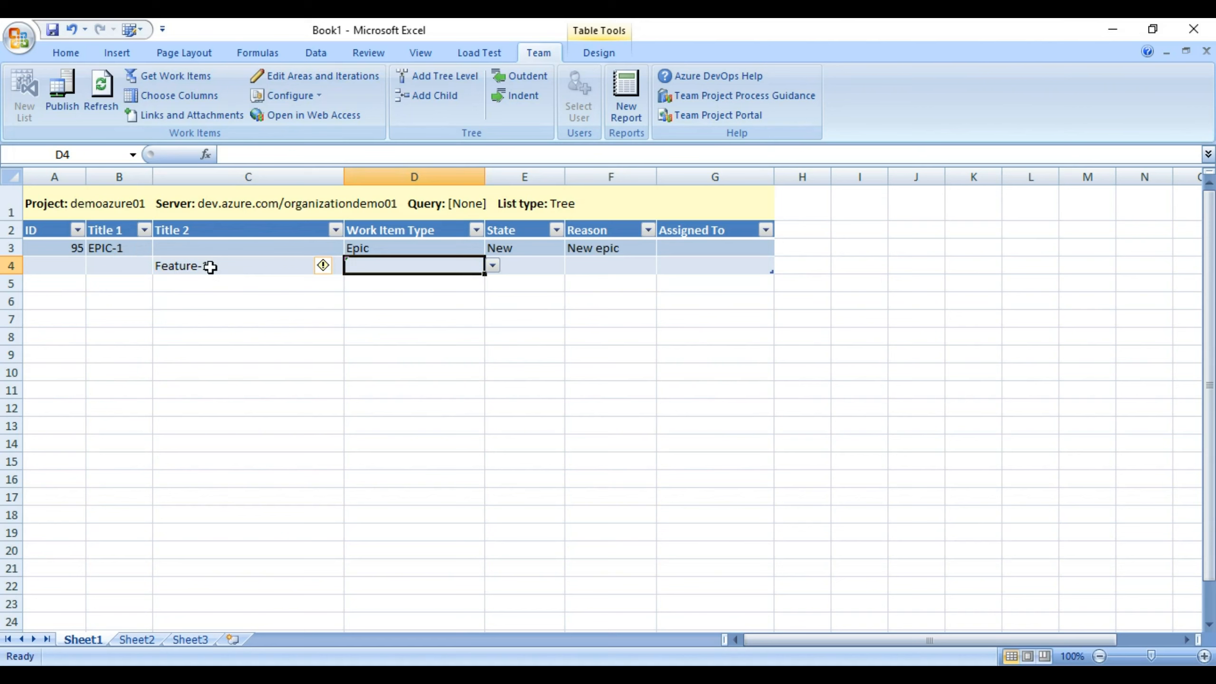
pyautogui.click(488, 267)
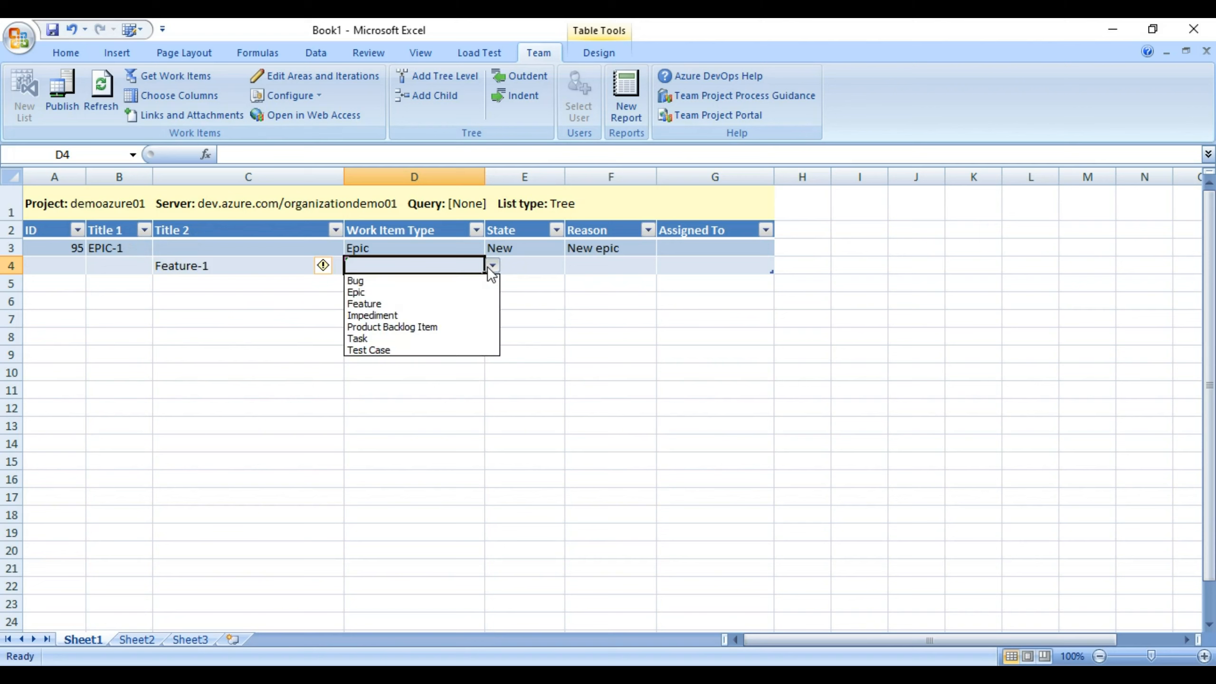
pyautogui.click(431, 304)
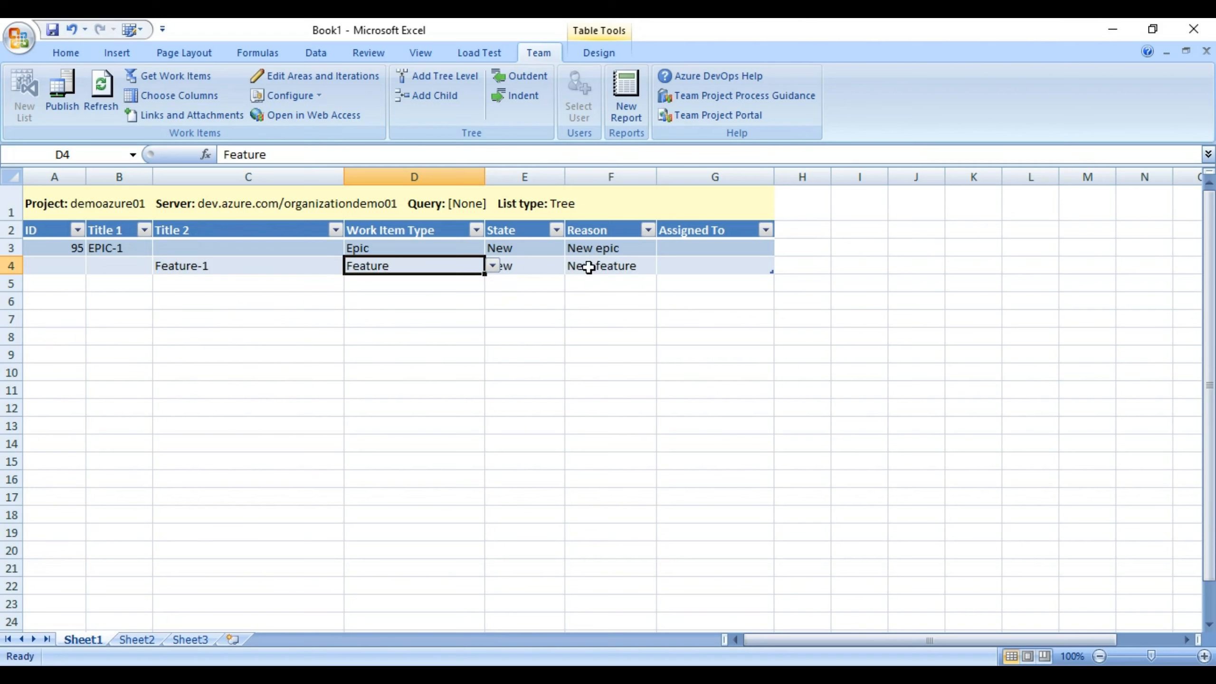
pyautogui.click(63, 95)
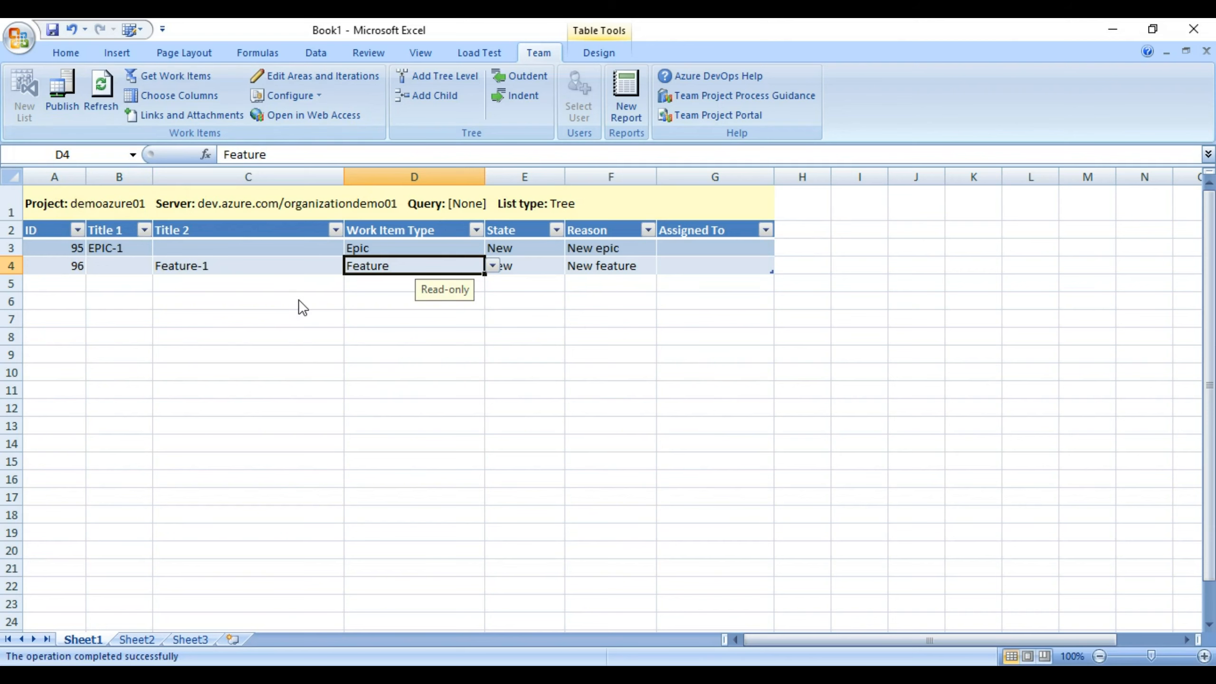
pyautogui.hotkey('alt', 'Tab')
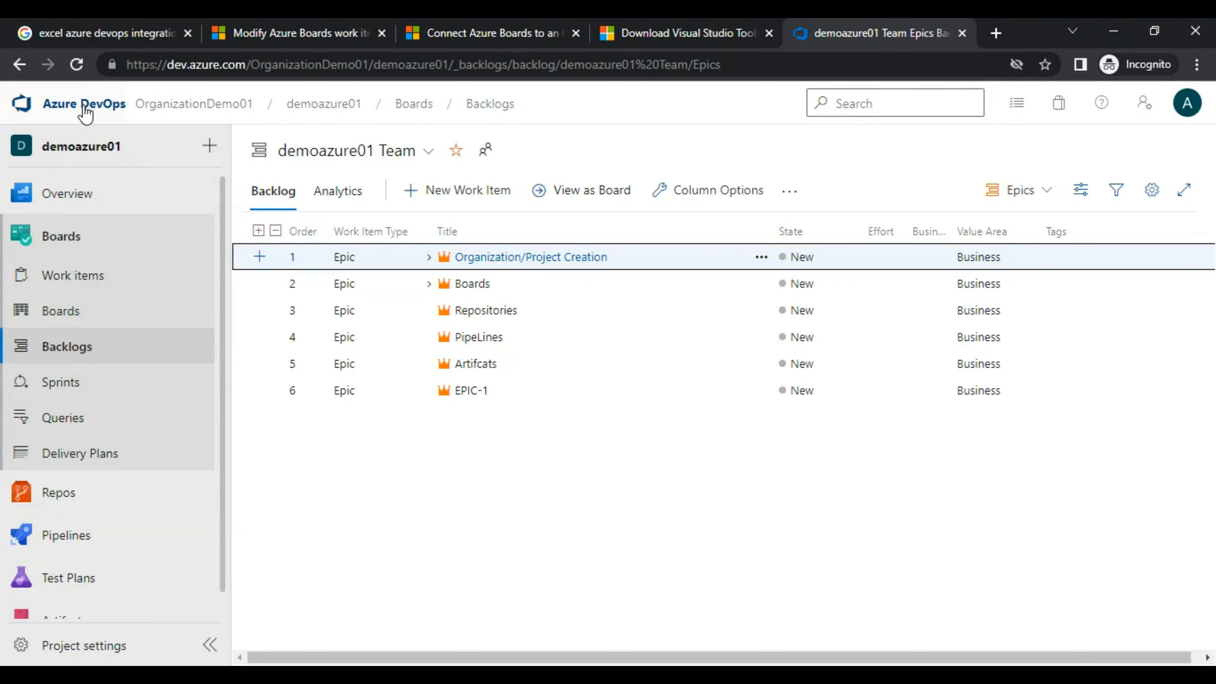
# Reload the Azure DevOps epics backlog and expand EPIC-1 to show Feature-1 beneath it.
pyautogui.click(74, 66)
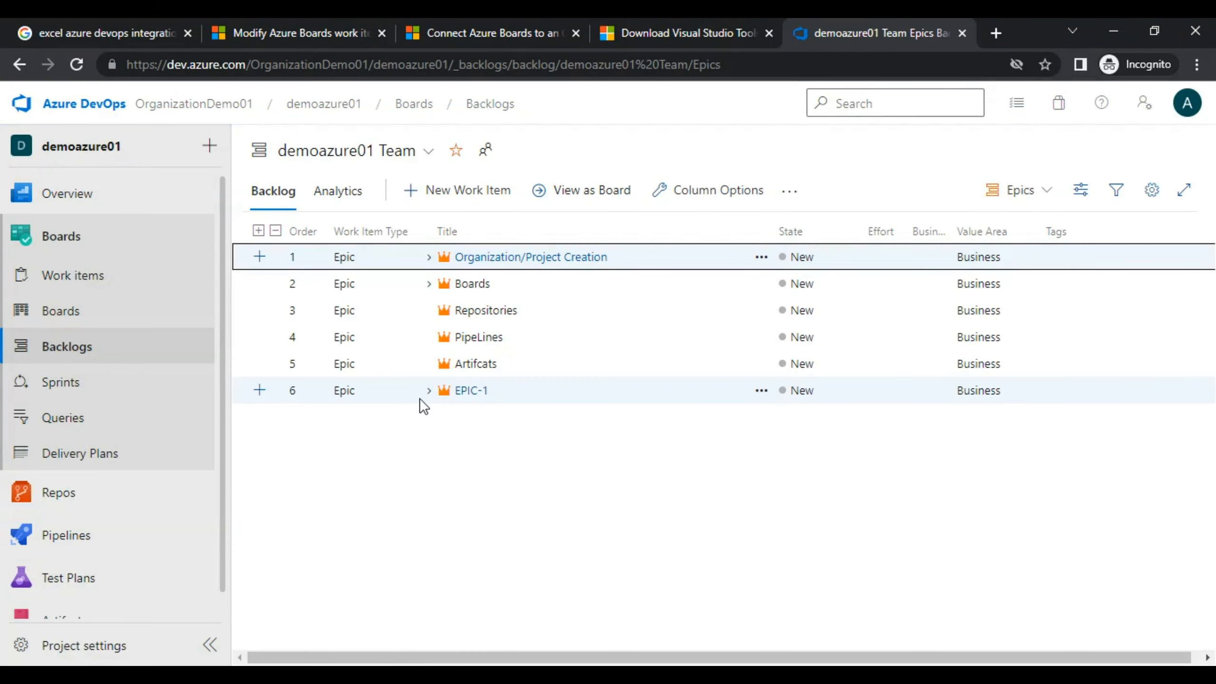
pyautogui.click(429, 391)
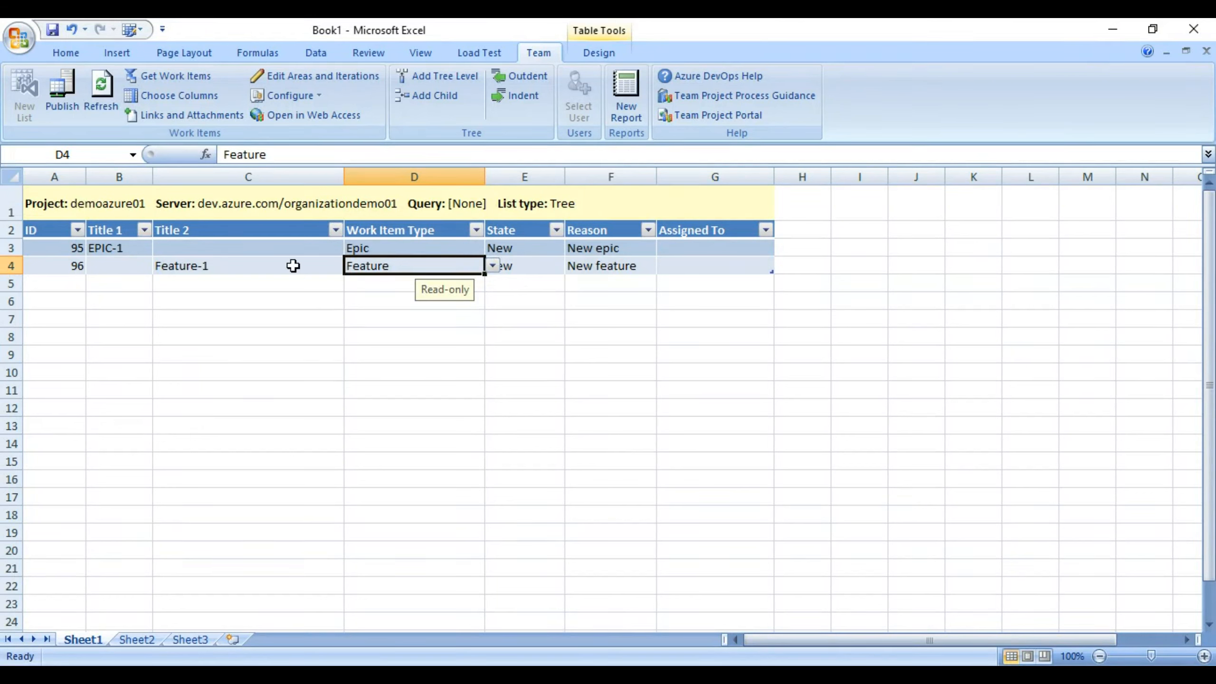
# Insert a blank row above the Feature-1 row at row 4.
pyautogui.click(293, 266)
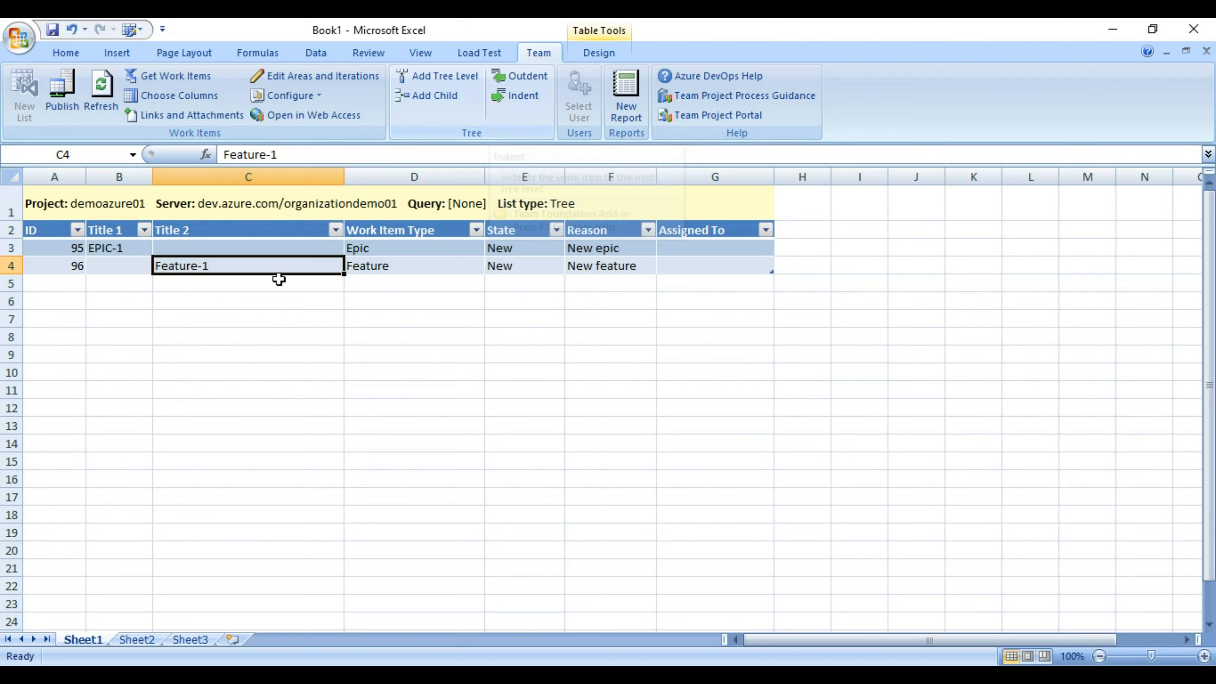
pyautogui.click(14, 266)
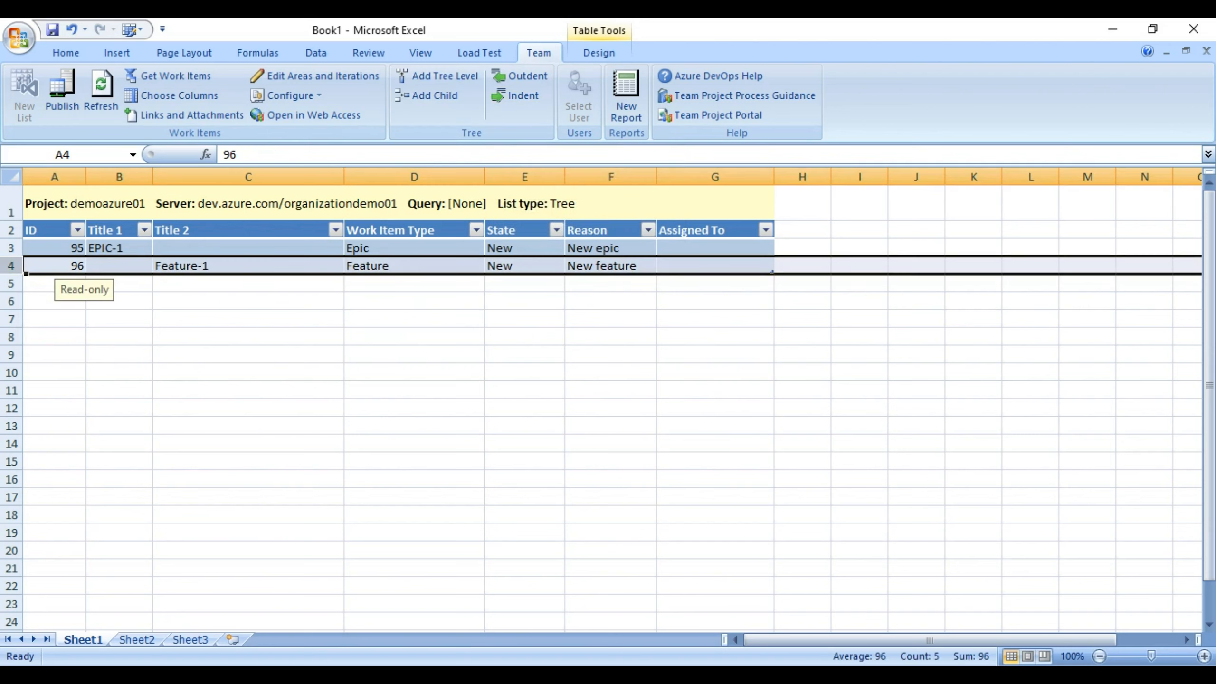
pyautogui.rightClick(19, 266)
pyautogui.click(50, 356)
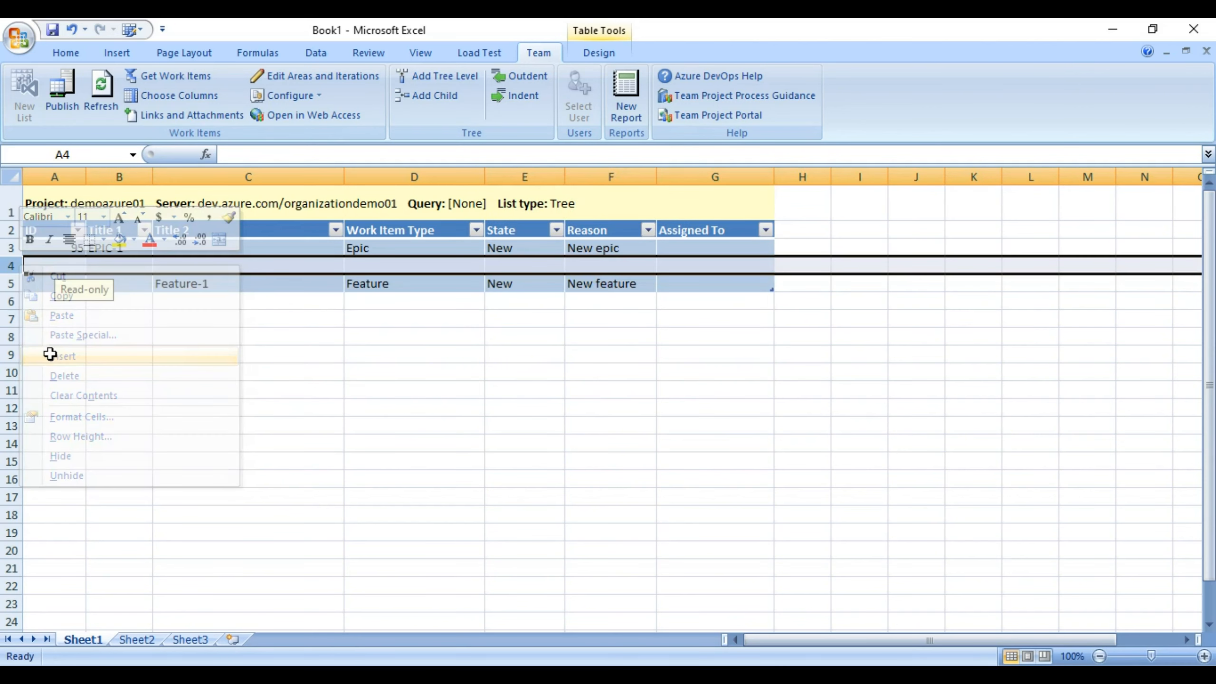
# Move the Feature-1 row (ID 96) back into row 4, leaving row 5 empty.
pyautogui.click(255, 281)
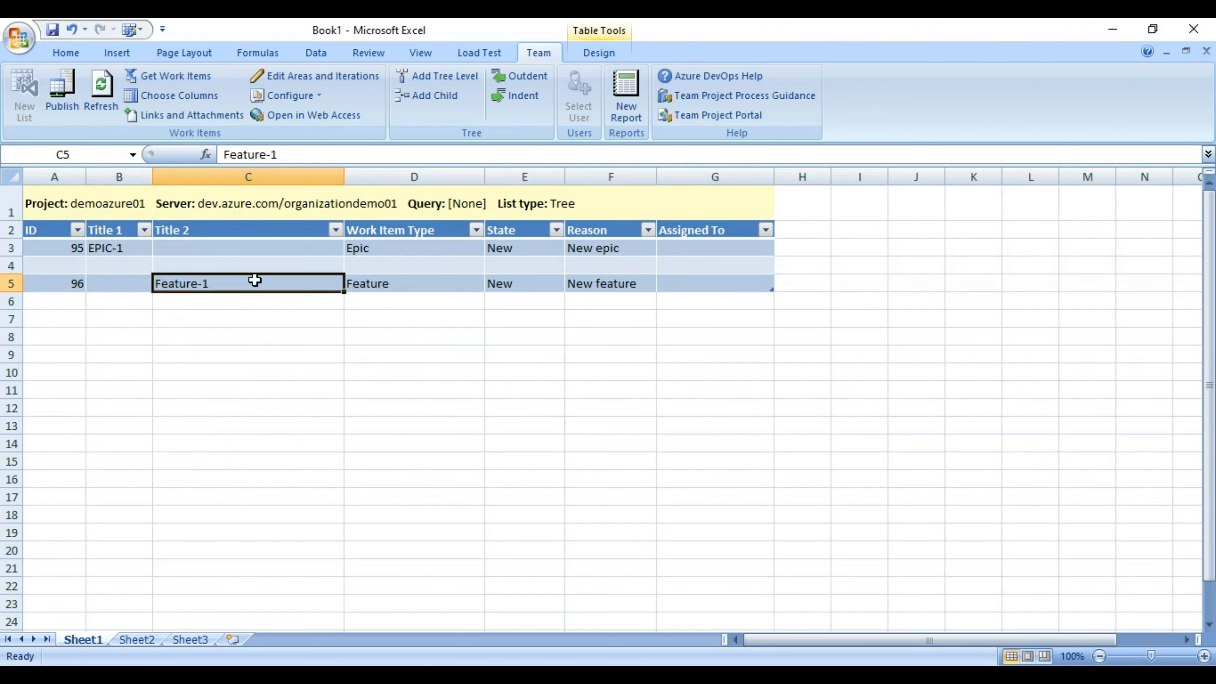
pyautogui.click(77, 285)
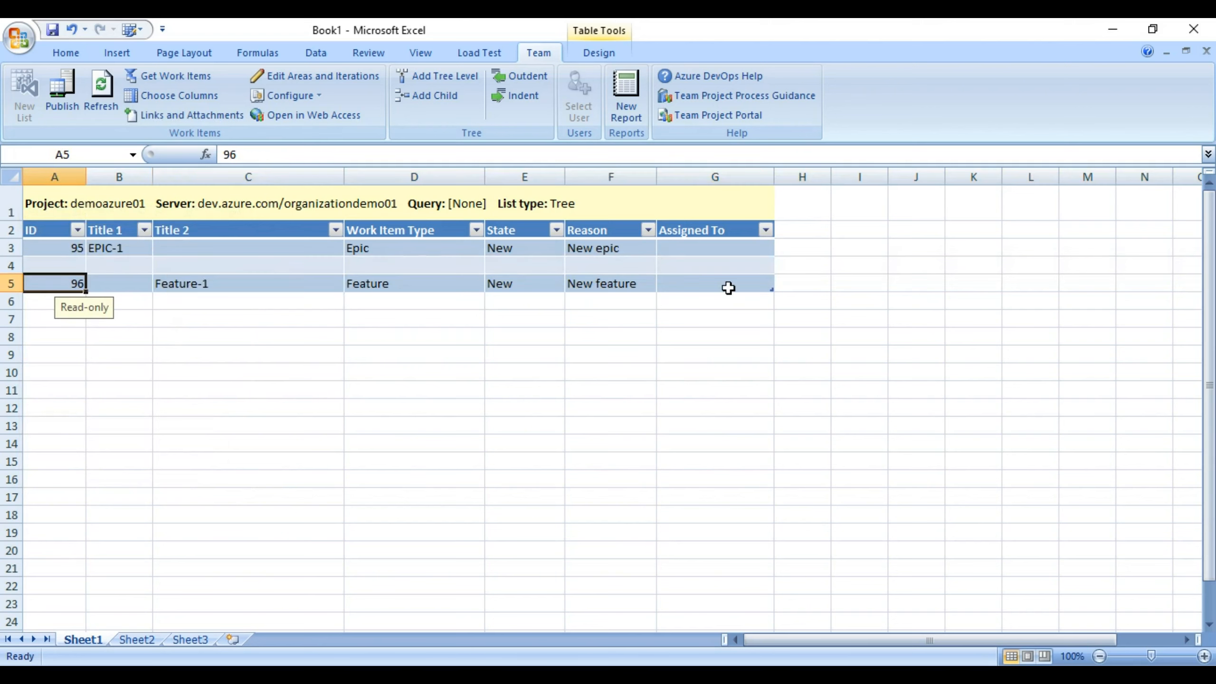
pyautogui.keyDown('shift'); pyautogui.click(729, 288); pyautogui.keyUp('shift')
pyautogui.hotkey('ctrl', 'x')
pyautogui.click(62, 264)
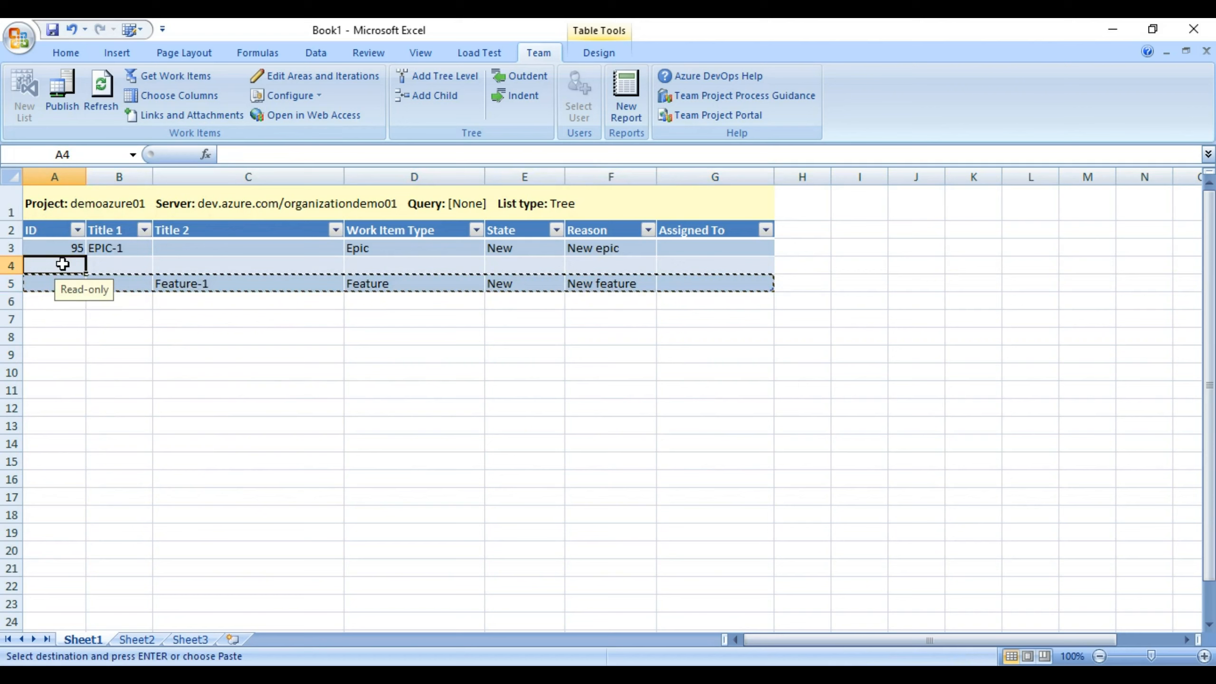
pyautogui.hotkey('ctrl', 'v')
pyautogui.click(189, 285)
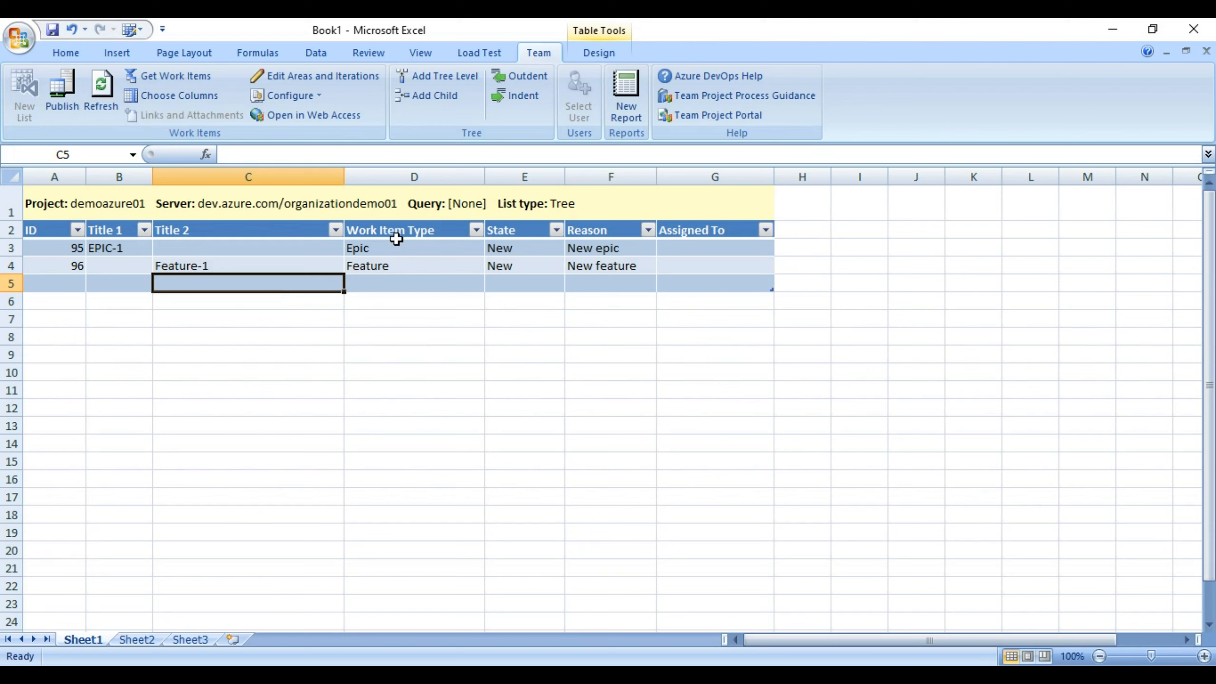
pyautogui.click(439, 281)
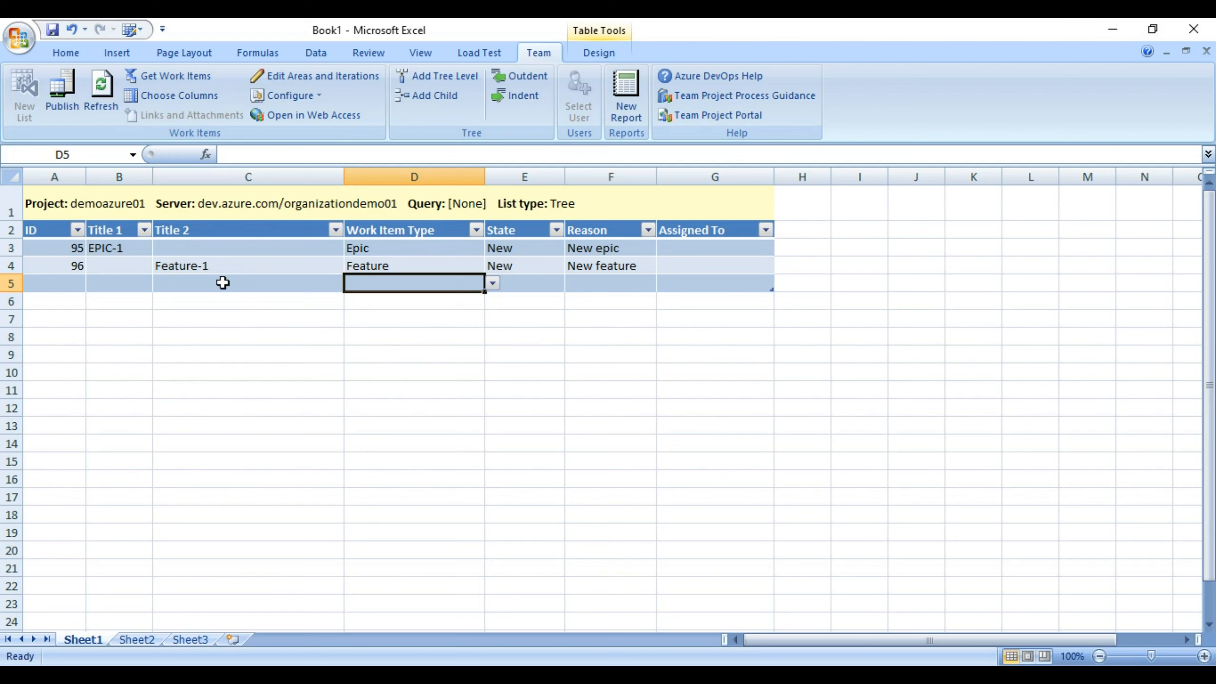
# Indent the empty row under Feature-1 and add a Title 3 tree level.
pyautogui.doubleClick(130, 265)
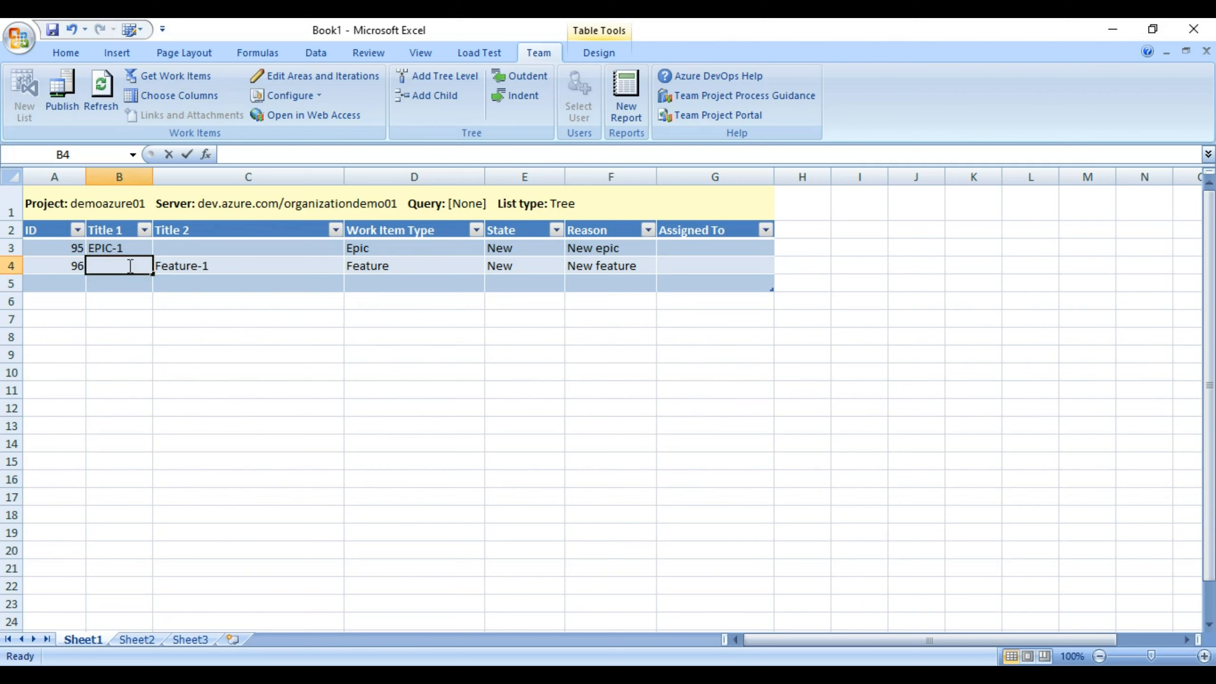
pyautogui.click(215, 280)
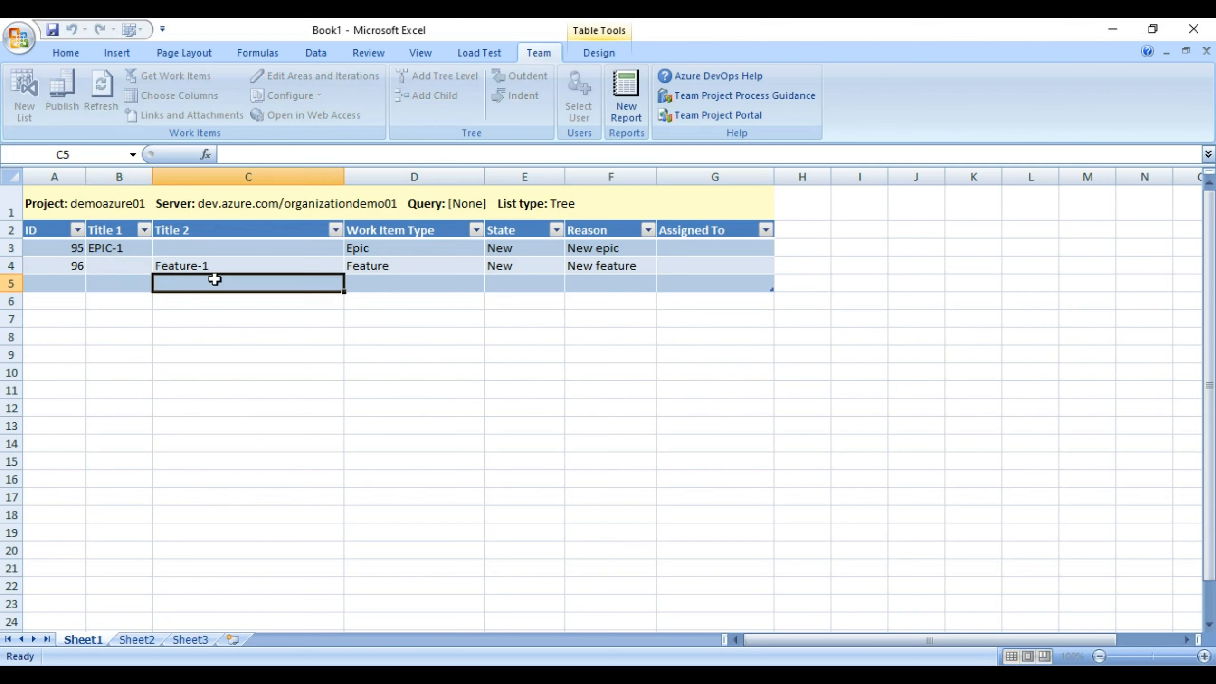
pyautogui.click(402, 289)
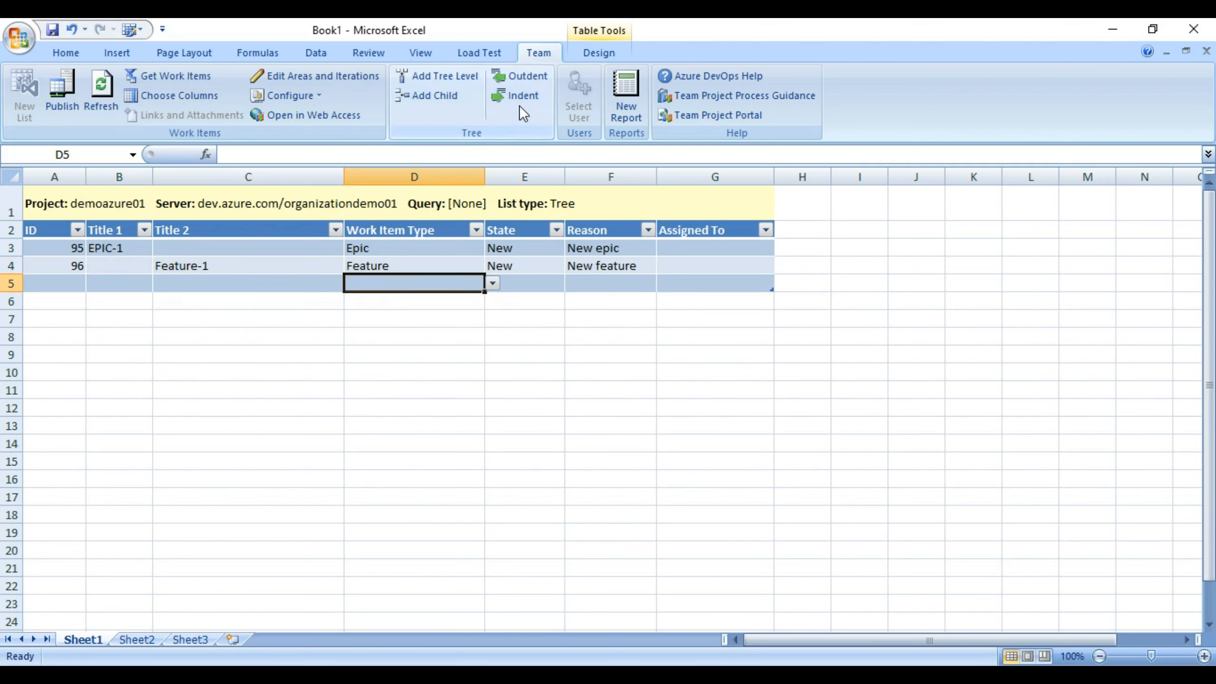
pyautogui.click(519, 93)
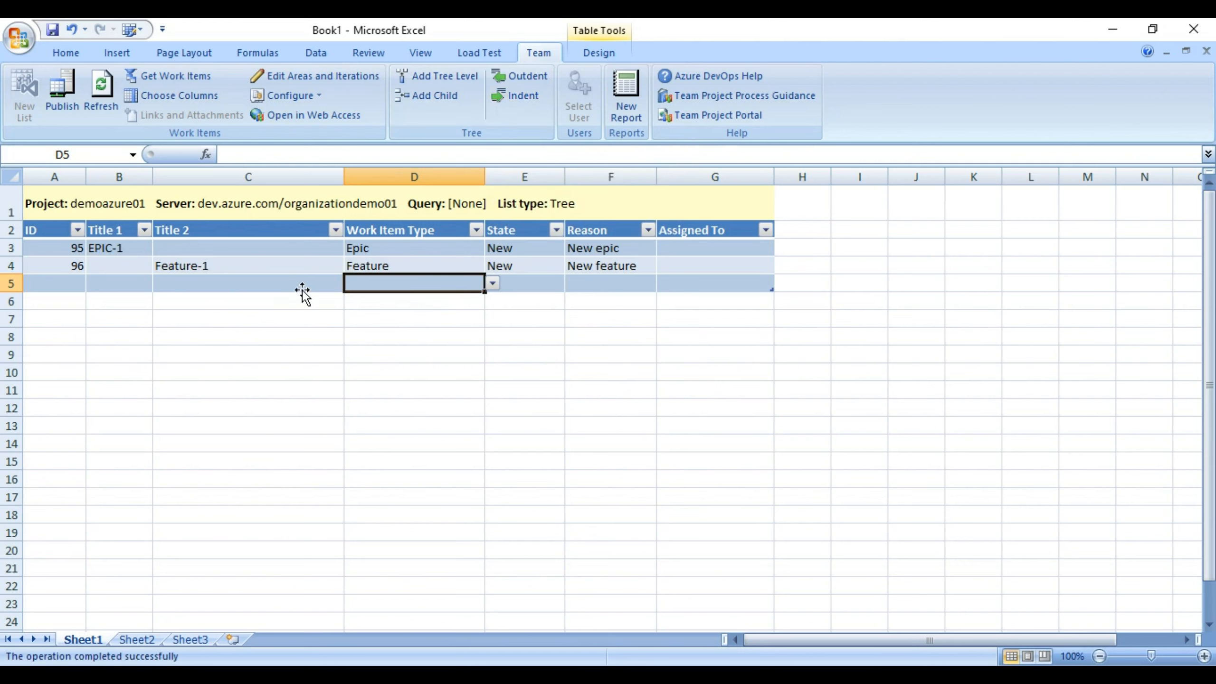
pyautogui.click(434, 75)
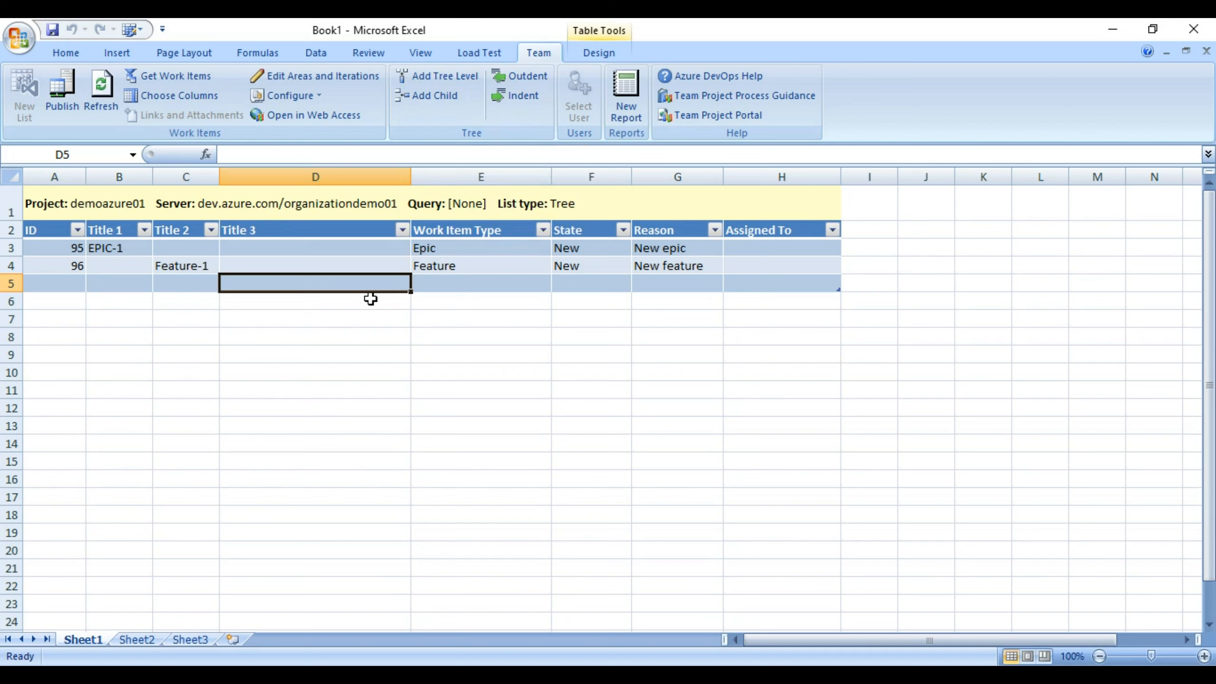
# Enter PBI-1 as a Product Backlog Item and publish it as ID 97.
pyautogui.write('PB')
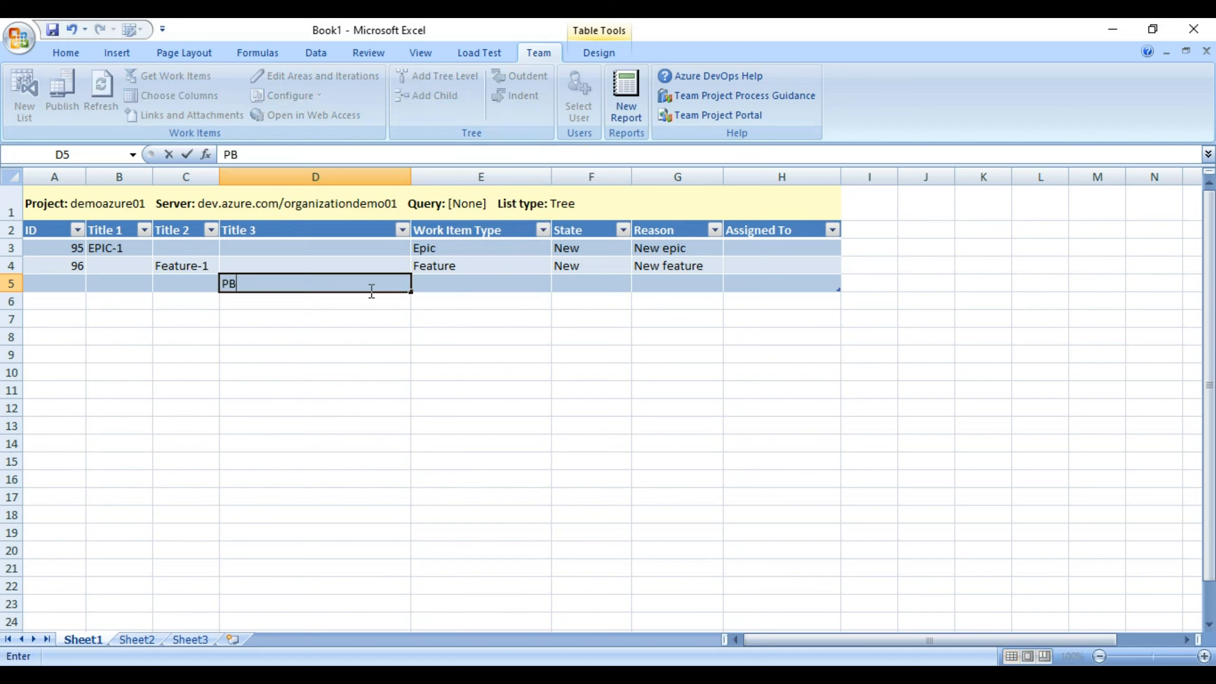
pyautogui.write('I-1')
pyautogui.click(278, 262)
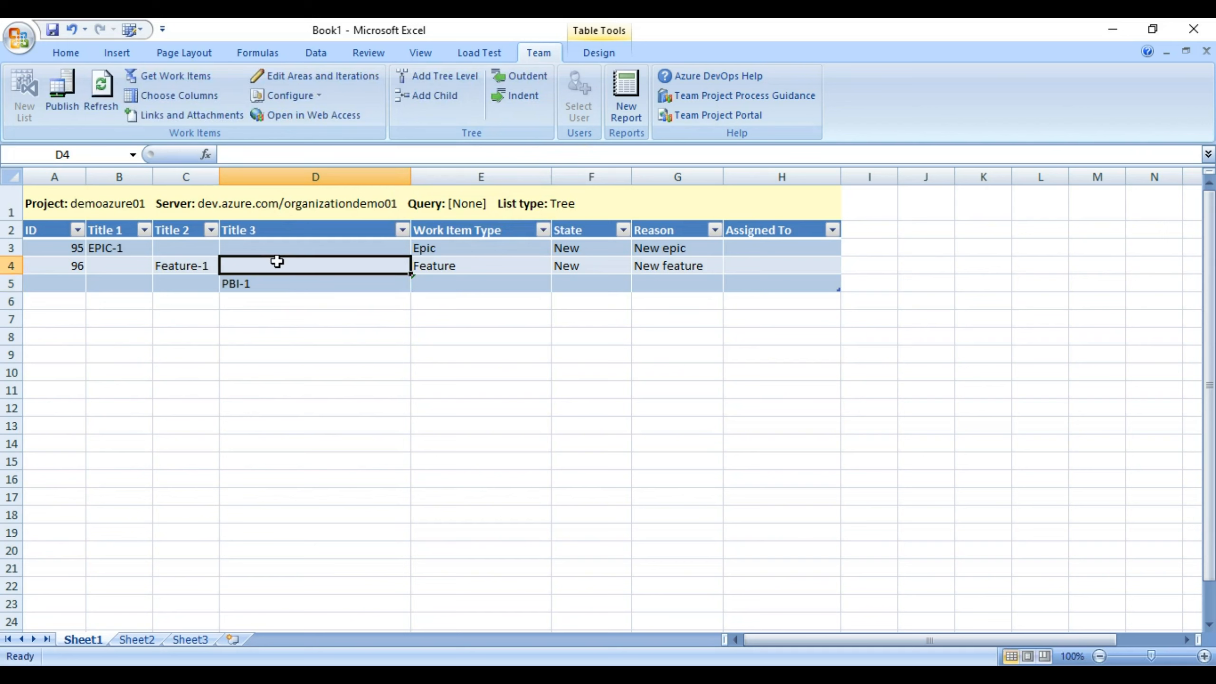
pyautogui.click(316, 283)
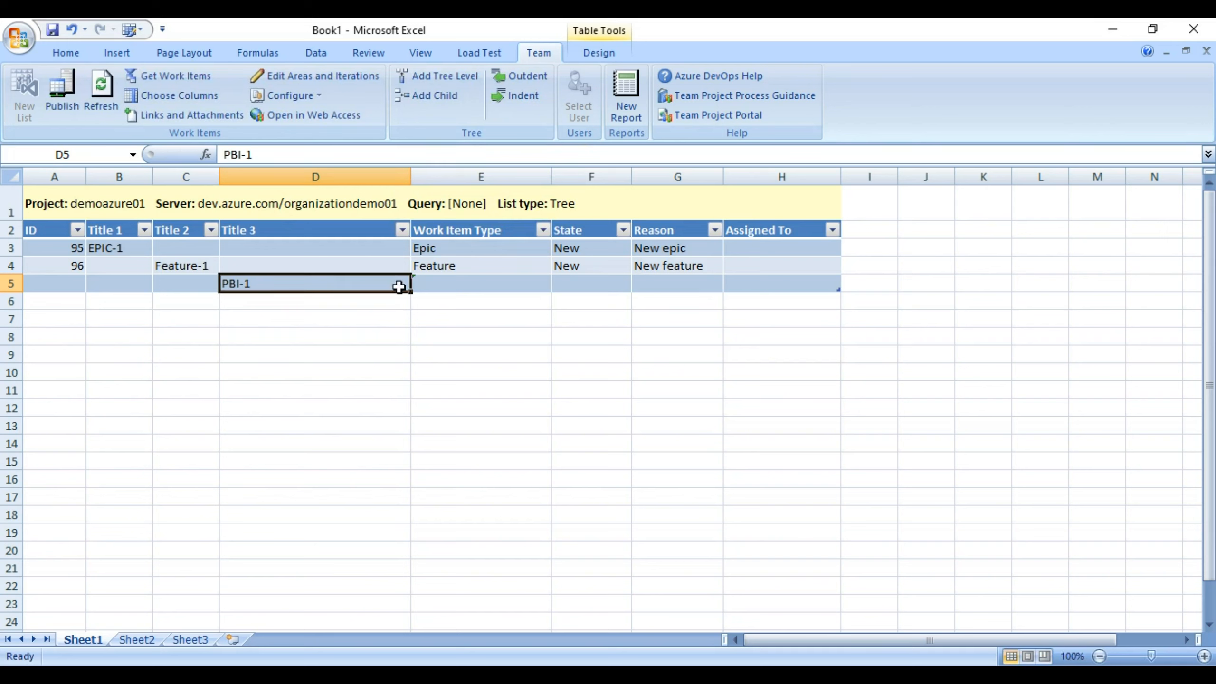
pyautogui.click(461, 286)
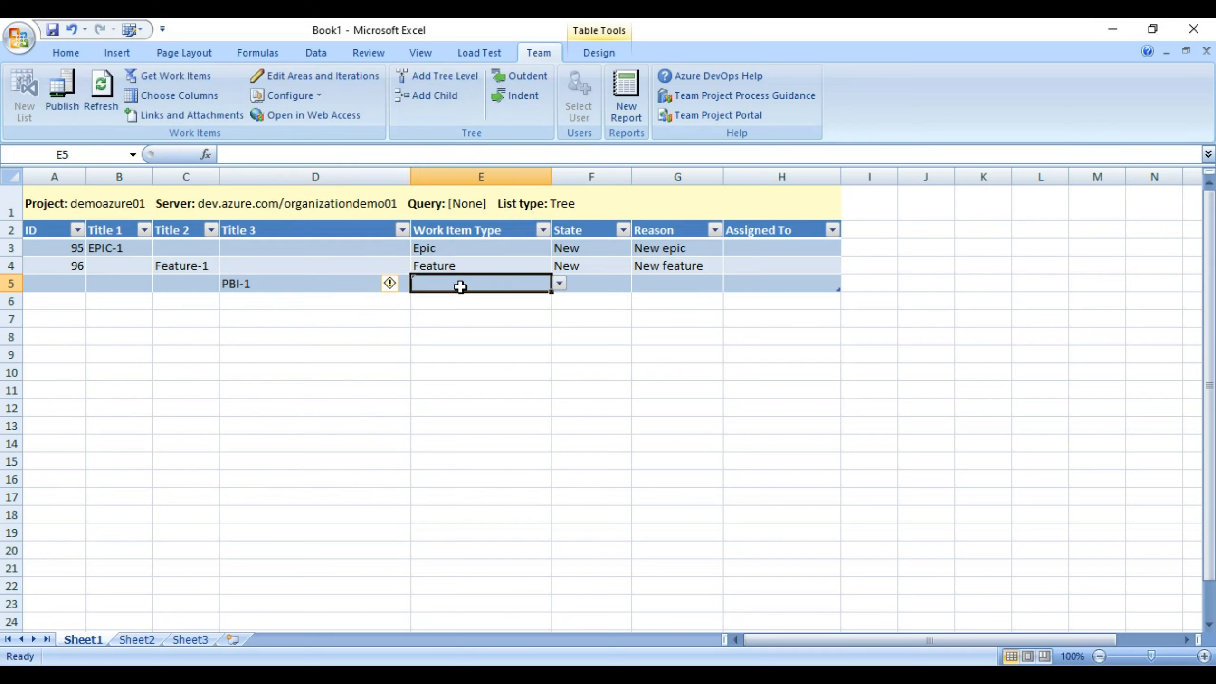
pyautogui.click(559, 283)
pyautogui.click(501, 344)
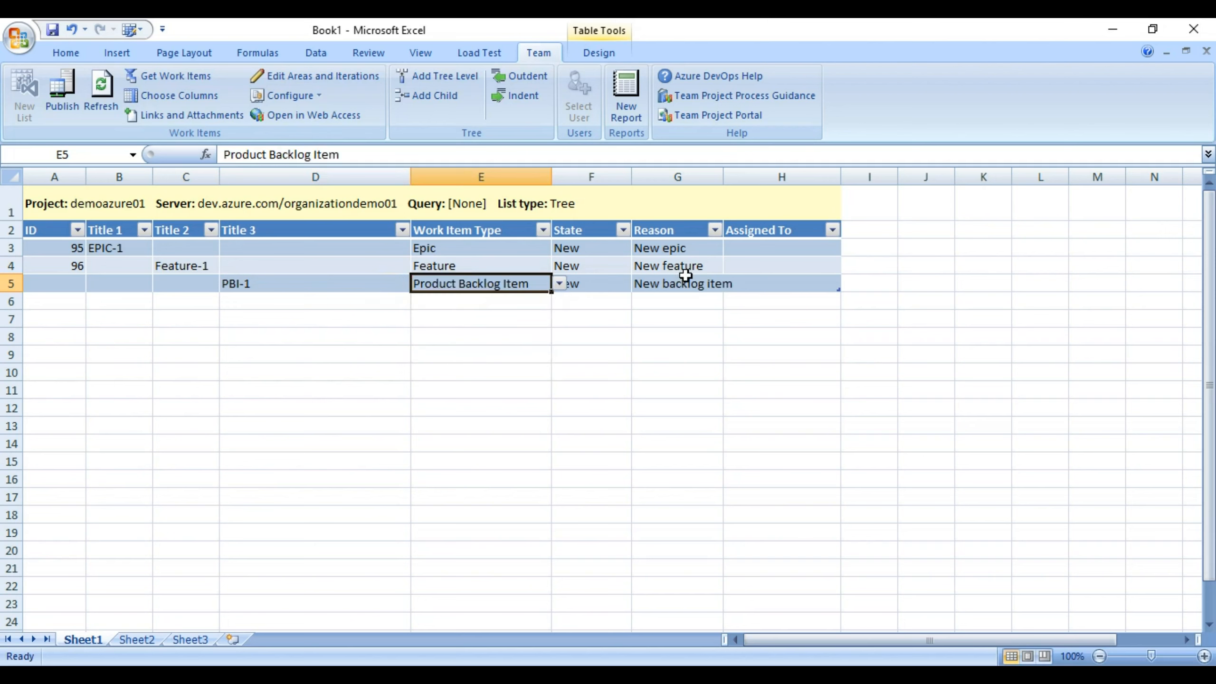
pyautogui.click(268, 259)
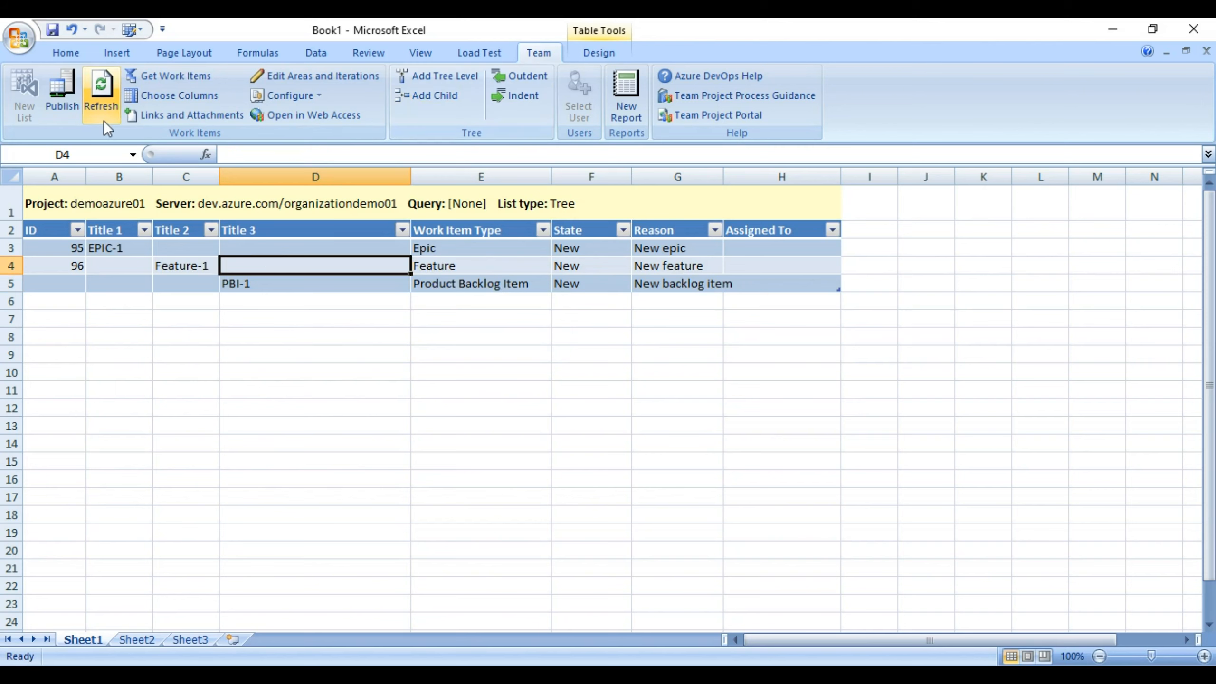
pyautogui.click(62, 93)
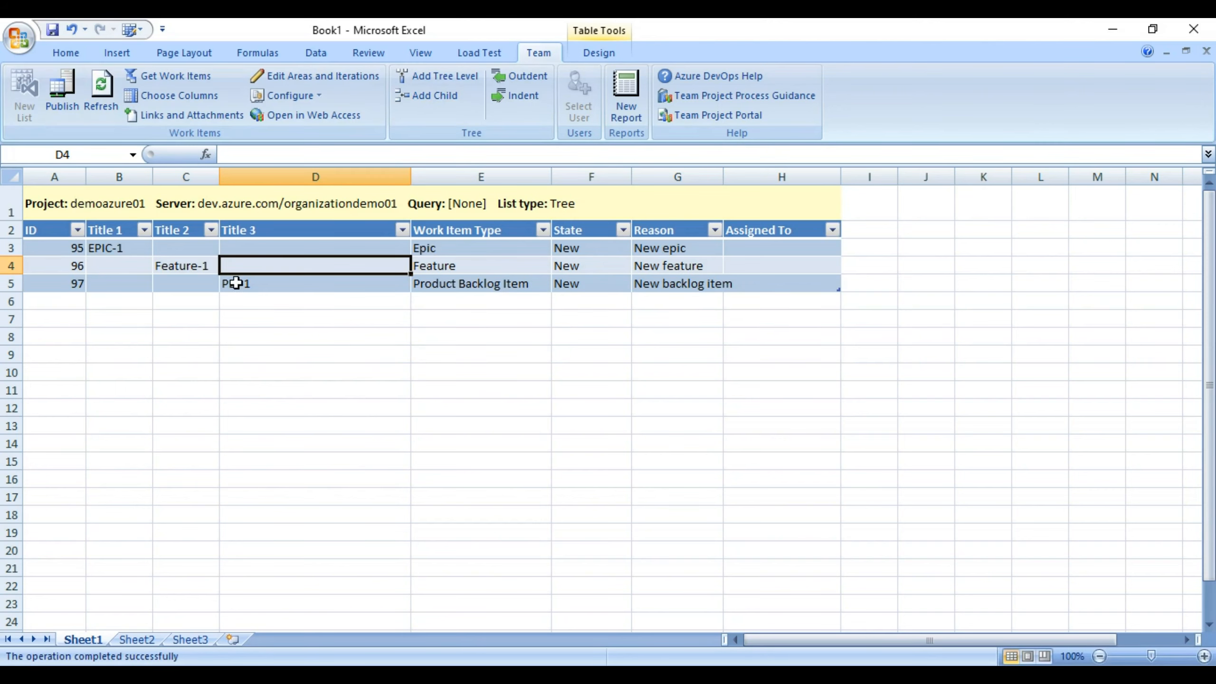
pyautogui.hotkey('alt', 'Tab')
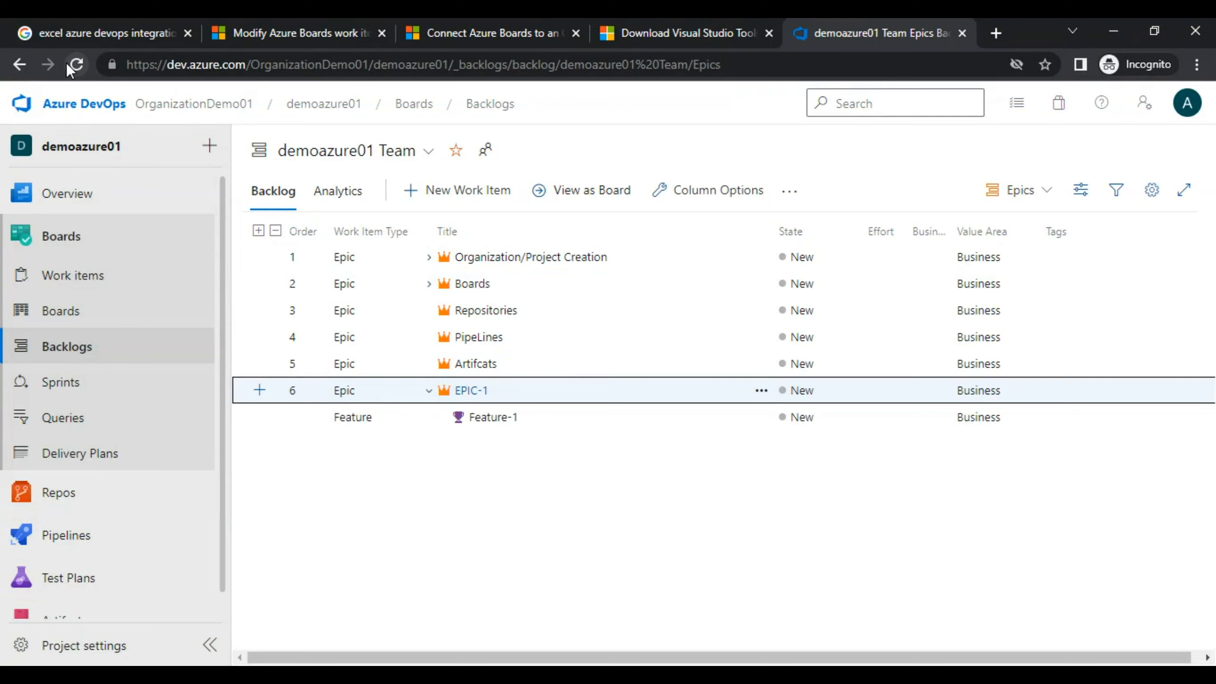
# Reload the backlog and expand Feature-1 to show PBI-1 nested beneath it.
pyautogui.click(76, 64)
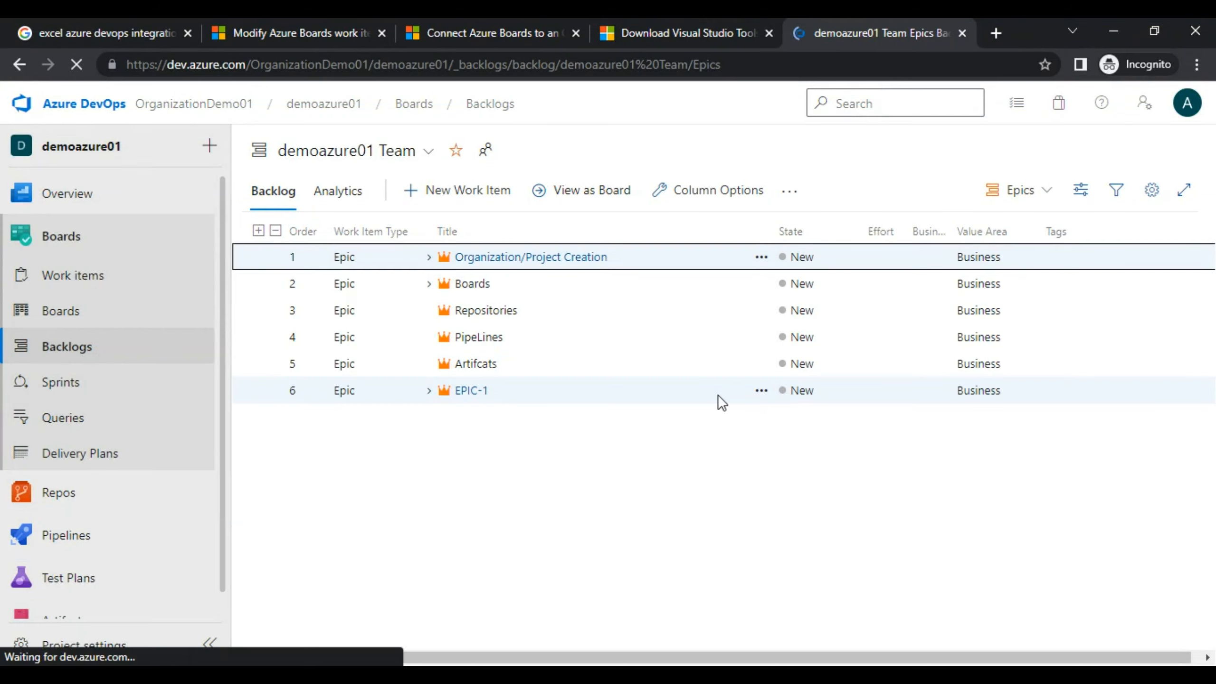
pyautogui.click(444, 417)
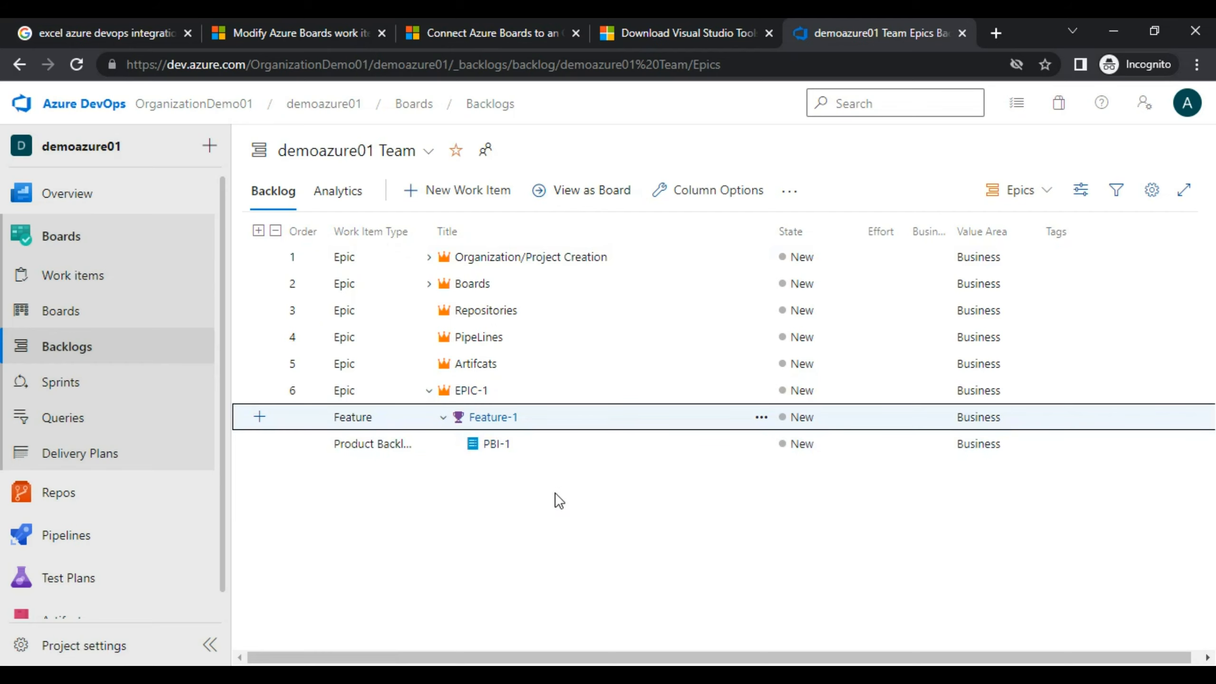
pyautogui.hotkey('alt', 'Tab')
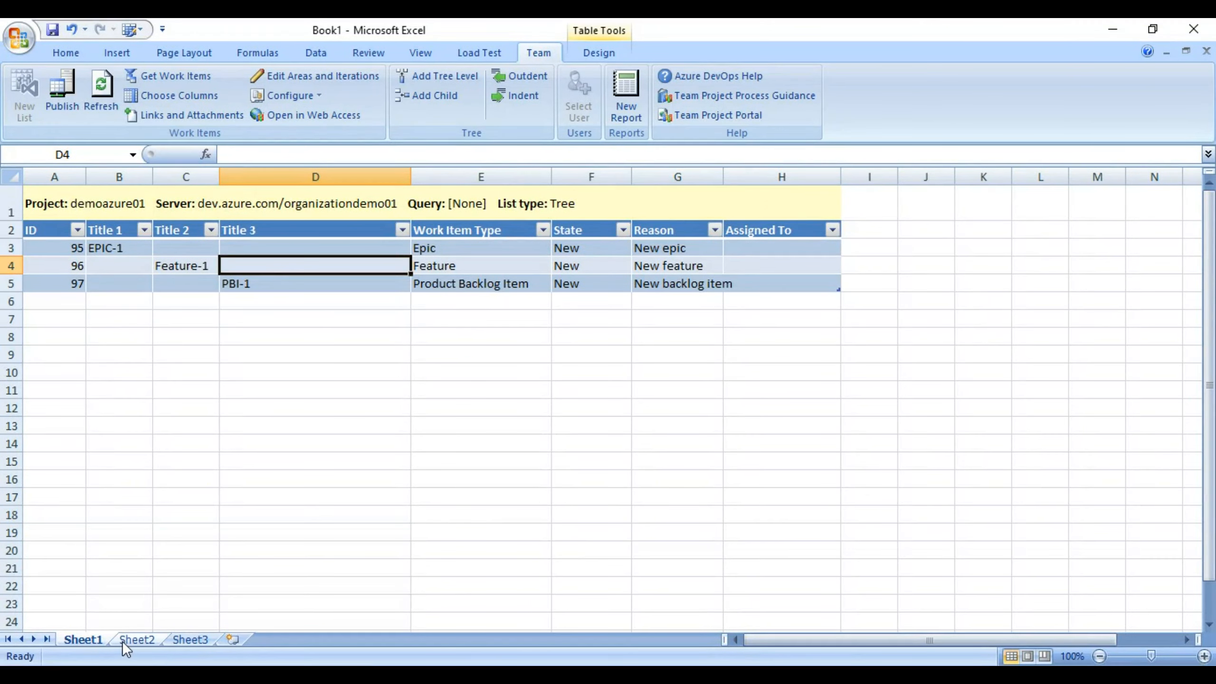
# On Sheet2, start a new list using the My Queries > Followed work items query.
pyautogui.click(135, 640)
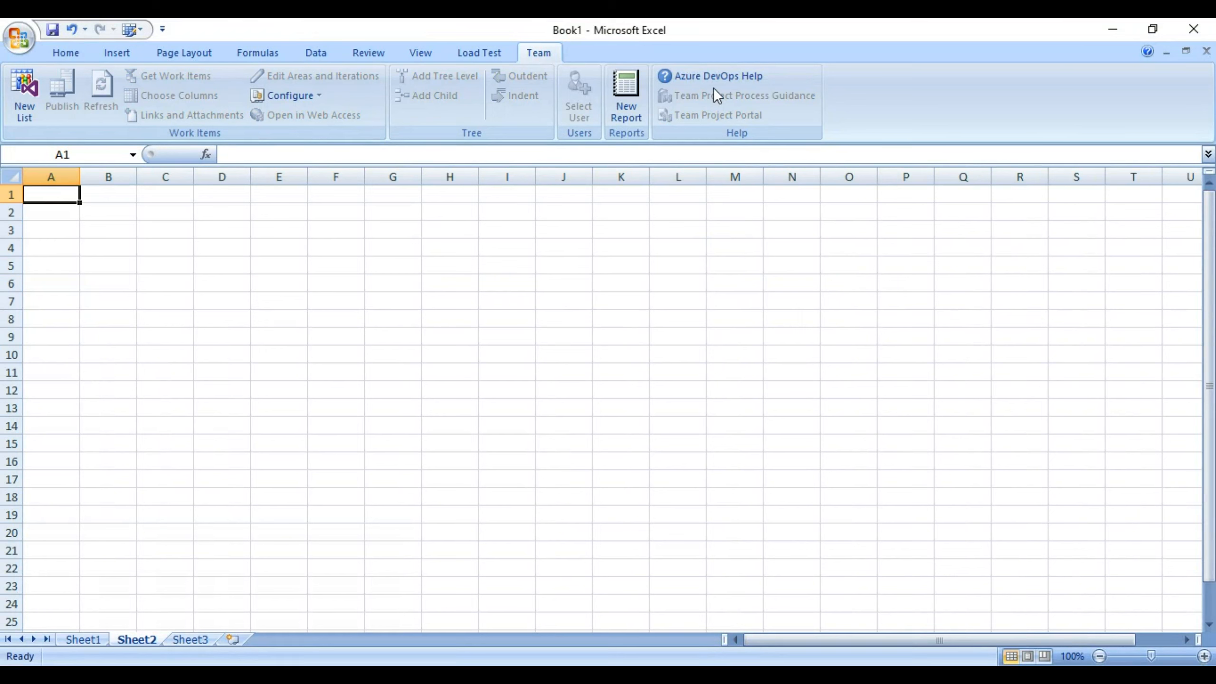
pyautogui.click(19, 93)
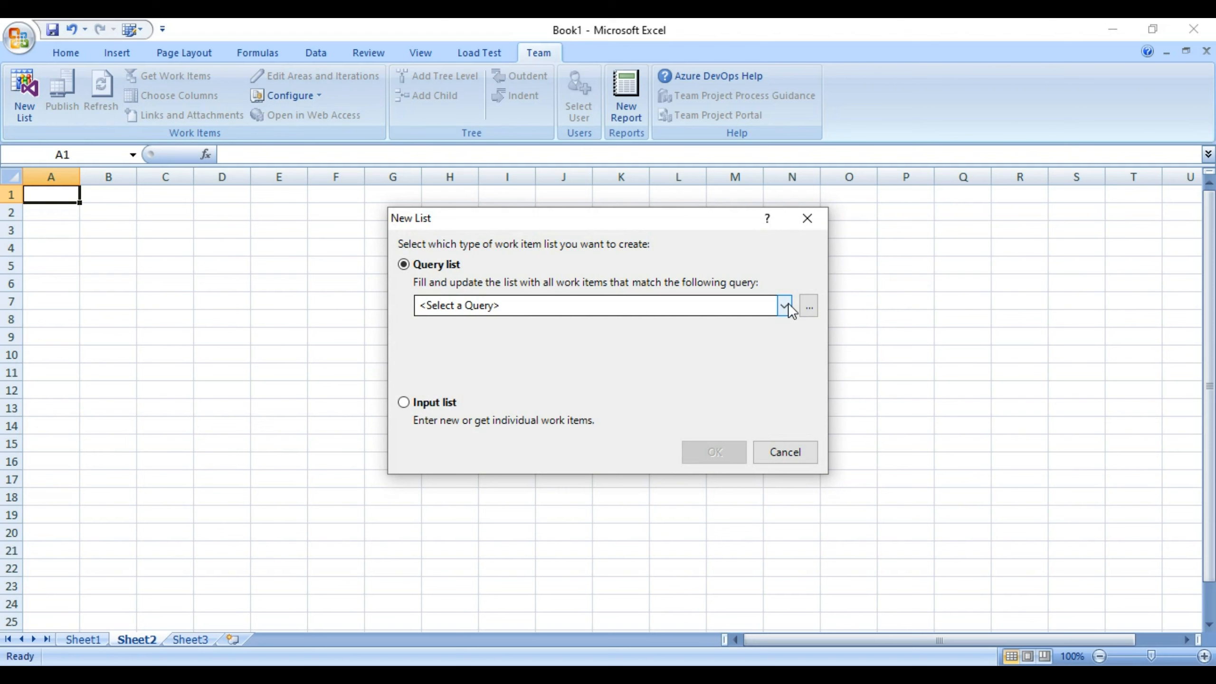
pyautogui.click(789, 303)
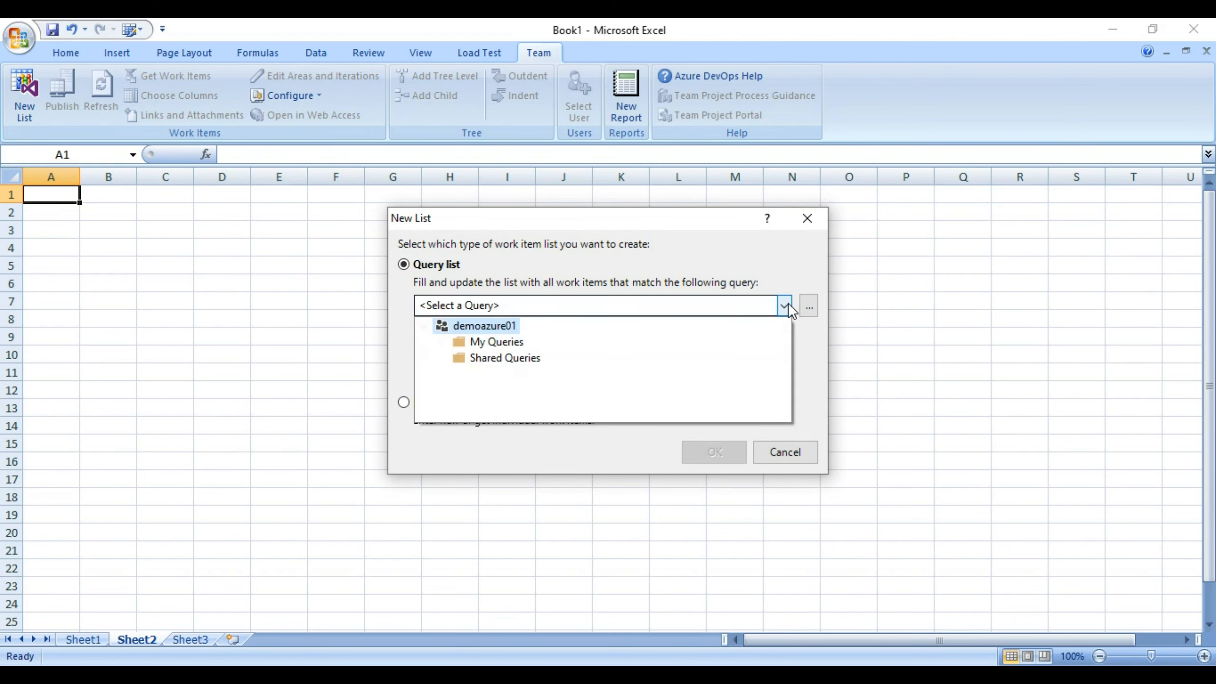
pyautogui.doubleClick(458, 341)
pyautogui.click(483, 339)
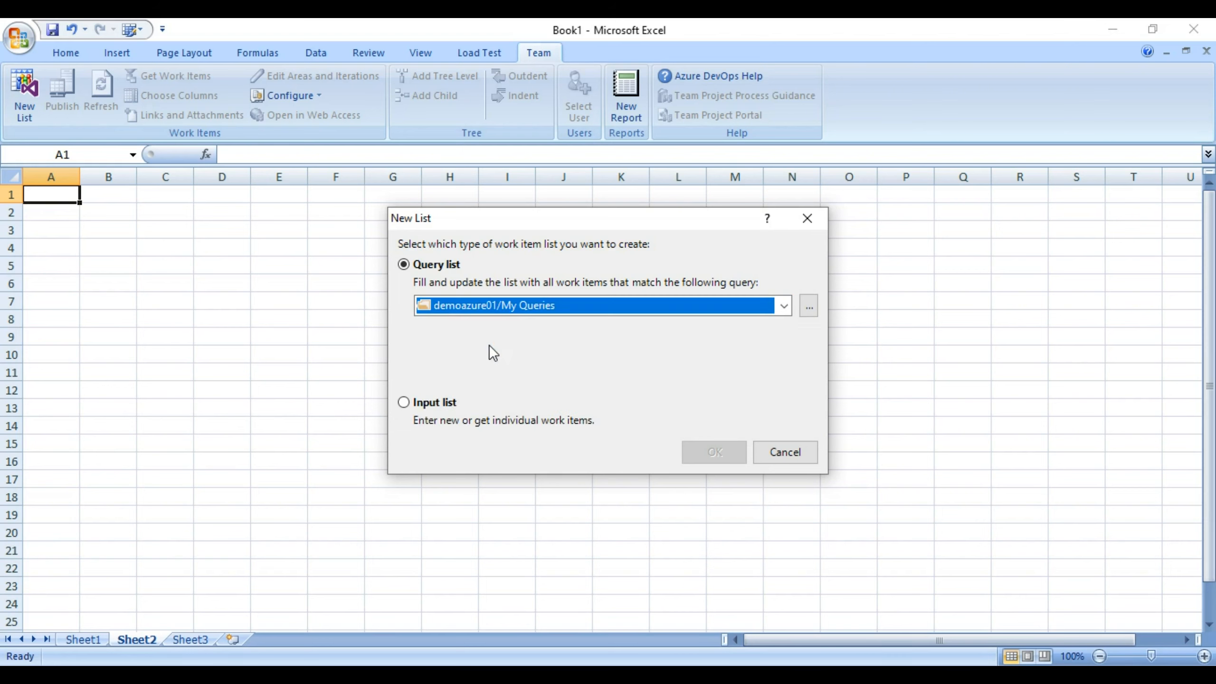
pyautogui.click(518, 308)
pyautogui.click(493, 358)
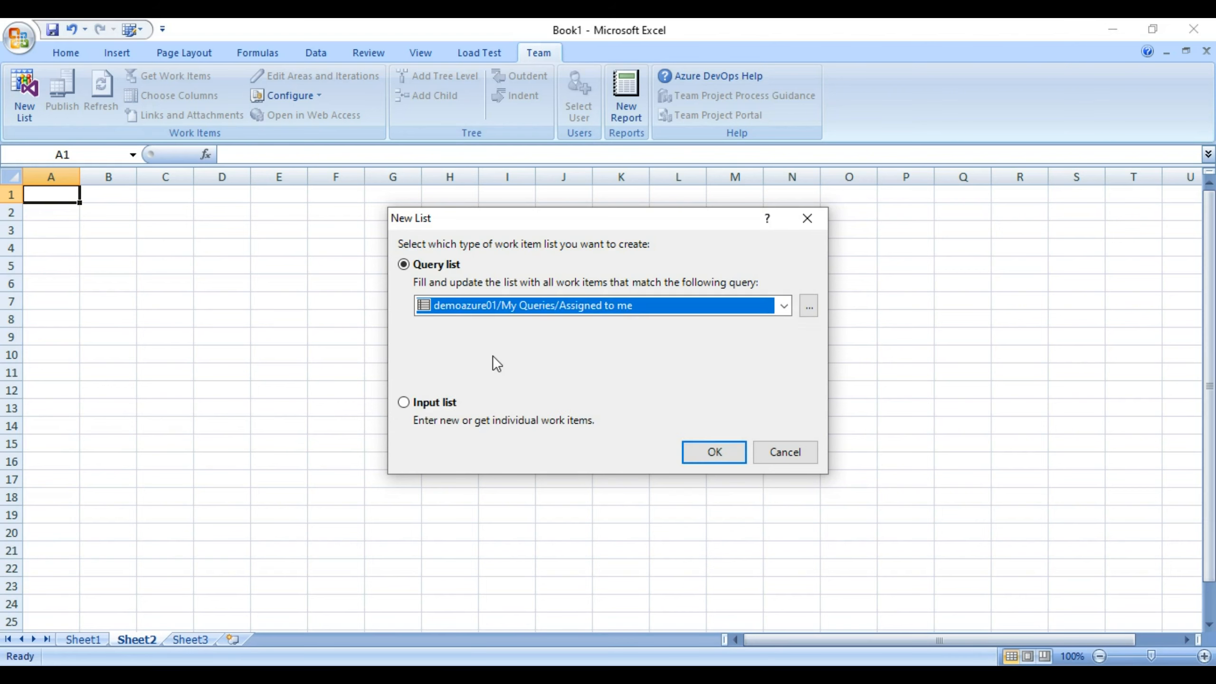
pyautogui.click(593, 307)
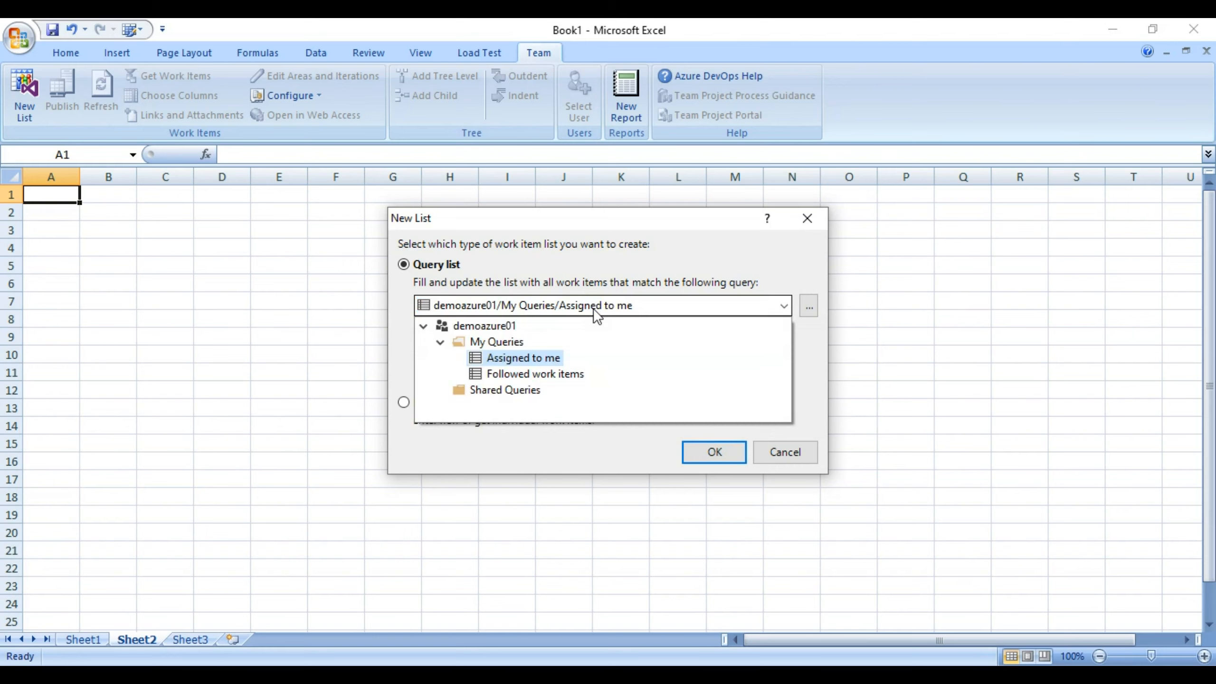
pyautogui.click(532, 375)
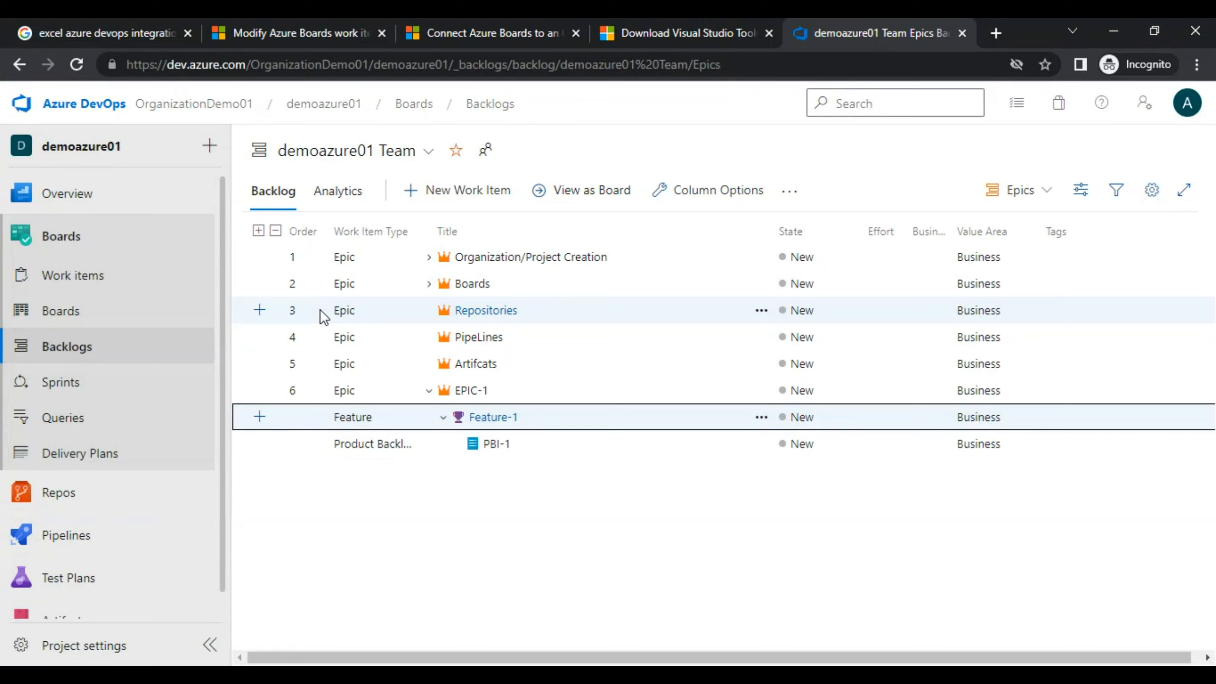
# Create and run a new flat query listing all 21 work items.
pyautogui.click(72, 420)
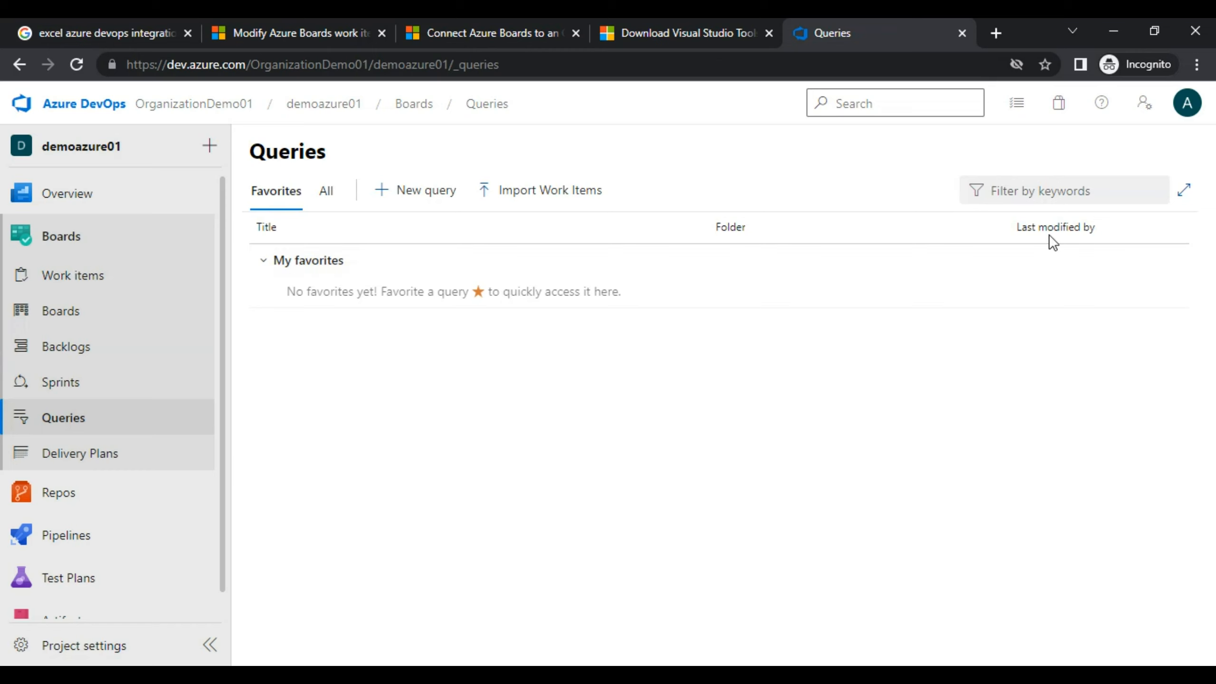
pyautogui.click(397, 196)
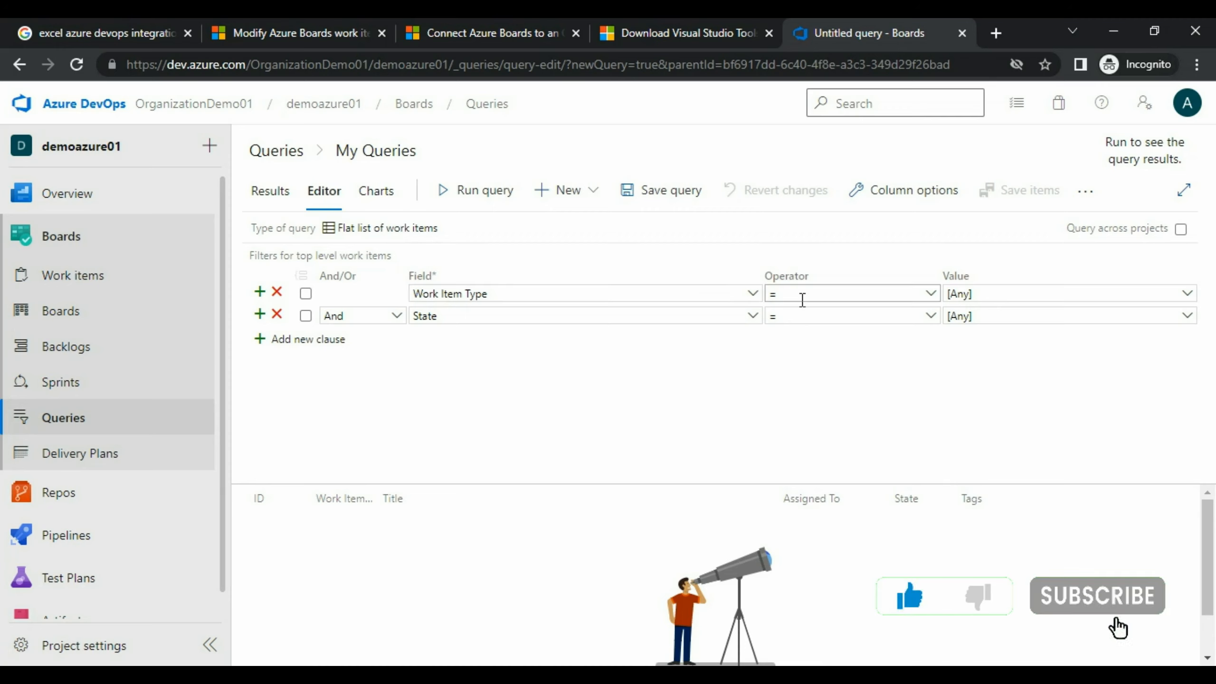
pyautogui.click(462, 196)
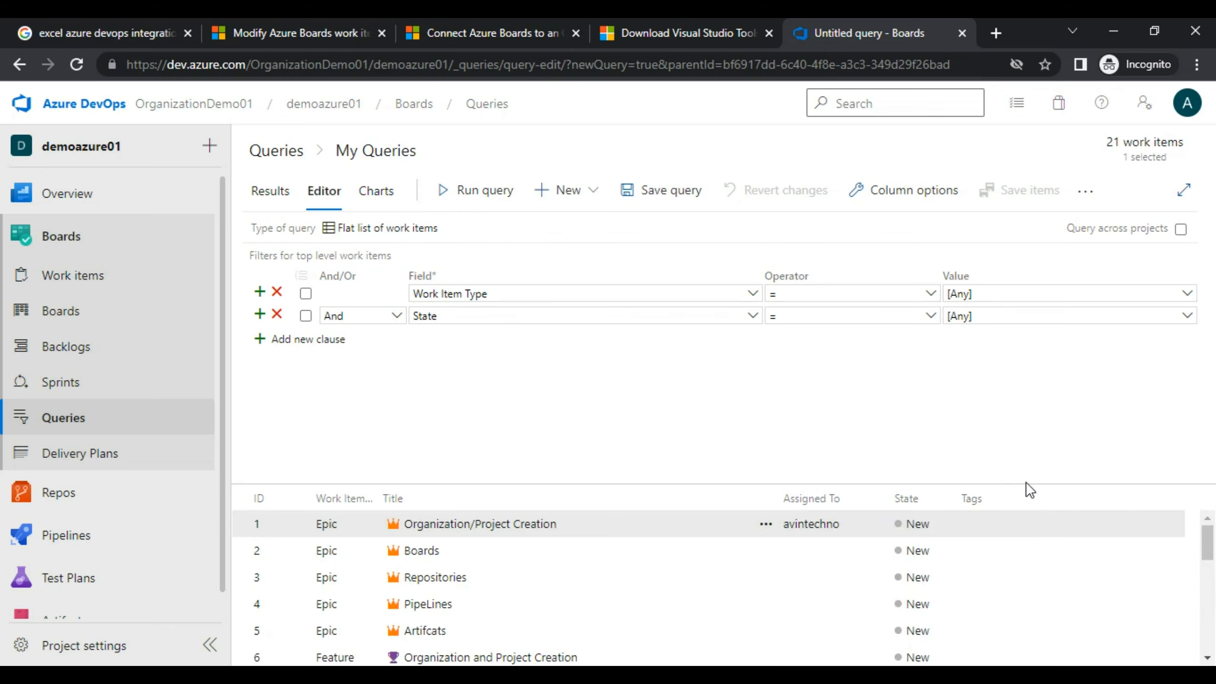
pyautogui.moveTo(1027, 487); pyautogui.dragTo(1021, 424)
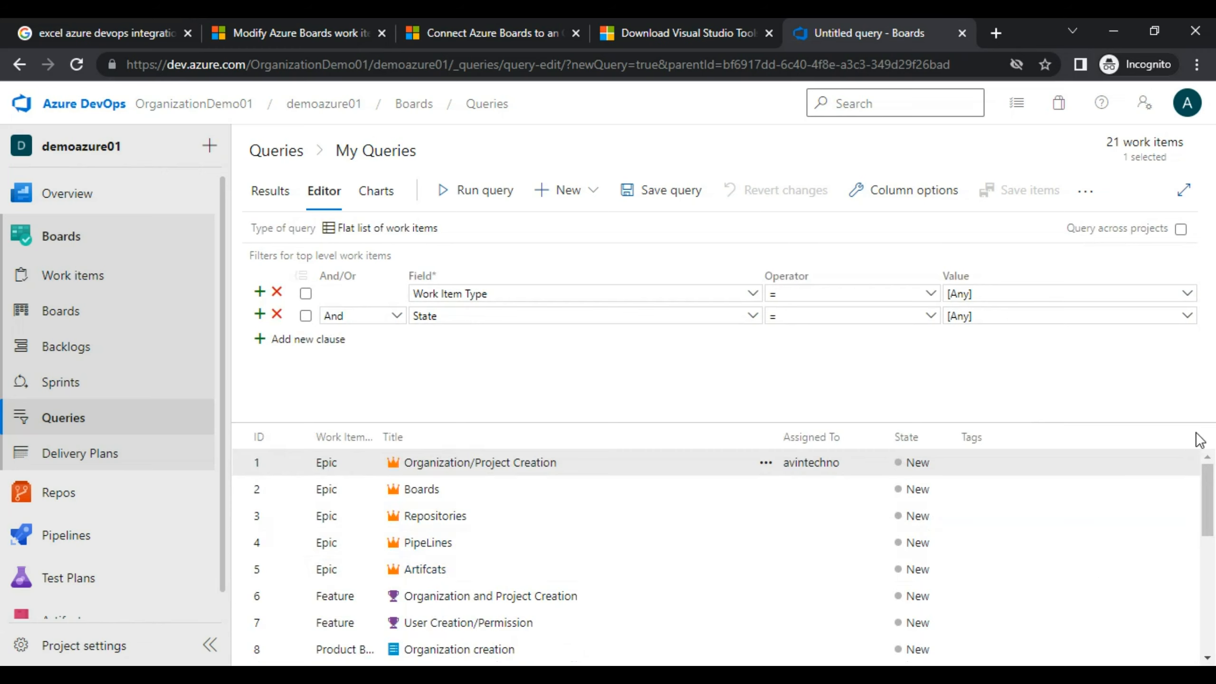
pyautogui.moveTo(1210, 496); pyautogui.dragTo(1197, 474)
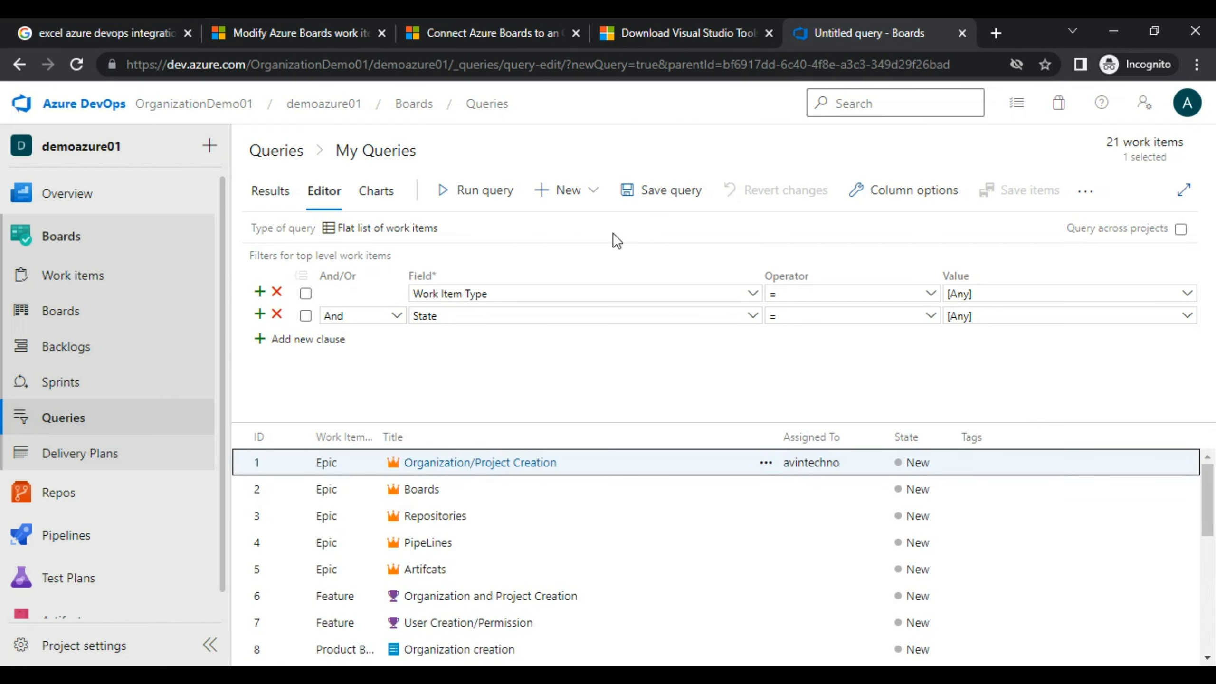
# Save the query in My Queries as 'Return All Work Items'.
pyautogui.click(653, 201)
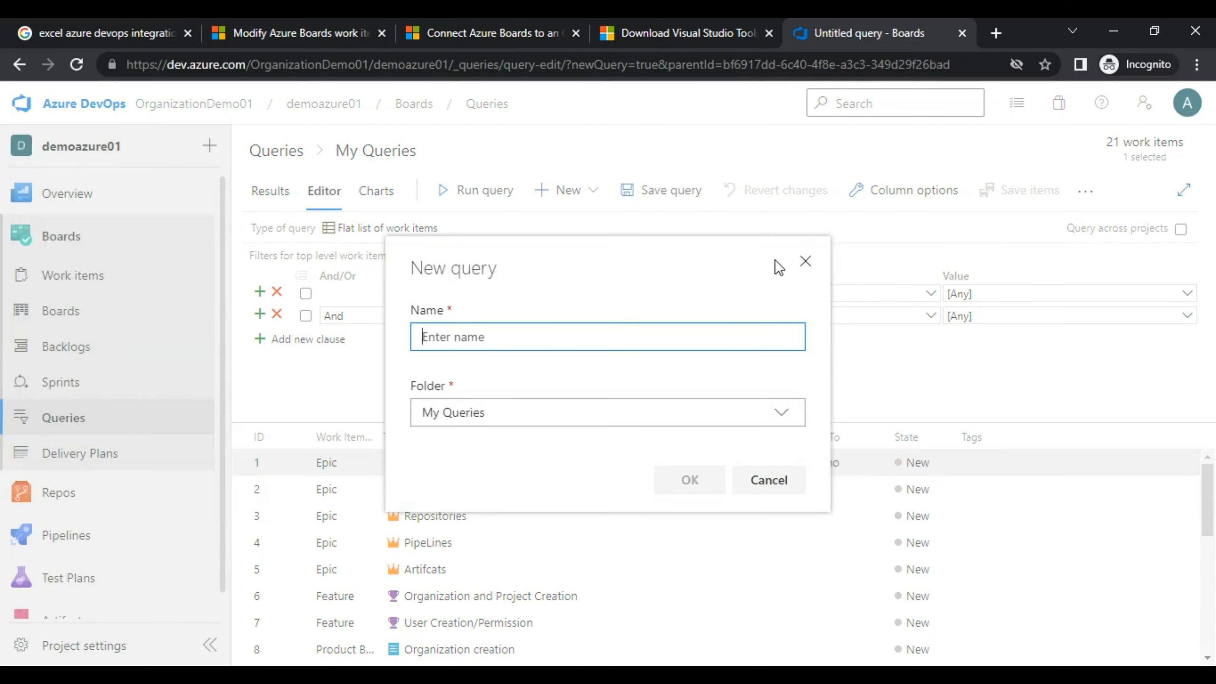
pyautogui.write('Return A')
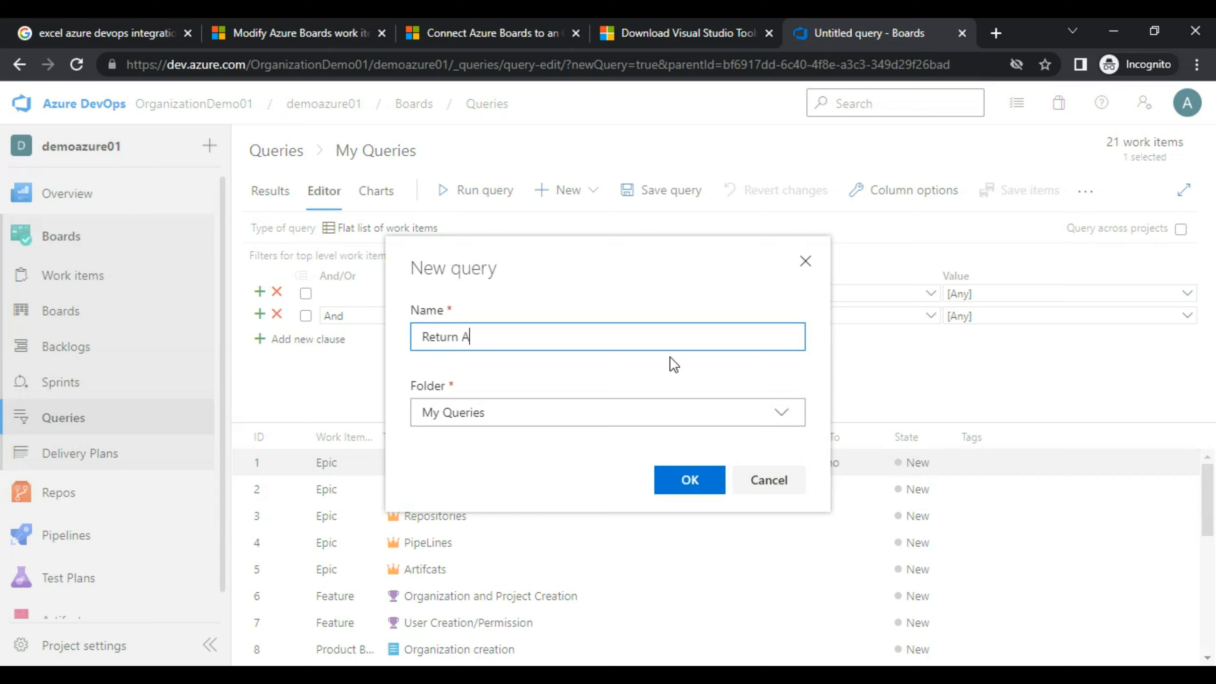
pyautogui.write('ll Work Items')
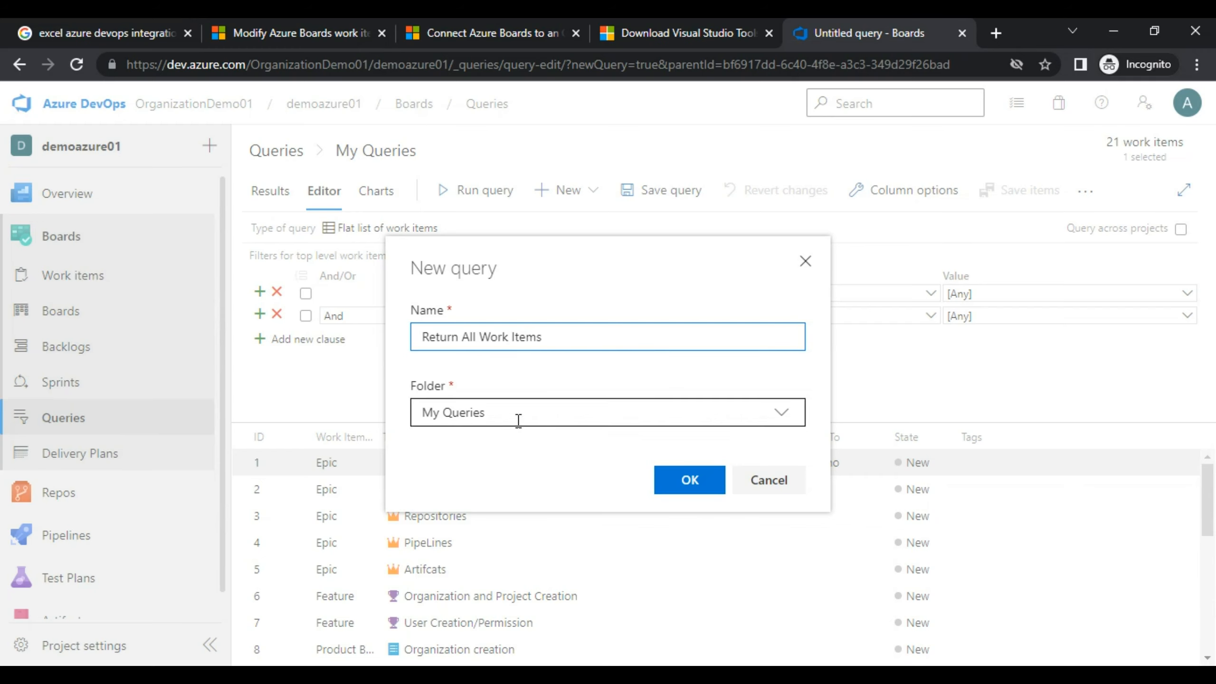
pyautogui.click(686, 479)
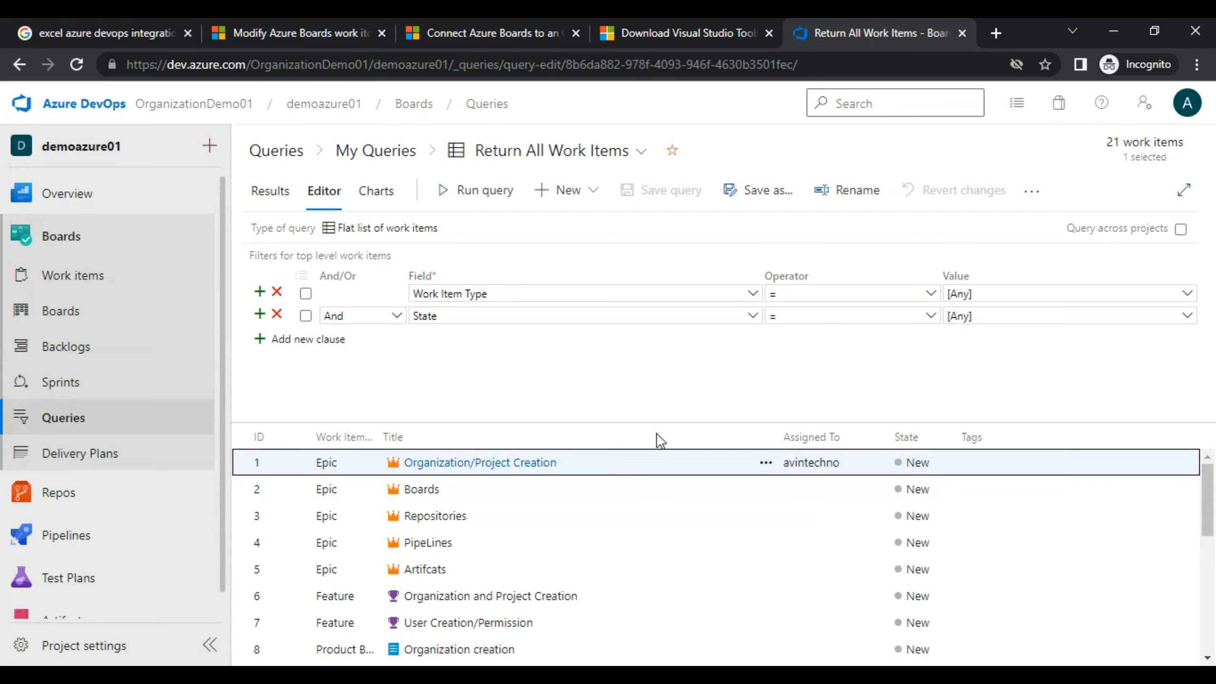
pyautogui.hotkey('alt', 'Tab')
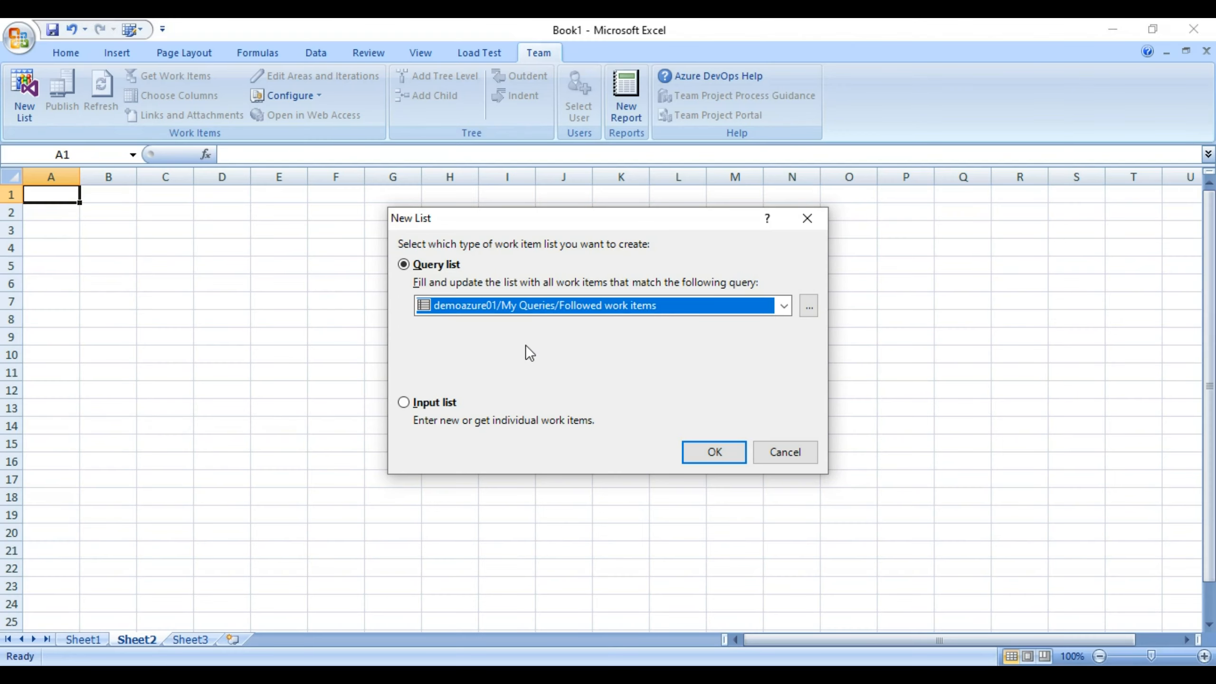
# Cancel the old setup and create the Sheet2 list from My Queries > Return All Work Items.
pyautogui.click(782, 450)
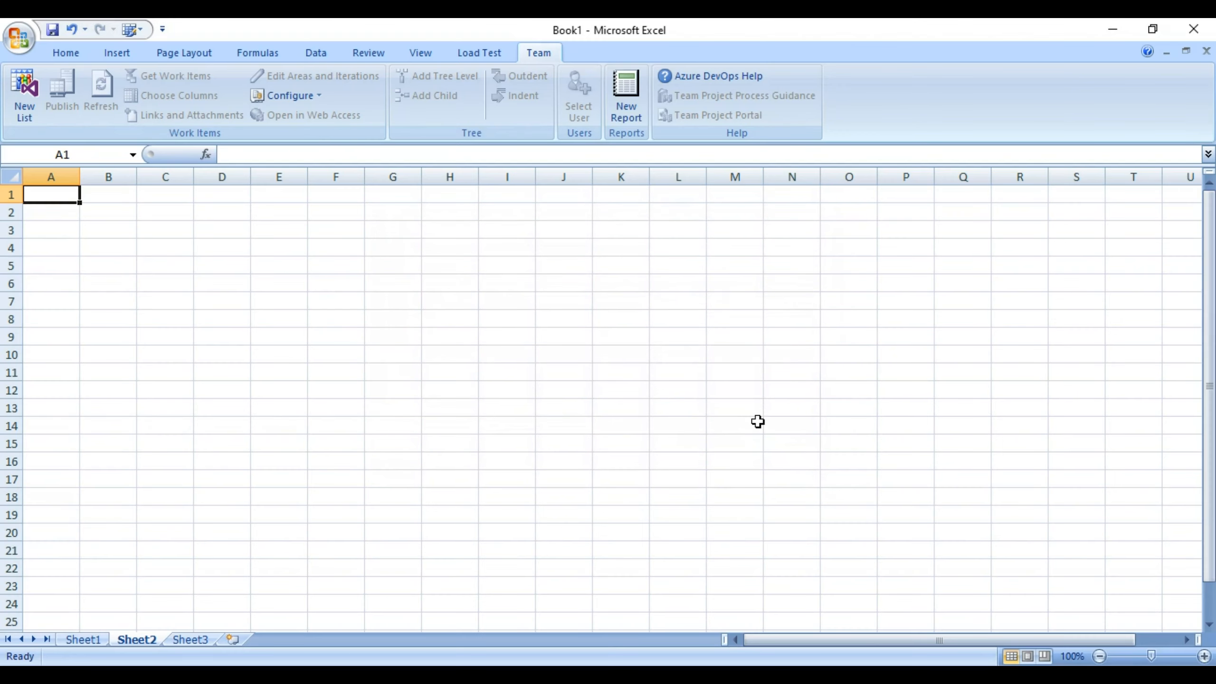
pyautogui.click(29, 96)
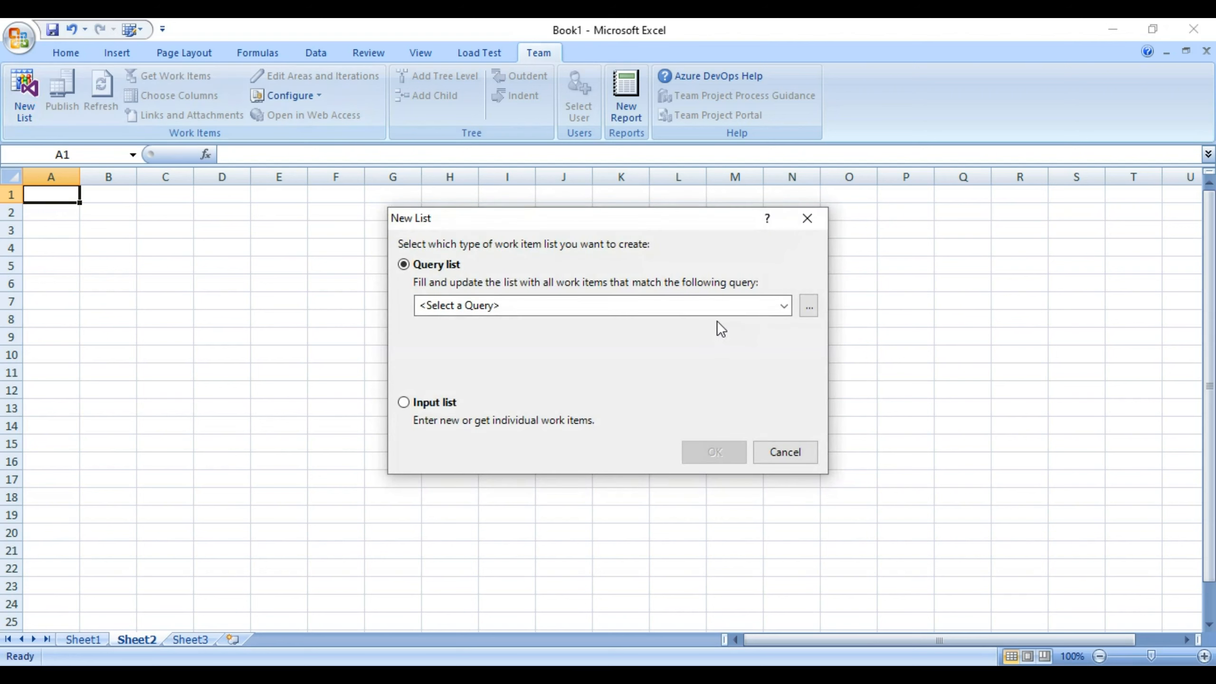
pyautogui.click(785, 306)
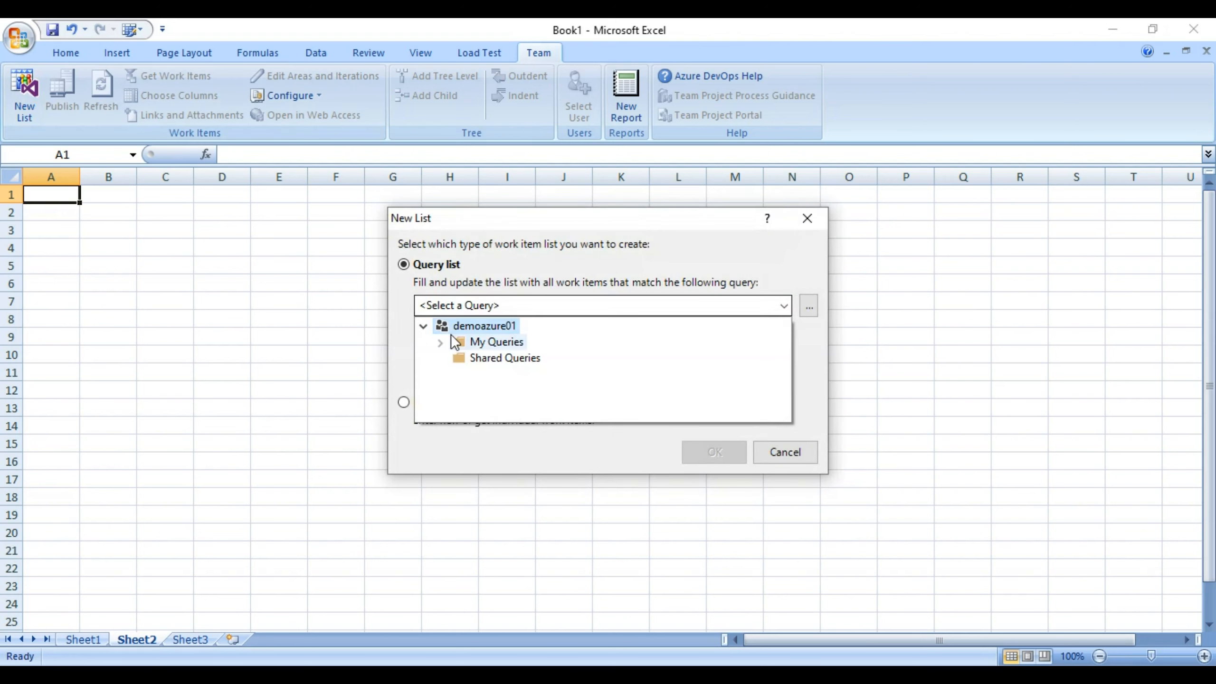
pyautogui.click(440, 342)
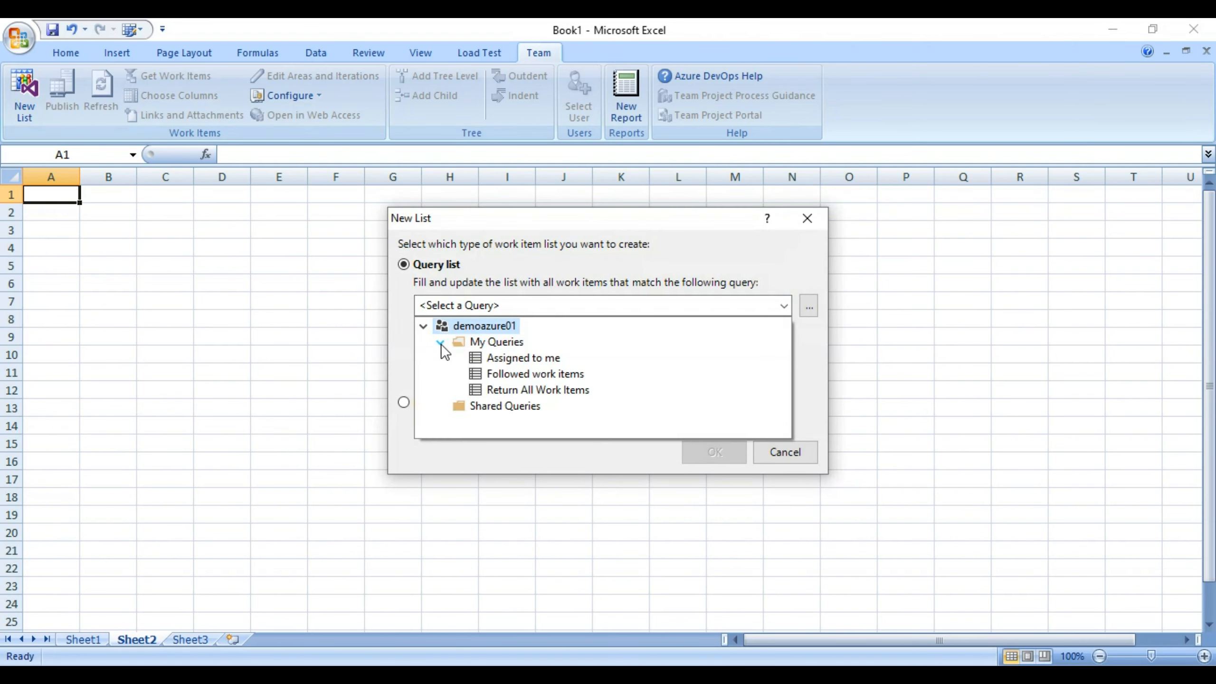
pyautogui.click(546, 391)
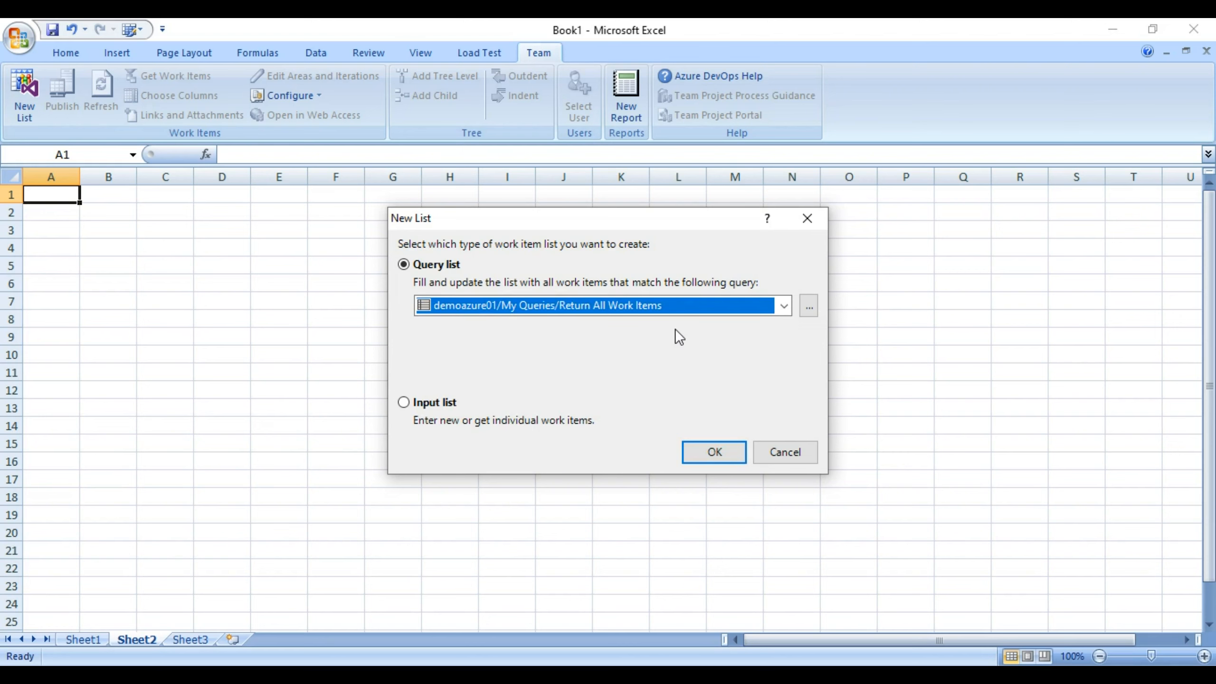
pyautogui.click(713, 453)
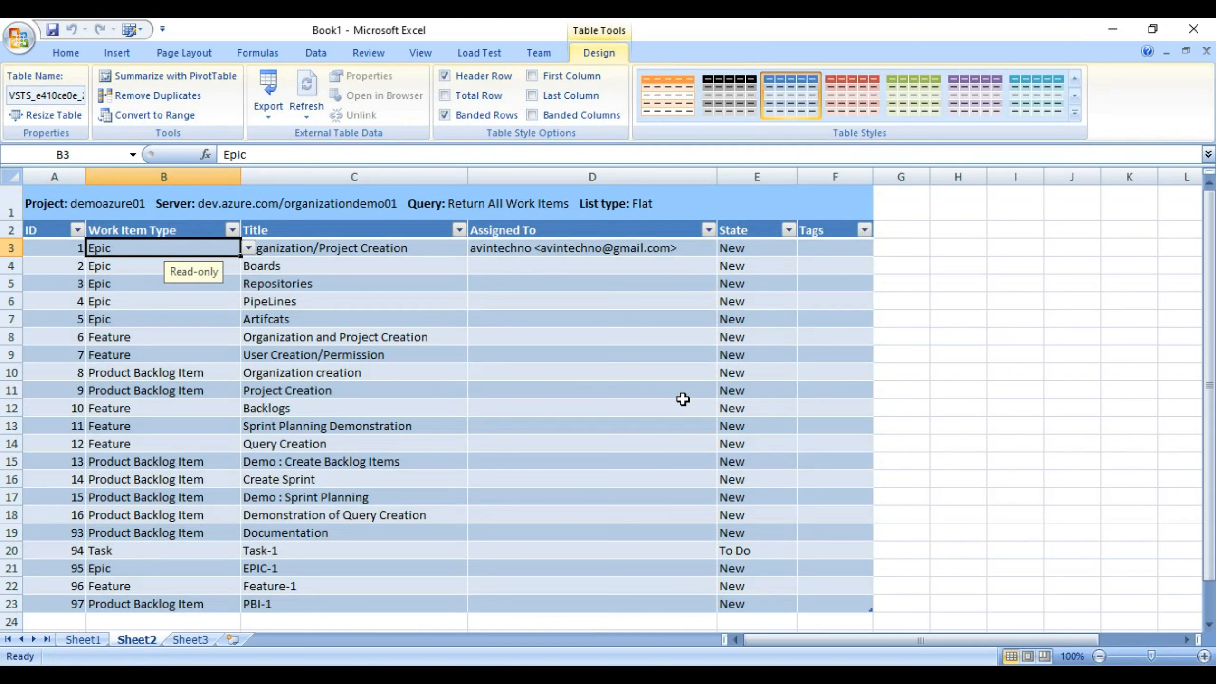
# Check the PipeLines and Boards title cells, then bring the Team ribbon commands back into view.
pyautogui.moveTo(1210, 321); pyautogui.dragTo(1206, 307)
pyautogui.click(331, 297)
pyautogui.click(379, 267)
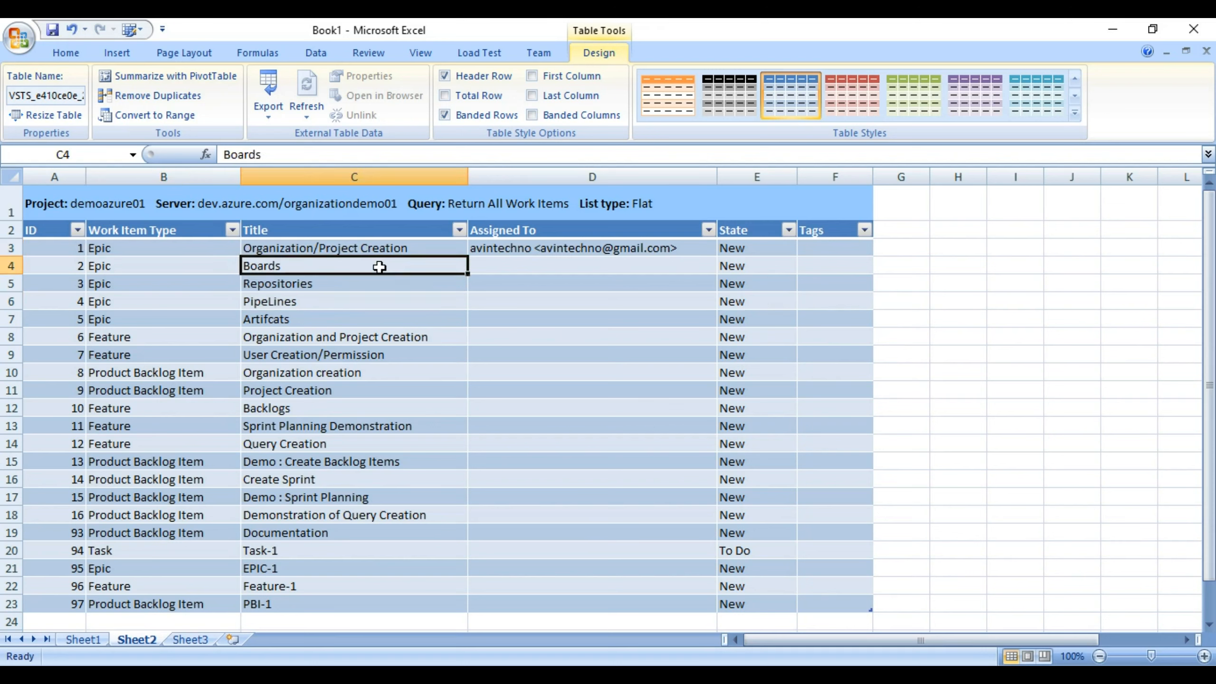
pyautogui.click(536, 53)
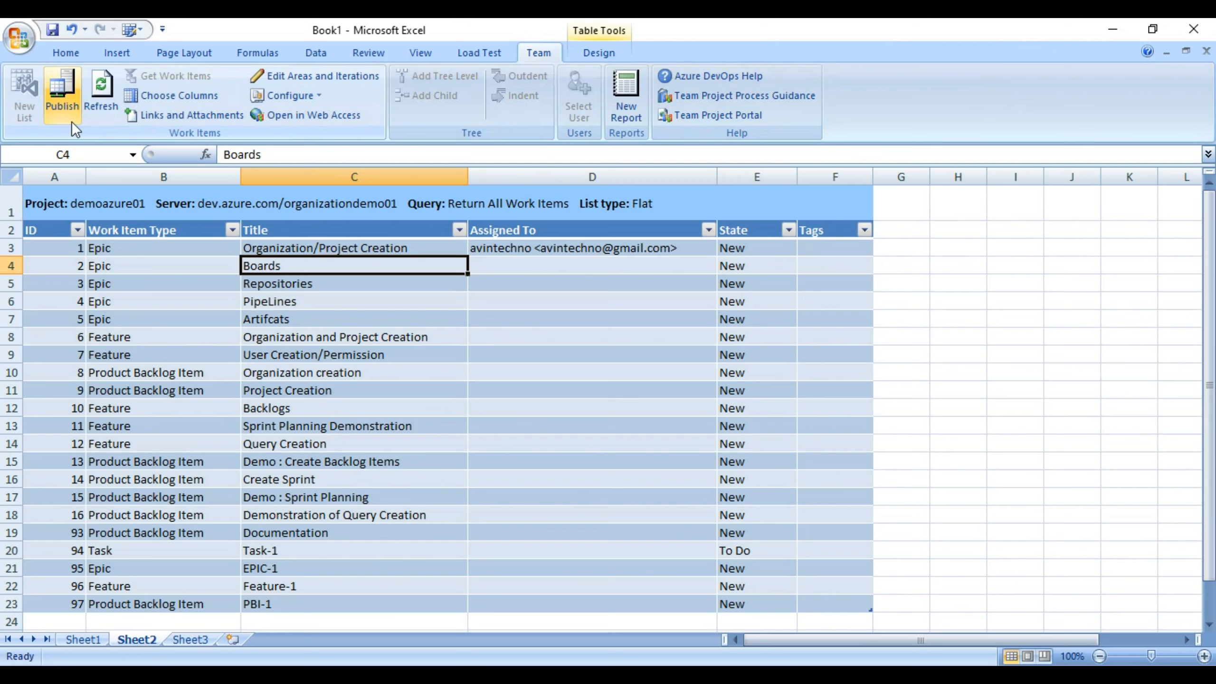
# Set Sheet2's list to 'Refresh current work items only', then move to the empty Sheet3.
pyautogui.click(312, 96)
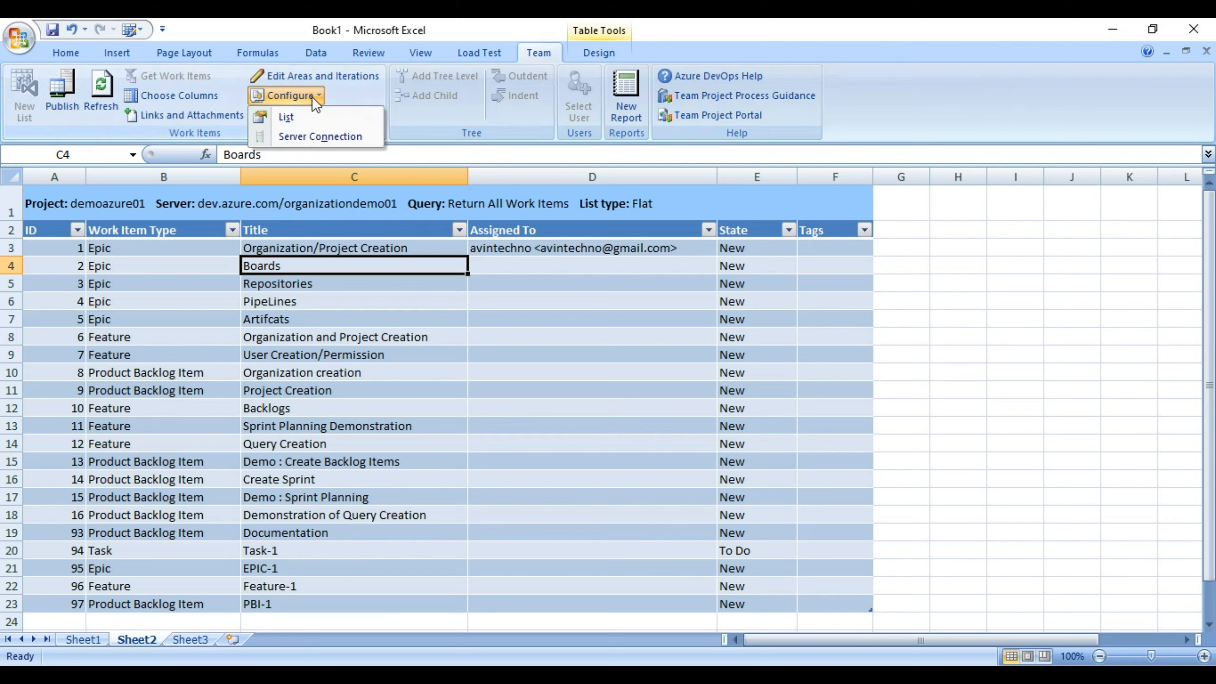
pyautogui.click(297, 115)
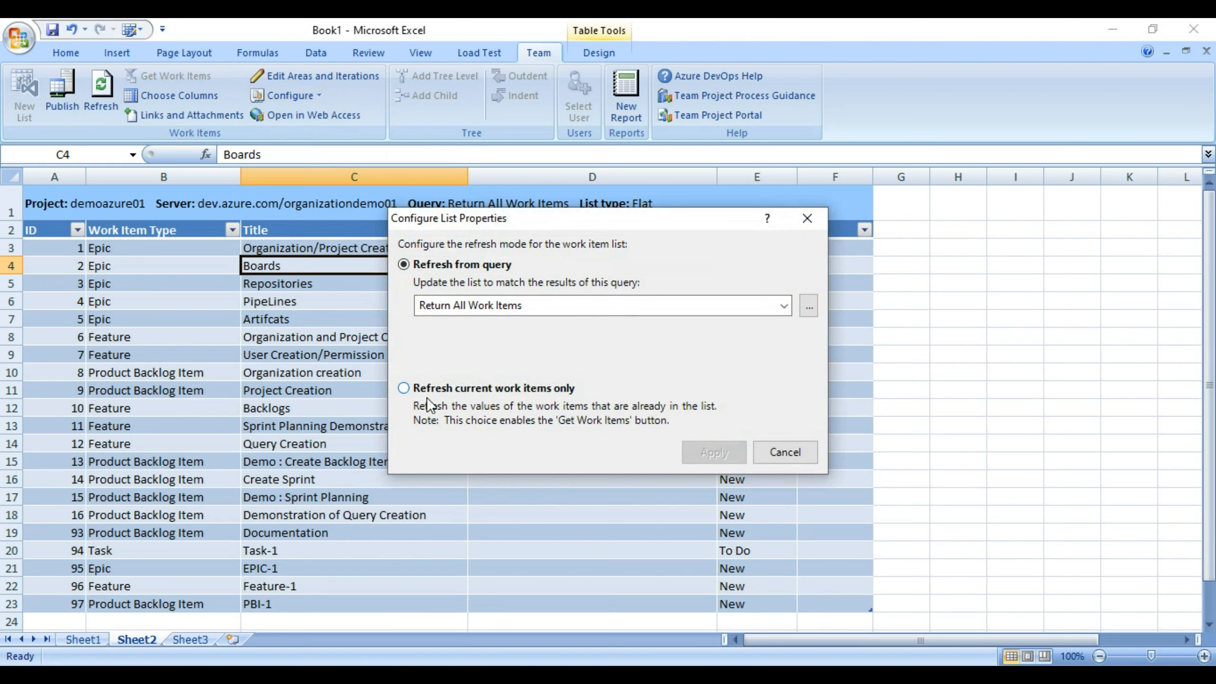
pyautogui.click(417, 389)
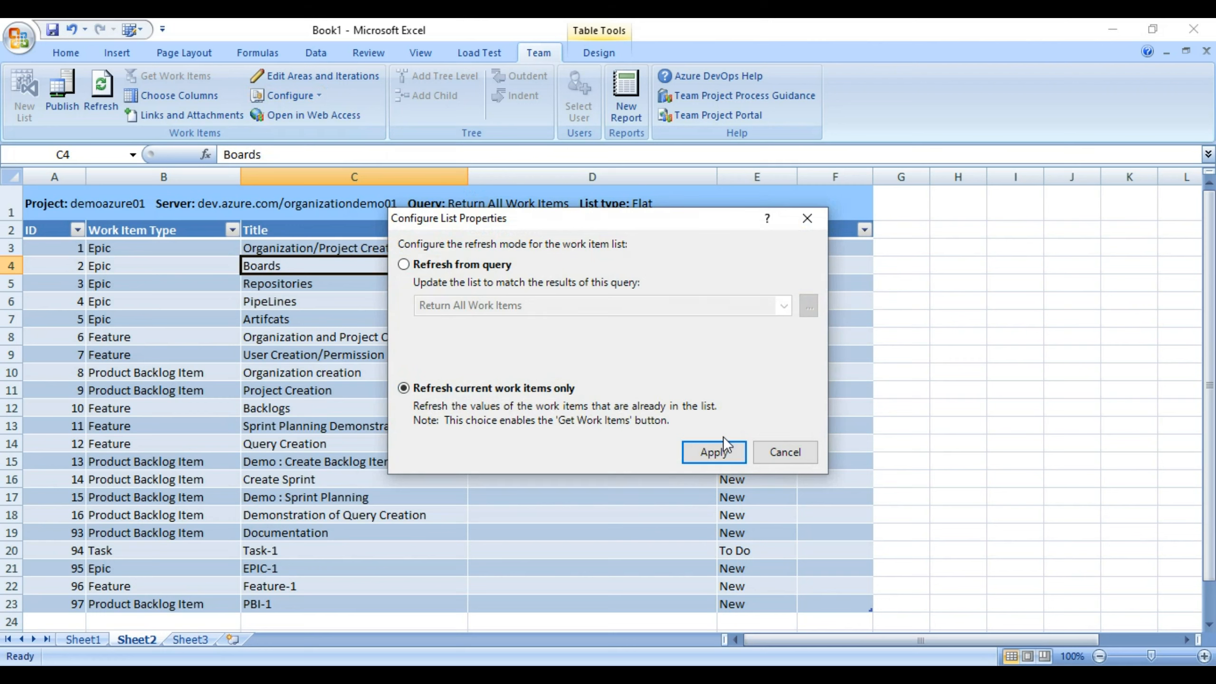
pyautogui.click(713, 453)
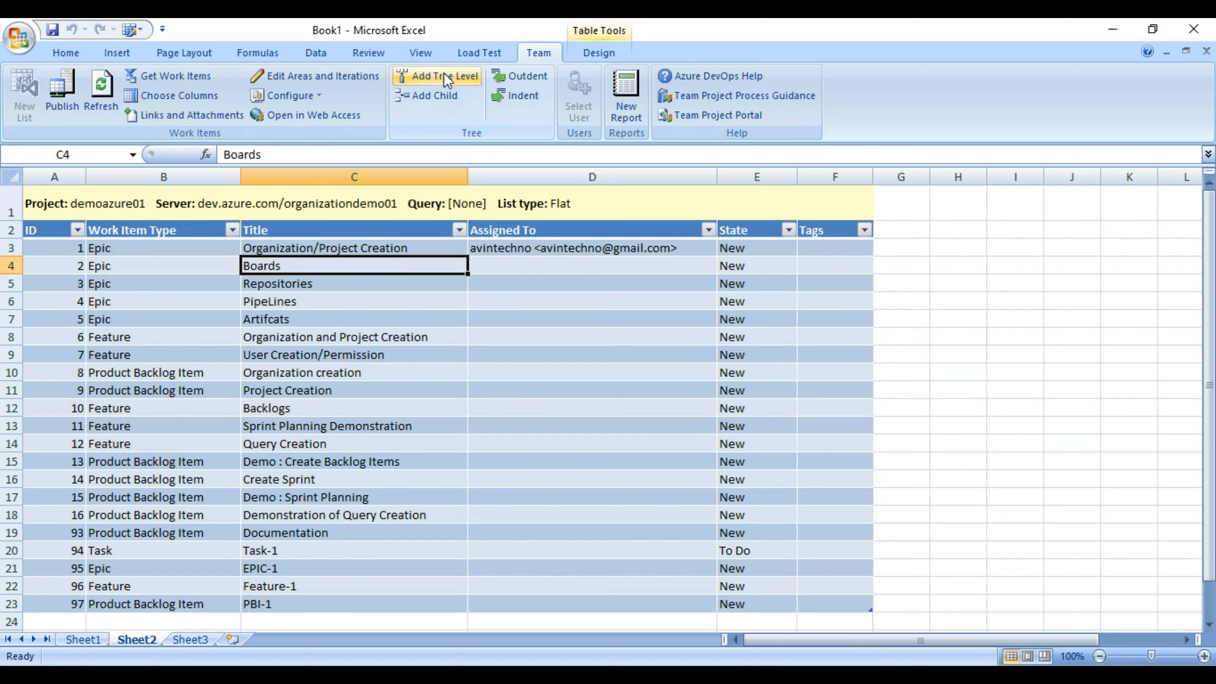
pyautogui.click(189, 640)
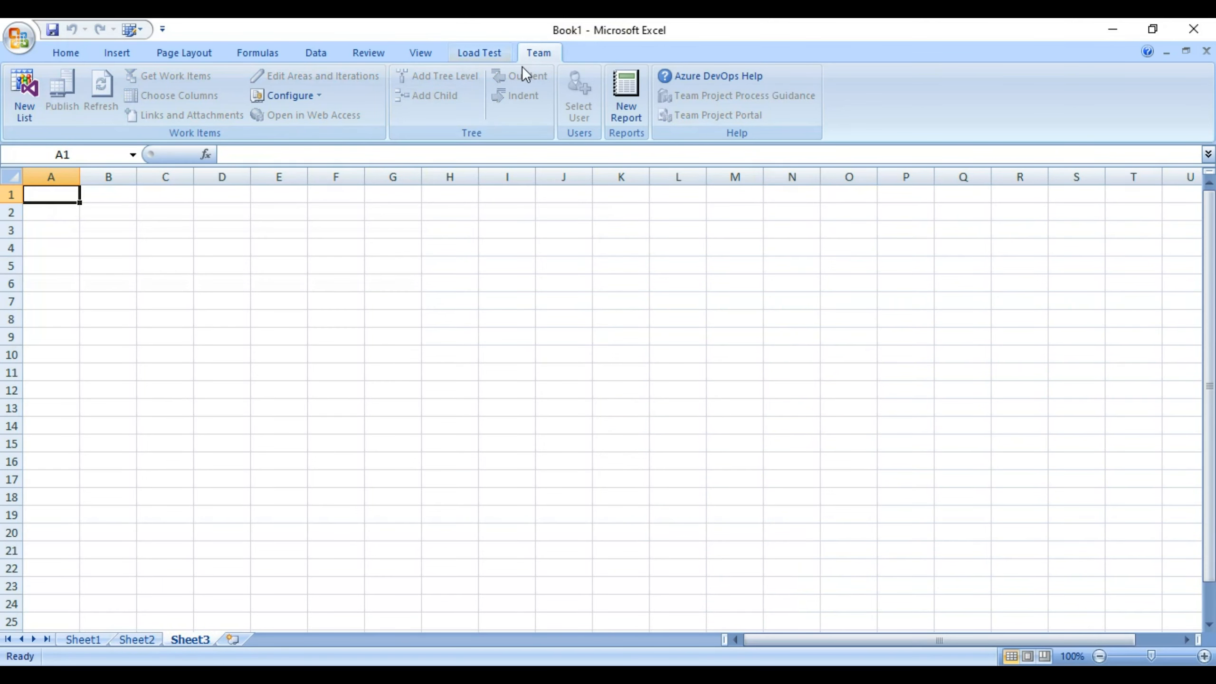
# Build a new Sheet3 list from the Return All Work Items query and publish it.
pyautogui.click(18, 106)
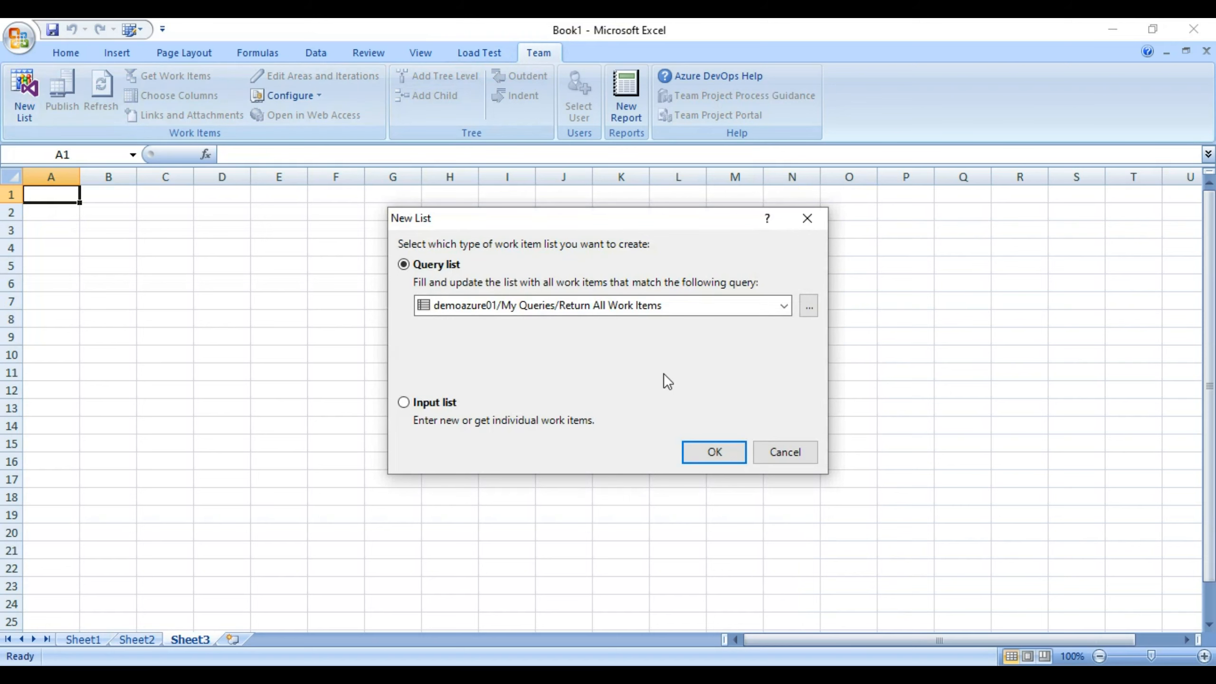
pyautogui.click(714, 453)
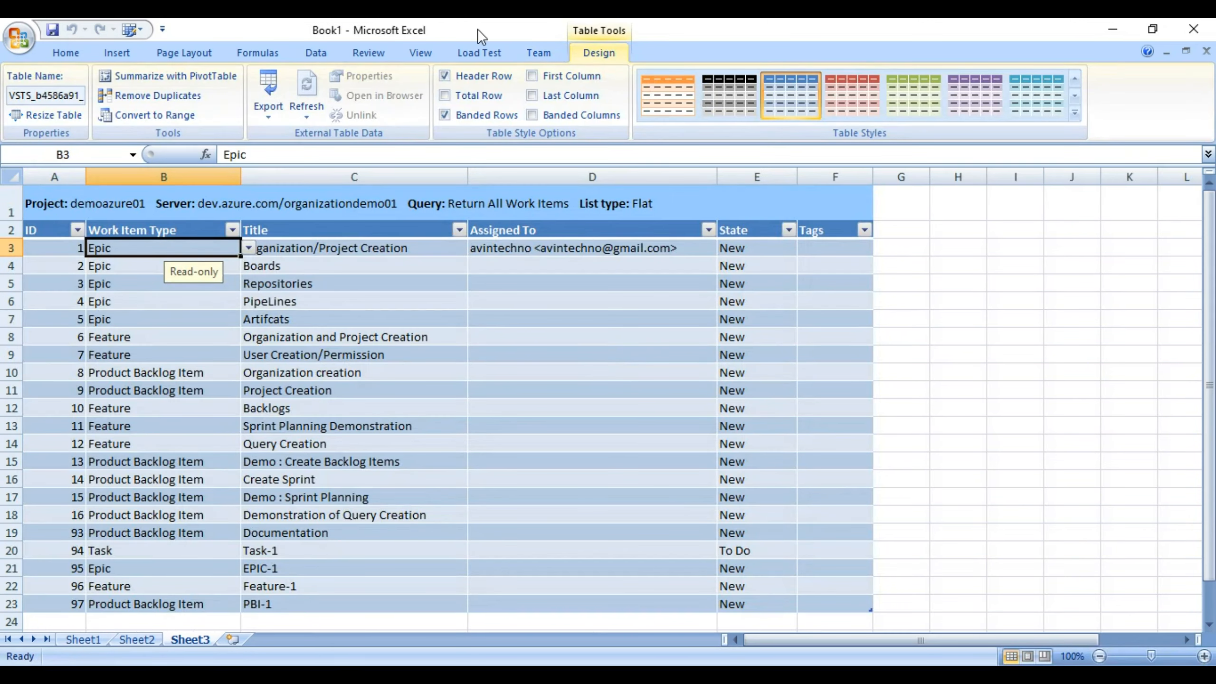
pyautogui.click(539, 52)
pyautogui.press('Down')
pyautogui.press('Down')
pyautogui.press('Down')
pyautogui.press('Down')
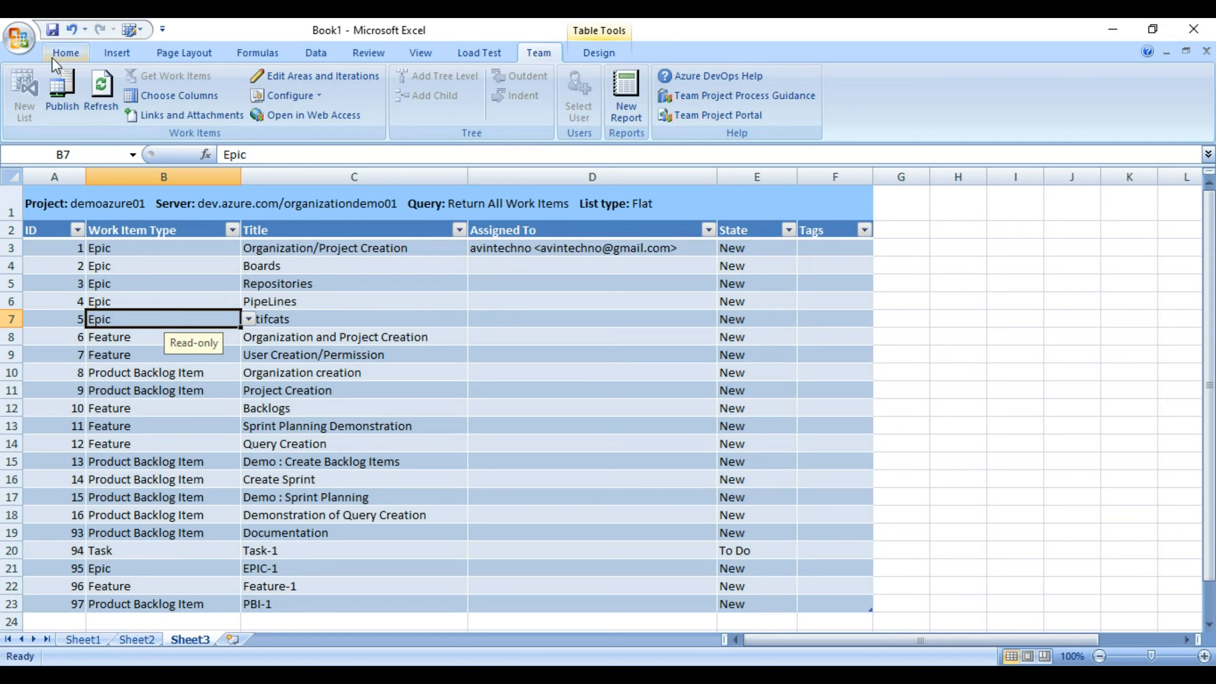
pyautogui.click(61, 92)
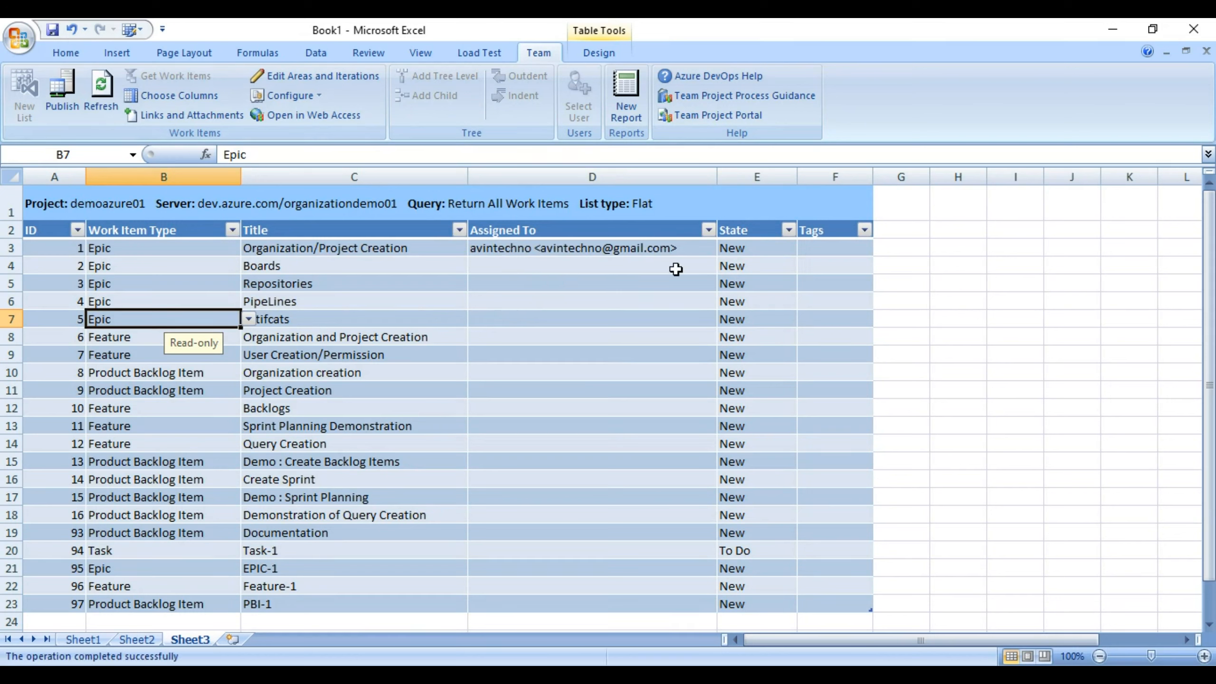
pyautogui.press('Up')
pyautogui.press('Up')
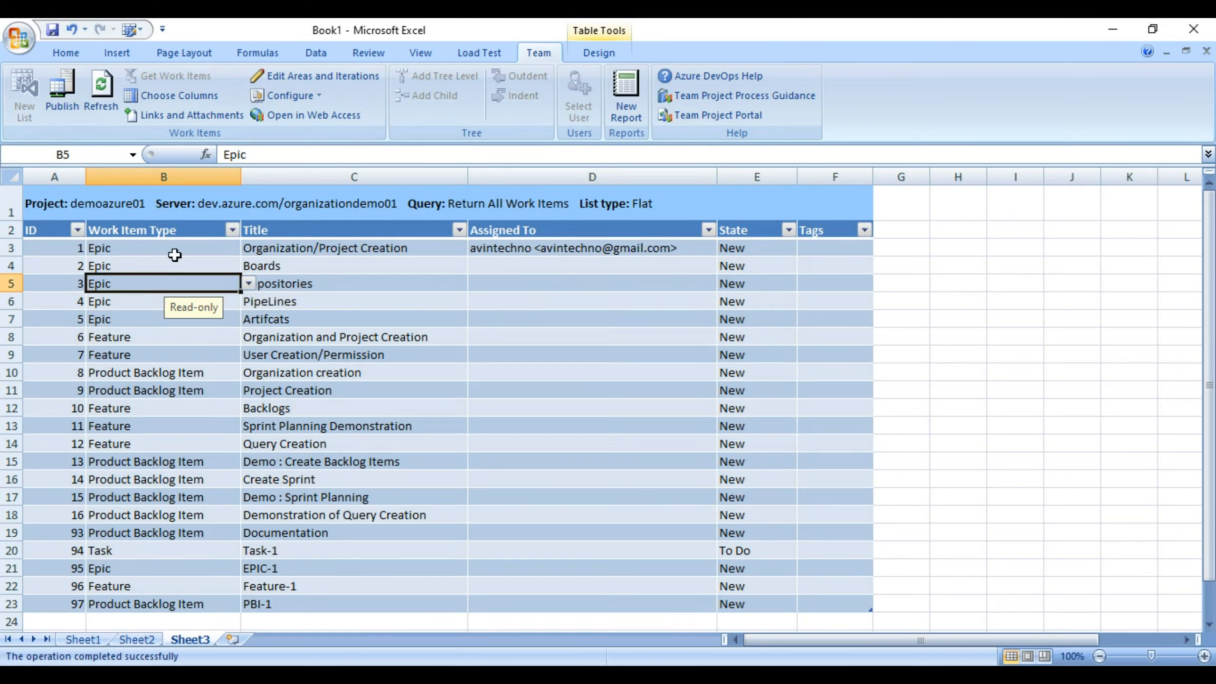
# Apply 'Refresh current work items only' to Sheet3's list so its query becomes [None].
pyautogui.click(276, 95)
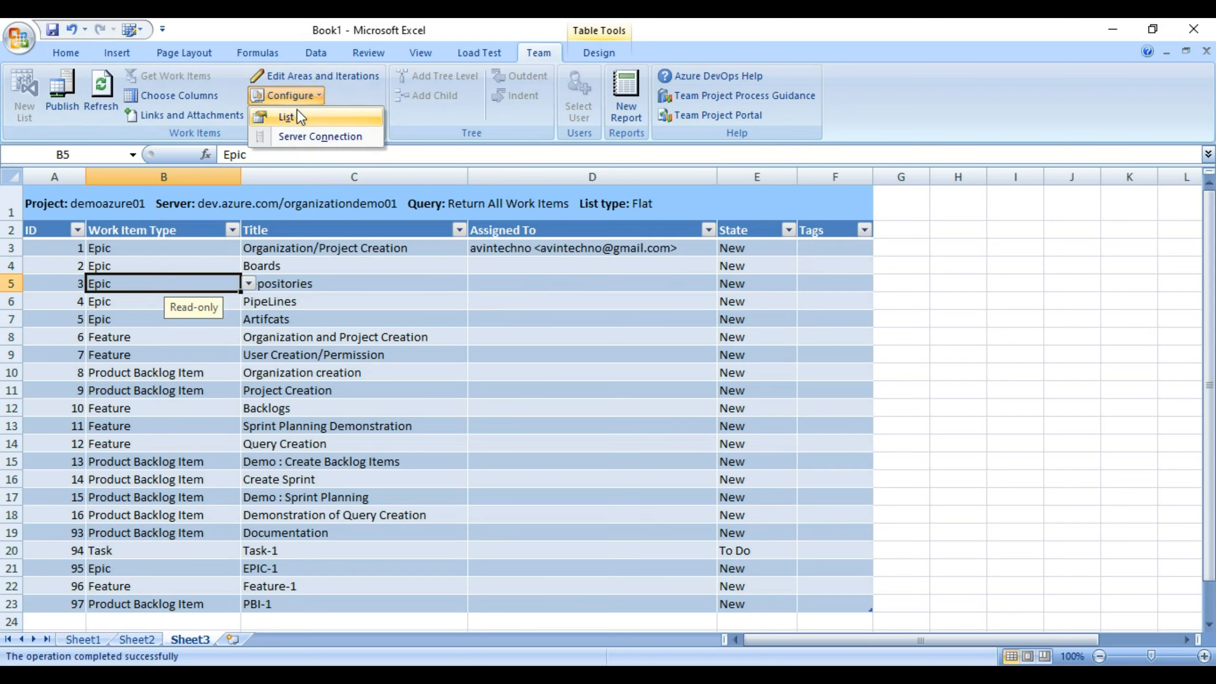
pyautogui.click(297, 116)
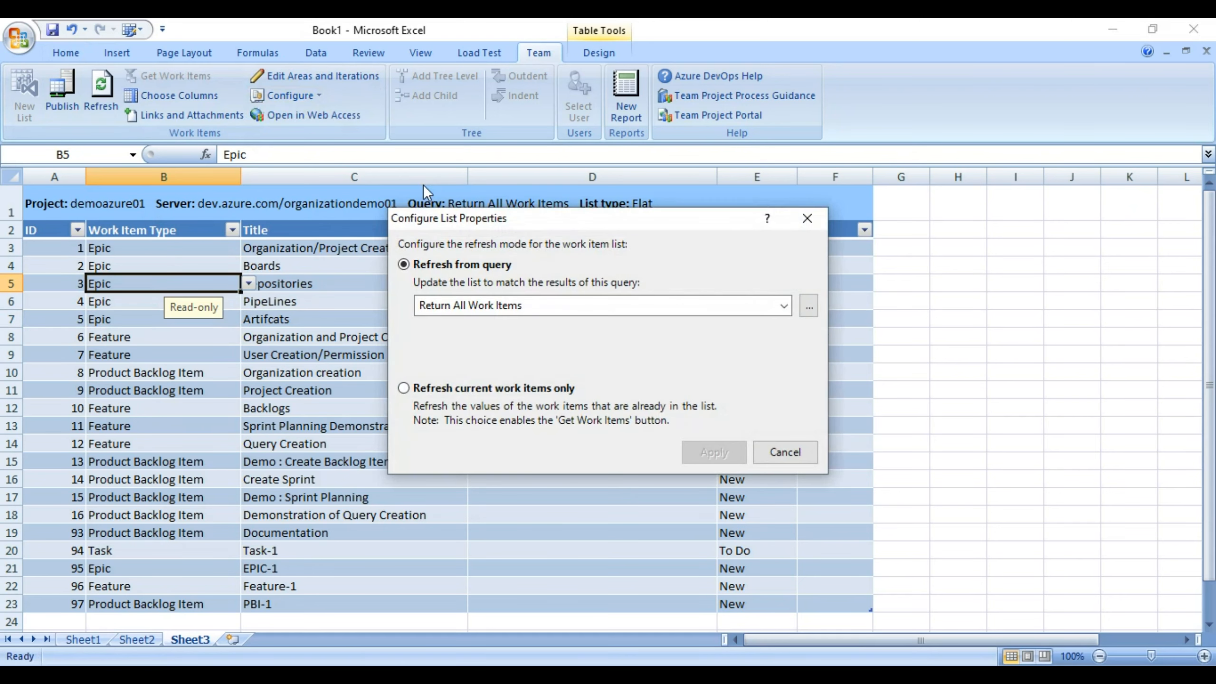
pyautogui.click(431, 392)
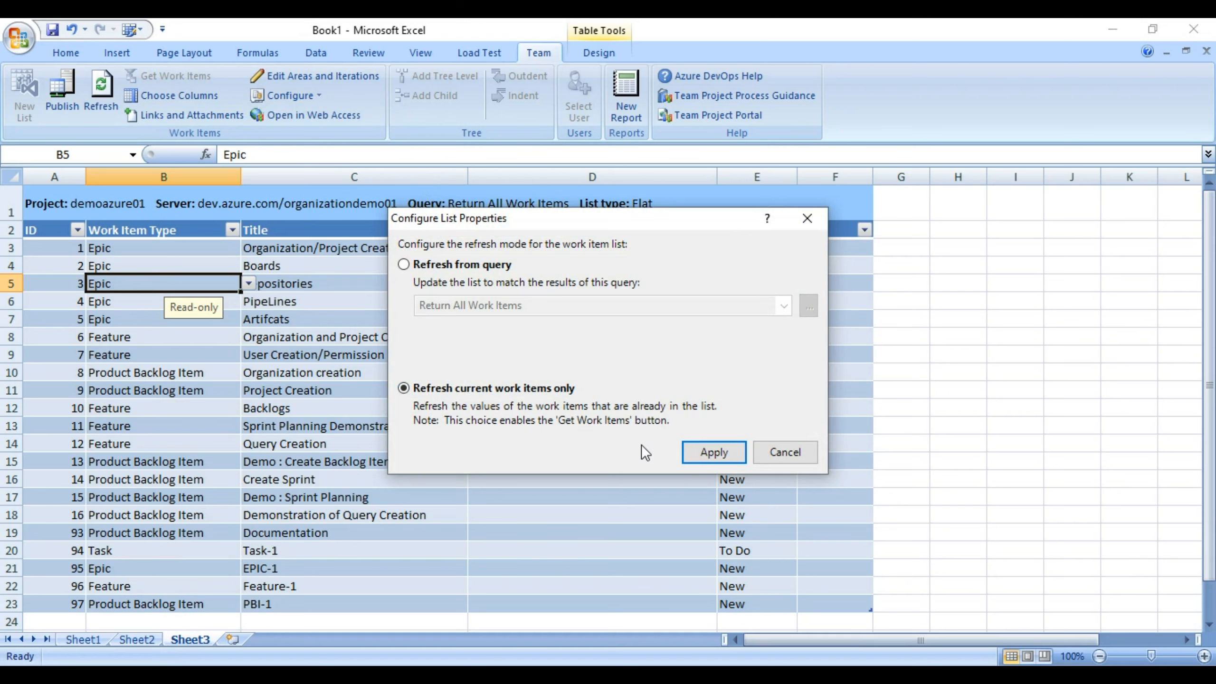
pyautogui.click(713, 456)
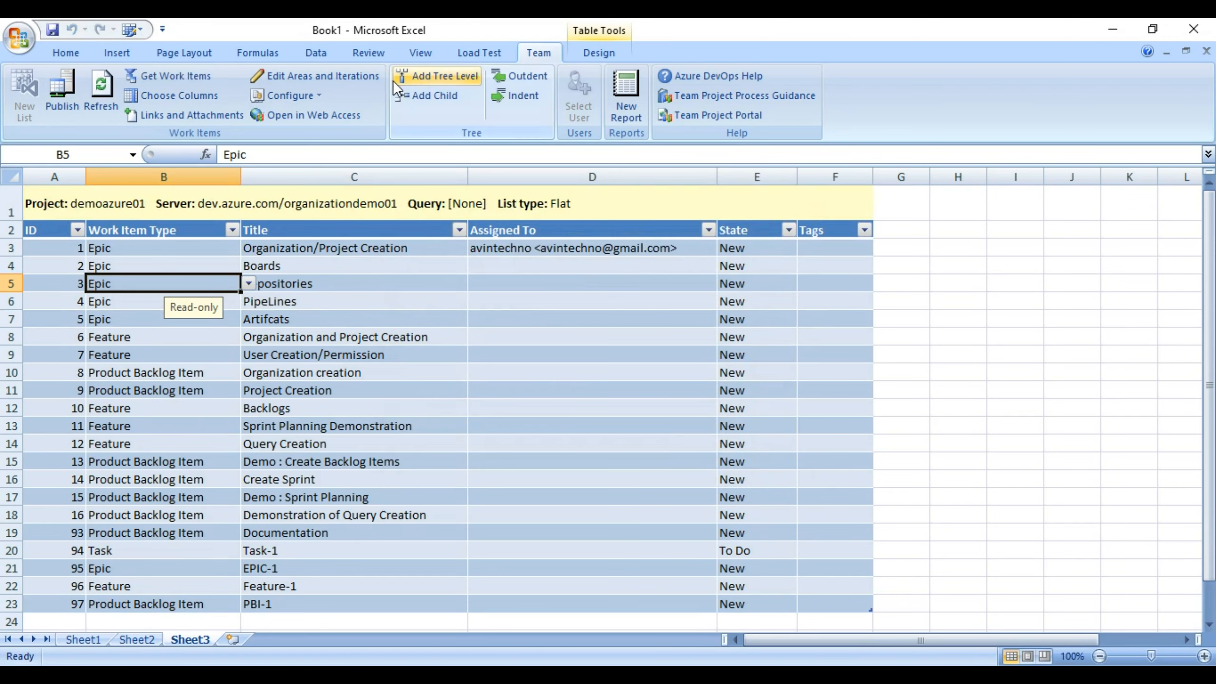
# Convert Sheet3's list into a Parent-Child tree, then view Sheet2's flat 21-item list.
pyautogui.click(430, 76)
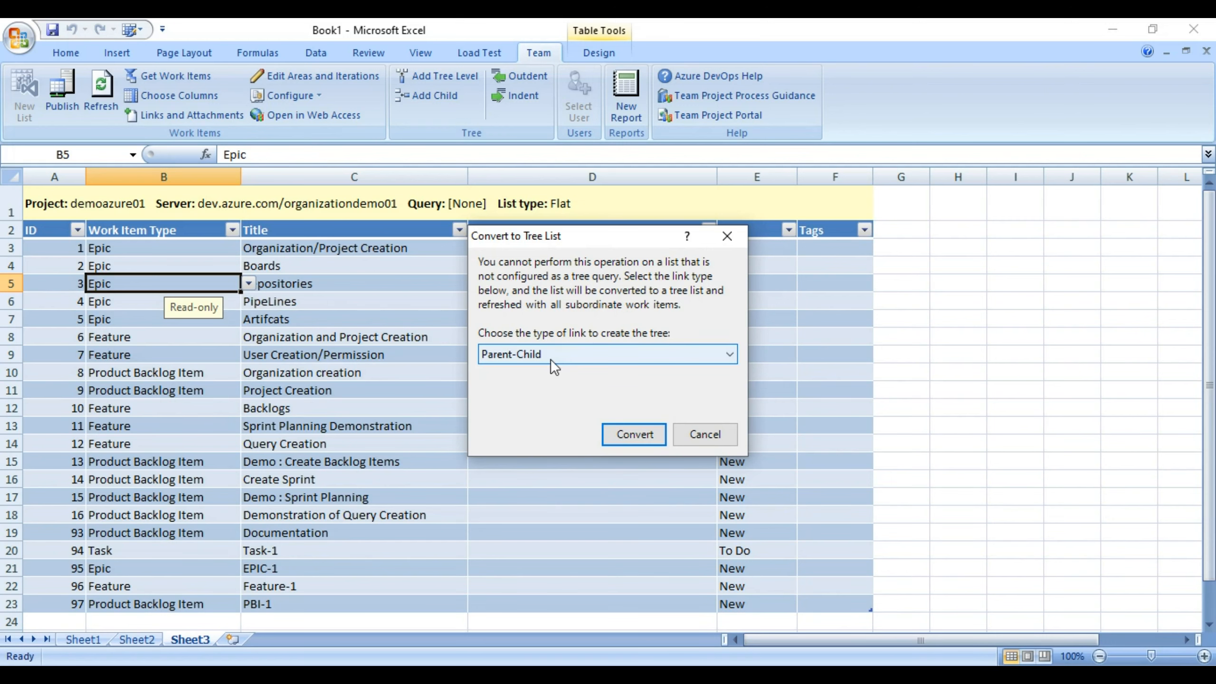
pyautogui.click(622, 446)
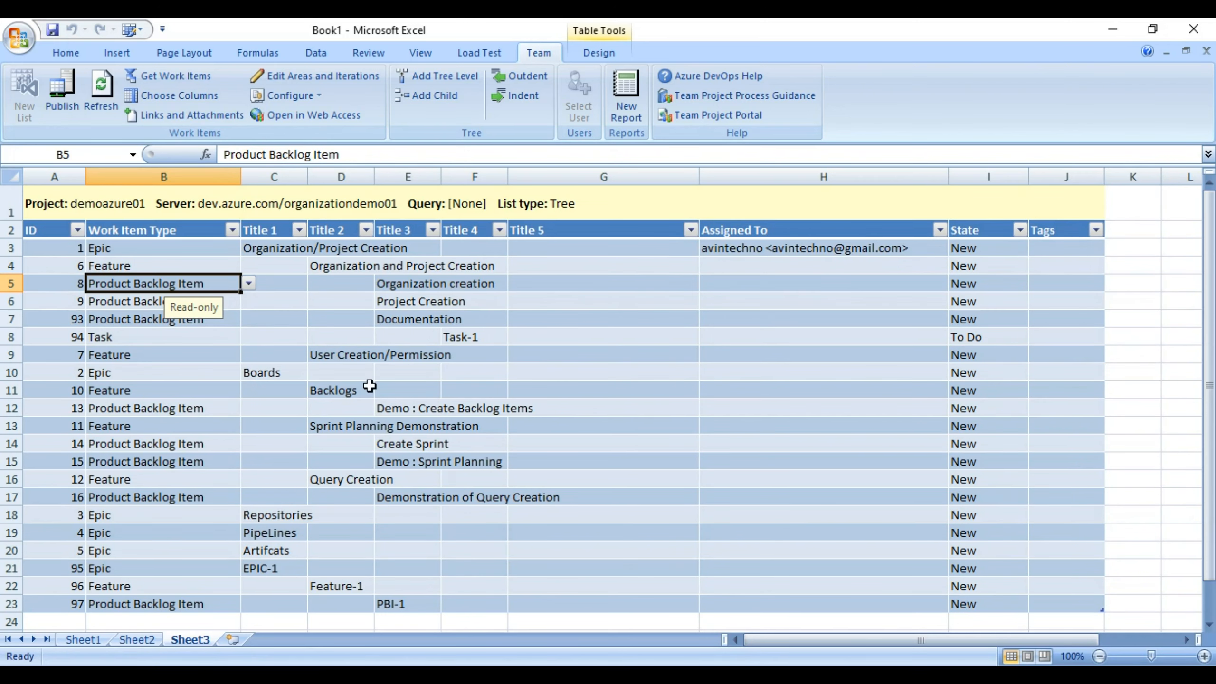
pyautogui.click(139, 640)
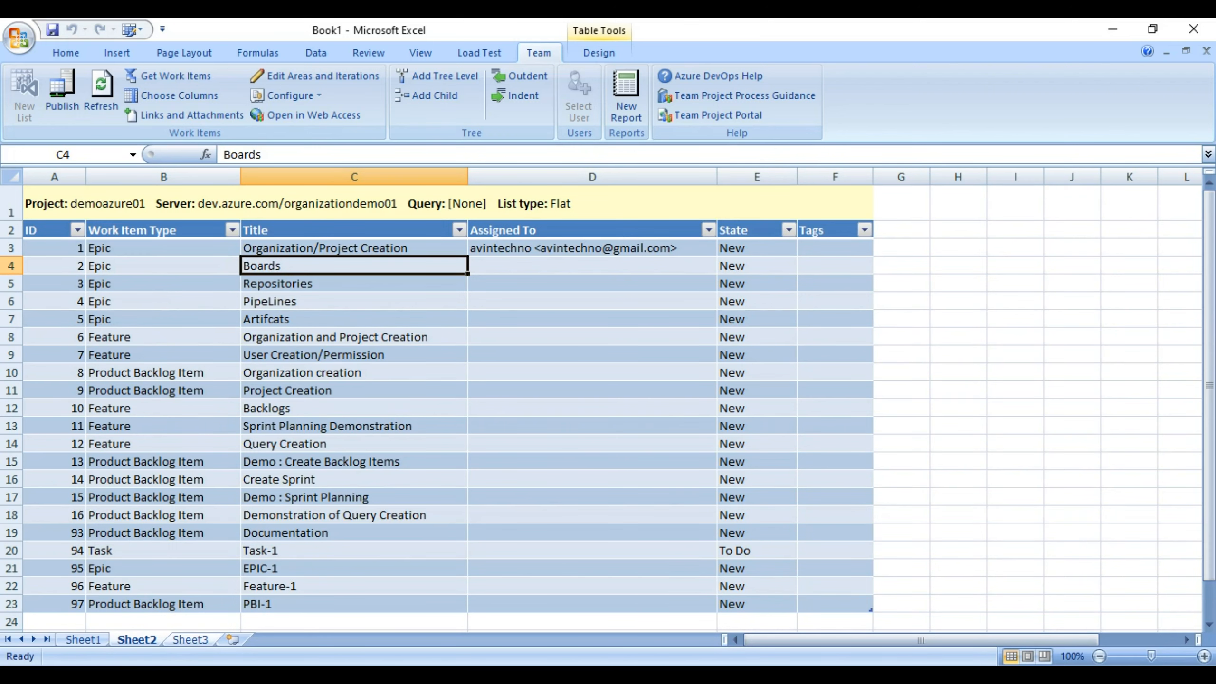
# Return to Sheet3 and review the top Epic and Feature rows of the tree.
pyautogui.click(190, 639)
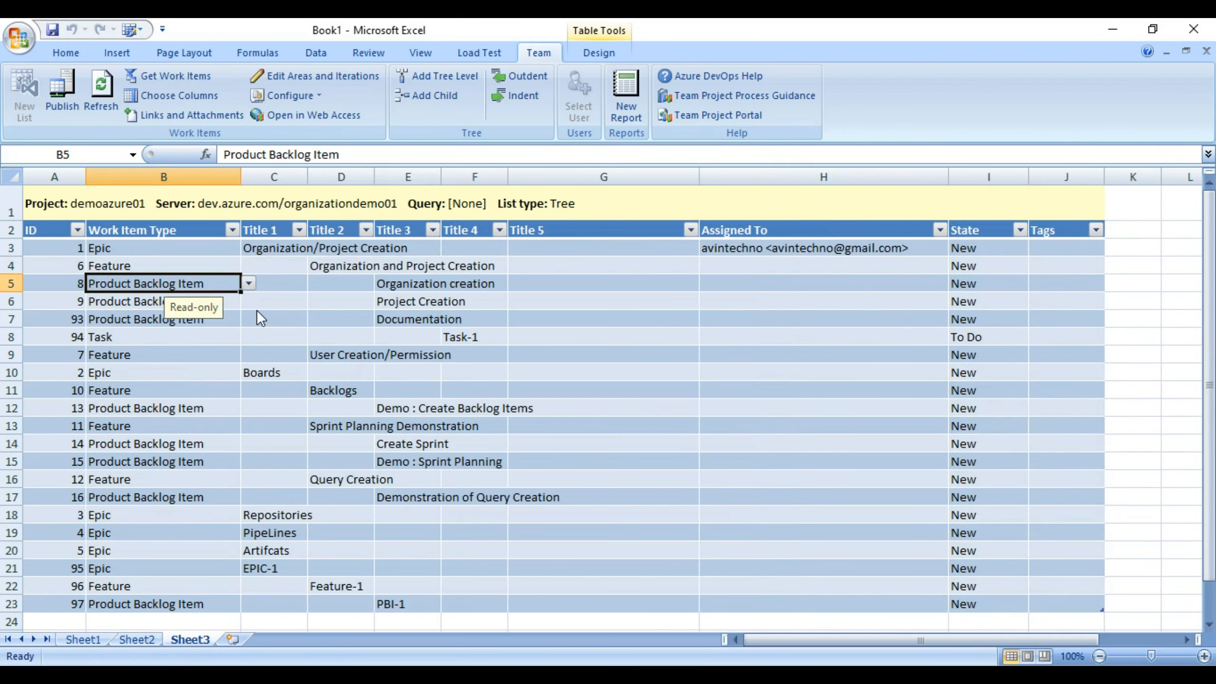
pyautogui.click(121, 247)
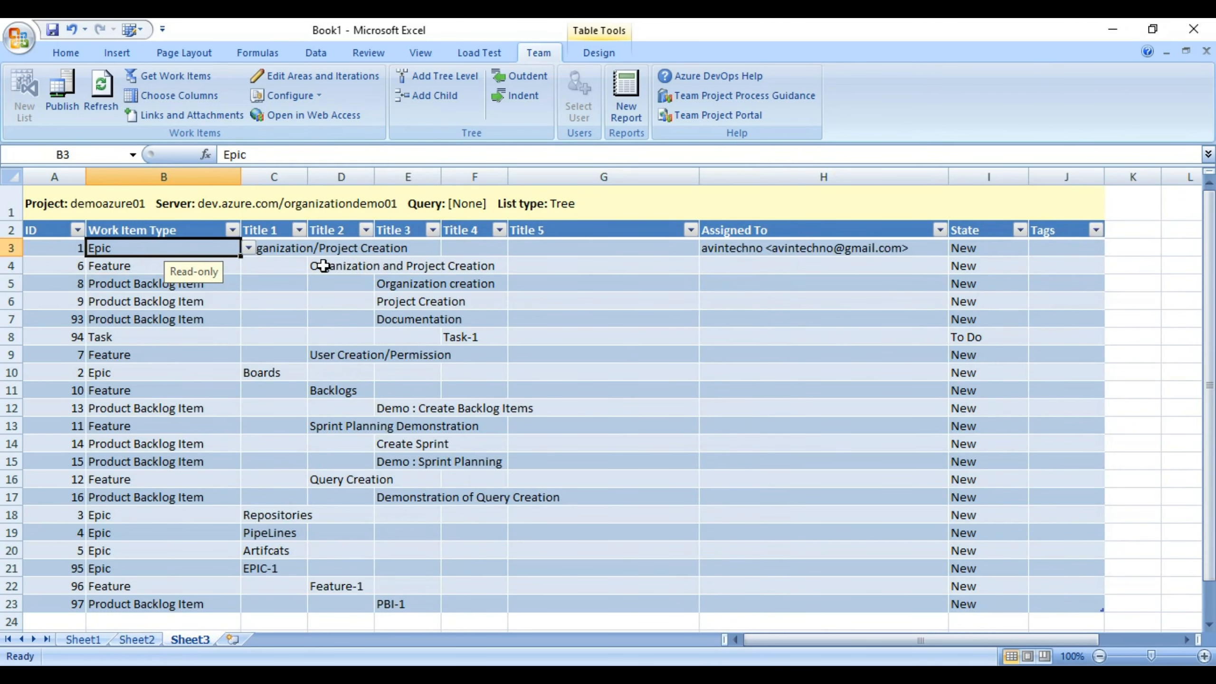
pyautogui.click(121, 264)
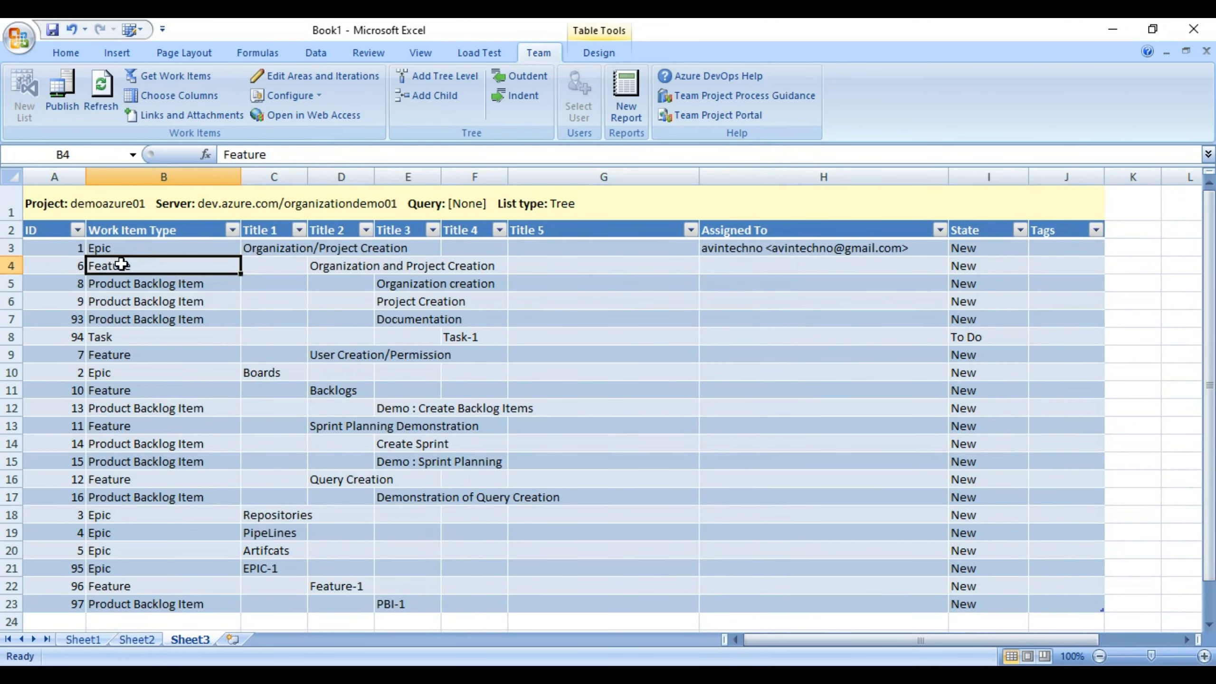
# Compare the tree with the Azure DevOps epics backlog, expanding the first epic's features.
pyautogui.hotkey('alt', 'Tab')
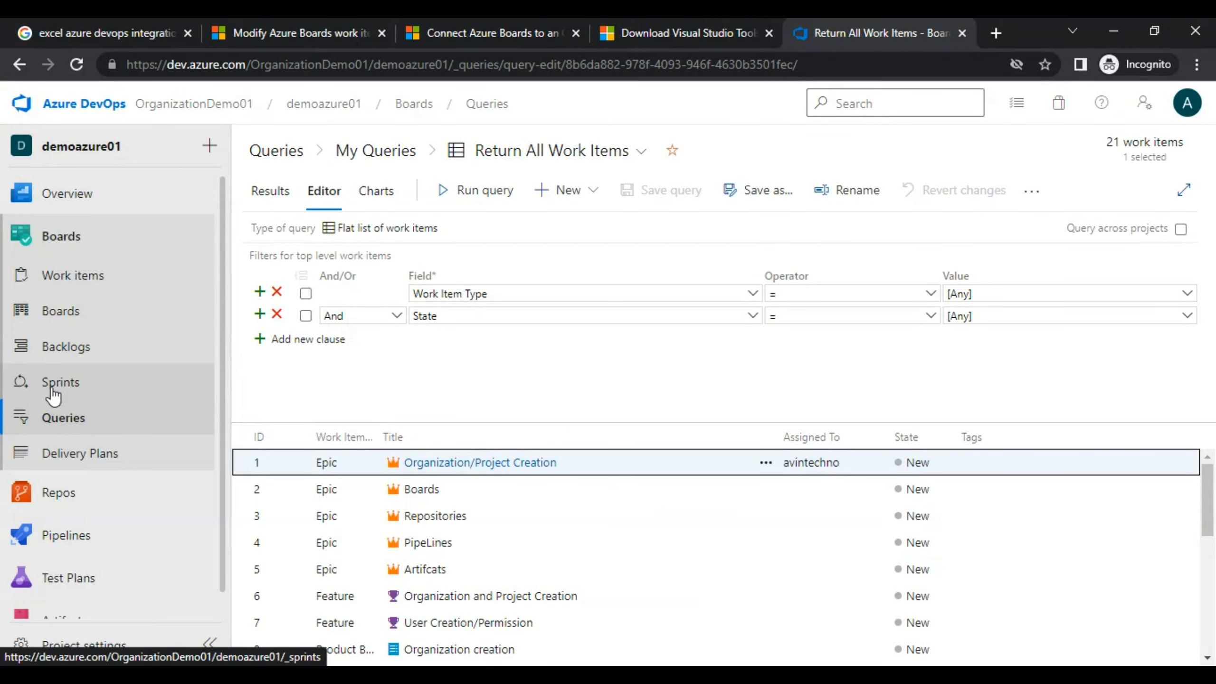
pyautogui.click(120, 346)
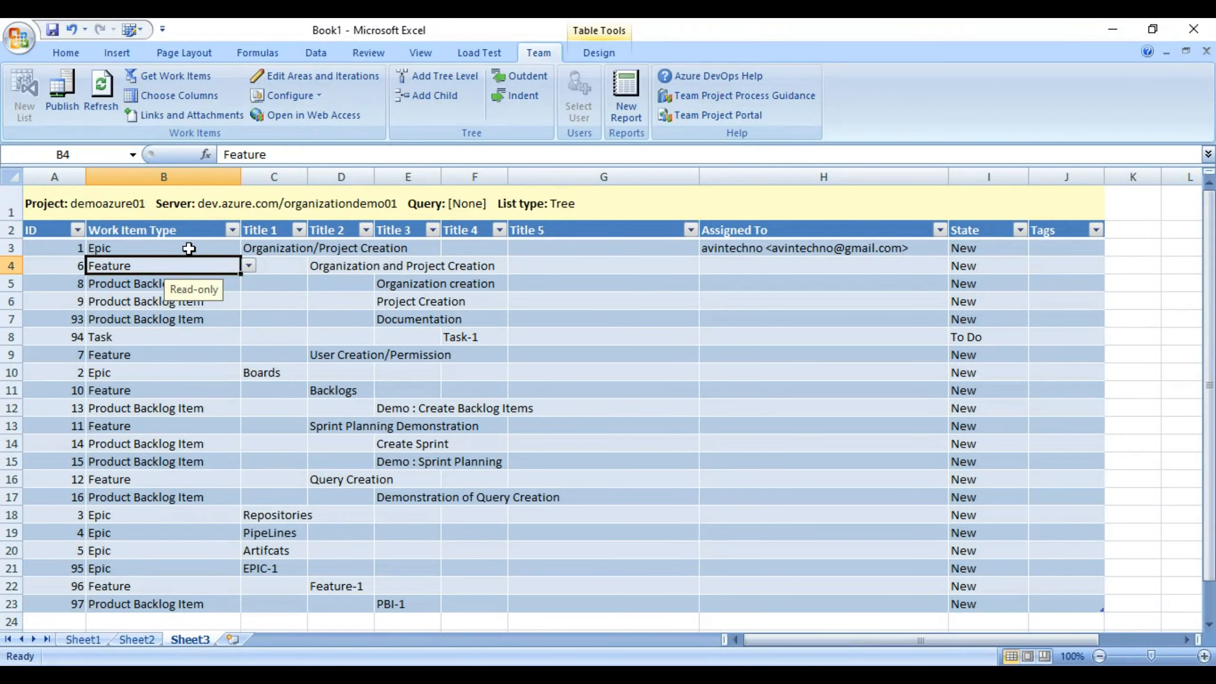
pyautogui.click(277, 249)
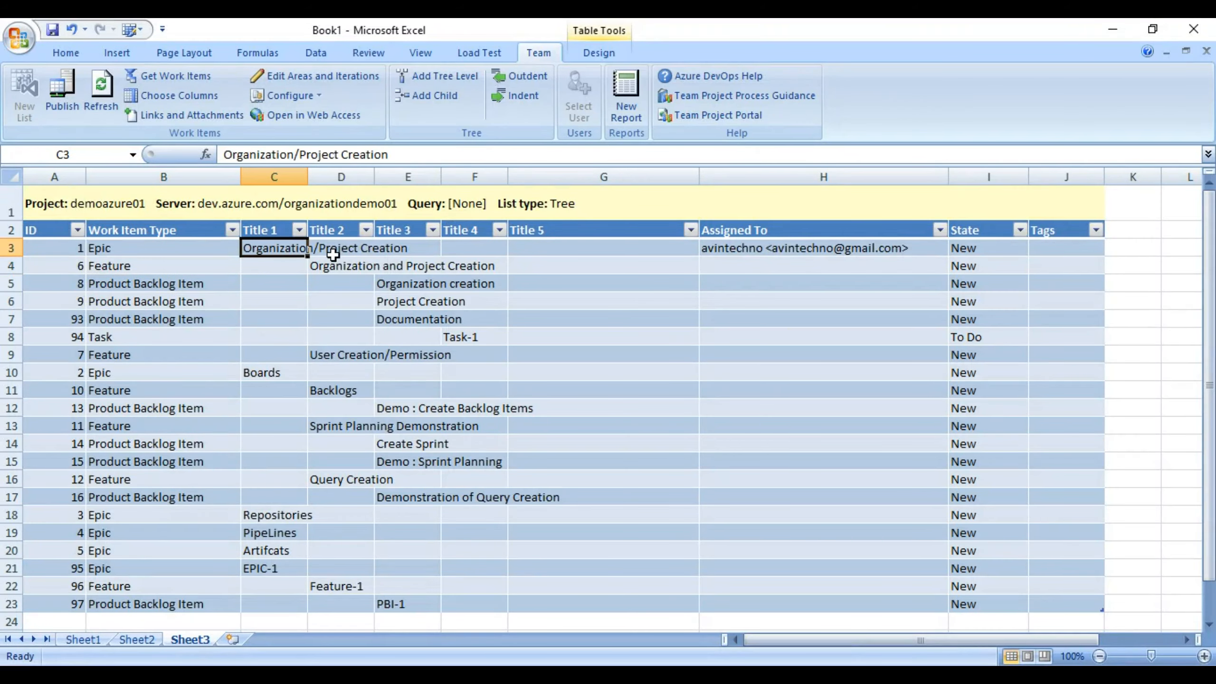
pyautogui.hotkey('alt', 'Tab')
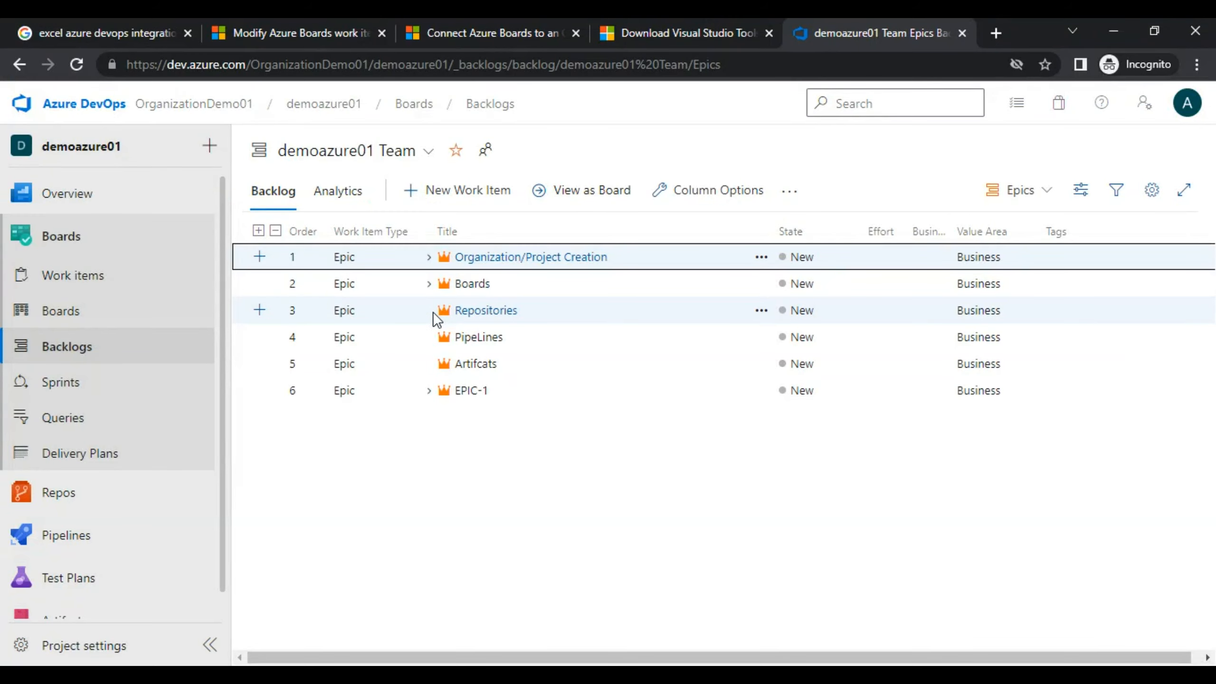
pyautogui.click(429, 259)
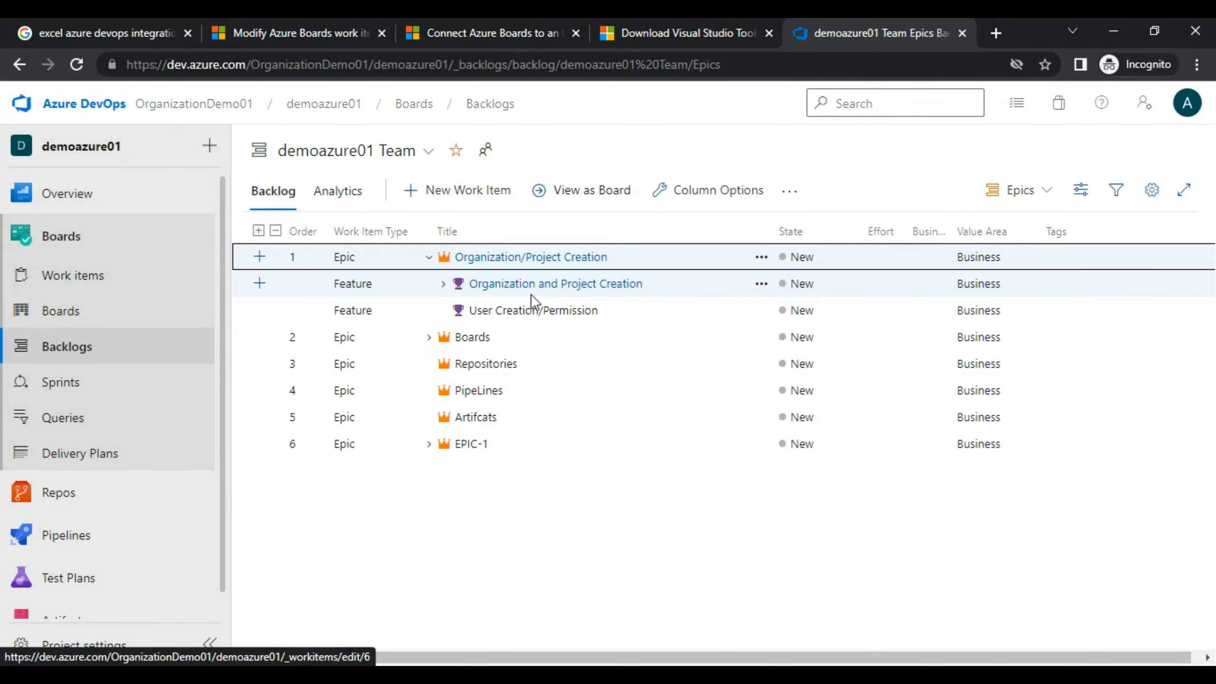
pyautogui.hotkey('alt', 'Tab')
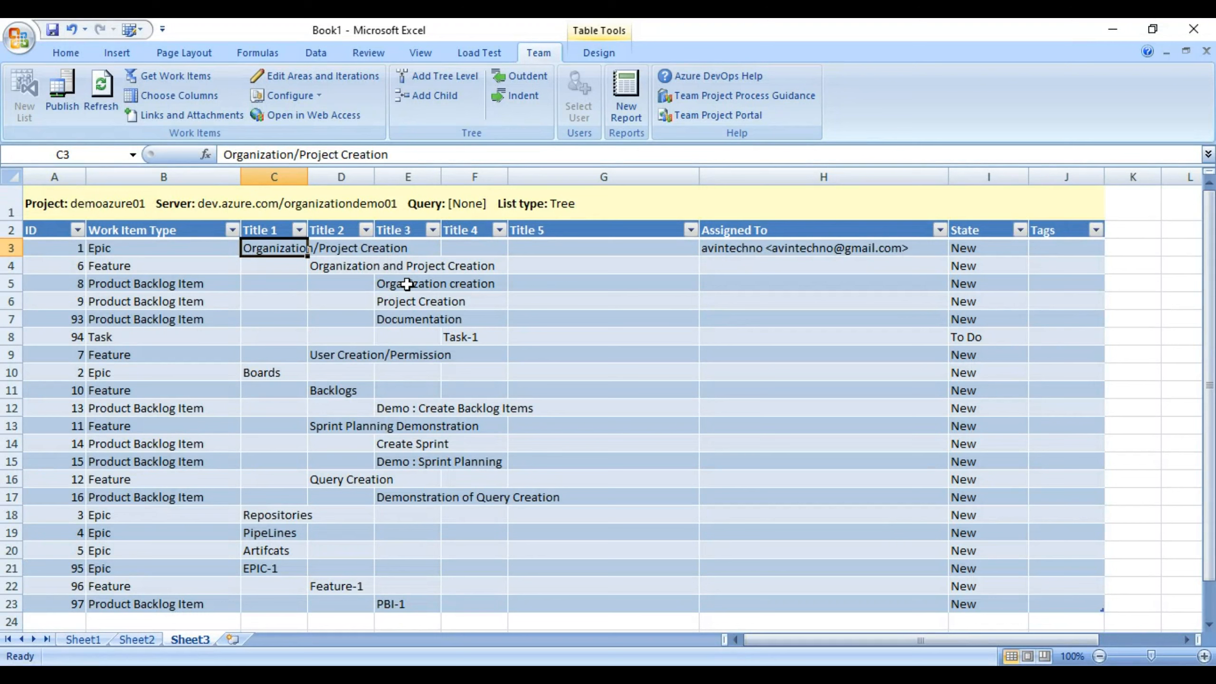
pyautogui.click(407, 284)
pyautogui.click(407, 301)
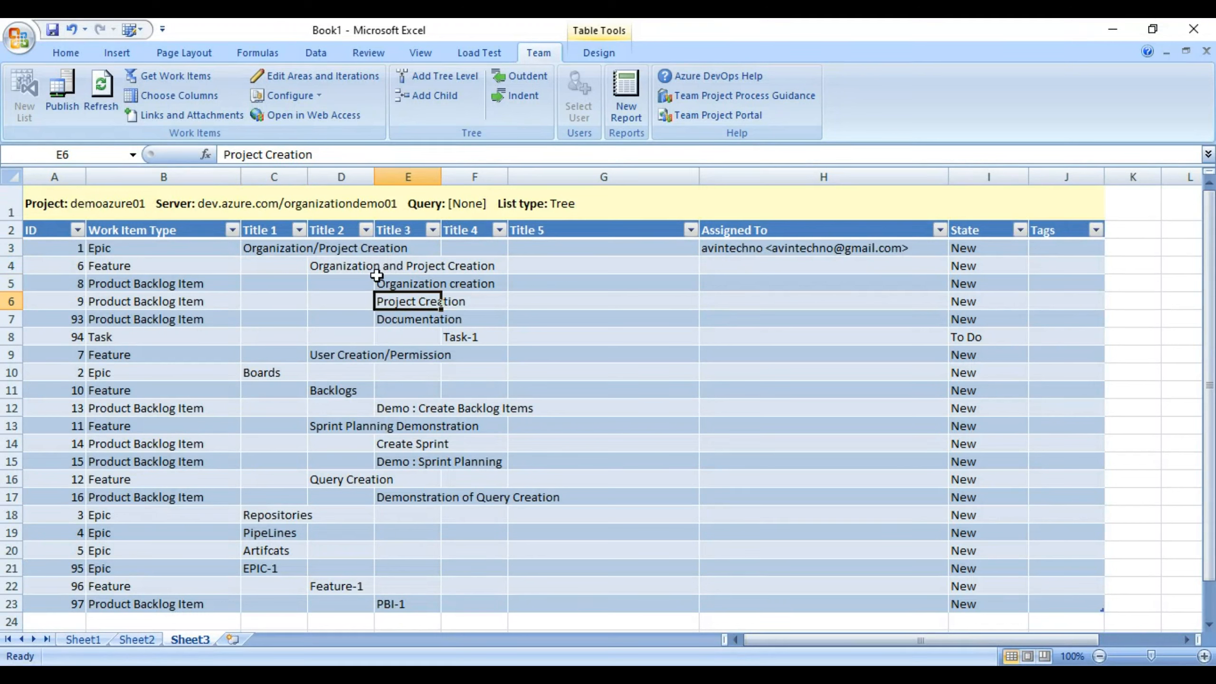
# Check the Feature-1 and PBI-1 rows in Sheet1's table, then return to Sheet3.
pyautogui.click(81, 640)
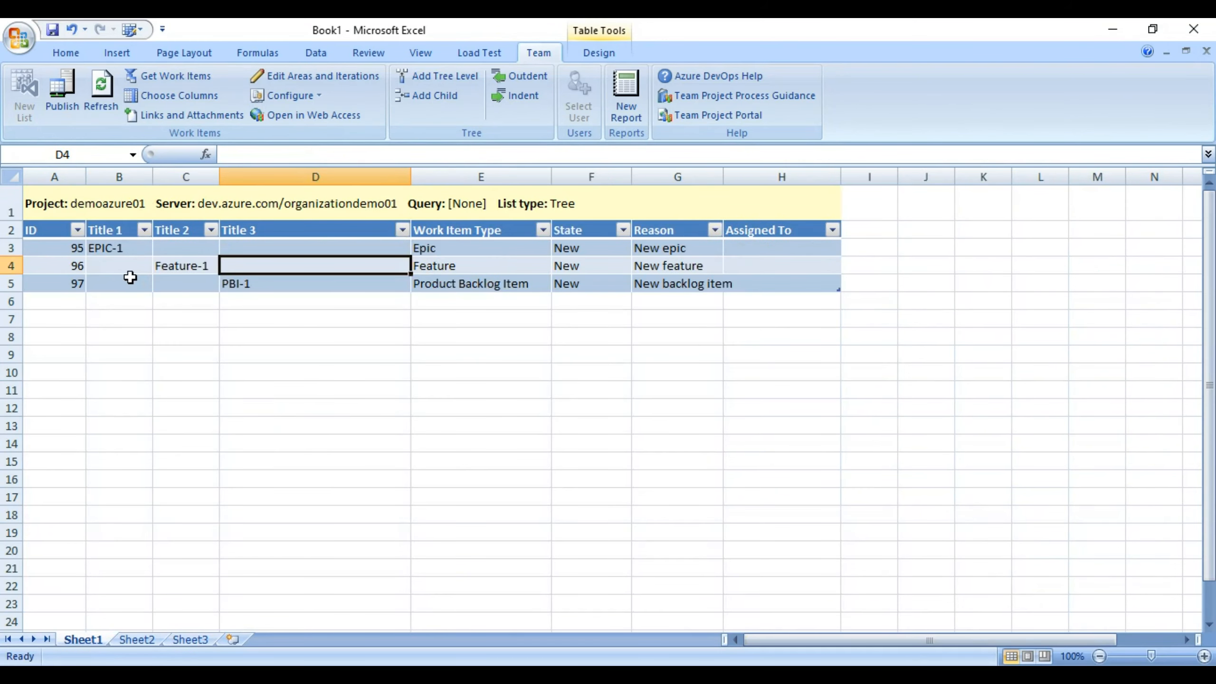
pyautogui.click(129, 269)
pyautogui.click(176, 287)
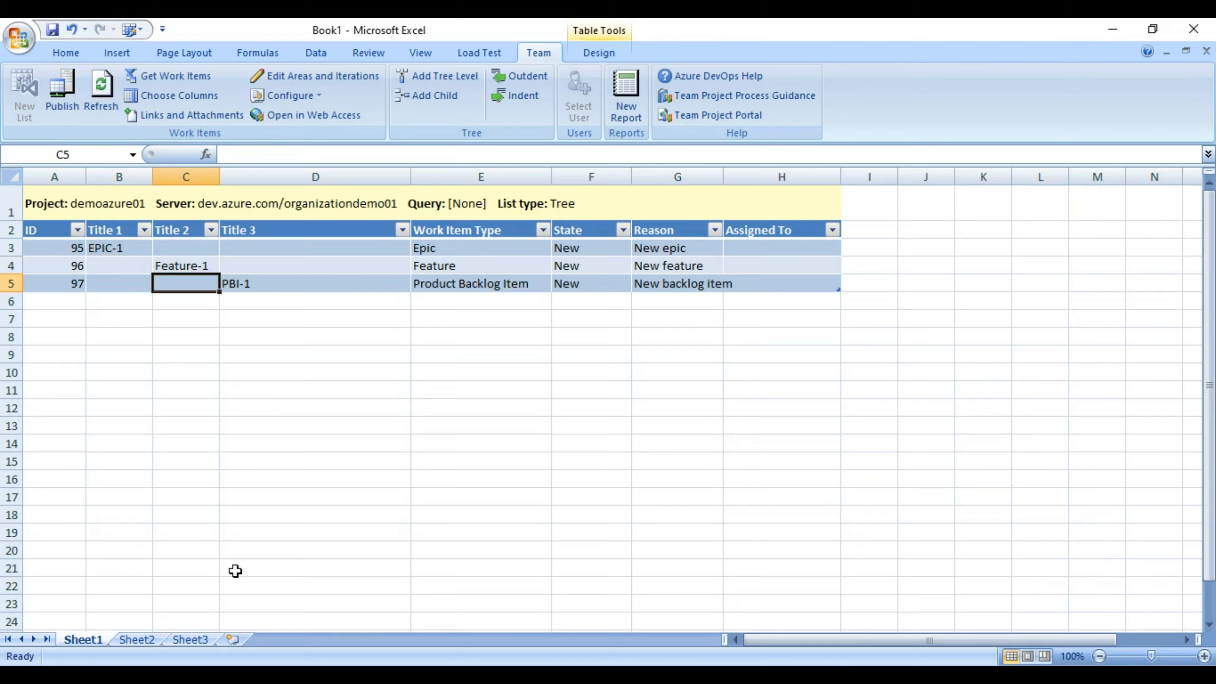
pyautogui.click(185, 641)
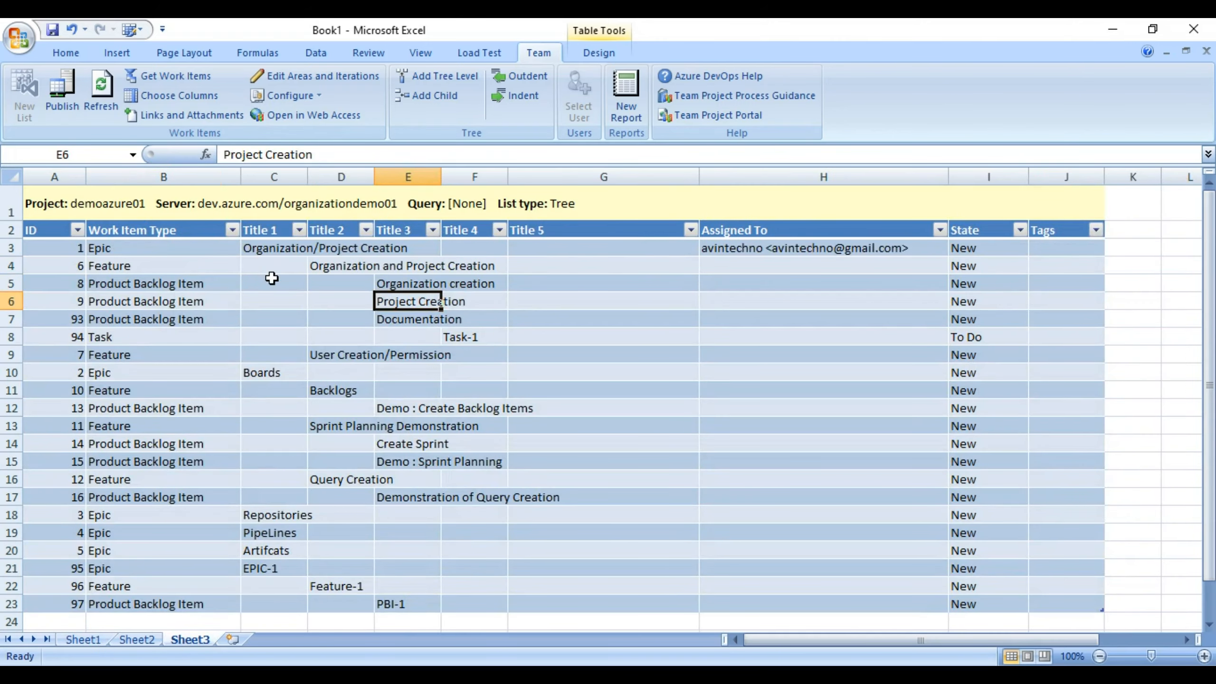
# Select EPIC-1's title cell and begin retyping it as Infra Management.
pyautogui.click(354, 285)
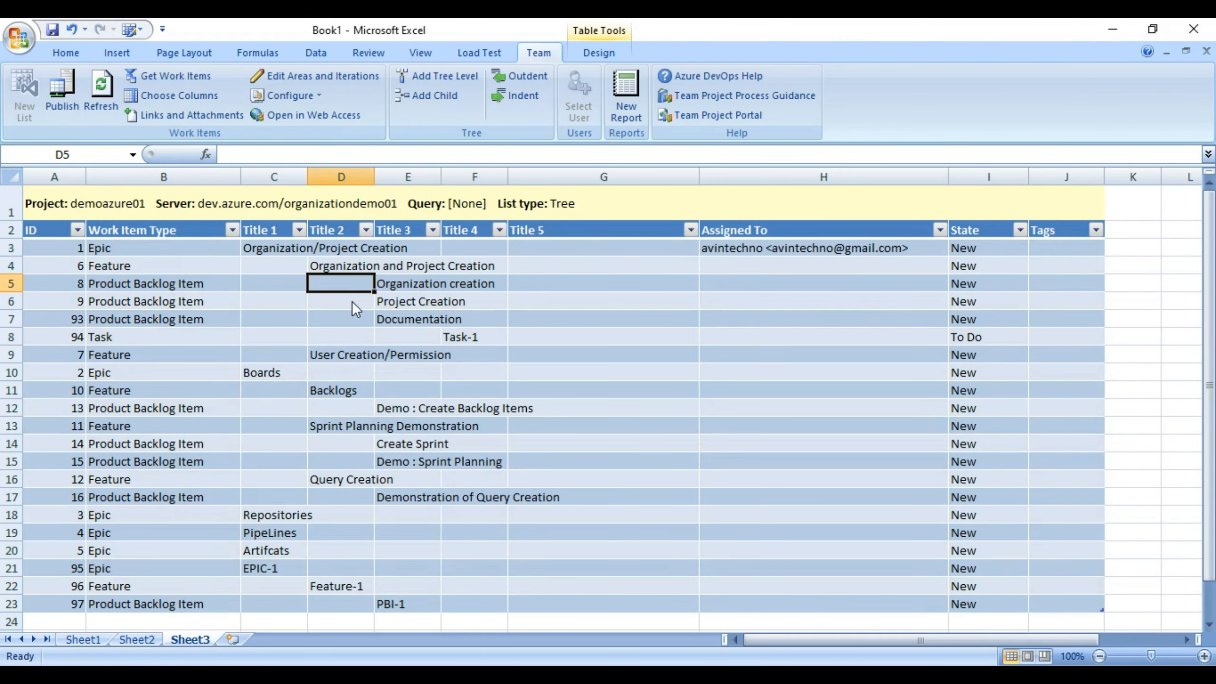
pyautogui.click(332, 319)
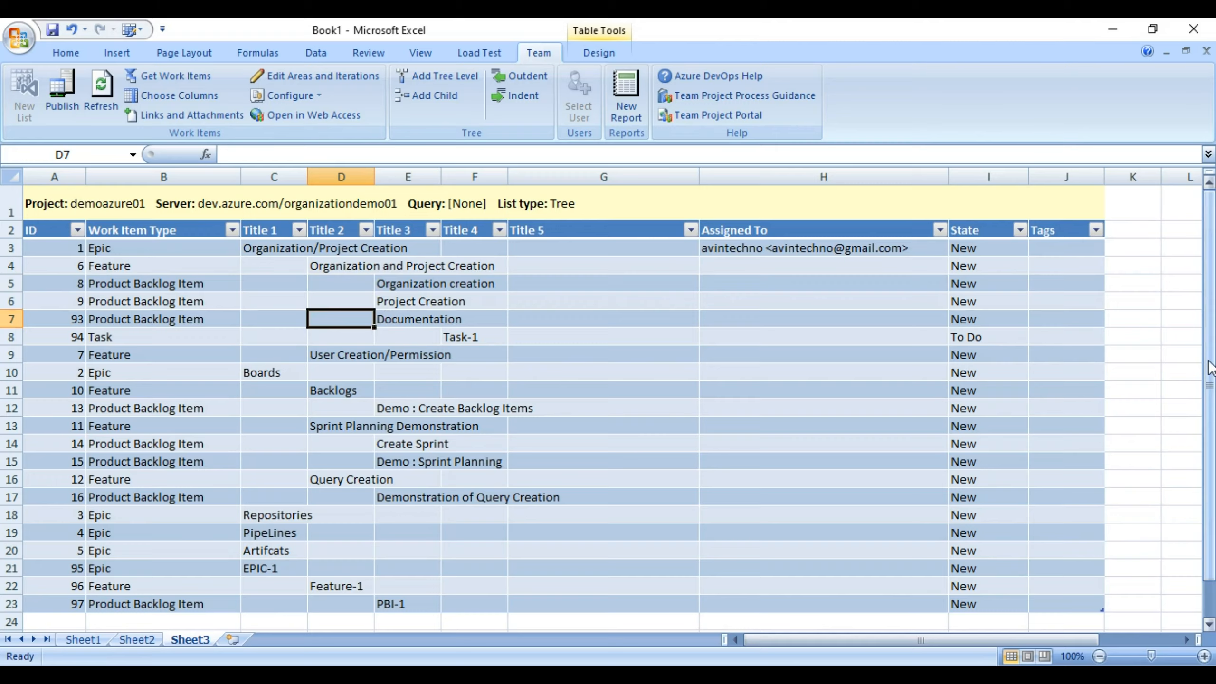
pyautogui.moveTo(1210, 368); pyautogui.dragTo(1208, 397)
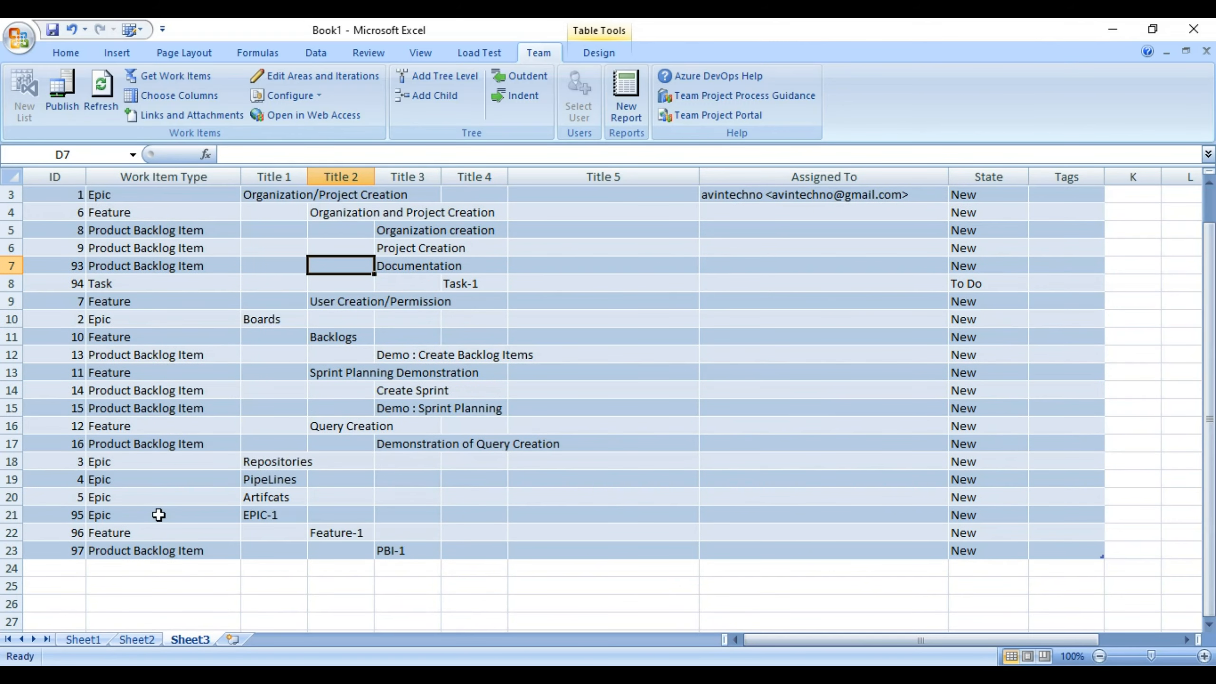
pyautogui.click(263, 516)
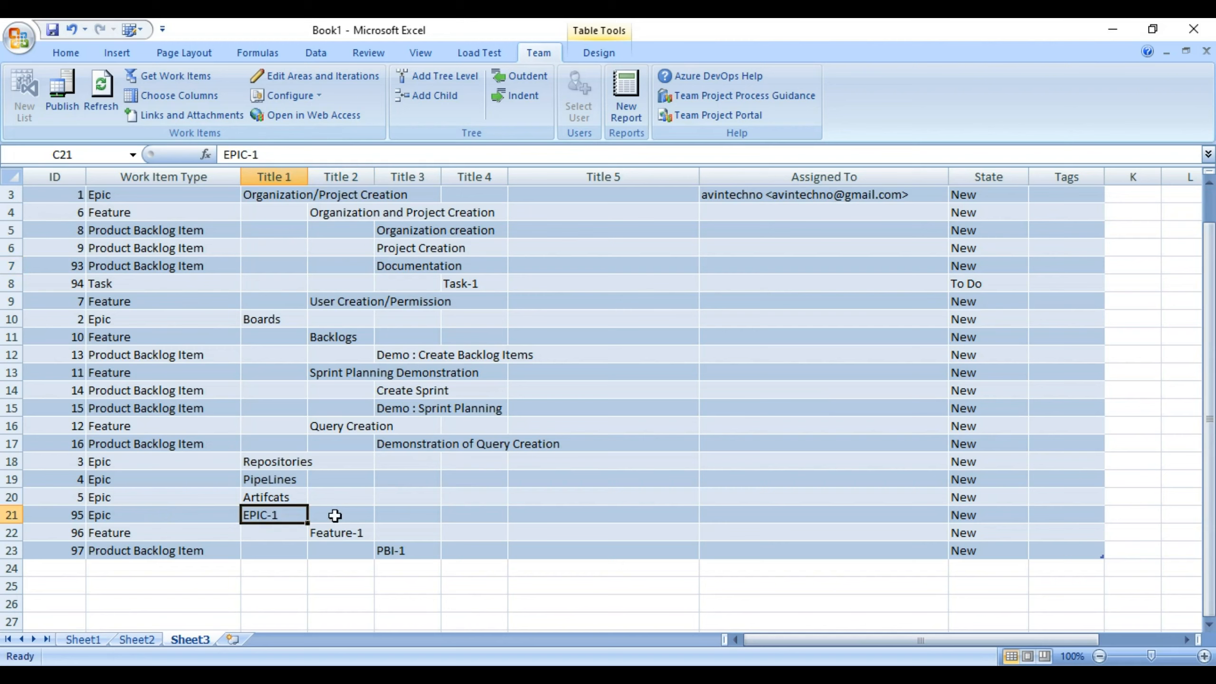
pyautogui.hotkey('alt', 'Tab')
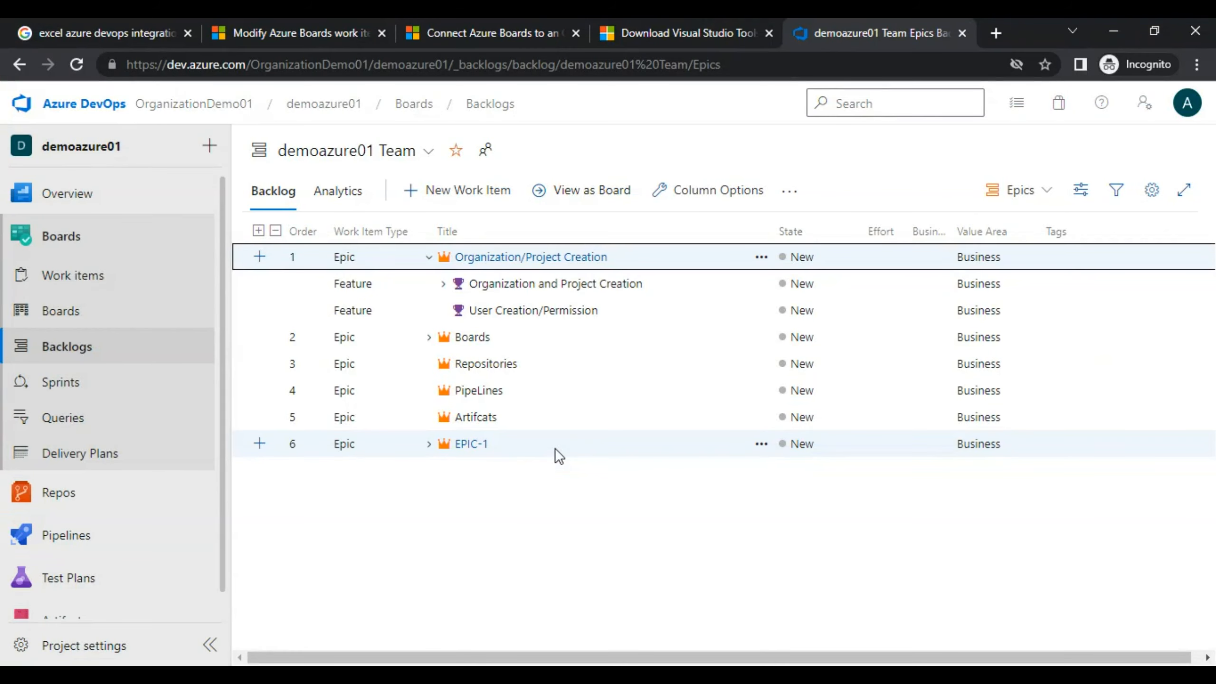
pyautogui.click(431, 256)
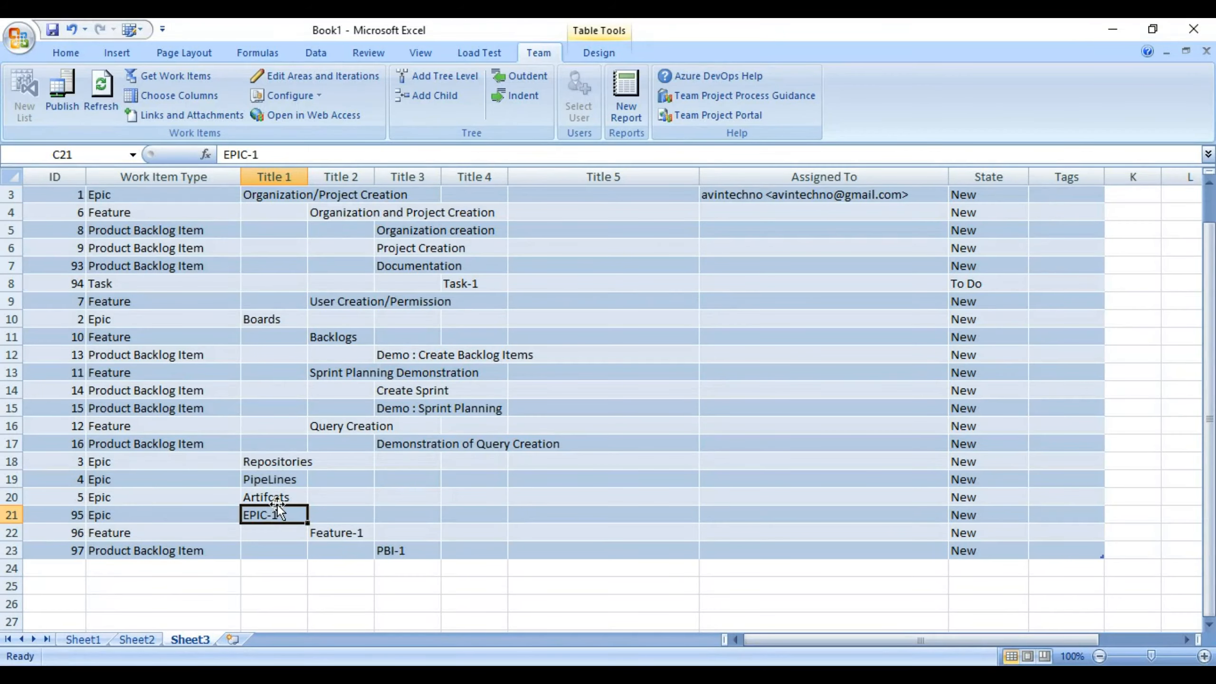
pyautogui.write('In')
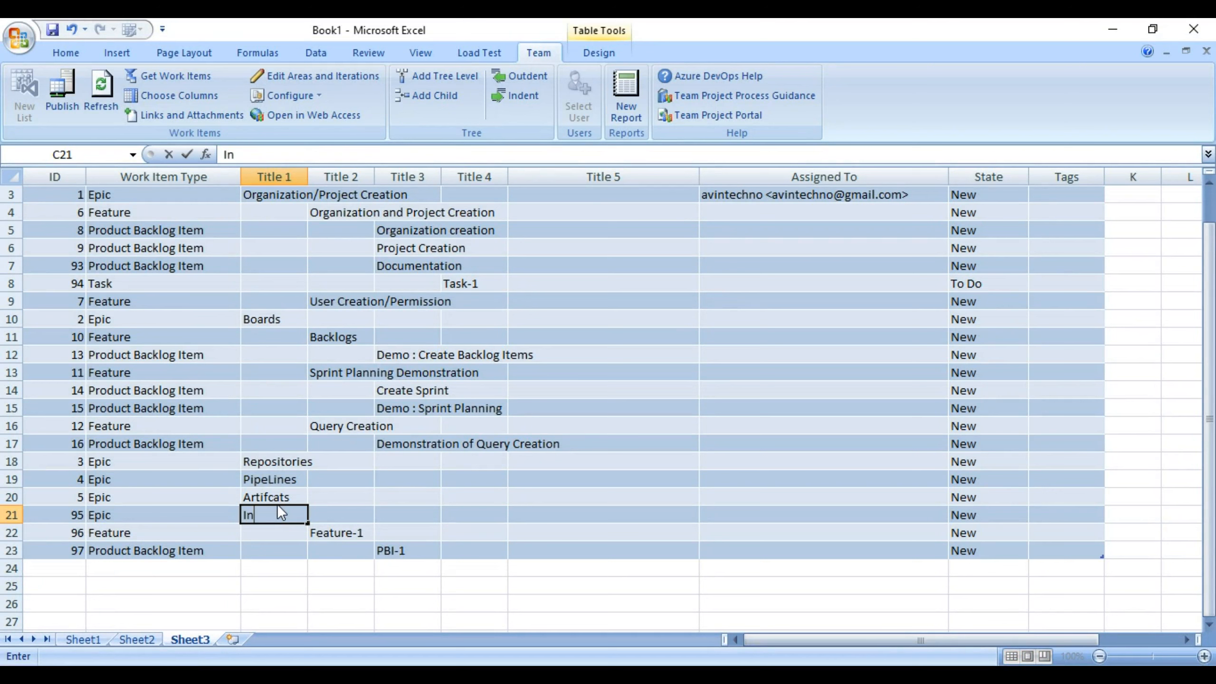
pyautogui.write('fra Managmne')
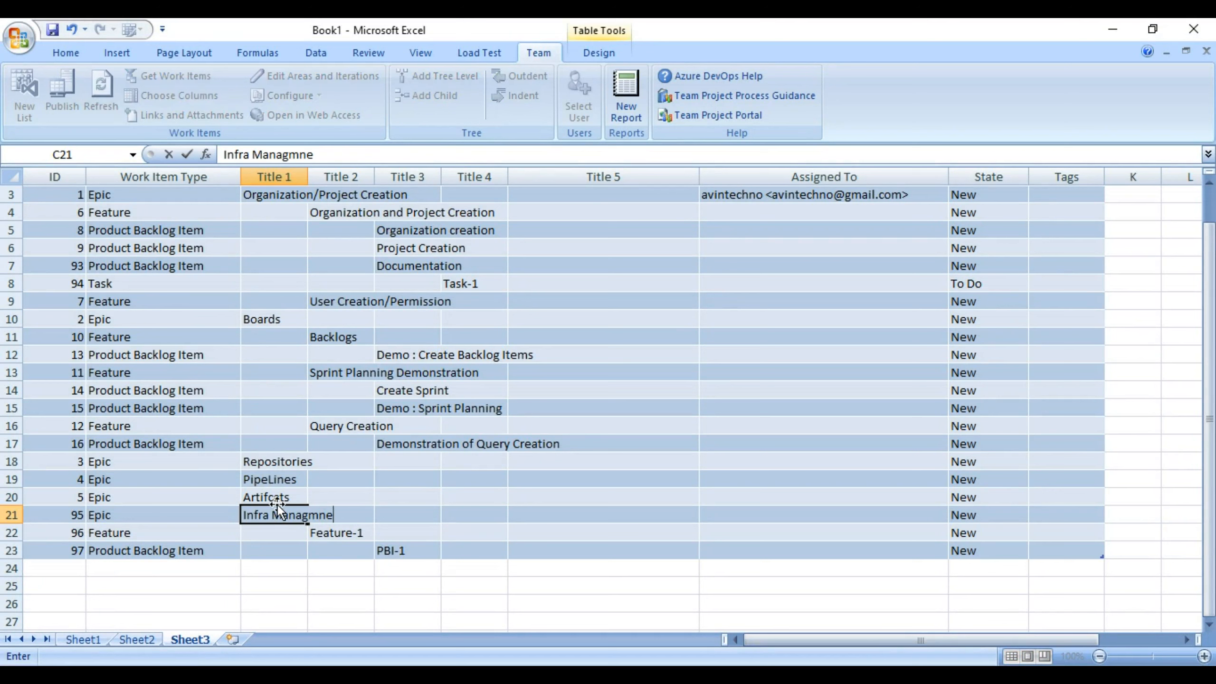
pyautogui.write('t')
# Correct the epic title to Infra Management and retitle Feature-1 Azure Subscription Management.
pyautogui.press('BackSpace')
pyautogui.press('BackSpace')
pyautogui.press('BackSpace')
pyautogui.write('ent')
pyautogui.click(327, 533)
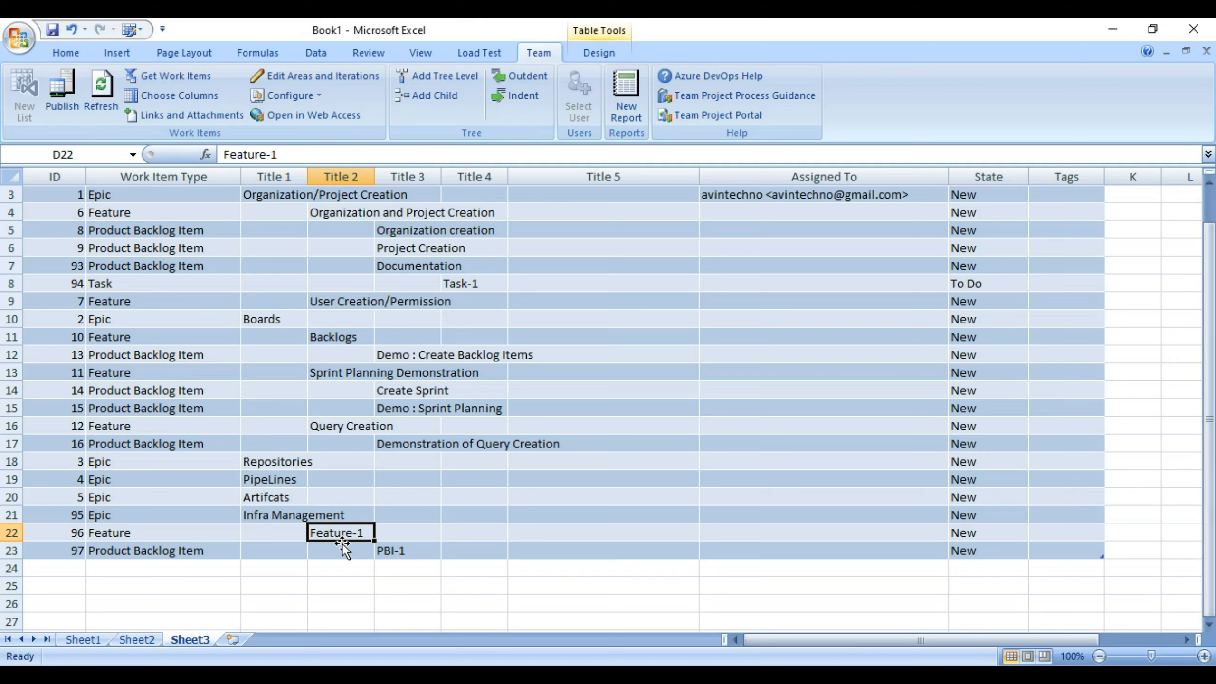
pyautogui.write('Azu')
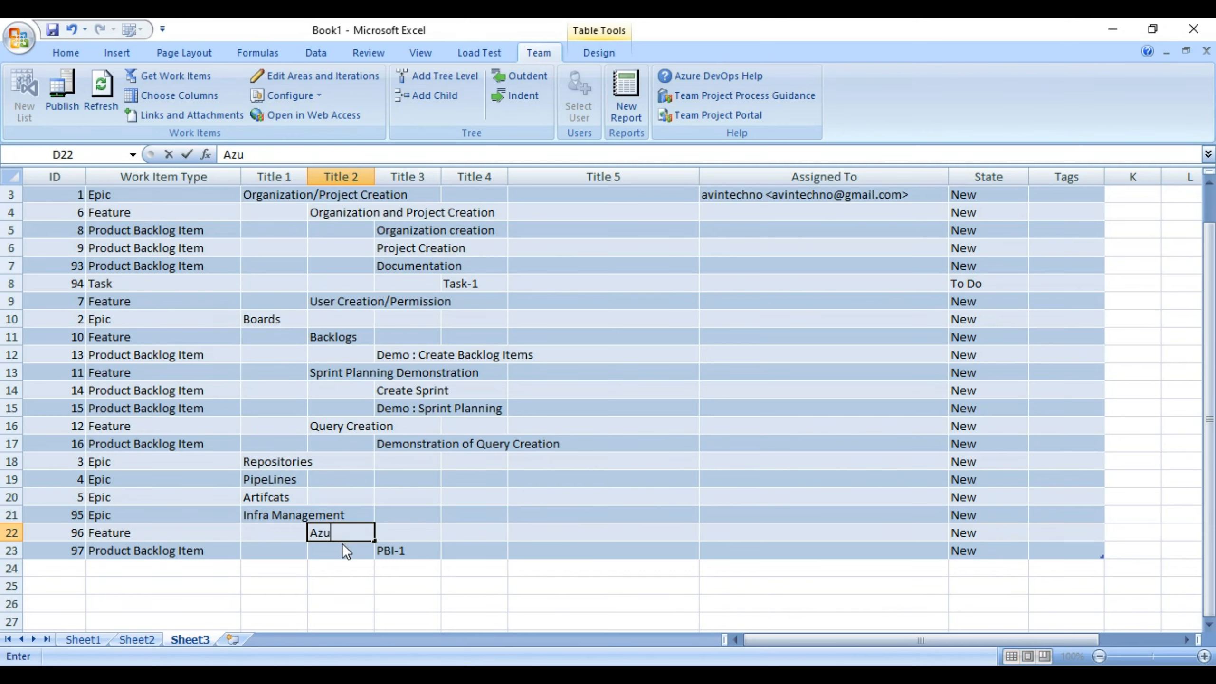
pyautogui.write('re Subscripi')
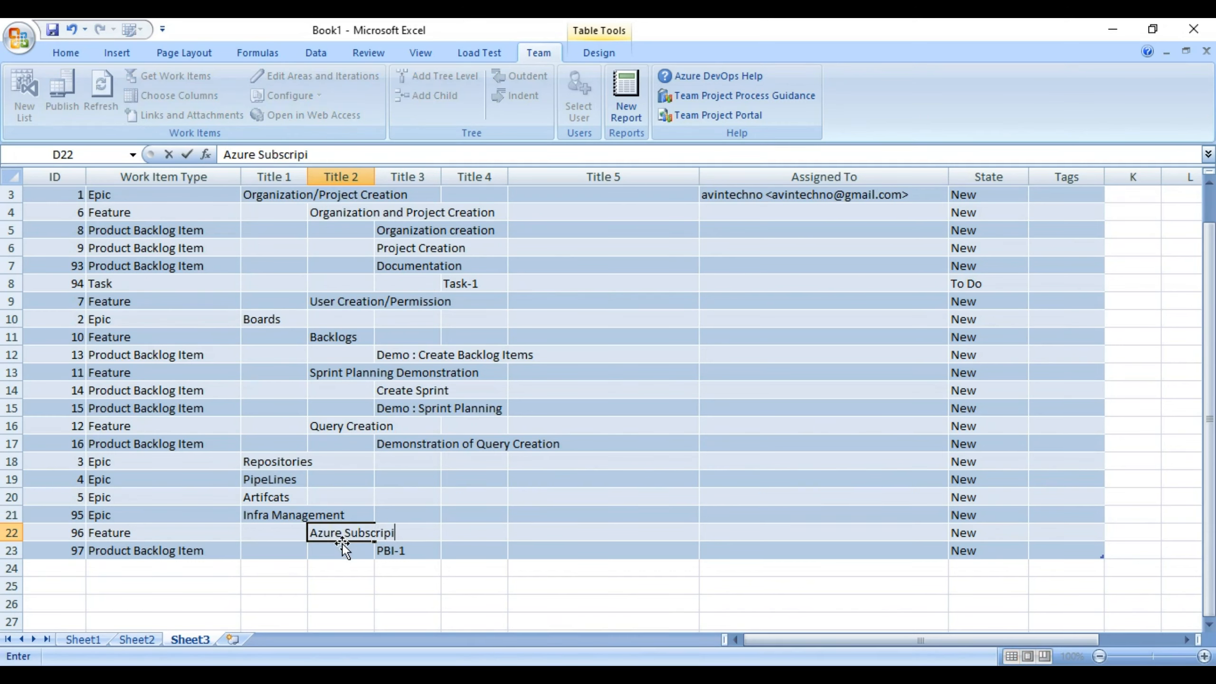
pyautogui.press('BackSpace')
pyautogui.write('tion Managmn')
pyautogui.press('BackSpace')
pyautogui.write('e')
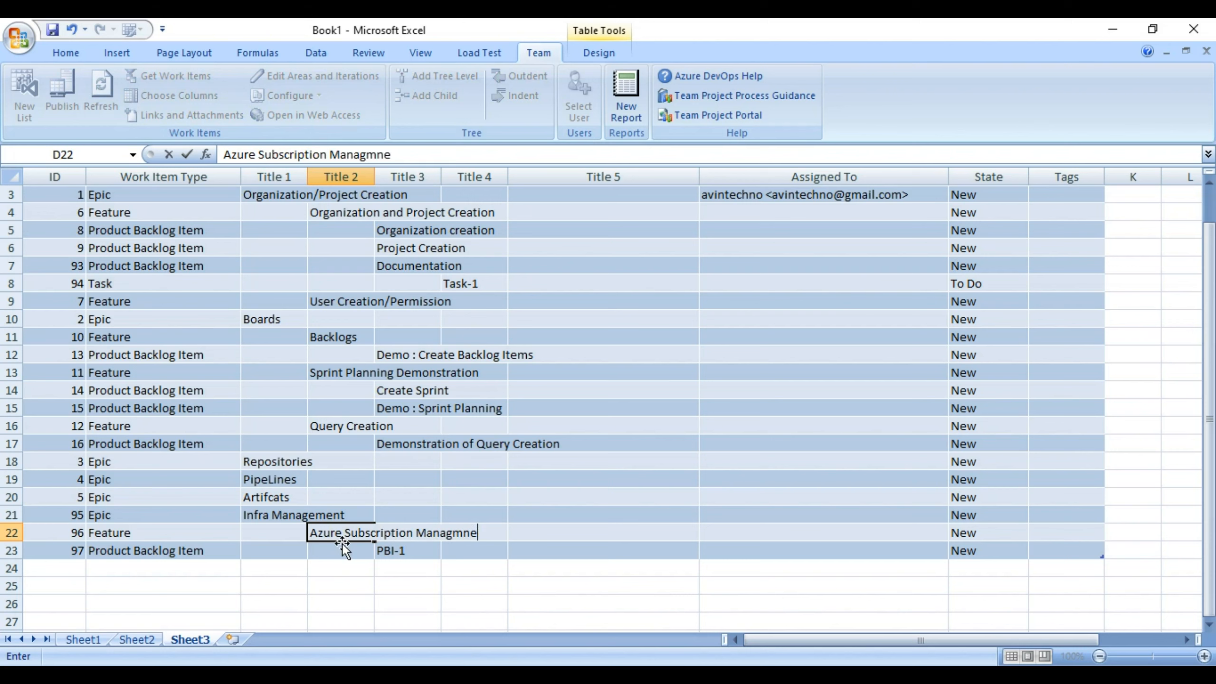
pyautogui.write('nt')
pyautogui.press('Return')
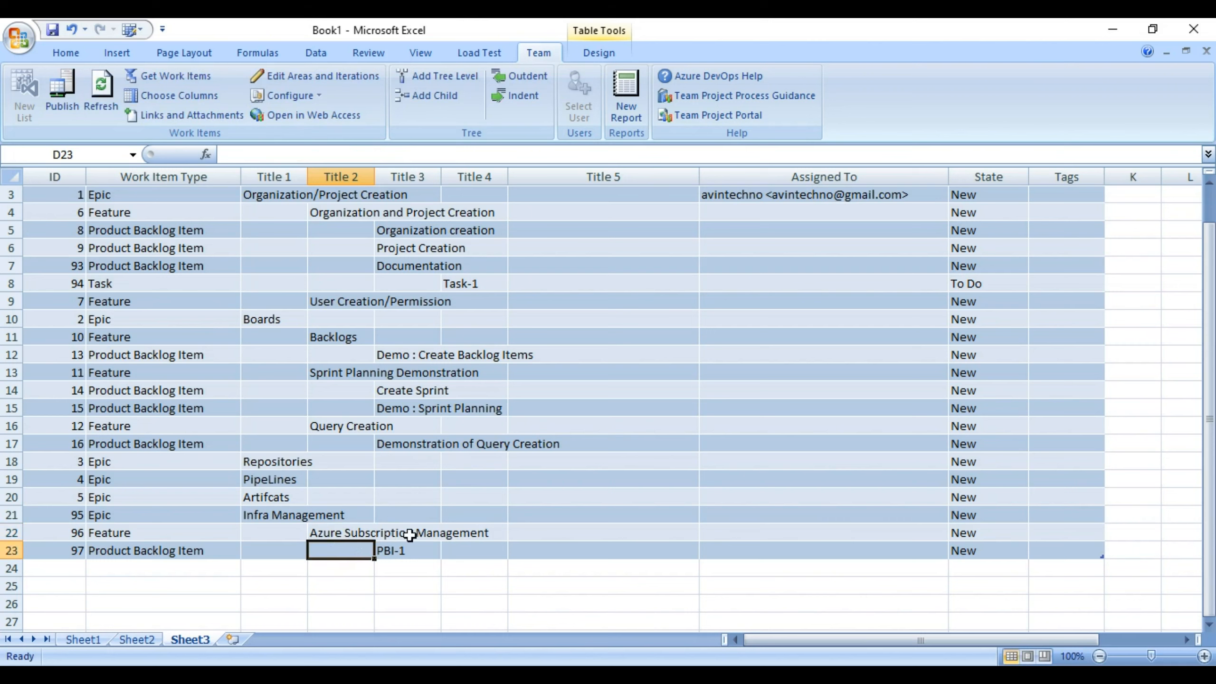
# Select the new PBI-1 item and publish the changes to Azure DevOps.
pyautogui.click(416, 549)
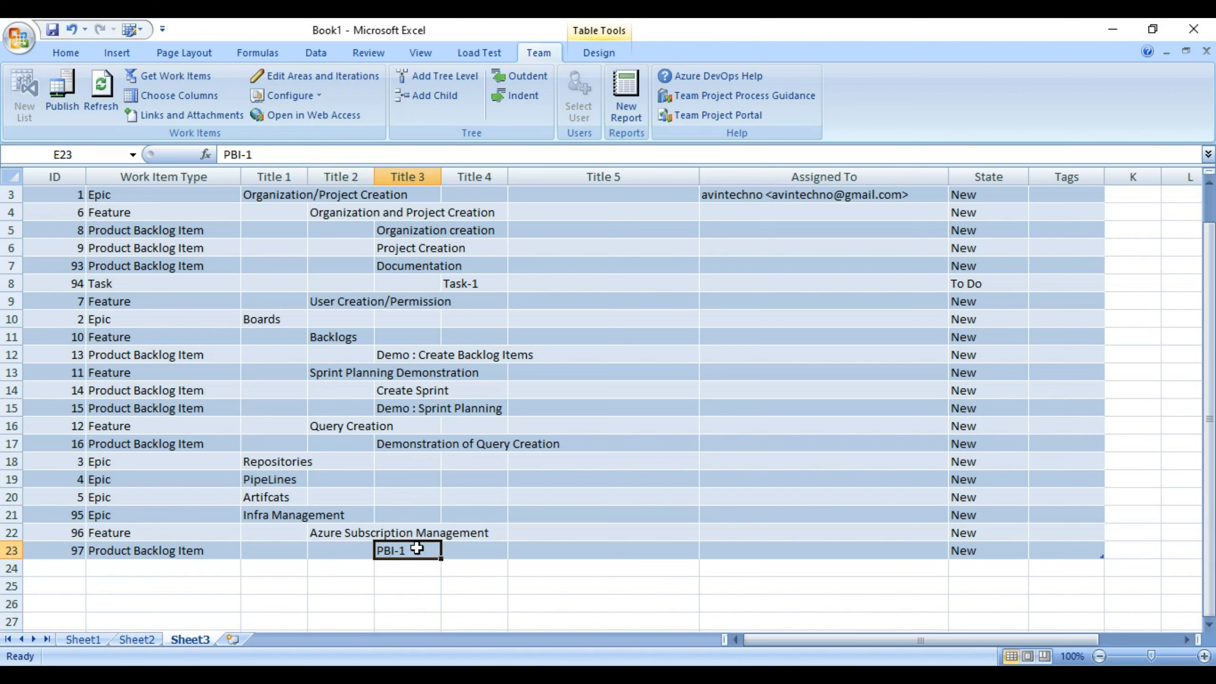
pyautogui.click(65, 95)
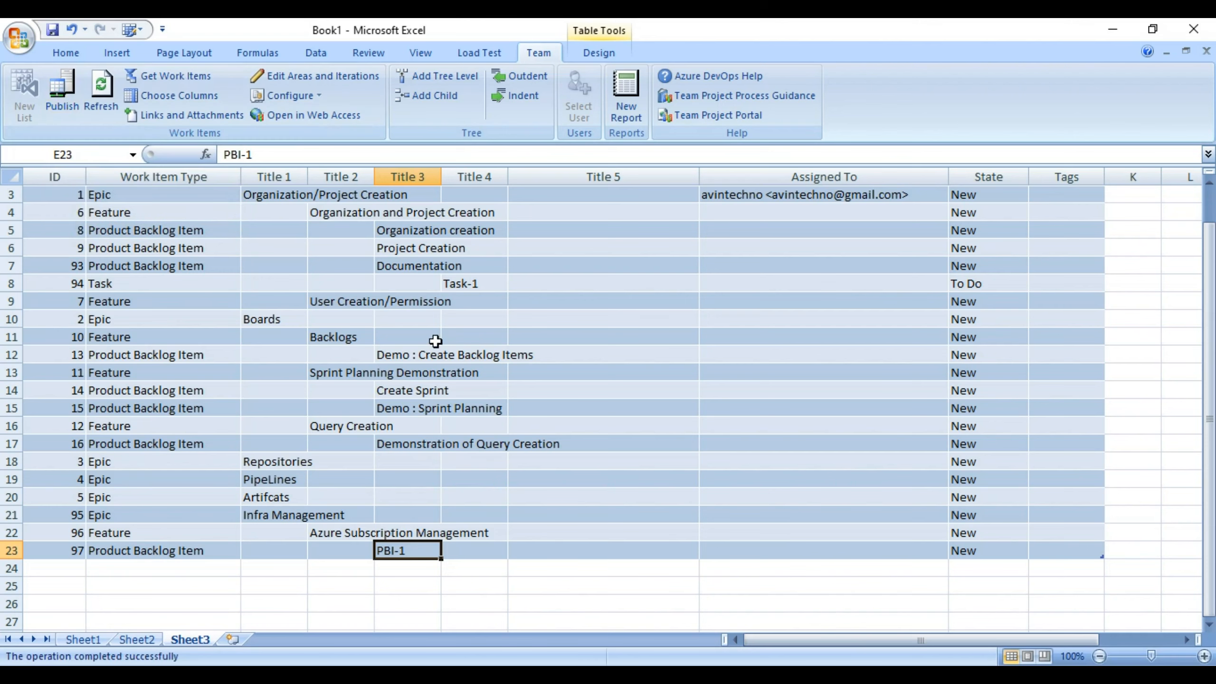
pyautogui.hotkey('alt', 'Tab')
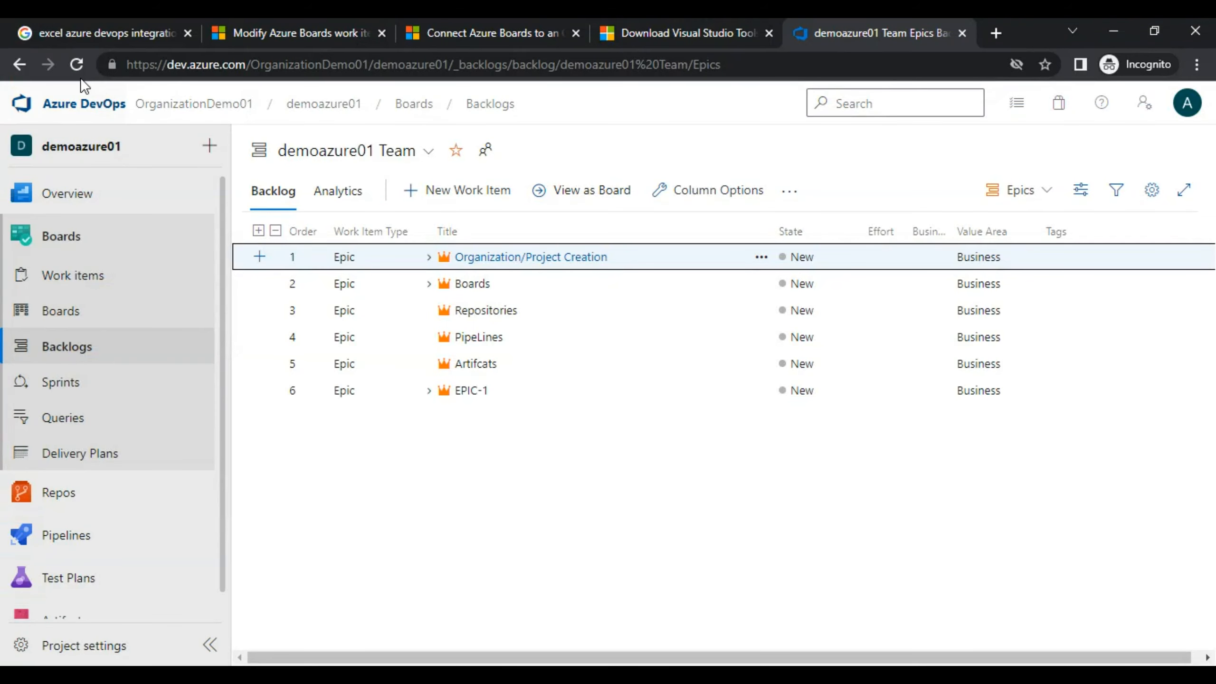
# Reload the Epics backlog and expand Infra Management and Azure Subscription Management to show PBI-1.
pyautogui.press('F5')
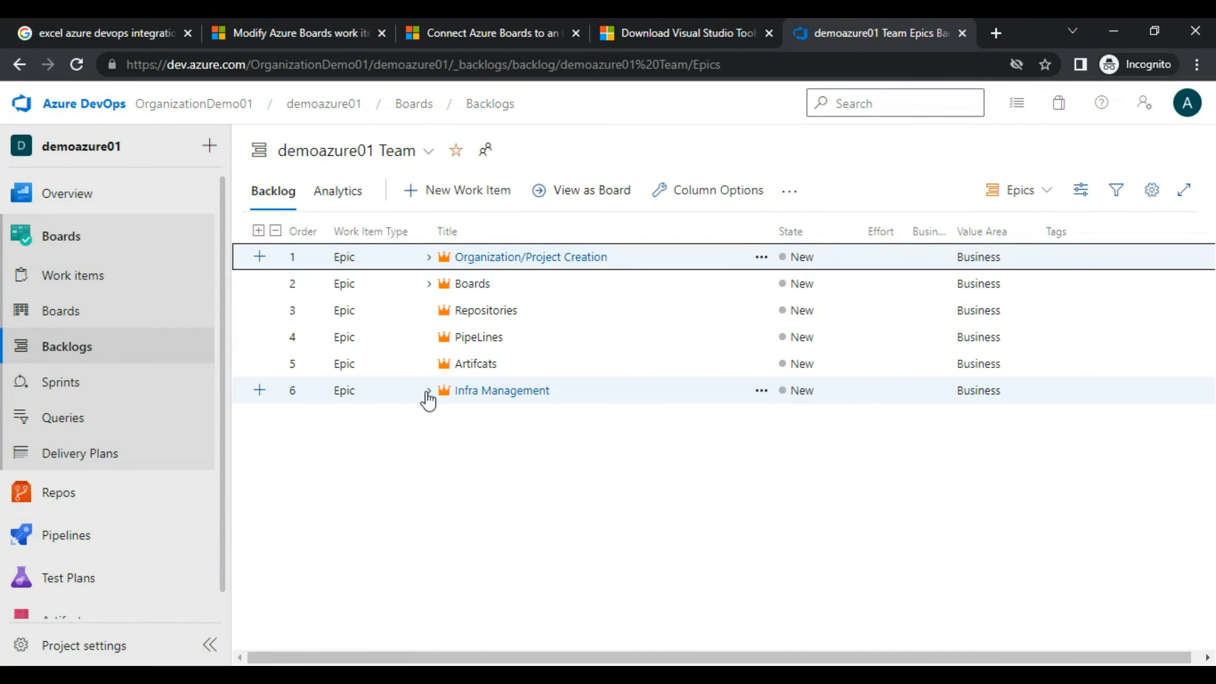
pyautogui.click(428, 391)
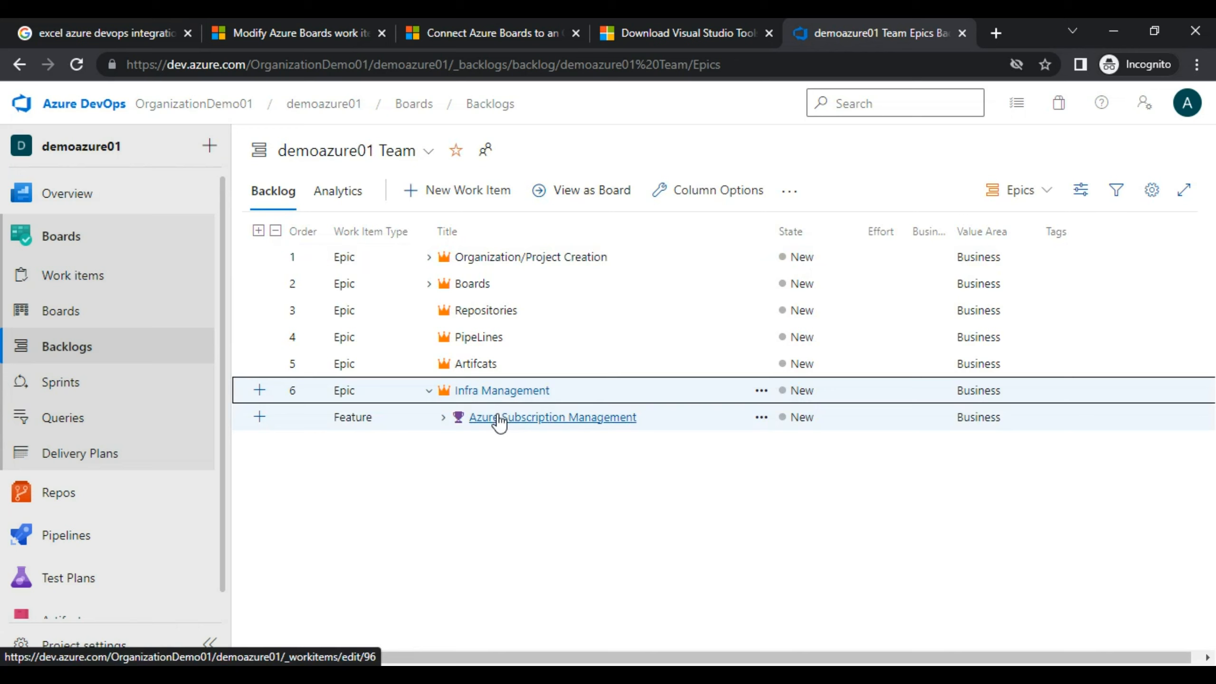
pyautogui.click(443, 418)
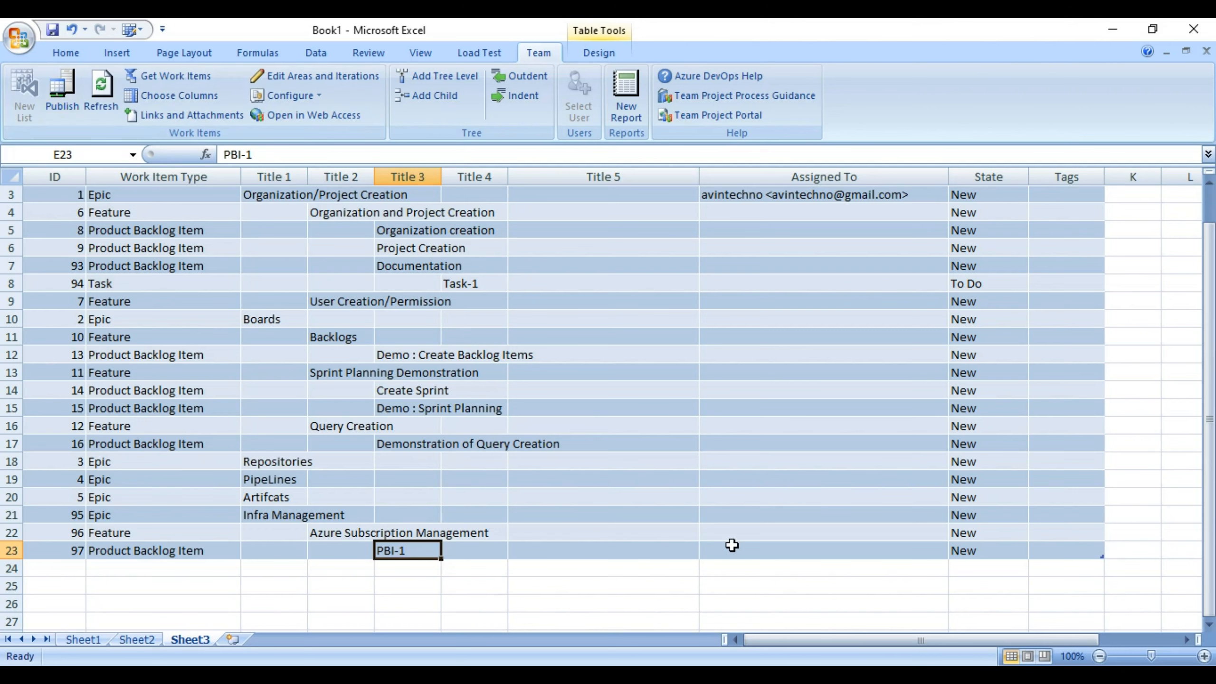
pyautogui.moveTo(1210, 412); pyautogui.dragTo(1198, 312)
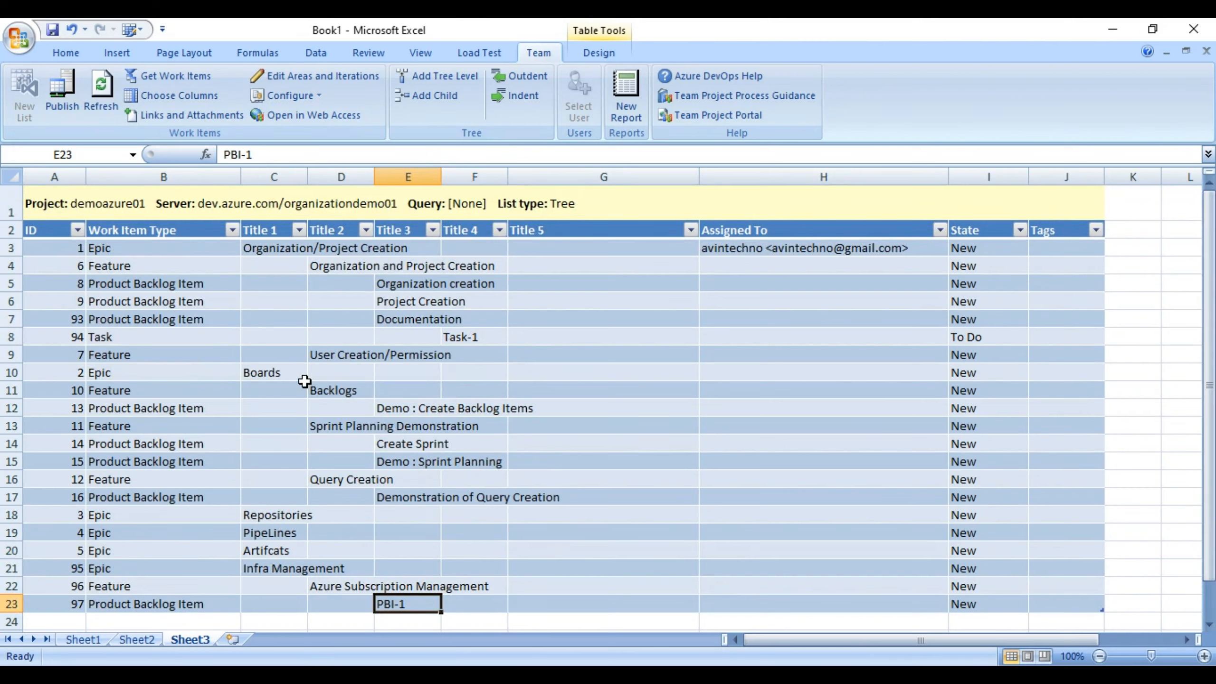
pyautogui.click(270, 301)
pyautogui.click(605, 302)
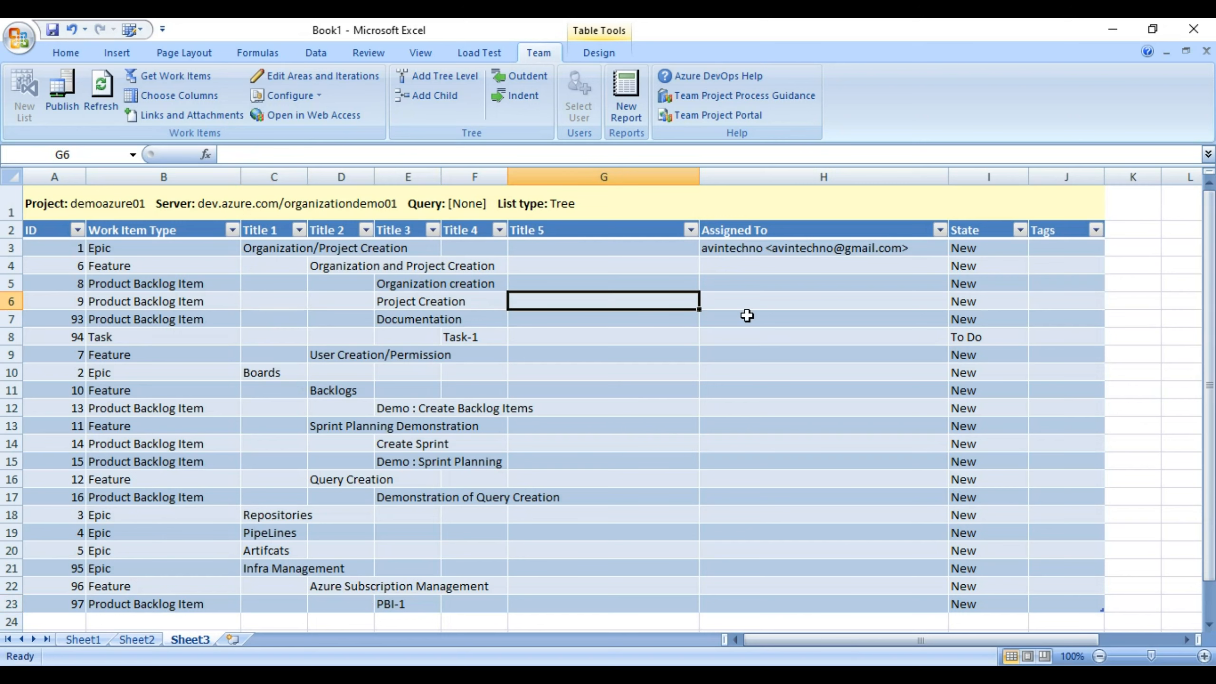
pyautogui.click(747, 316)
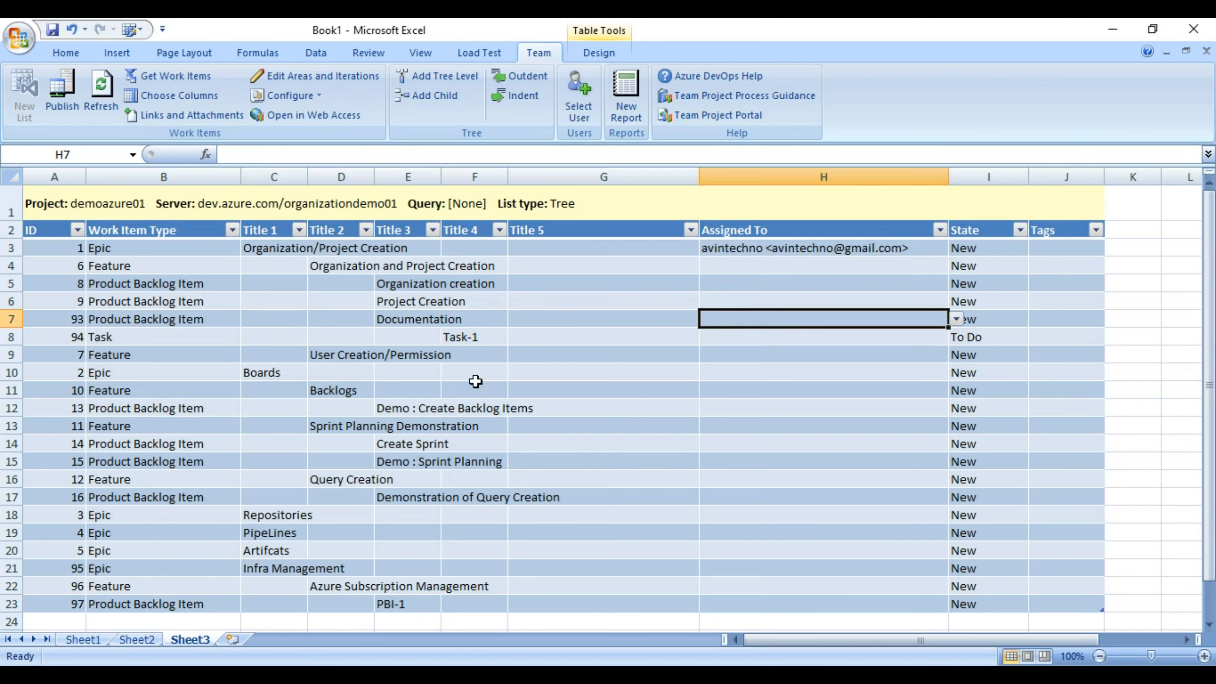
pyautogui.click(264, 282)
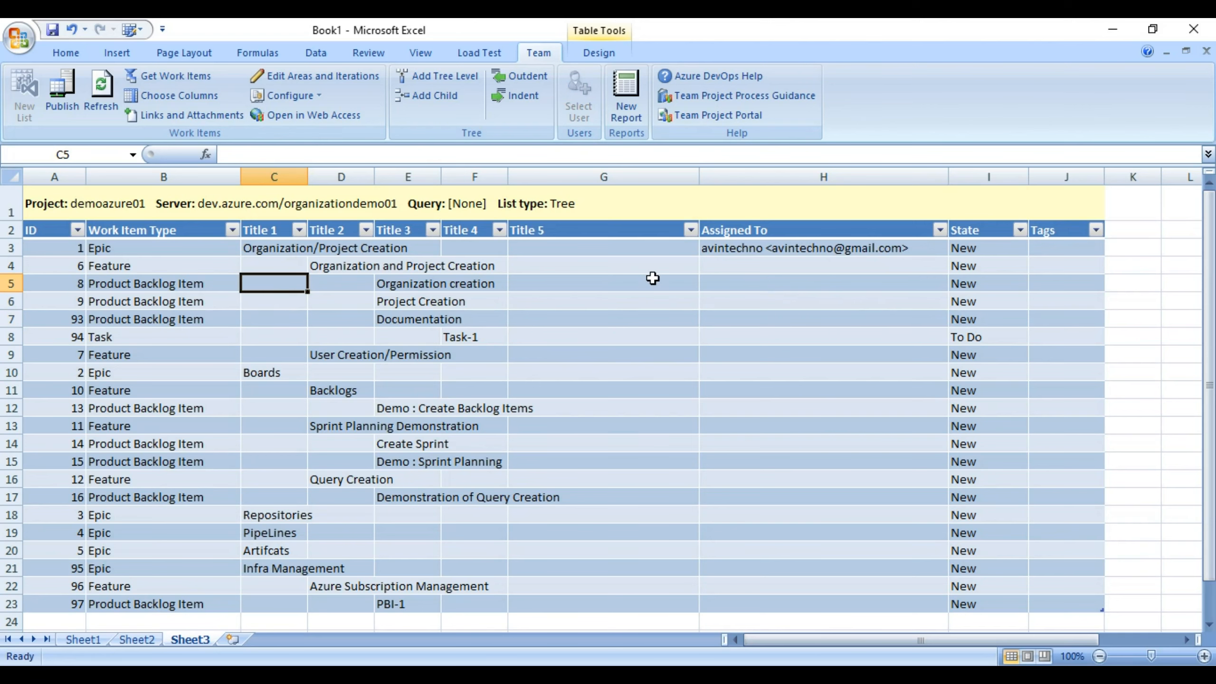
pyautogui.hotkey('alt', 'Tab')
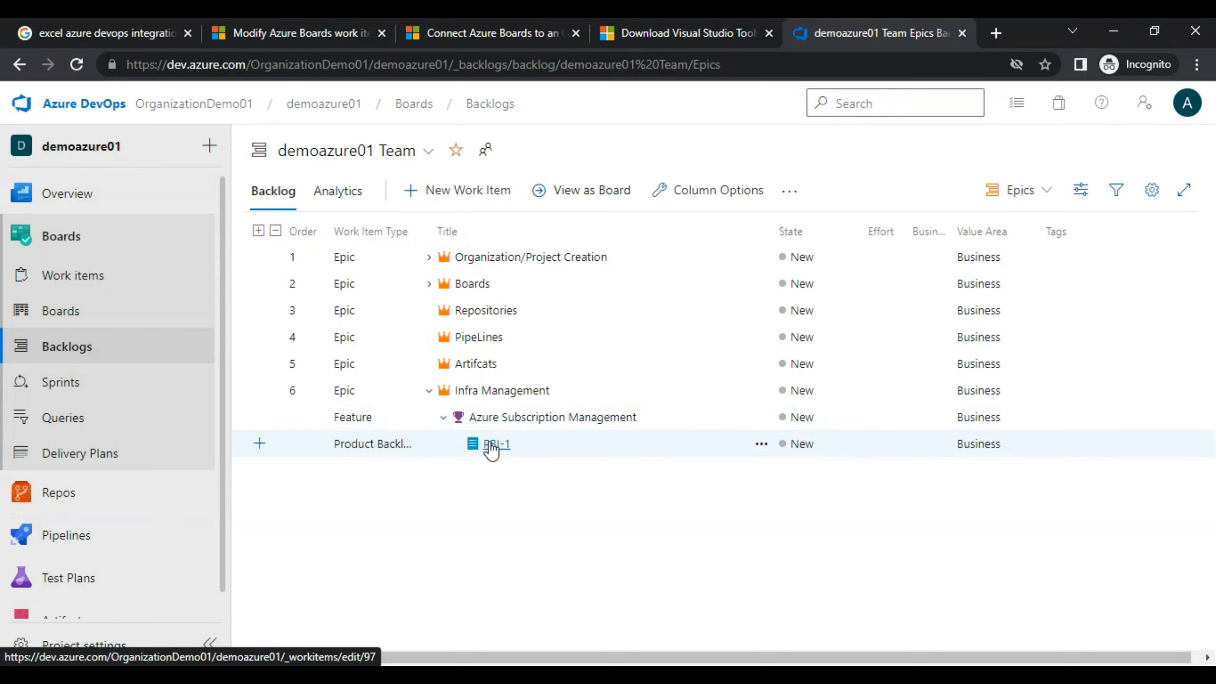
pyautogui.click(486, 418)
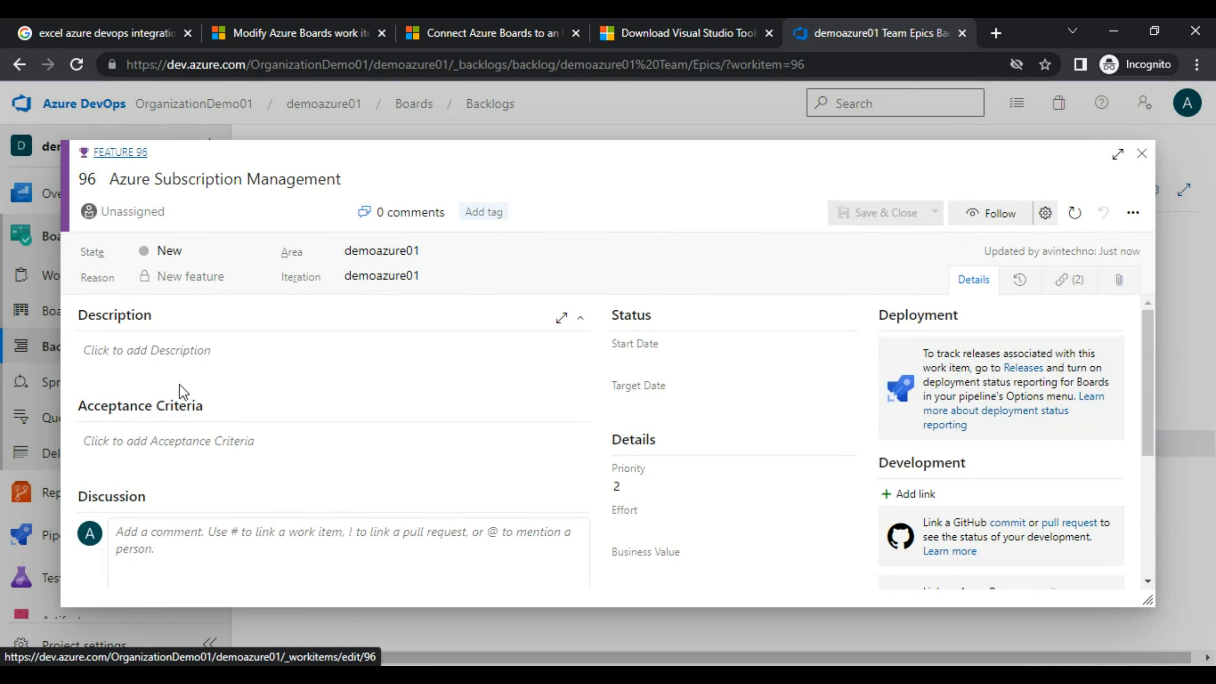
pyautogui.click(123, 350)
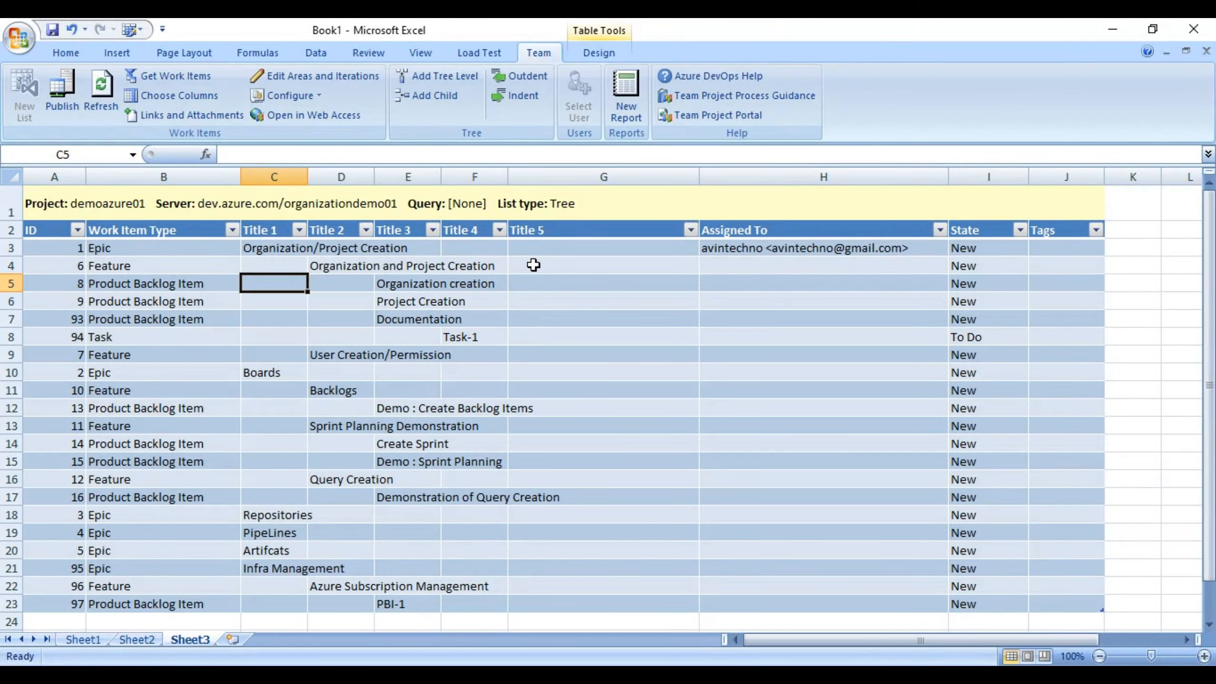
pyautogui.click(534, 265)
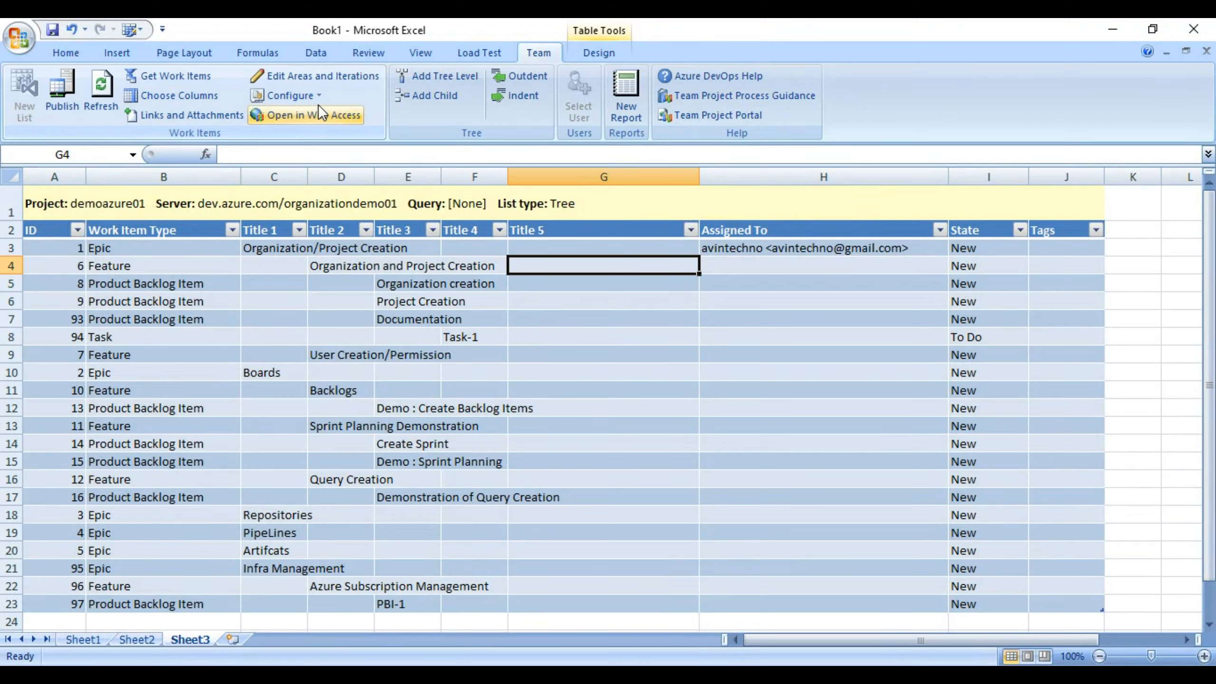
# Add the Feature Effort field as a list column placed below Title, before Assigned To.
pyautogui.click(143, 100)
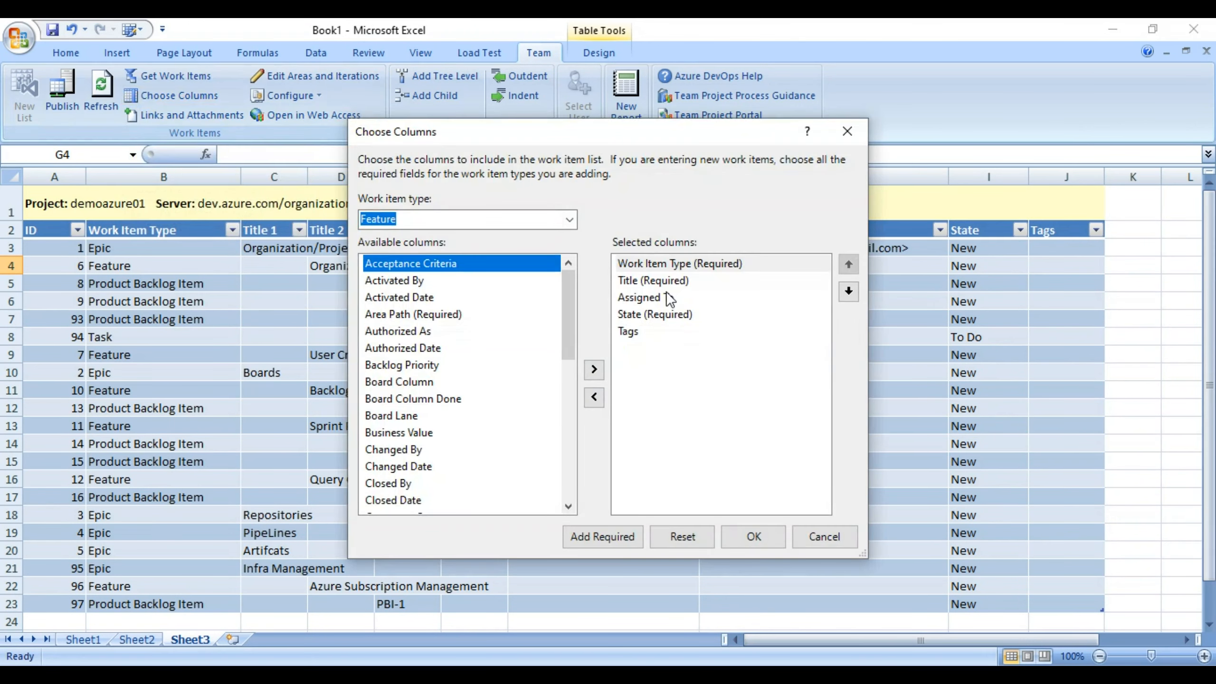
pyautogui.click(570, 220)
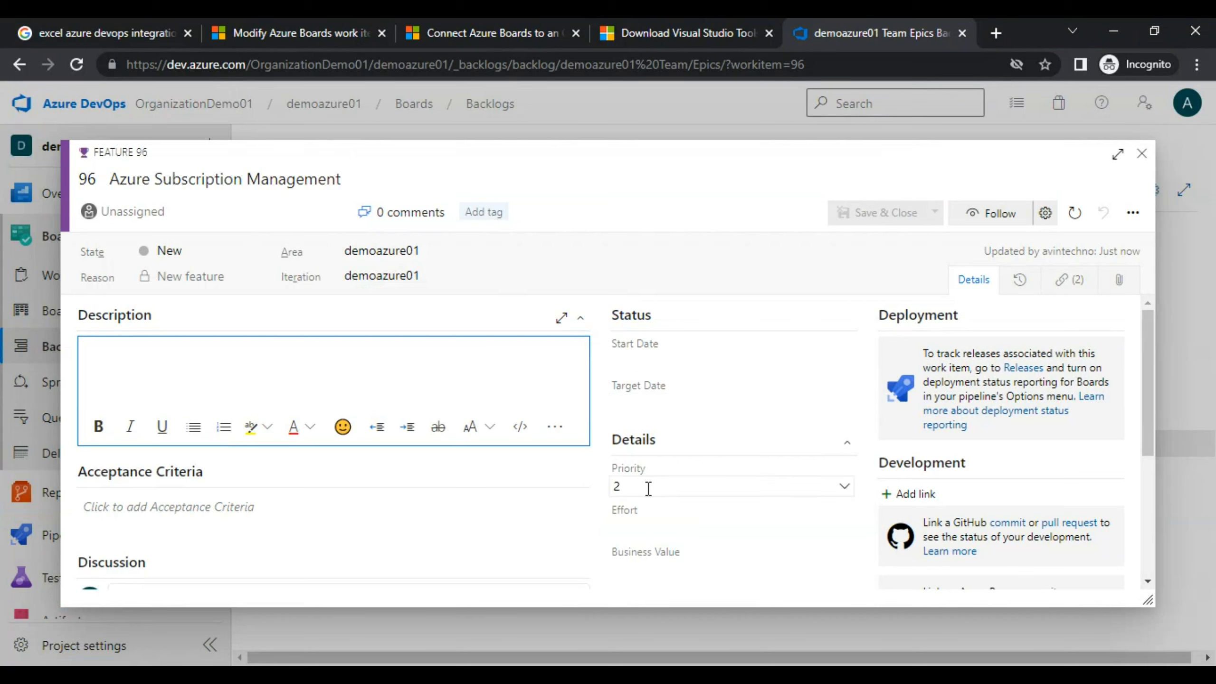
pyautogui.click(636, 522)
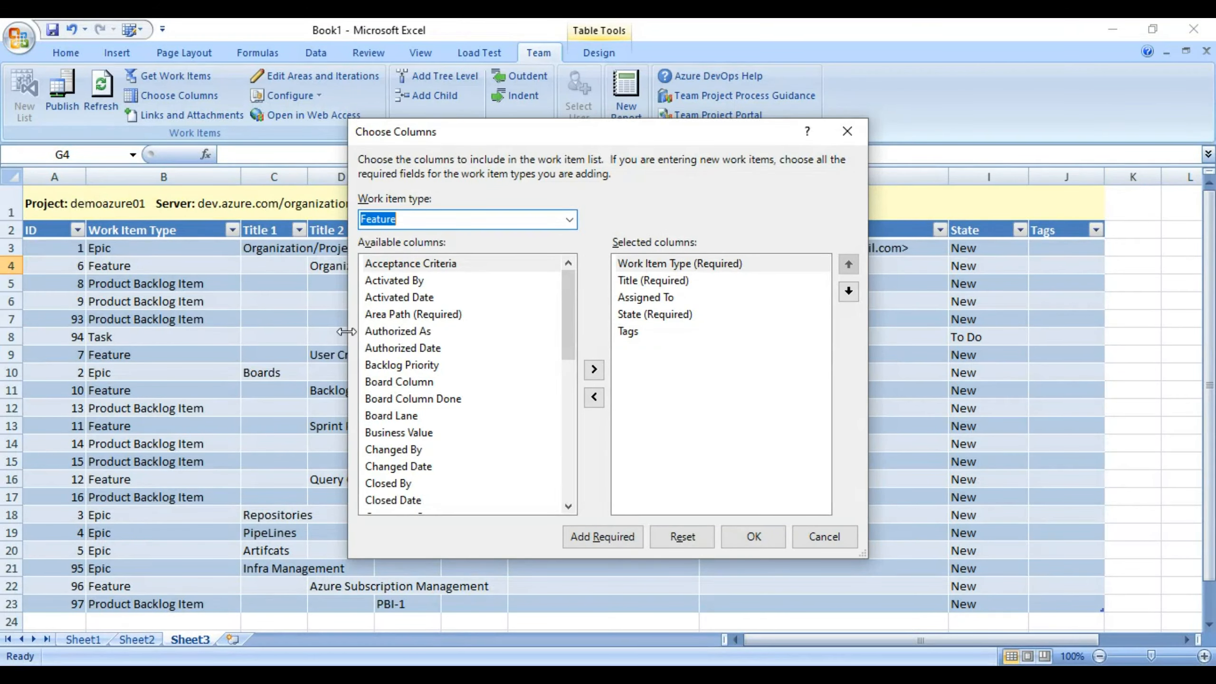
pyautogui.click(461, 348)
pyautogui.press('e')
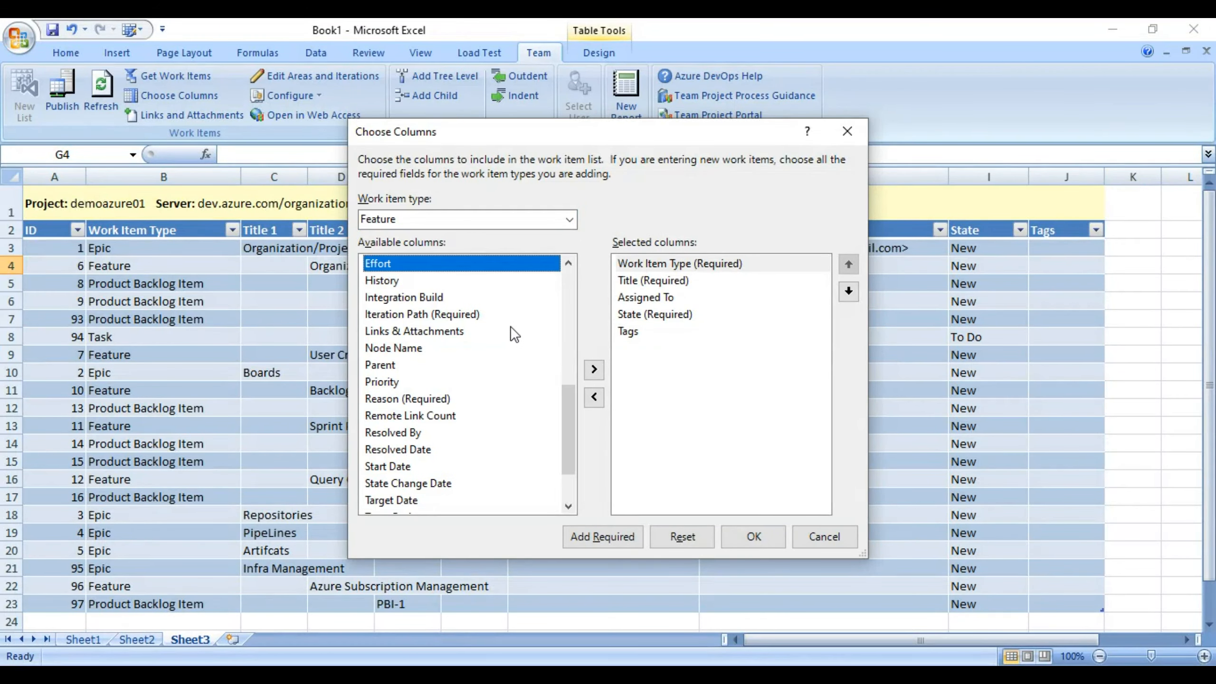
pyautogui.click(594, 374)
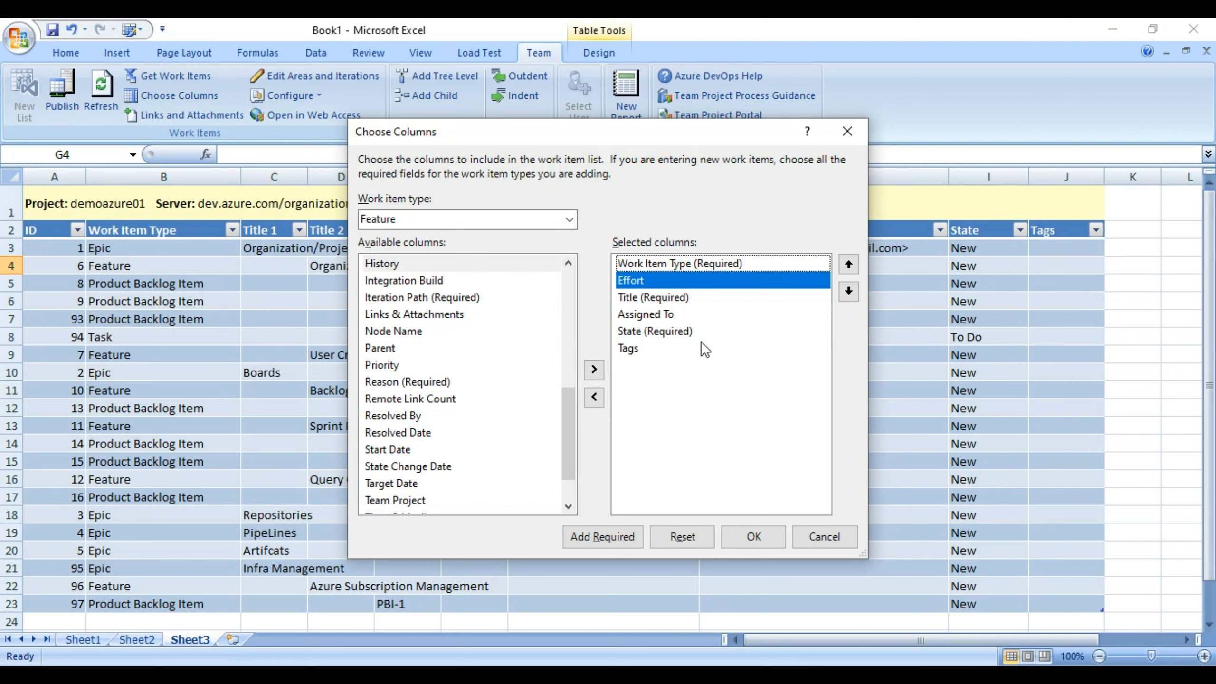
pyautogui.click(849, 291)
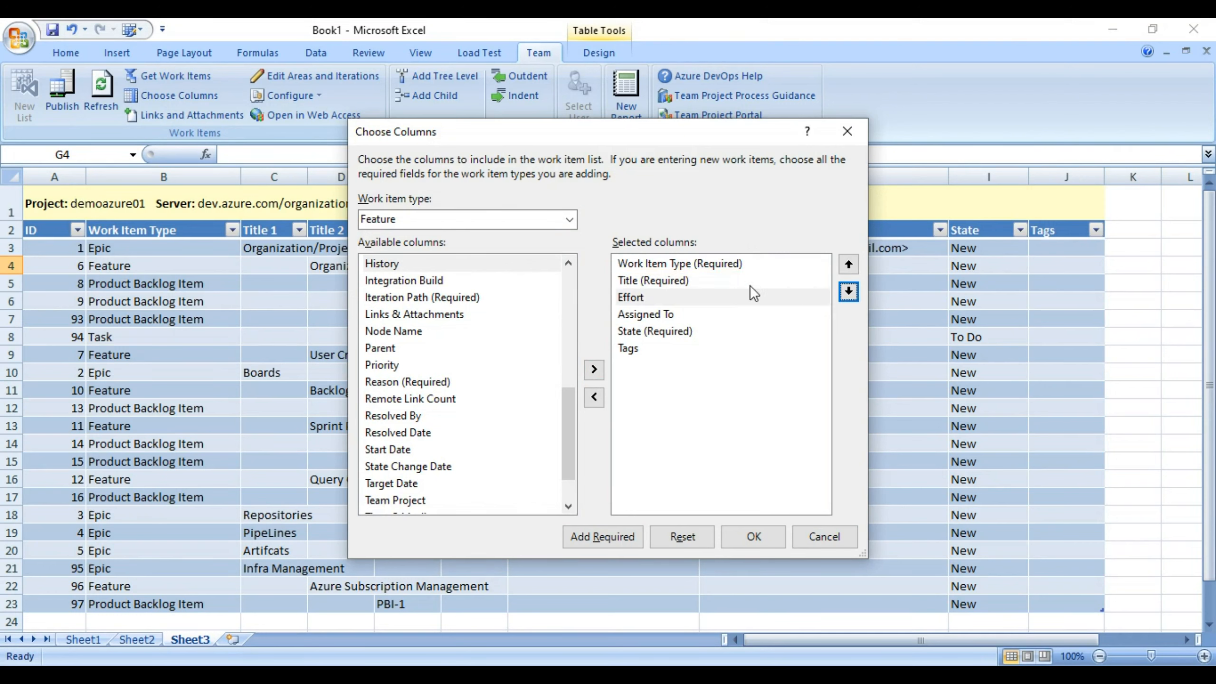
pyautogui.click(640, 297)
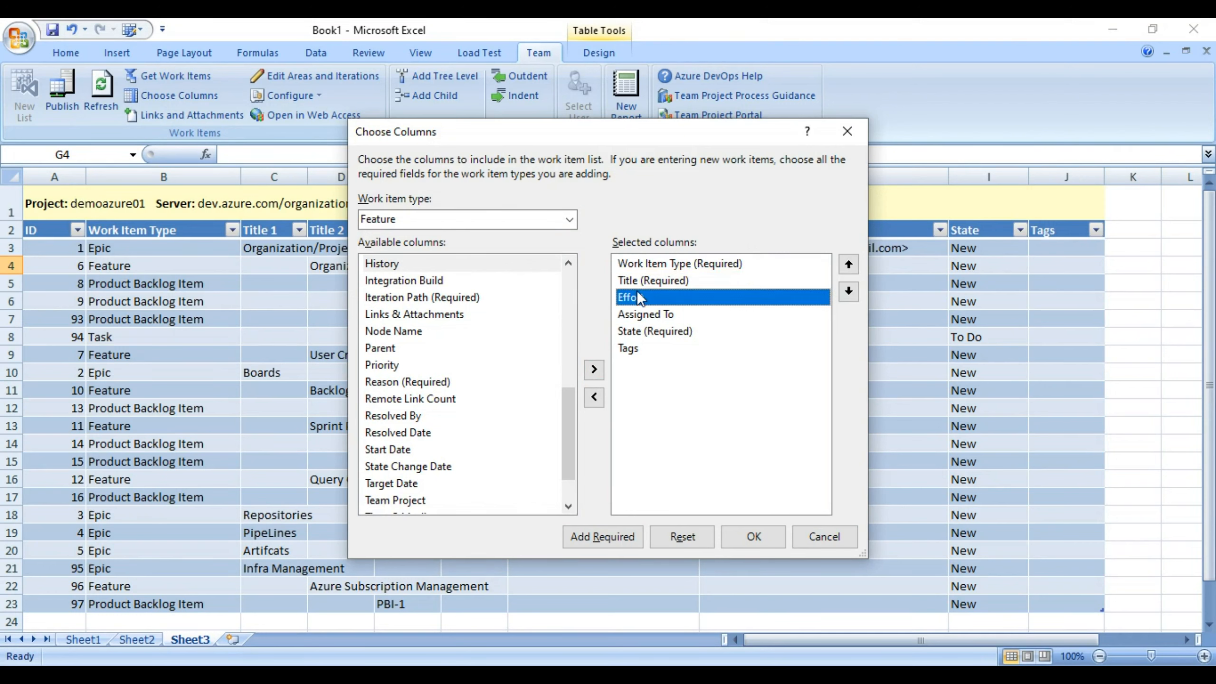
pyautogui.click(751, 553)
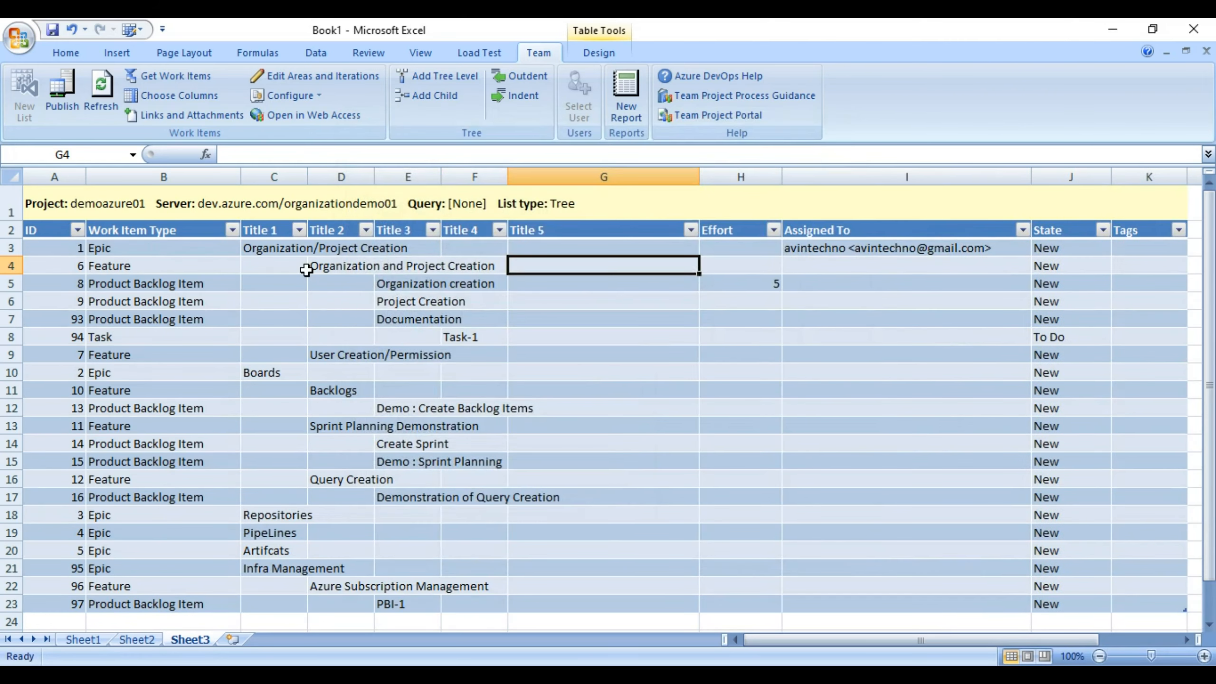
# Review the Effort cells and enter an Effort of 10 for Azure Subscription Management.
pyautogui.click(735, 252)
pyautogui.click(728, 269)
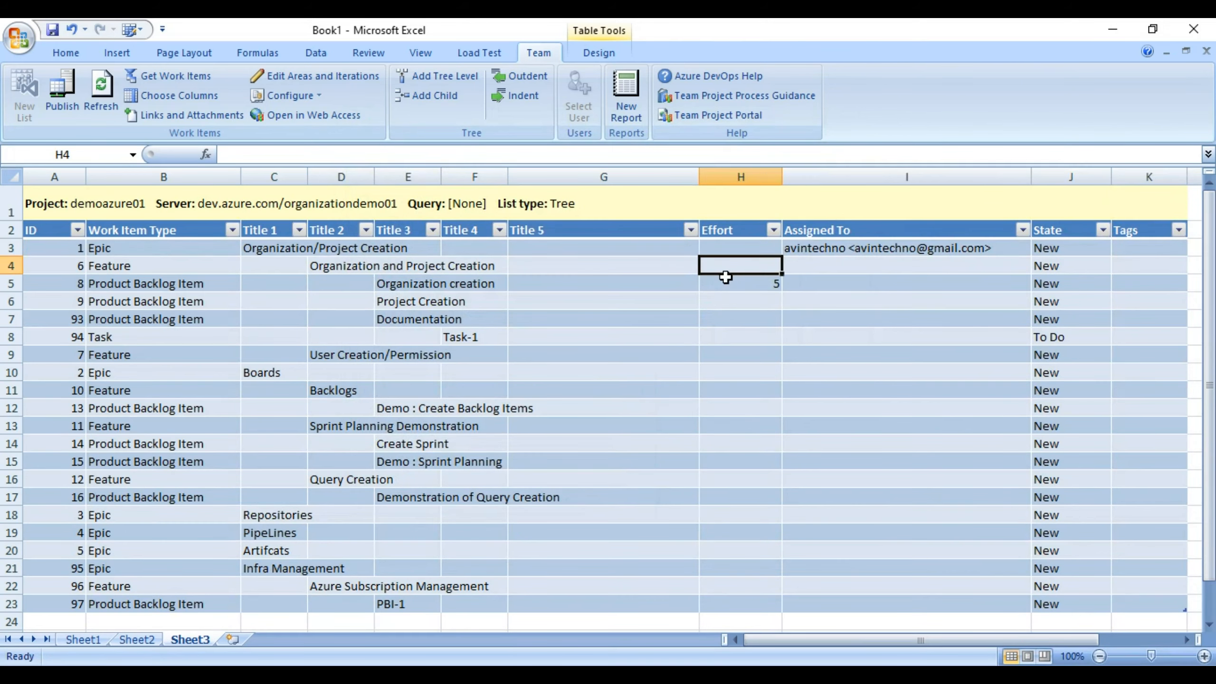
pyautogui.click(726, 279)
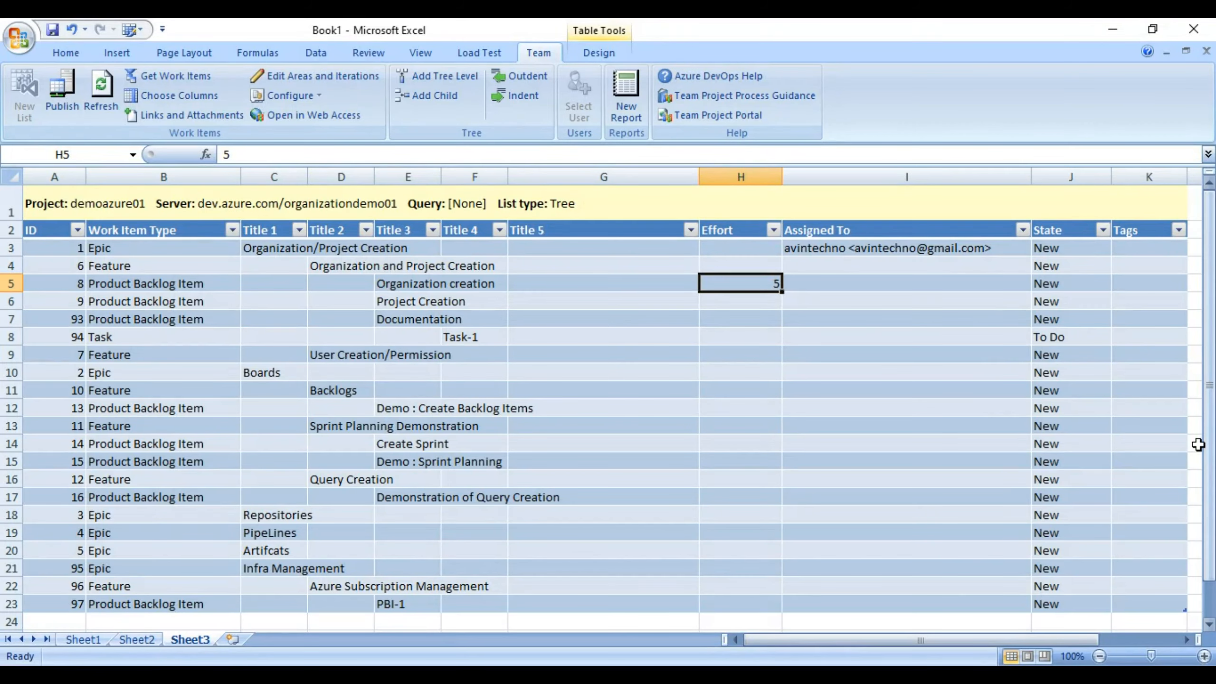
pyautogui.click(333, 587)
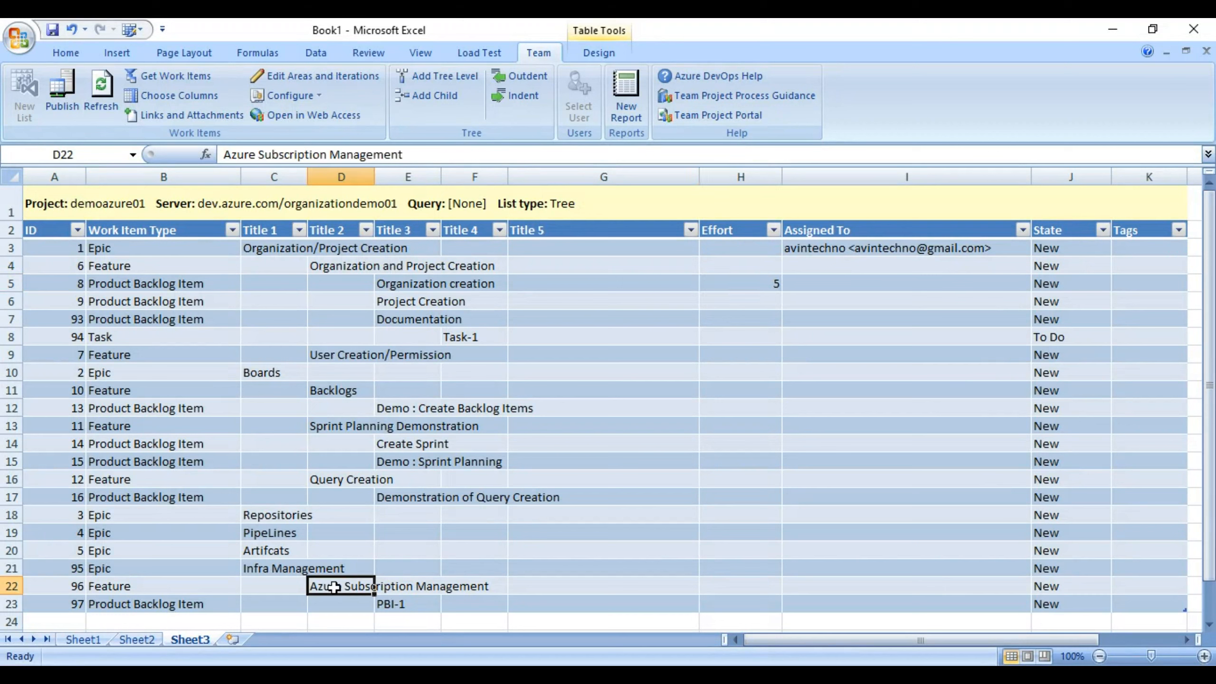
pyautogui.click(734, 585)
pyautogui.write('10')
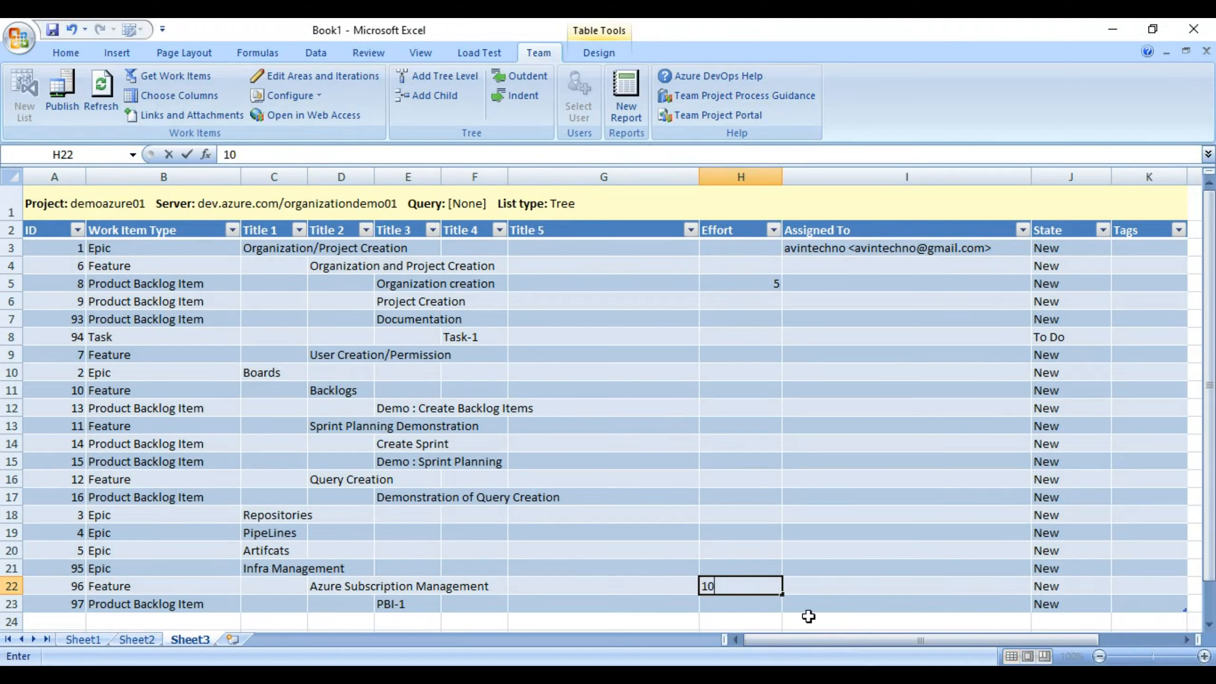
pyautogui.click(720, 600)
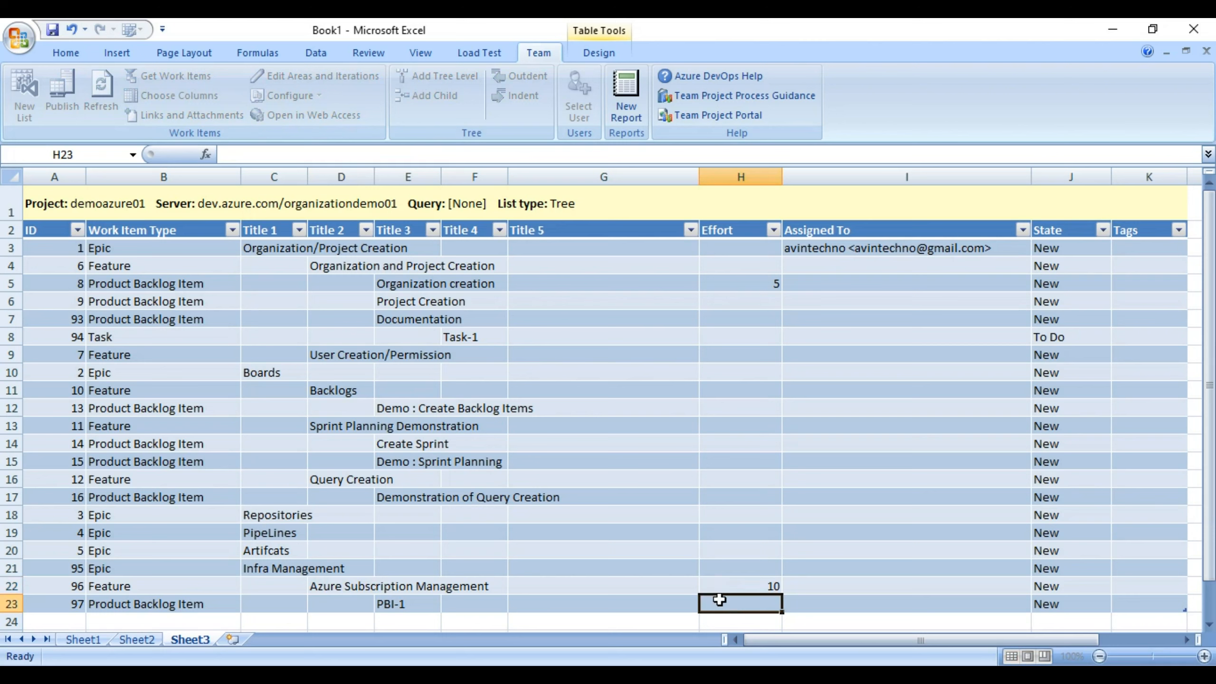
# Change Organization creation's Effort to 15 and publish the Effort changes to Azure DevOps.
pyautogui.click(749, 283)
pyautogui.doubleClick(750, 284)
pyautogui.write('1')
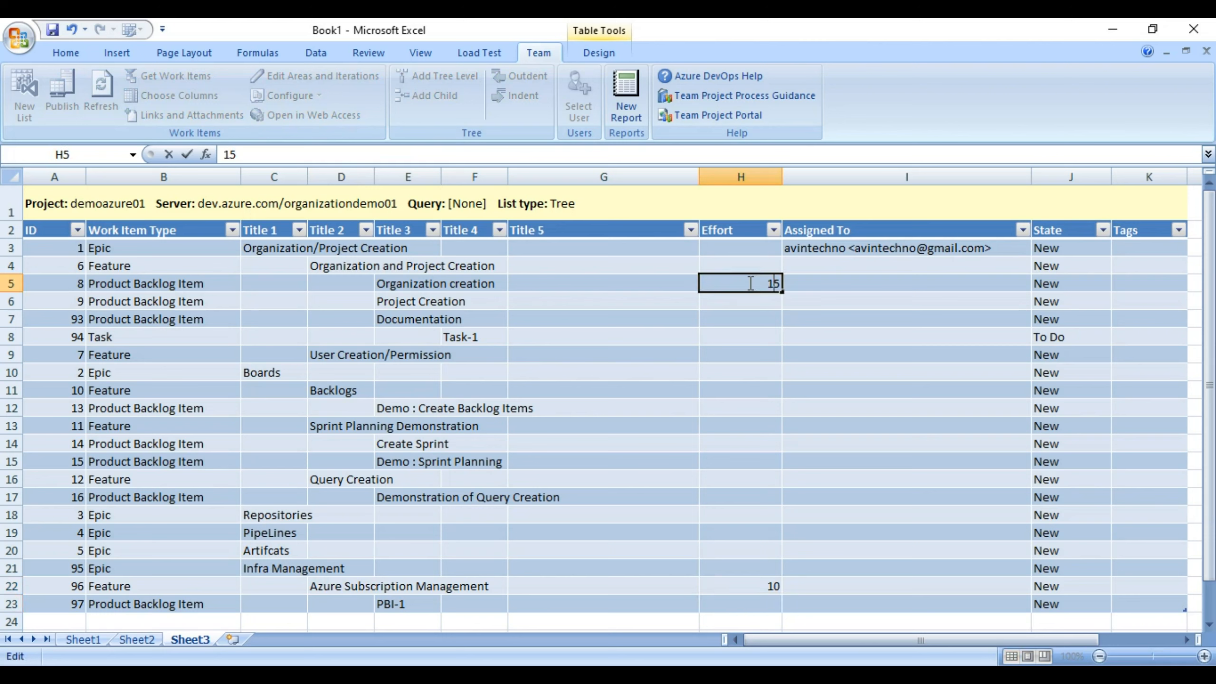
pyautogui.press('Return')
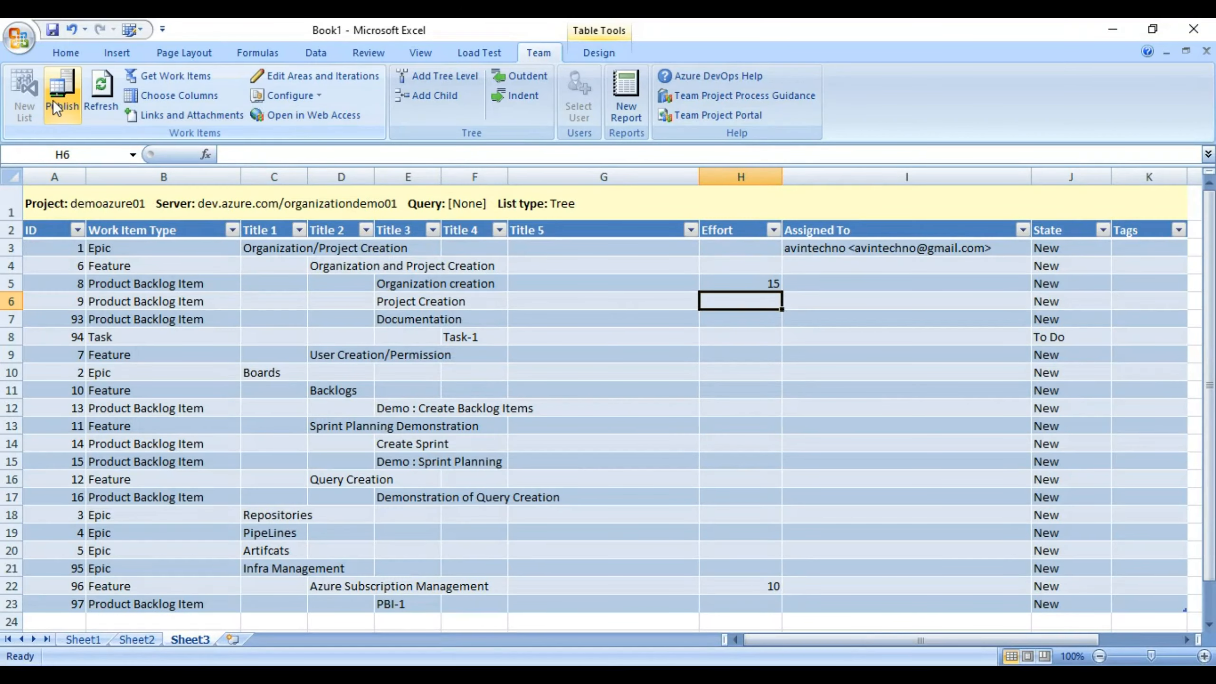
pyautogui.click(53, 100)
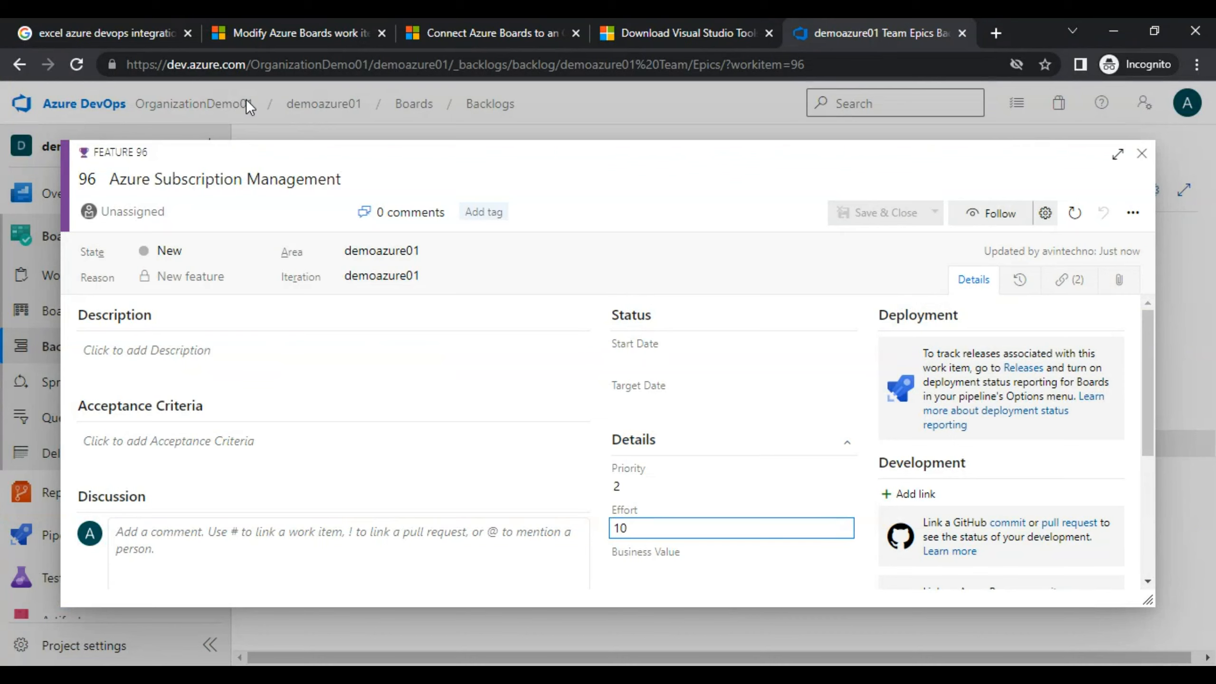
# Reload Azure DevOps to confirm feature 96 shows Effort 10, then return to Excel.
pyautogui.click(87, 67)
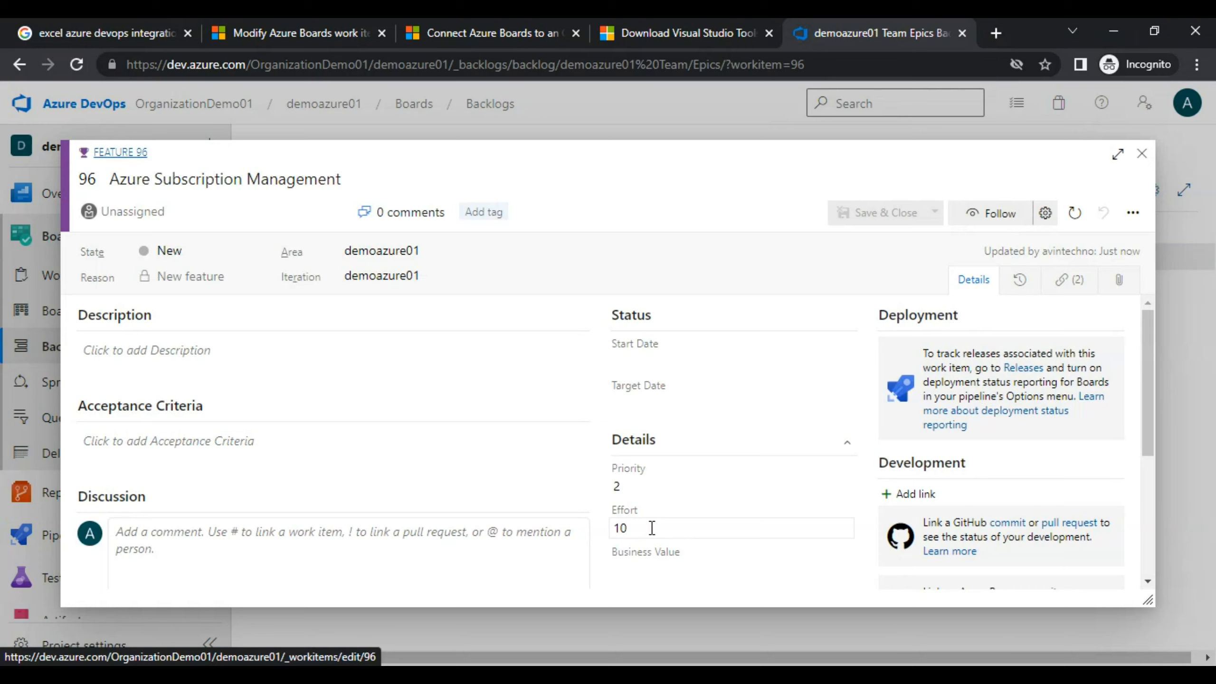
pyautogui.hotkey('alt', 'Tab')
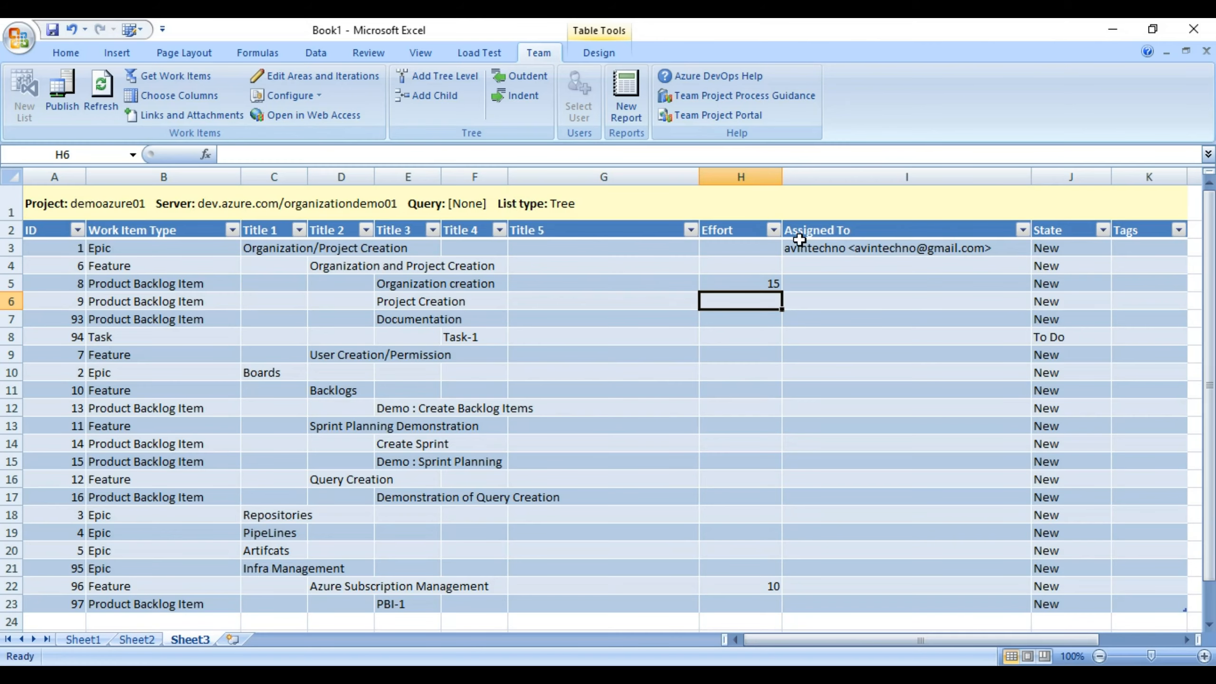
# Check the Choose Columns work item type list, leaving Epic unchanged, then return to Azure DevOps.
pyautogui.rightClick(737, 585)
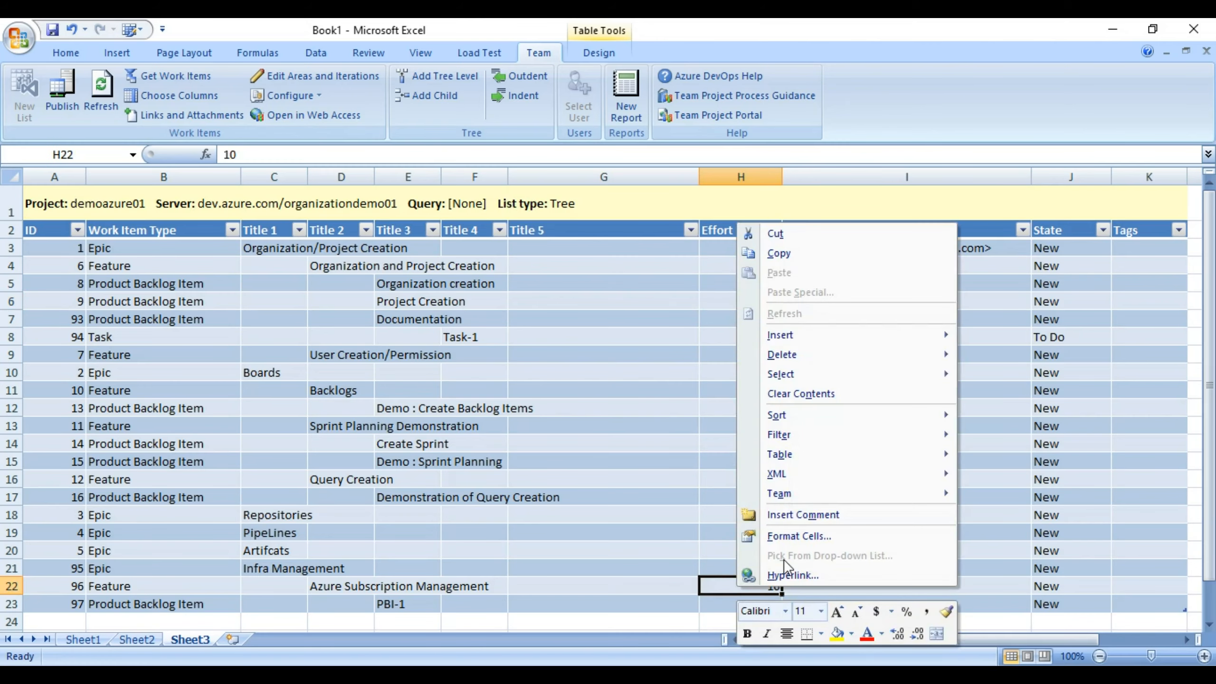
pyautogui.click(564, 506)
pyautogui.click(609, 370)
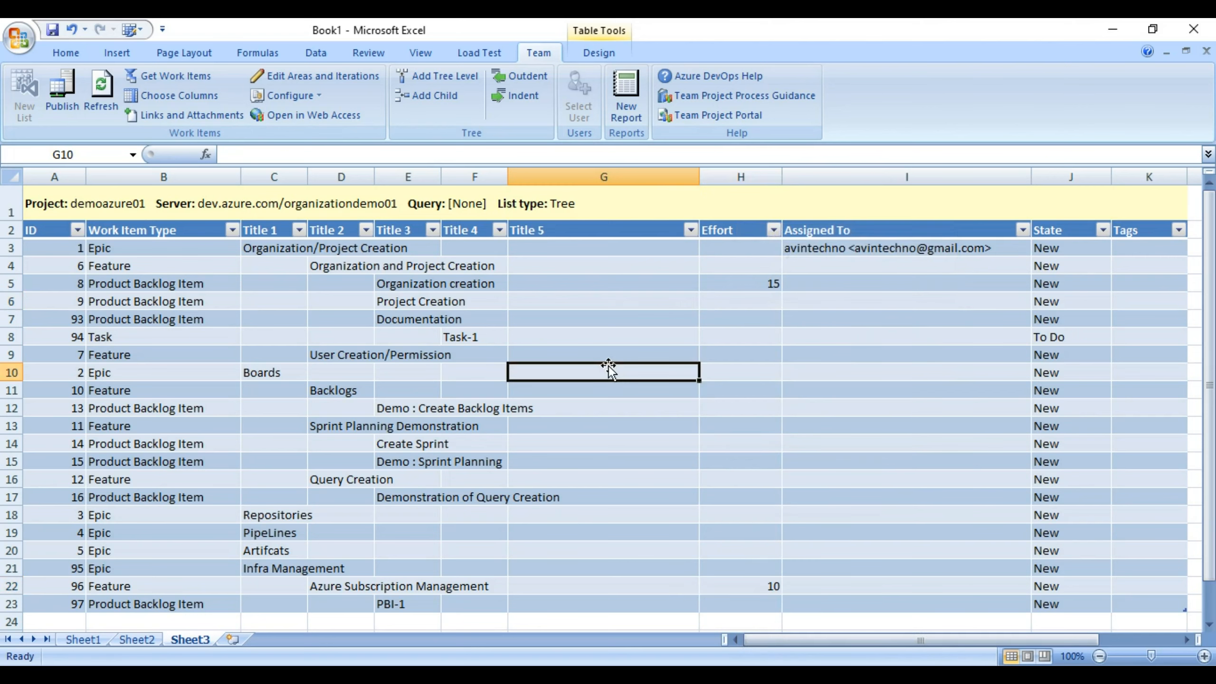
pyautogui.click(185, 94)
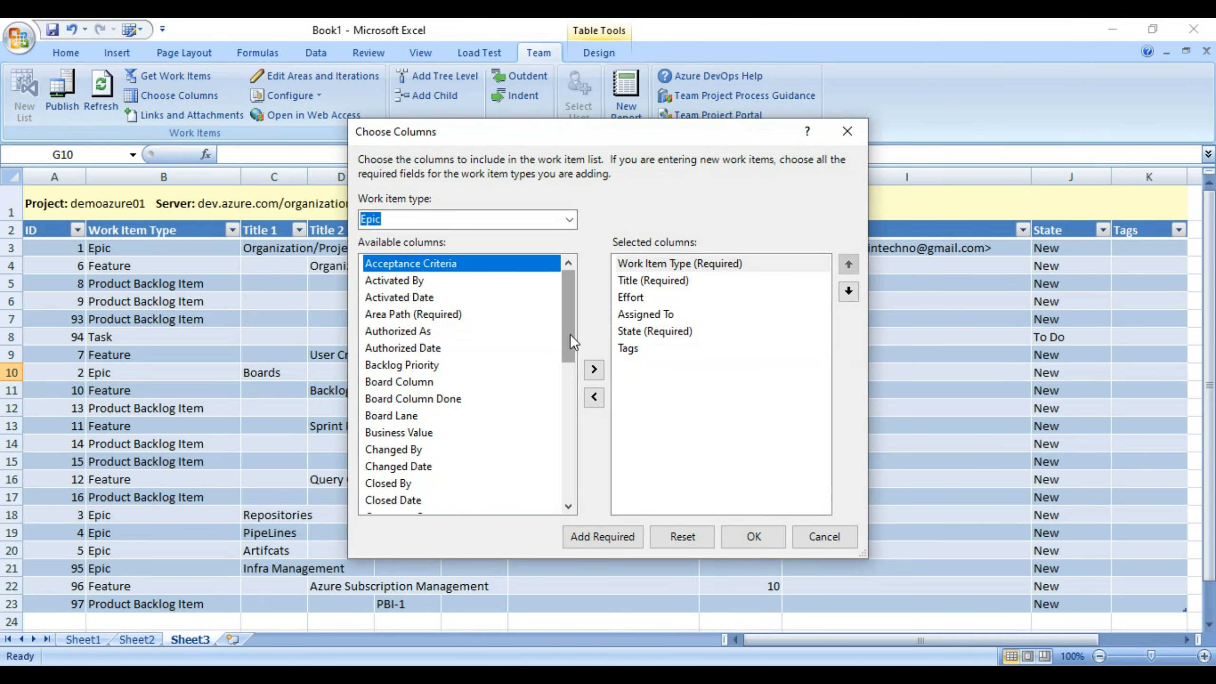
pyautogui.click(570, 220)
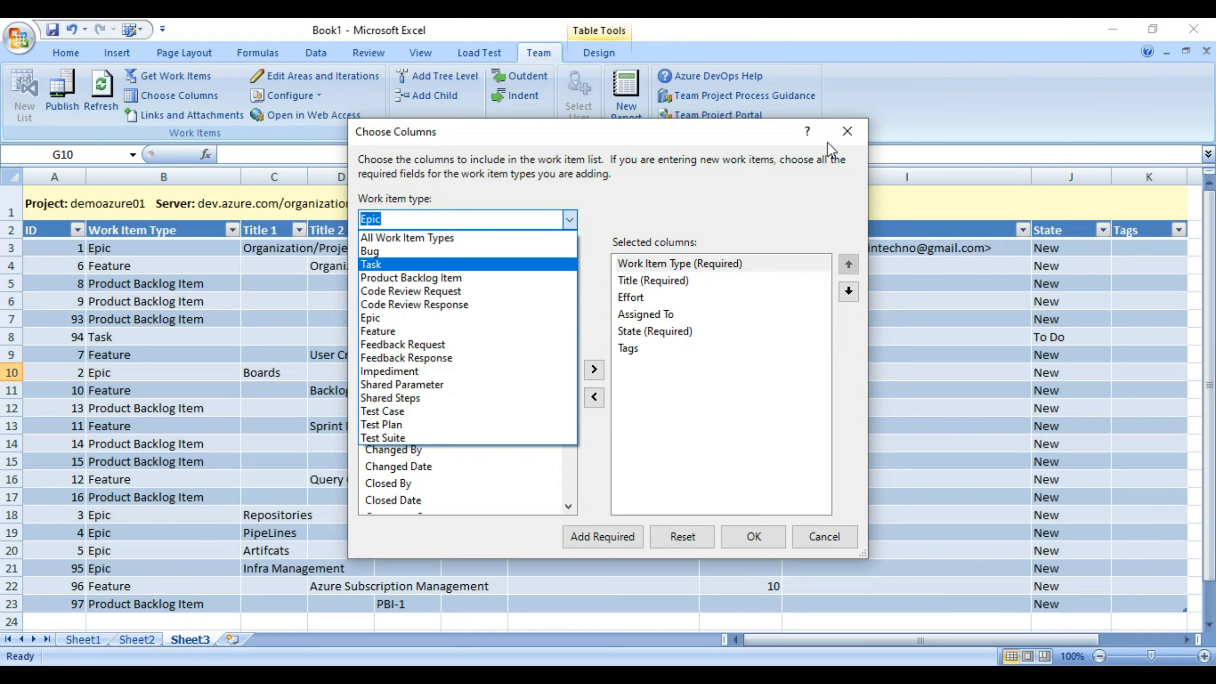
pyautogui.click(844, 125)
pyautogui.click(843, 125)
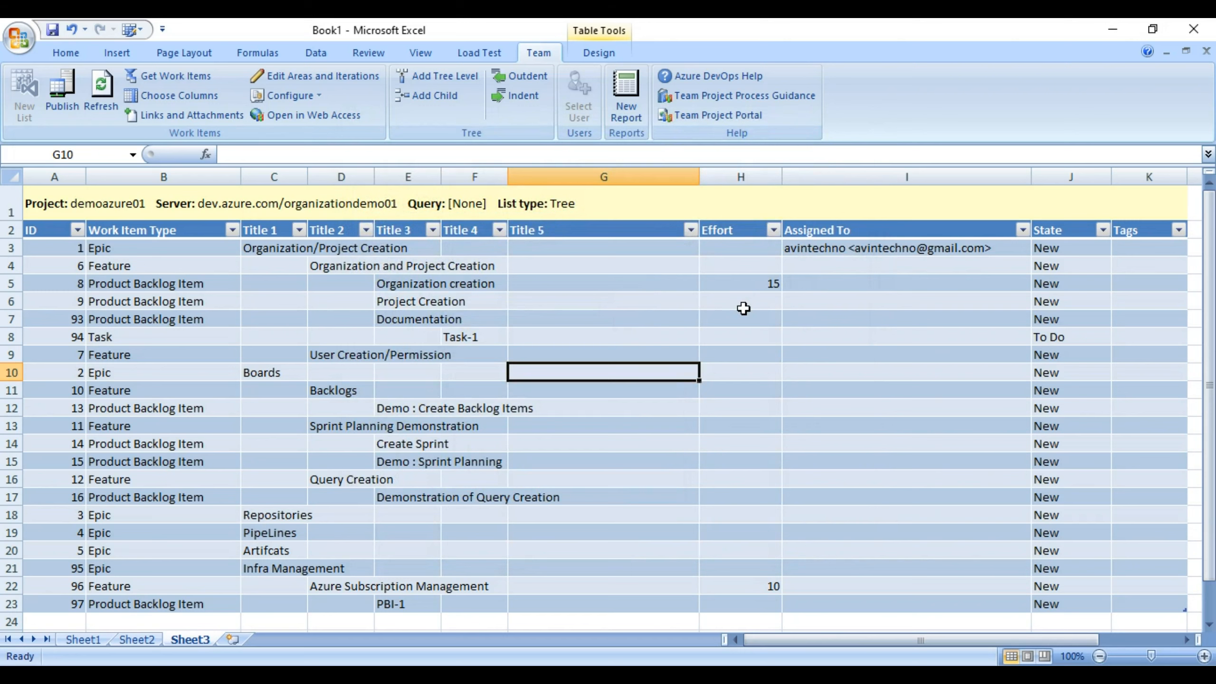
pyautogui.click(460, 390)
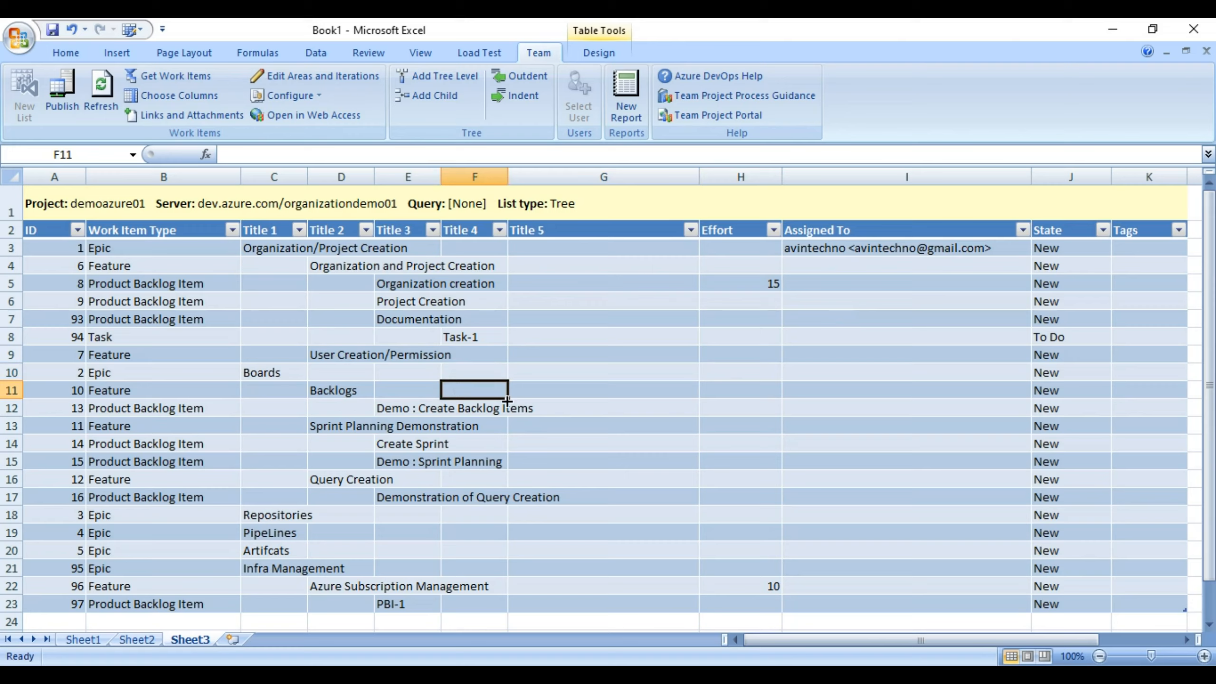
pyautogui.hotkey('alt', 'Tab')
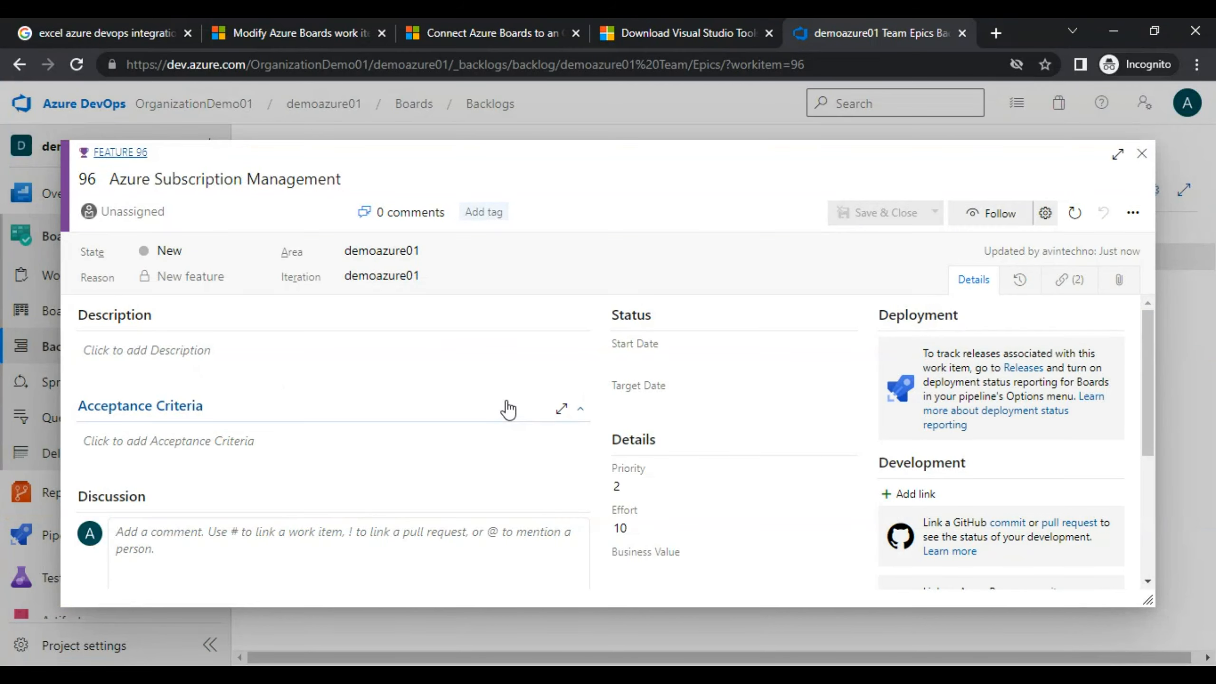
# Close the Feature 96 work item and return to the backlog.
pyautogui.rightClick(1141, 157)
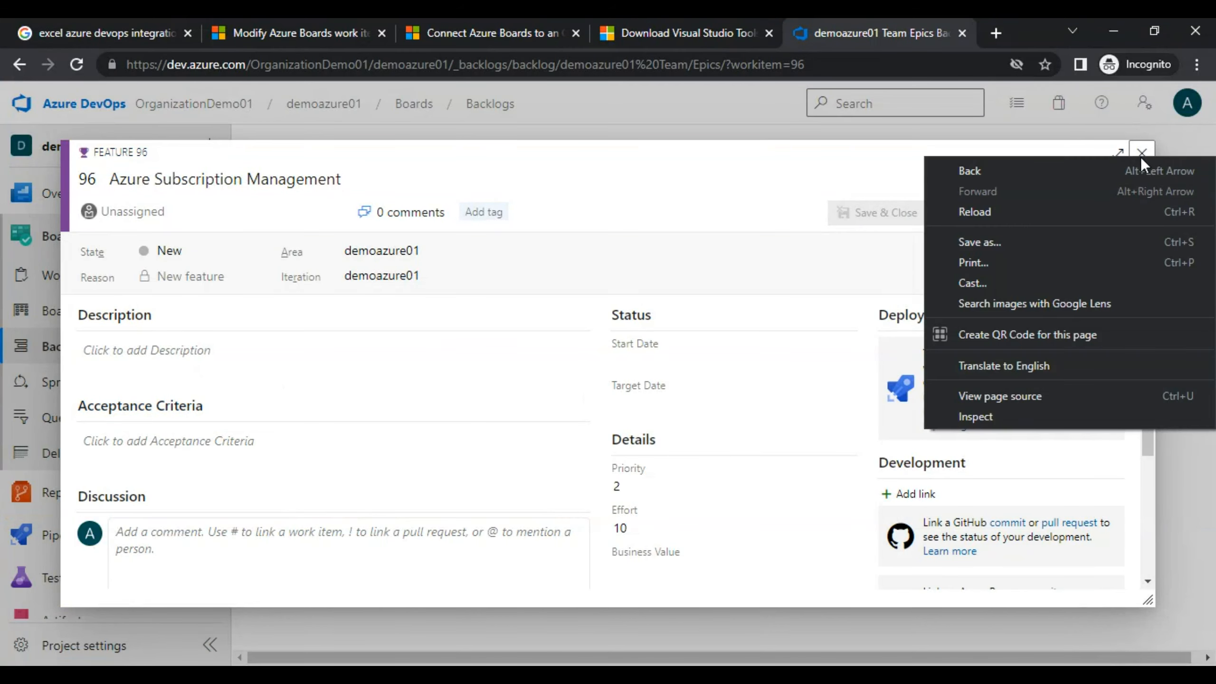
pyautogui.click(863, 148)
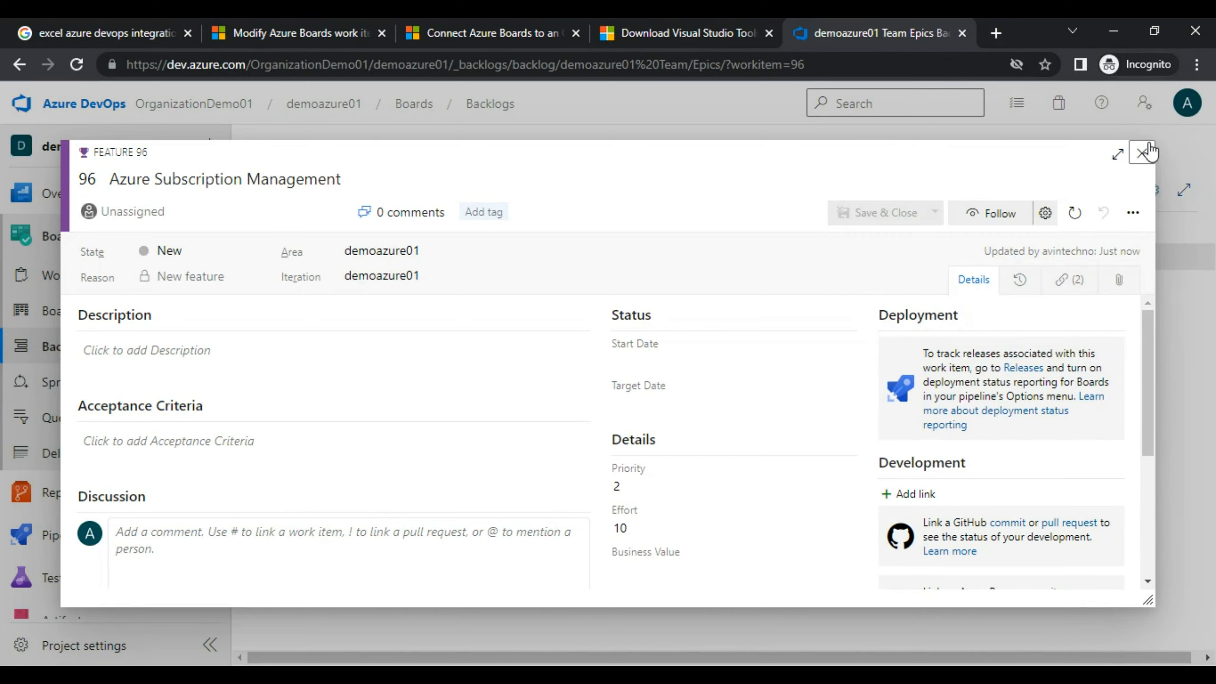
pyautogui.click(1143, 154)
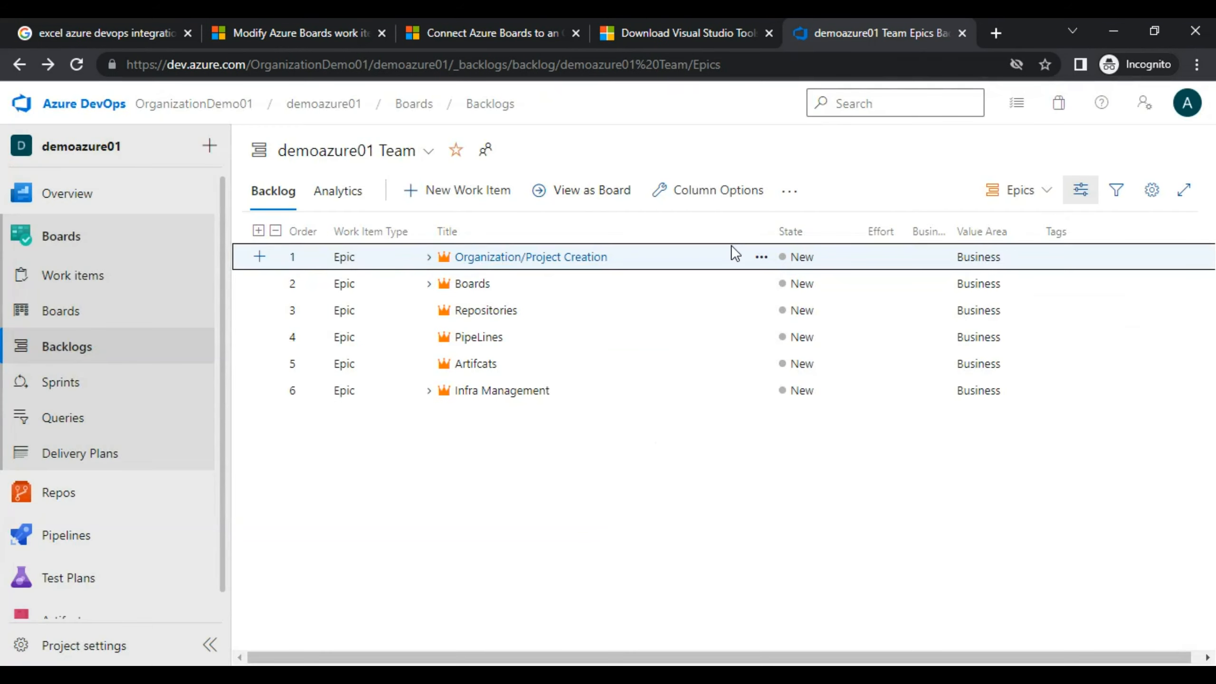
# Run the Return All Work Items query, export the results to CSV, and open the download.
pyautogui.click(52, 418)
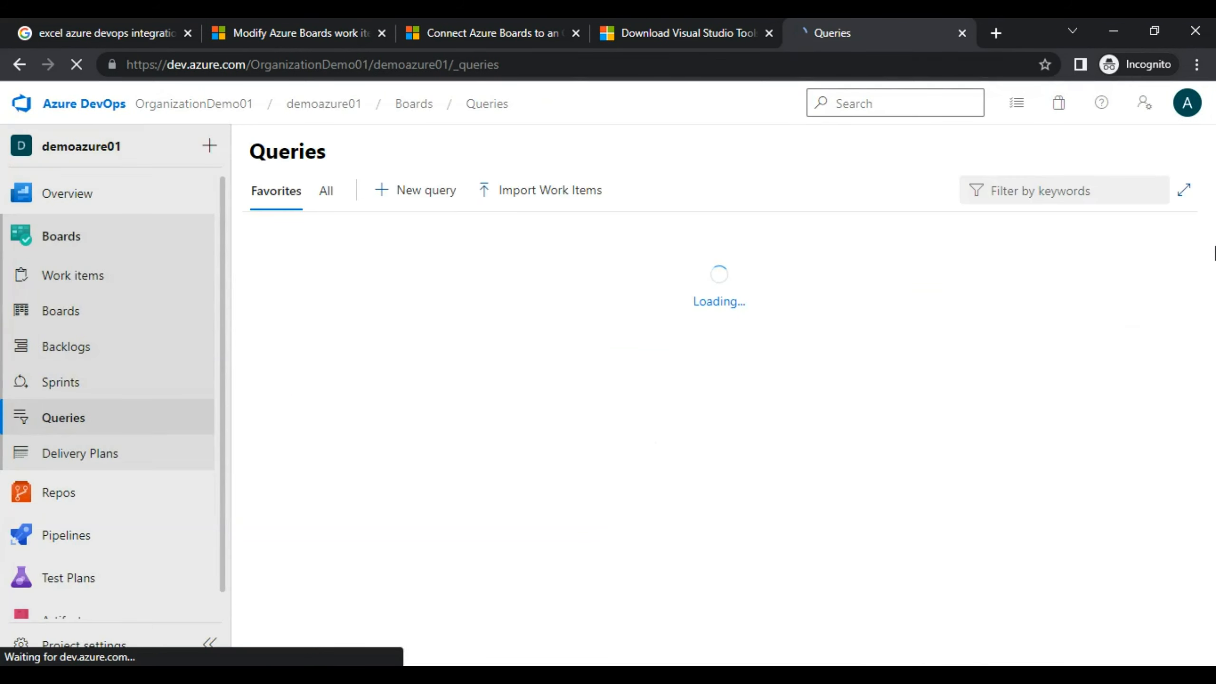
pyautogui.click(362, 293)
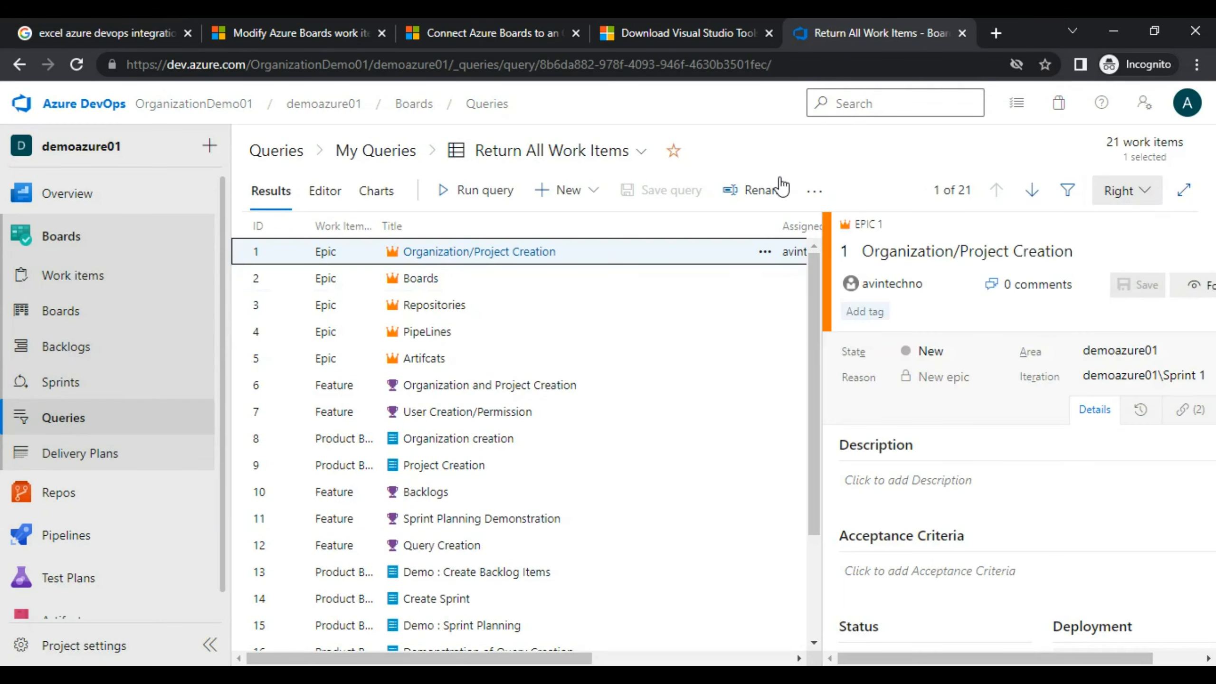
pyautogui.click(473, 193)
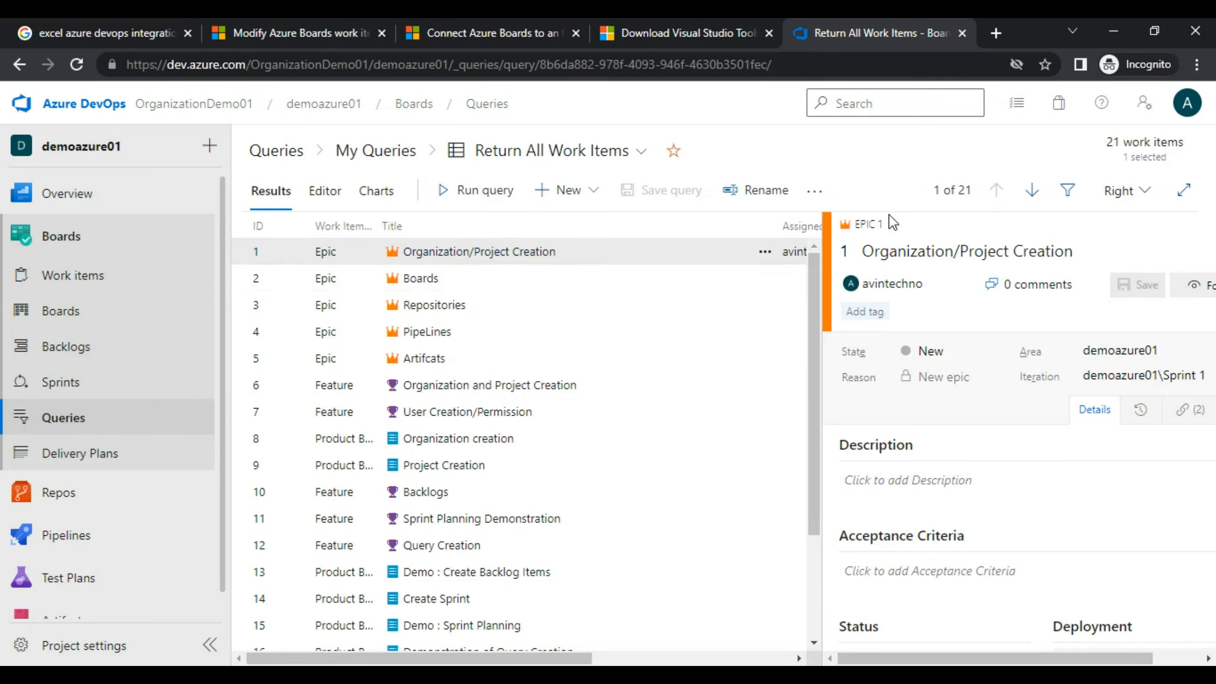
pyautogui.click(814, 191)
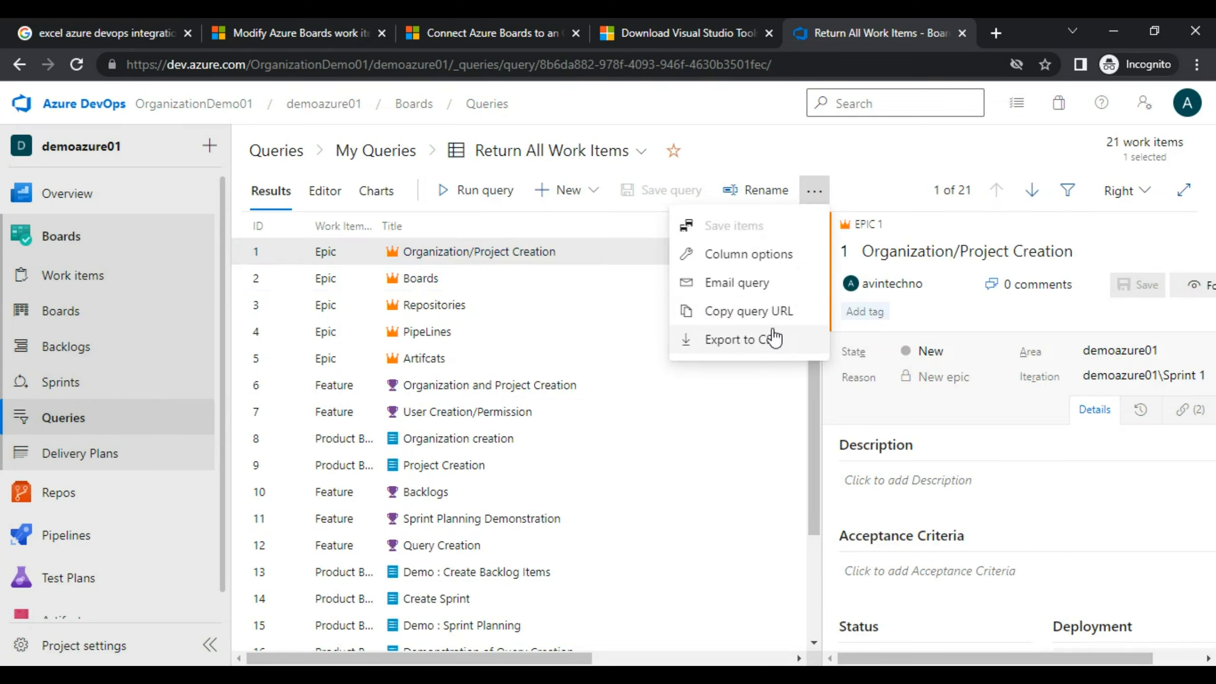
pyautogui.click(734, 340)
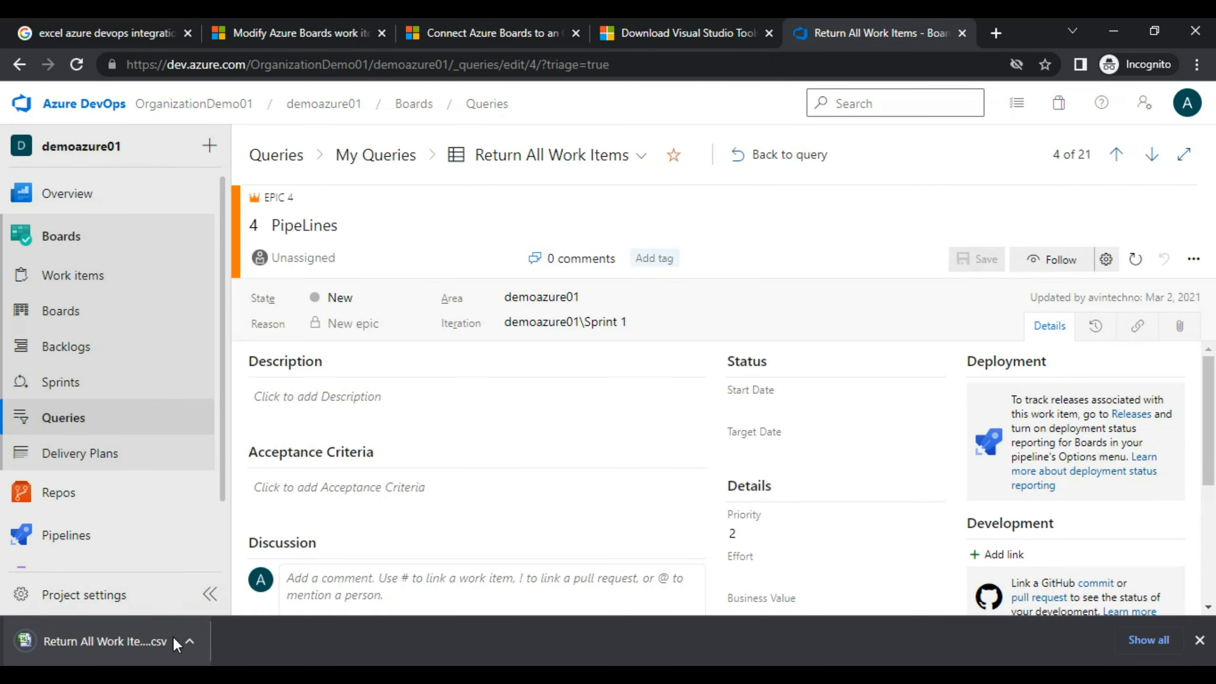
pyautogui.click(189, 641)
pyautogui.click(287, 369)
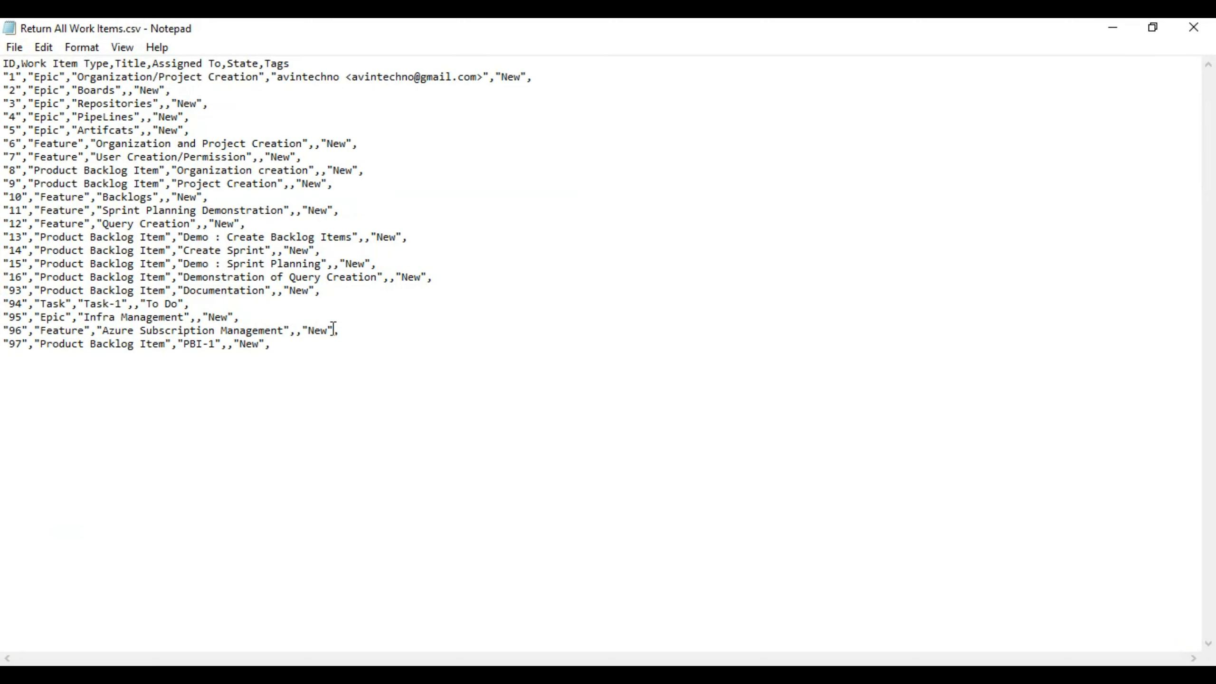
# Review the exported CSV in Notepad, adding then removing a hyphen in the first title, and return to Azure DevOps.
pyautogui.click(321, 362)
pyautogui.click(253, 77)
pyautogui.press('Right')
pyautogui.write('-')
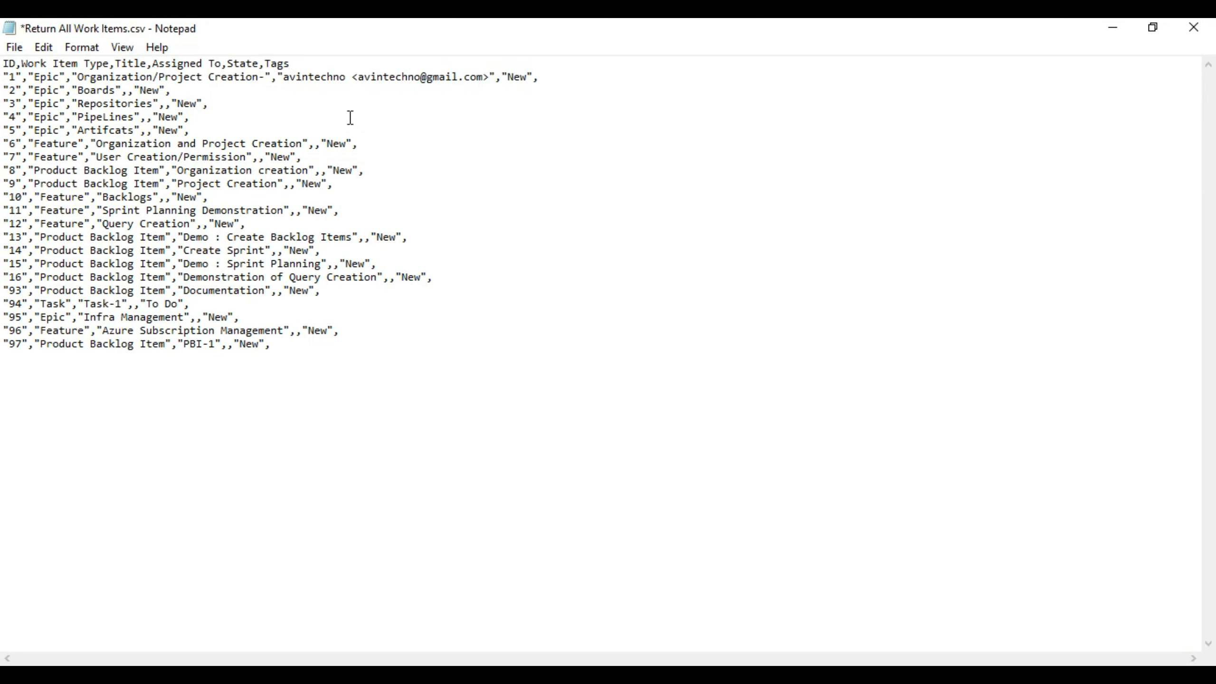
pyautogui.press('BackSpace')
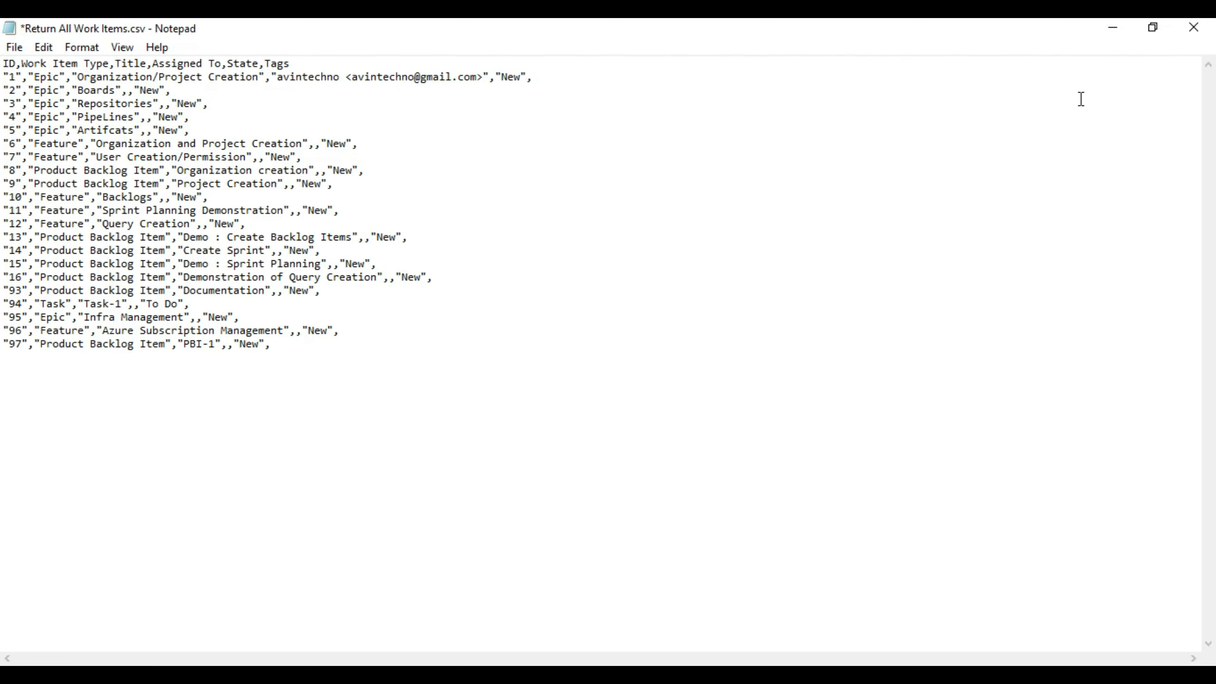
pyautogui.hotkey('alt', 'Tab')
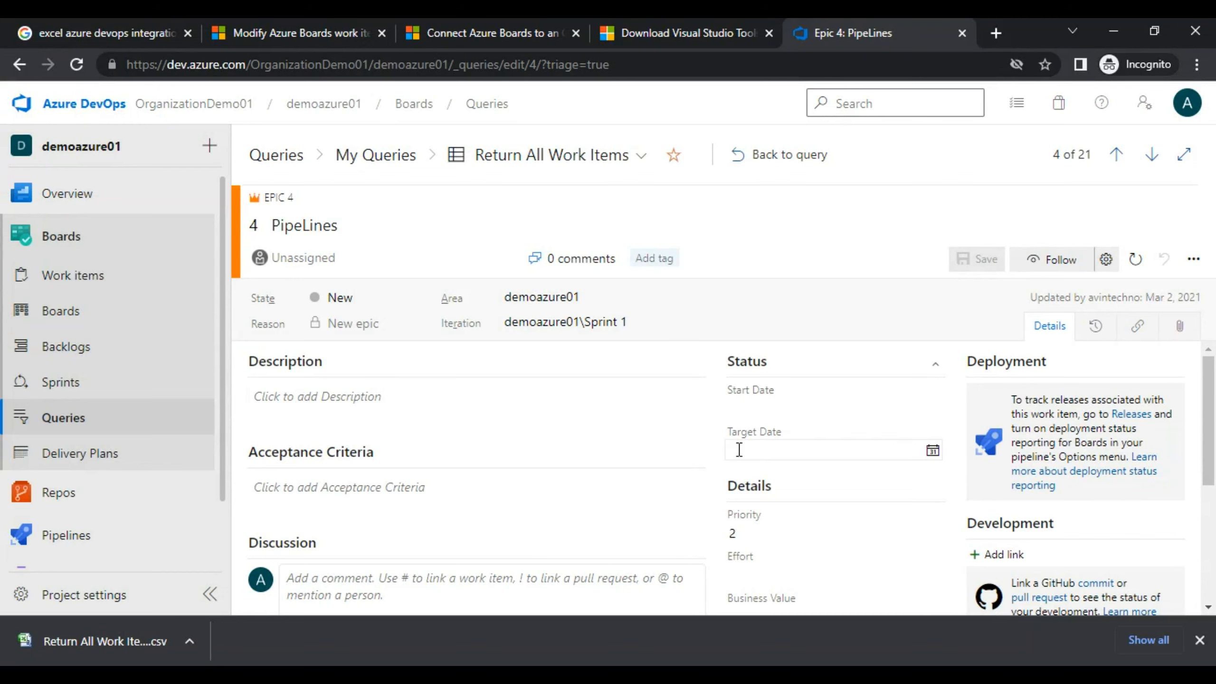
# Read the Microsoft Learn bulk-modify article, highlighting the notes on tags and rich-text fields.
pyautogui.click(475, 43)
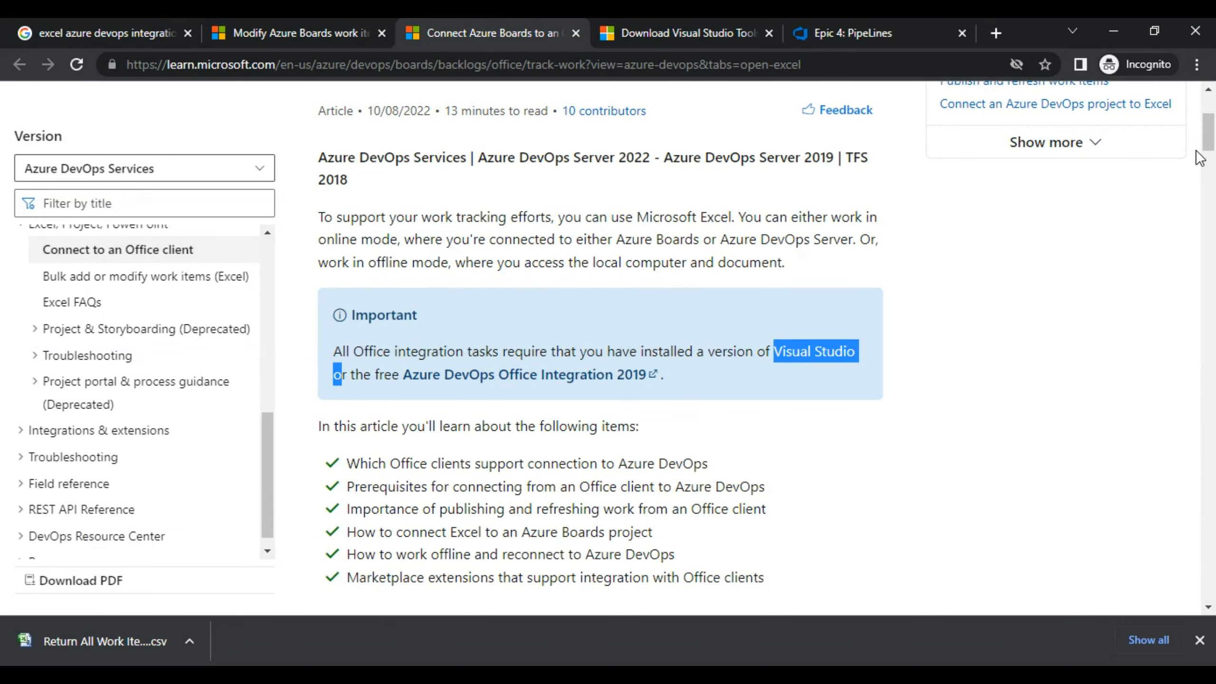
pyautogui.moveTo(1210, 140); pyautogui.dragTo(1210, 136)
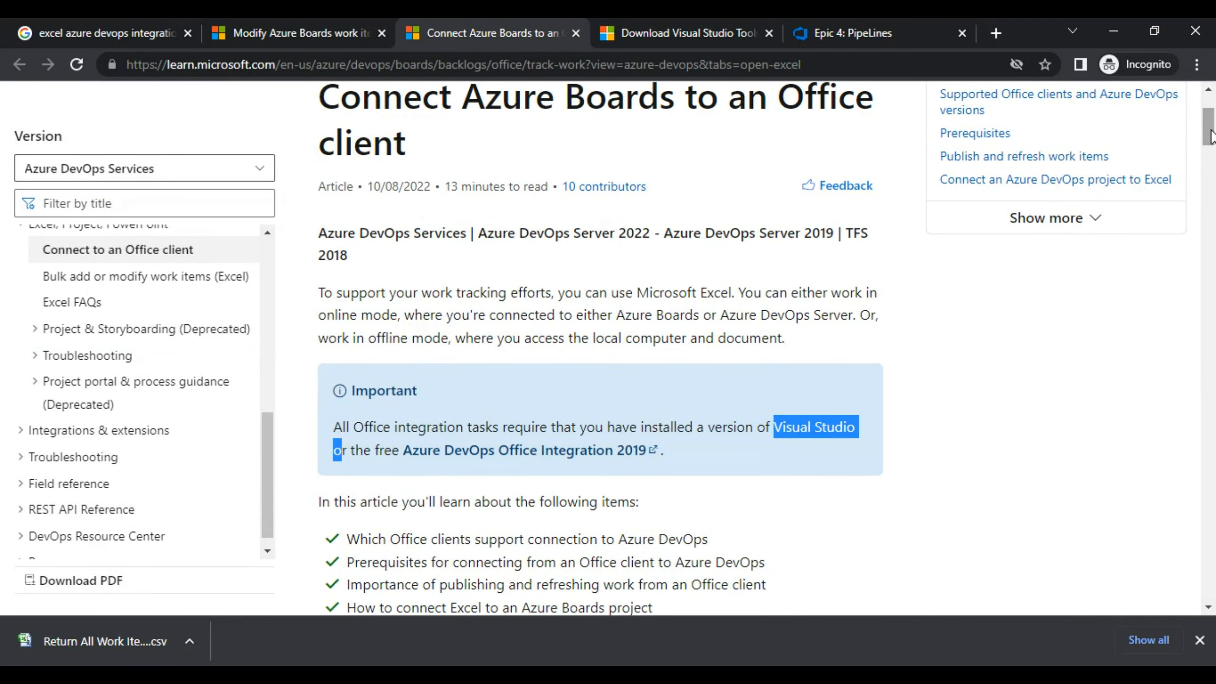
pyautogui.click(274, 30)
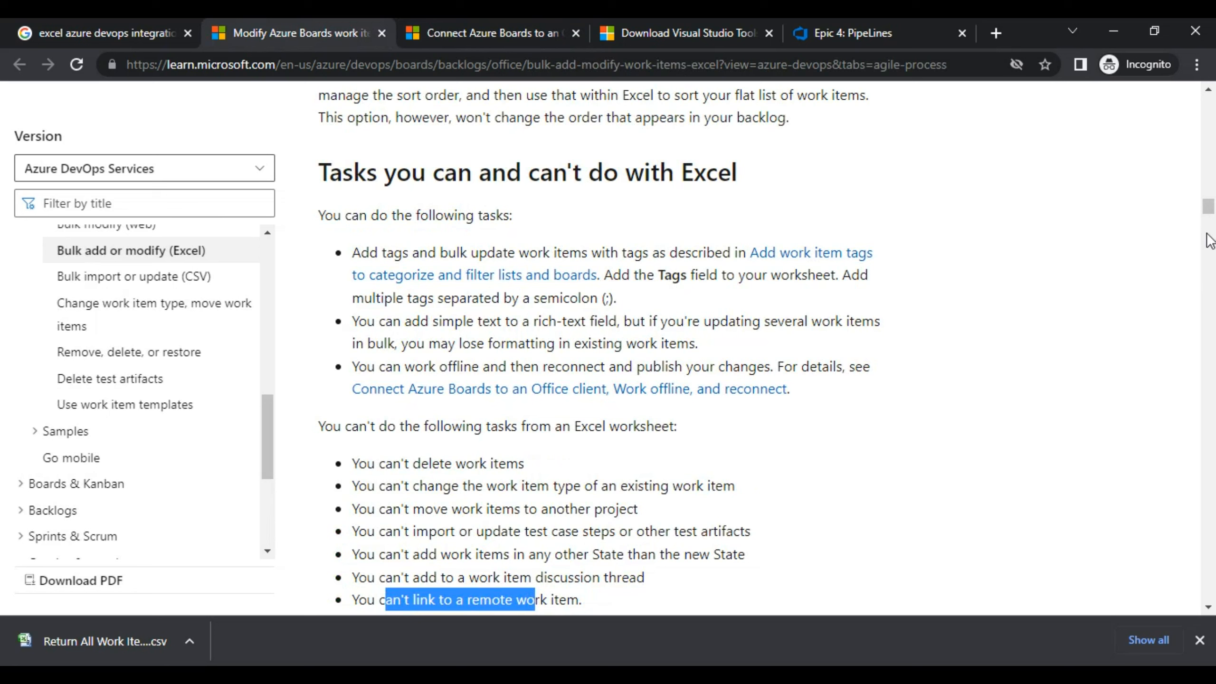
pyautogui.click(1200, 641)
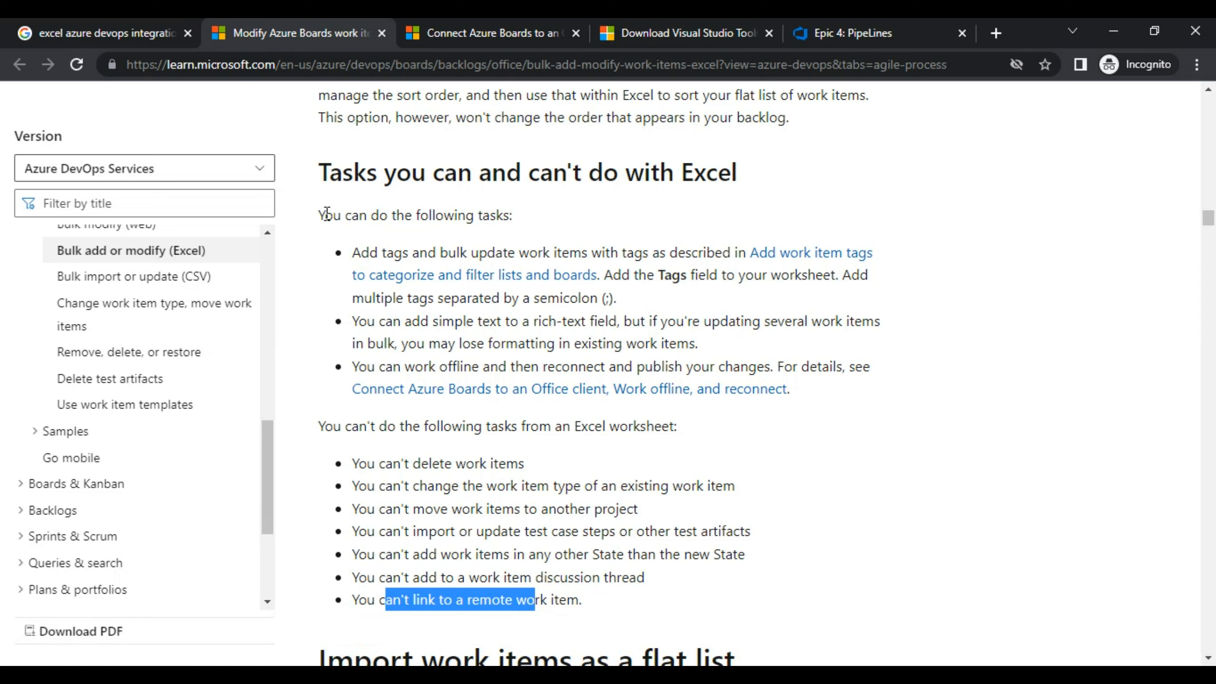
pyautogui.moveTo(326, 215); pyautogui.dragTo(385, 252)
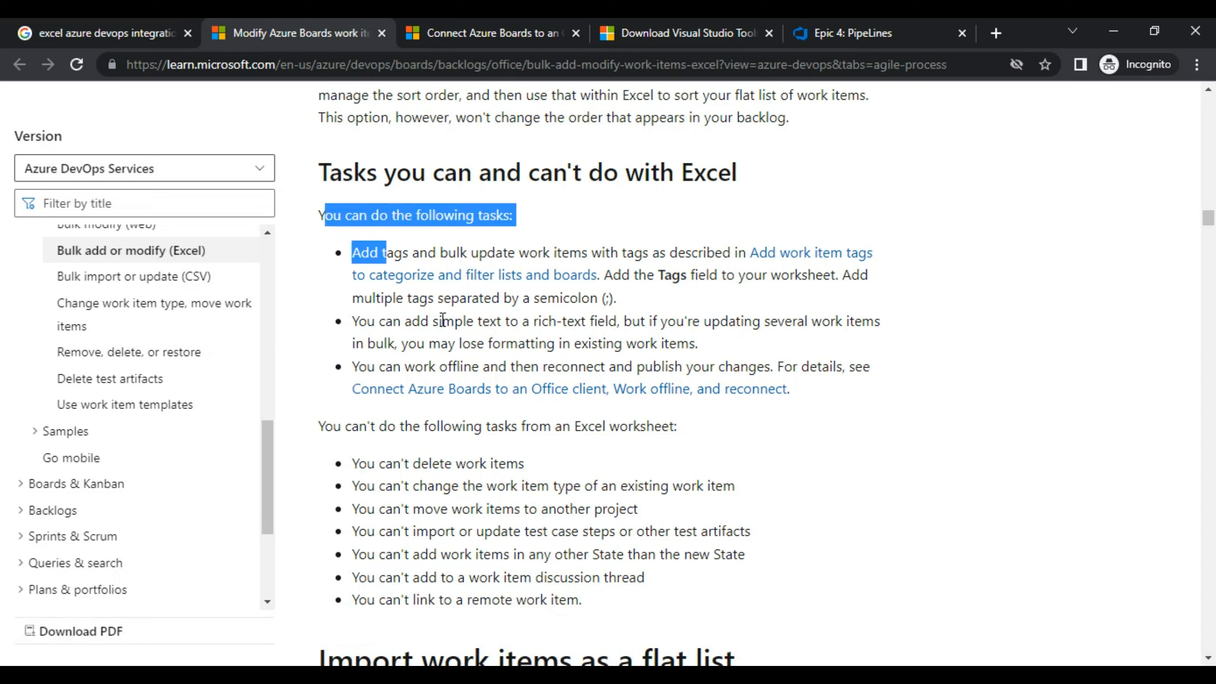
pyautogui.moveTo(420, 253); pyautogui.dragTo(452, 252)
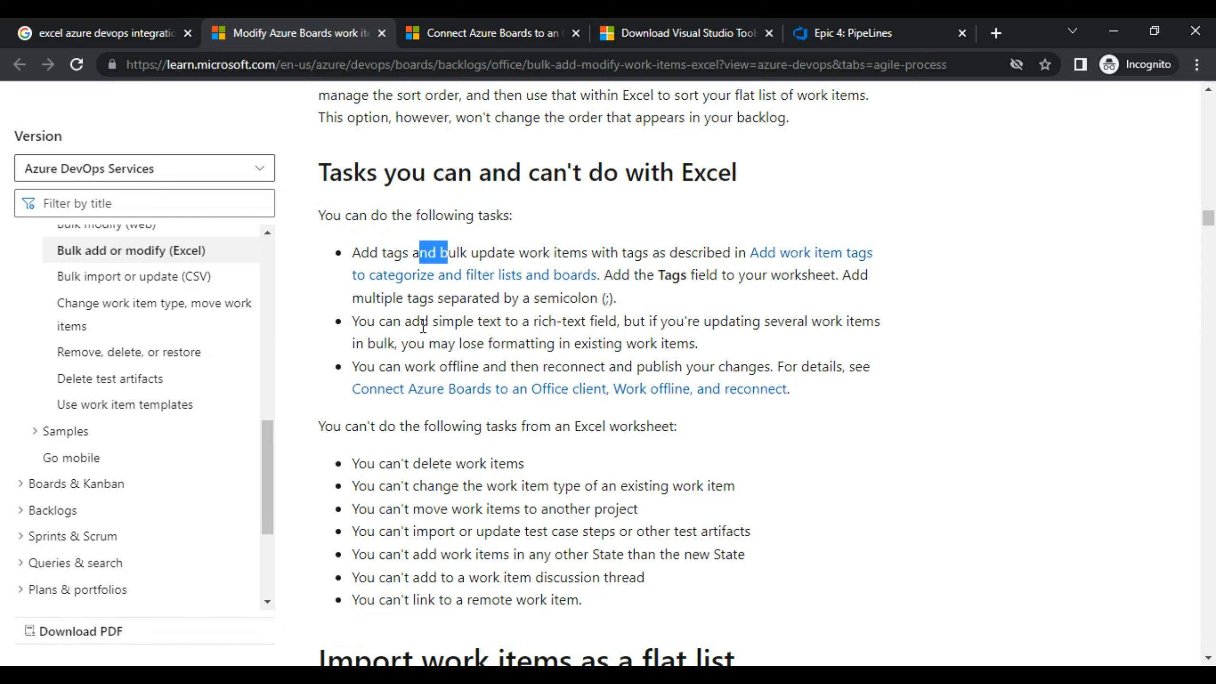
pyautogui.moveTo(423, 326); pyautogui.dragTo(474, 324)
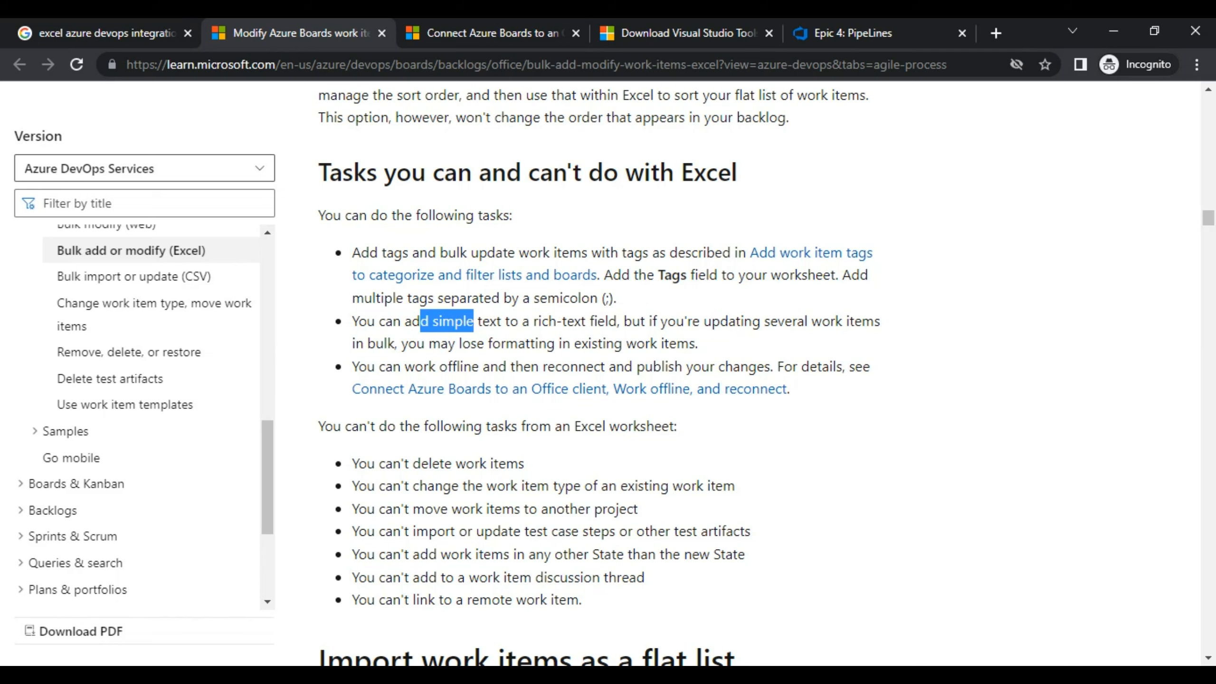
pyautogui.hotkey('alt', 'Tab')
pyautogui.hotkey('alt', 'Tab')
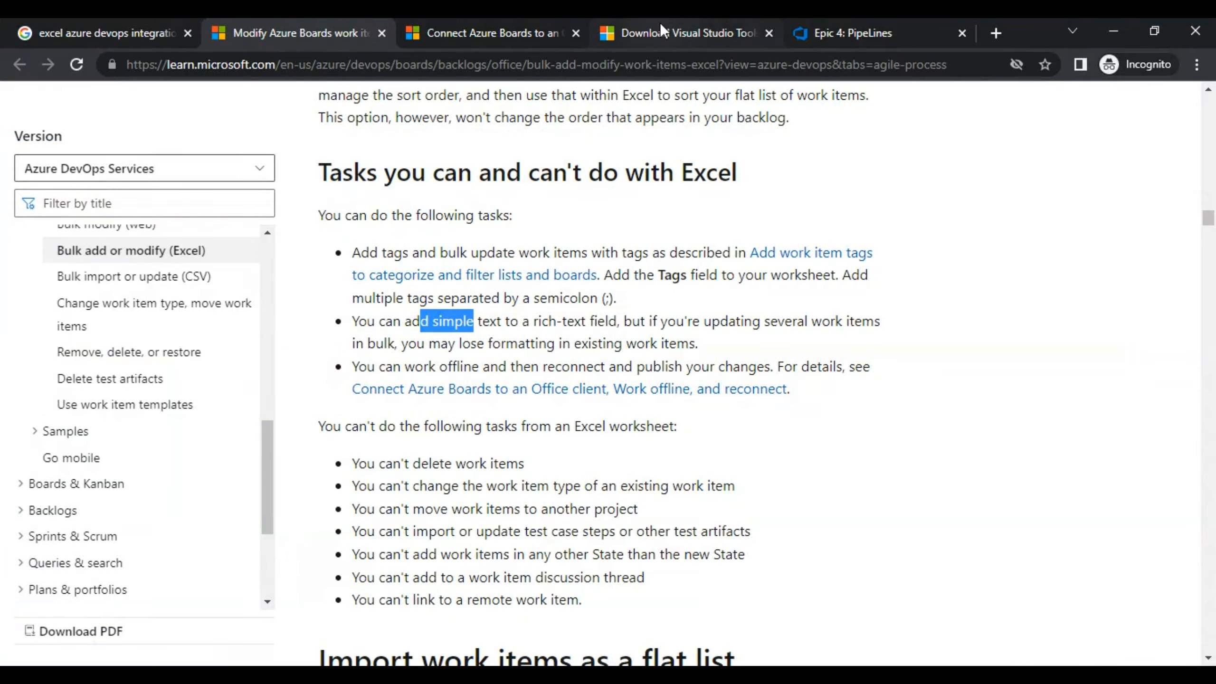
# Type 'This' into Epic 4's Description, then leave for Boards and discard the unsaved change.
pyautogui.click(852, 33)
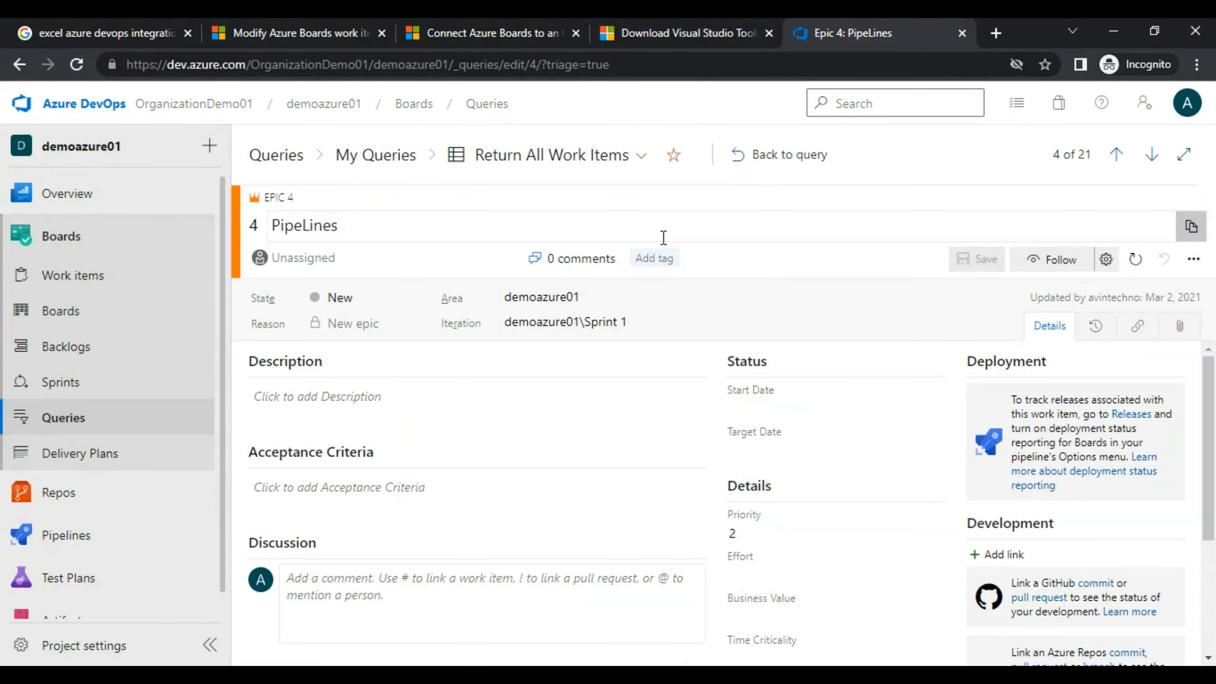
pyautogui.click(331, 398)
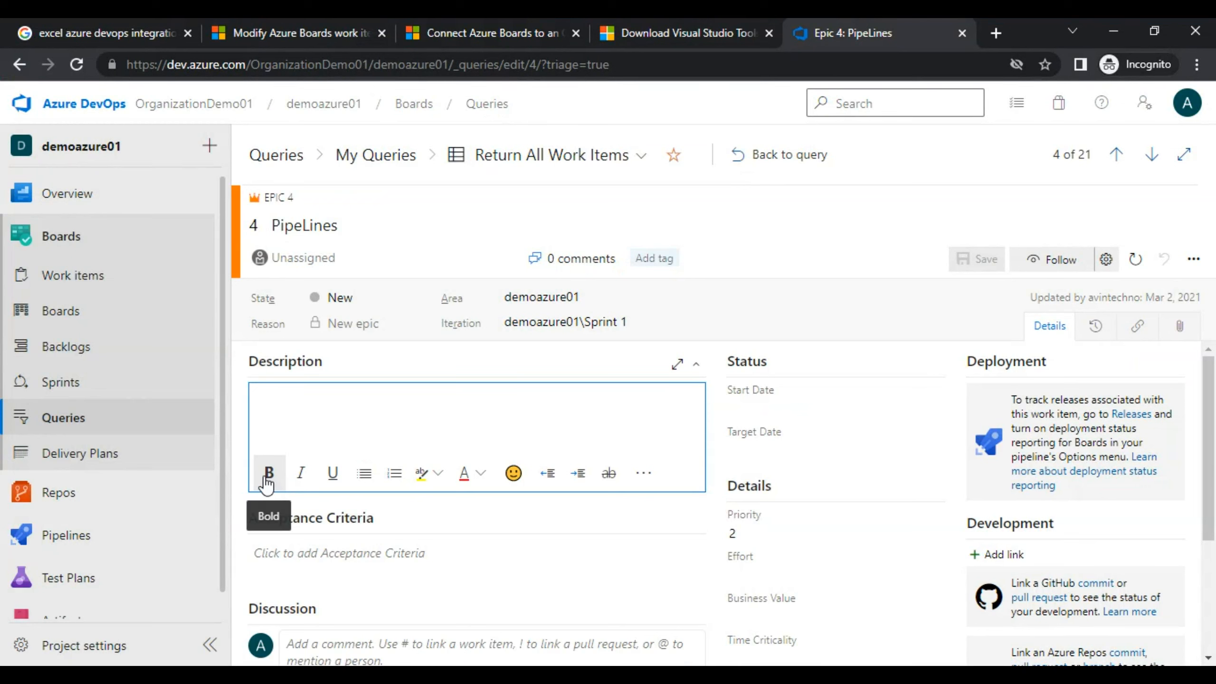
pyautogui.write('T')
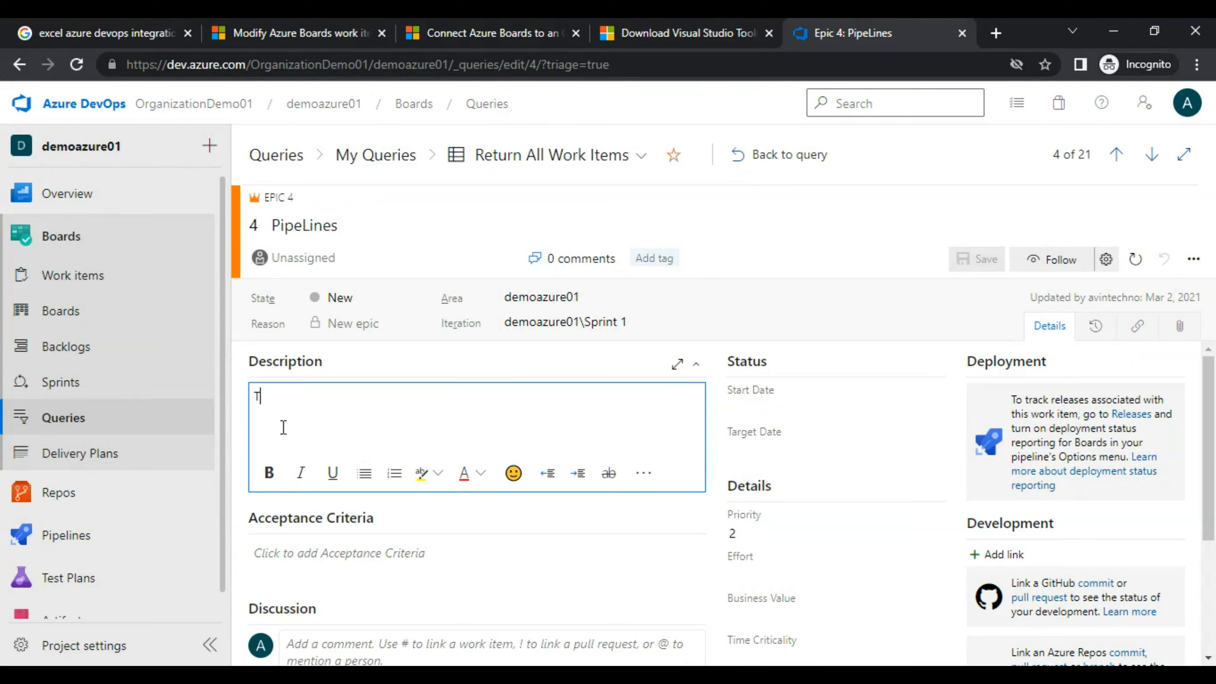
pyautogui.write('his')
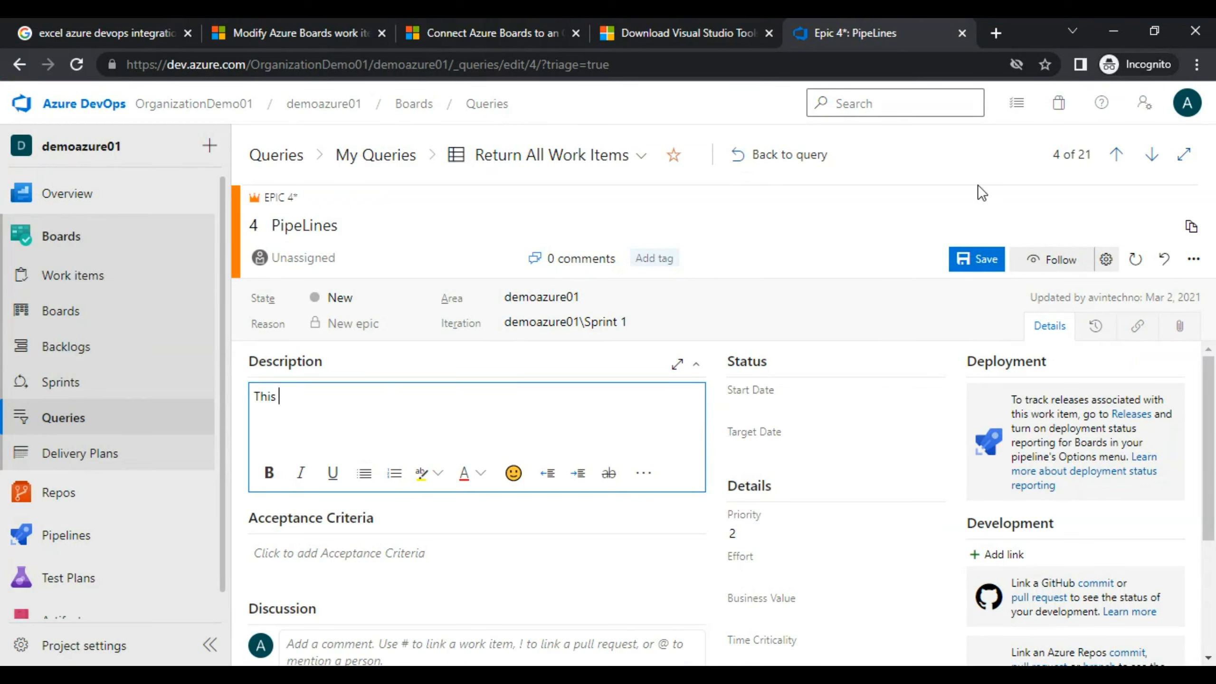
pyautogui.click(44, 322)
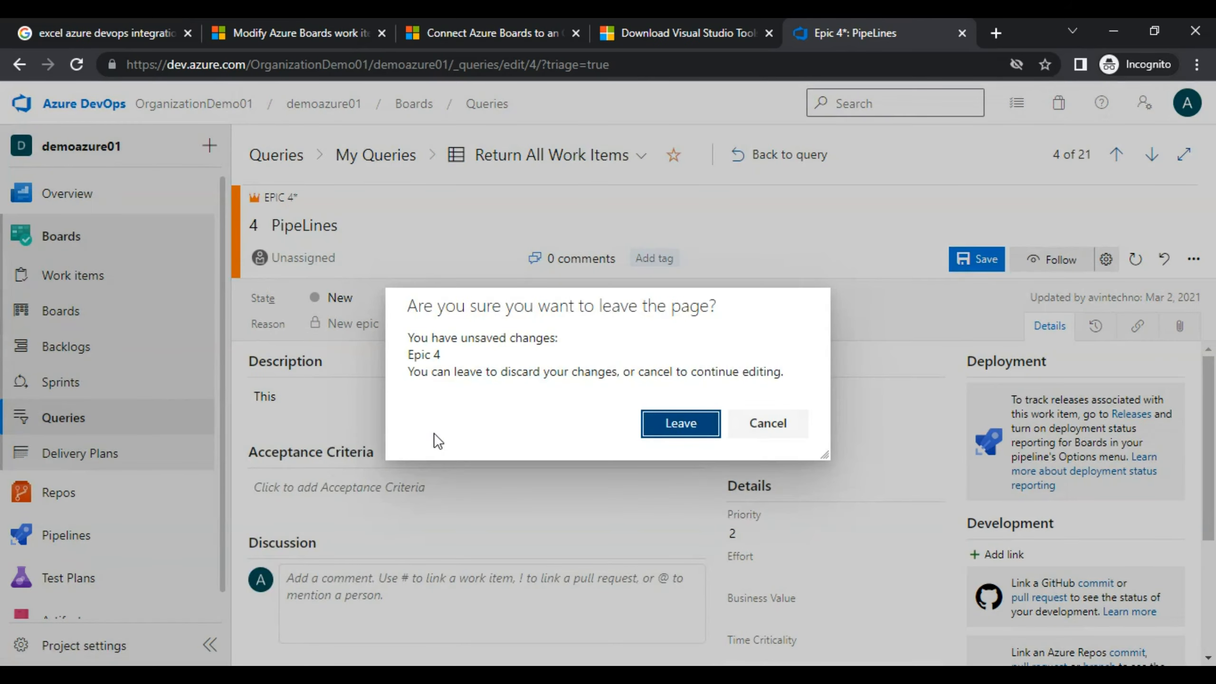
pyautogui.rightClick(656, 420)
pyautogui.click(594, 401)
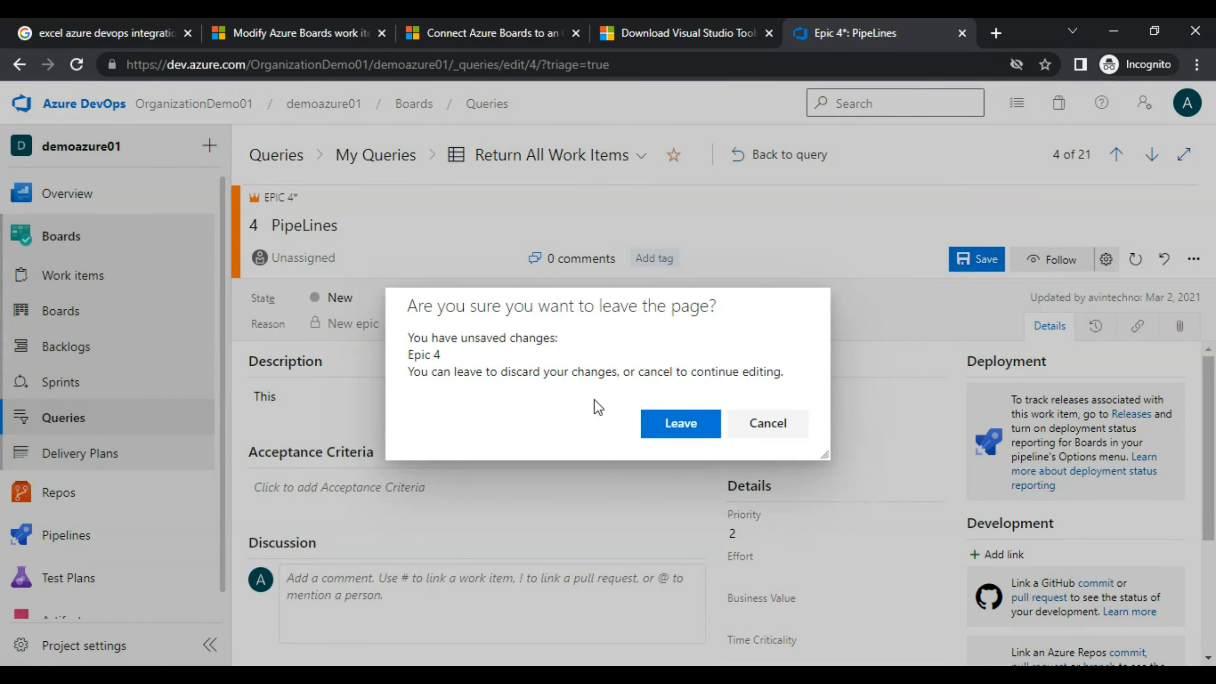
pyautogui.click(665, 420)
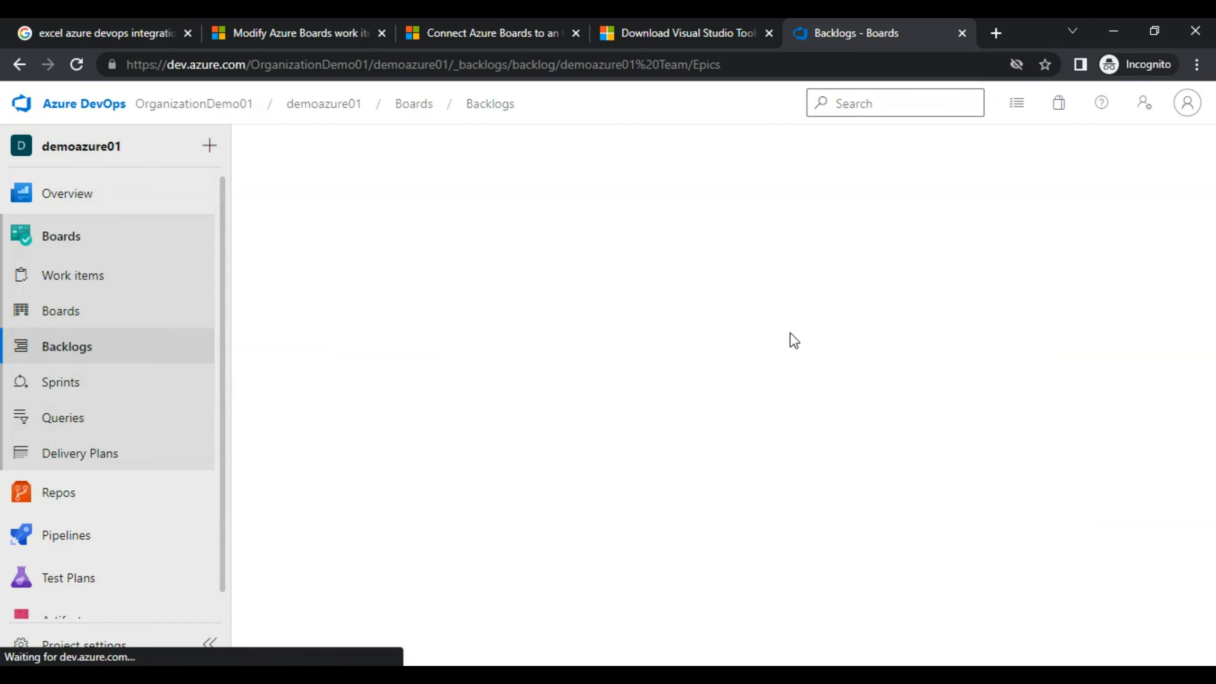
# Open Azure Subscription Management under Infra Management and type 'This is the Description.' as its description.
pyautogui.click(430, 389)
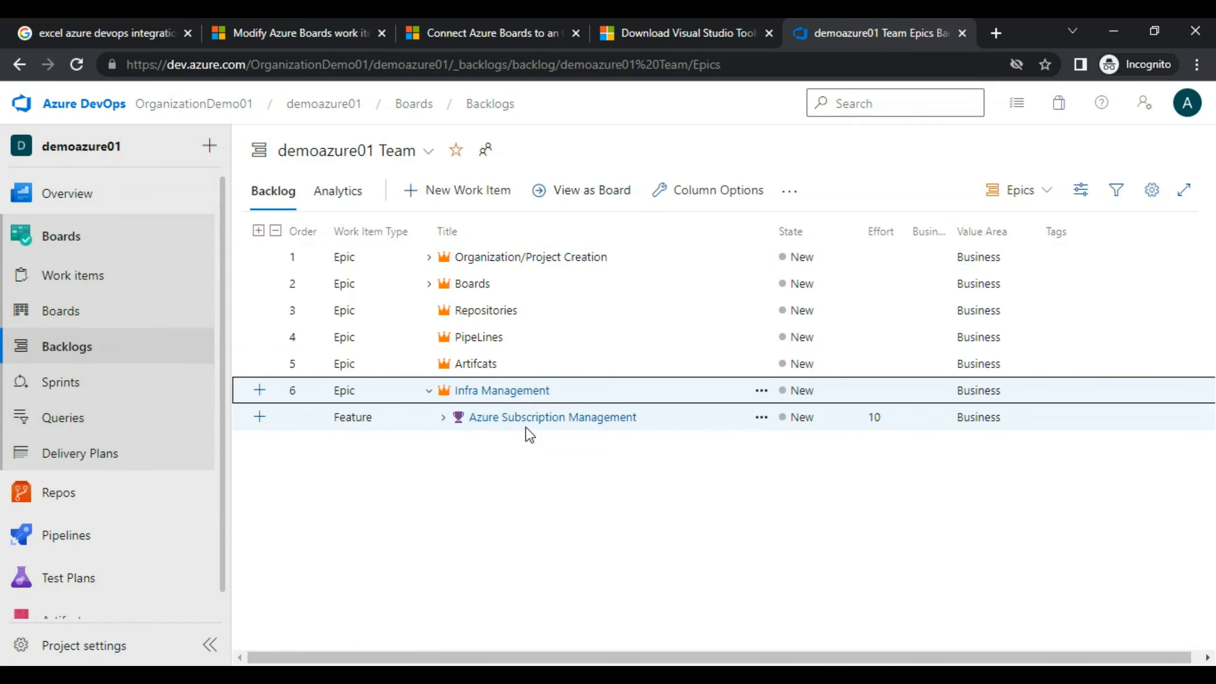
pyautogui.click(499, 422)
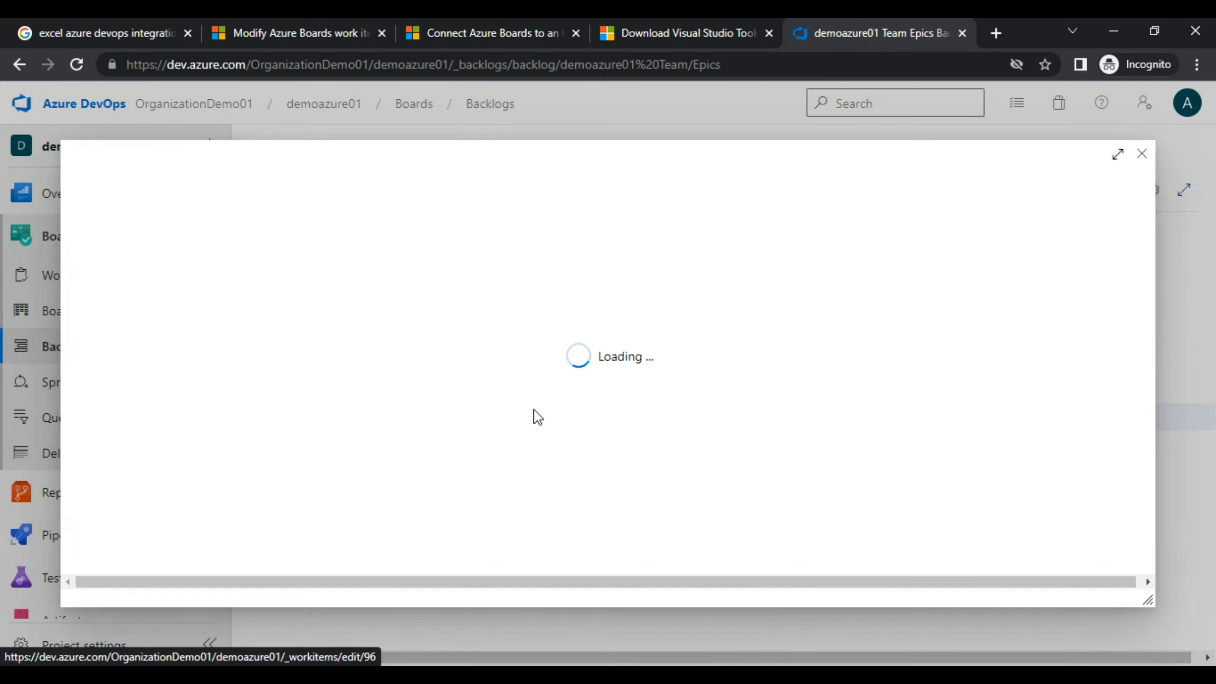
pyautogui.click(242, 347)
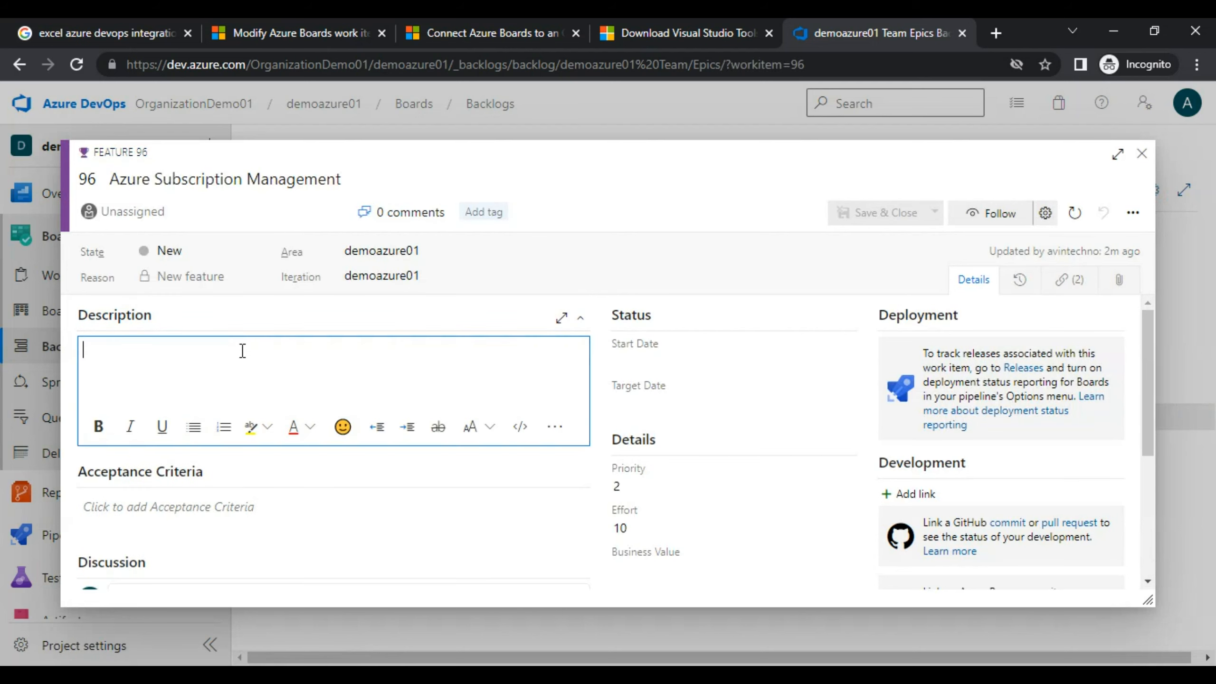
pyautogui.write('Thisis')
pyautogui.press('BackSpace')
pyautogui.press('BackSpace')
pyautogui.press('BackSpace')
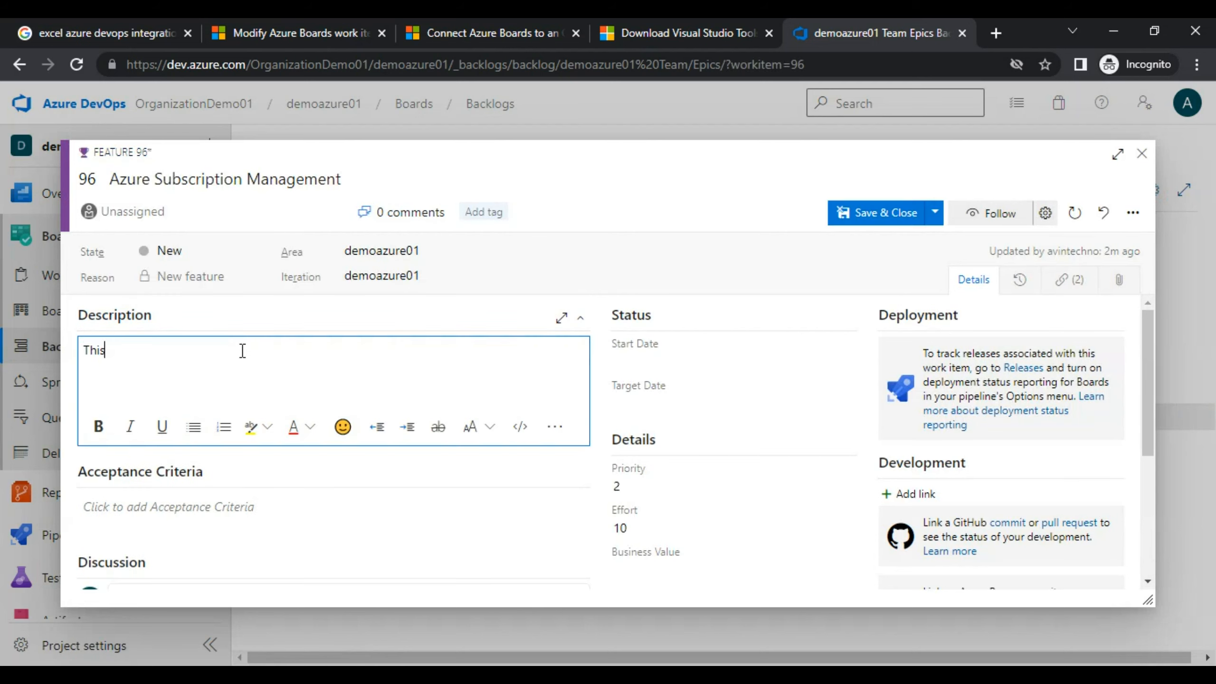
pyautogui.write('is the Description')
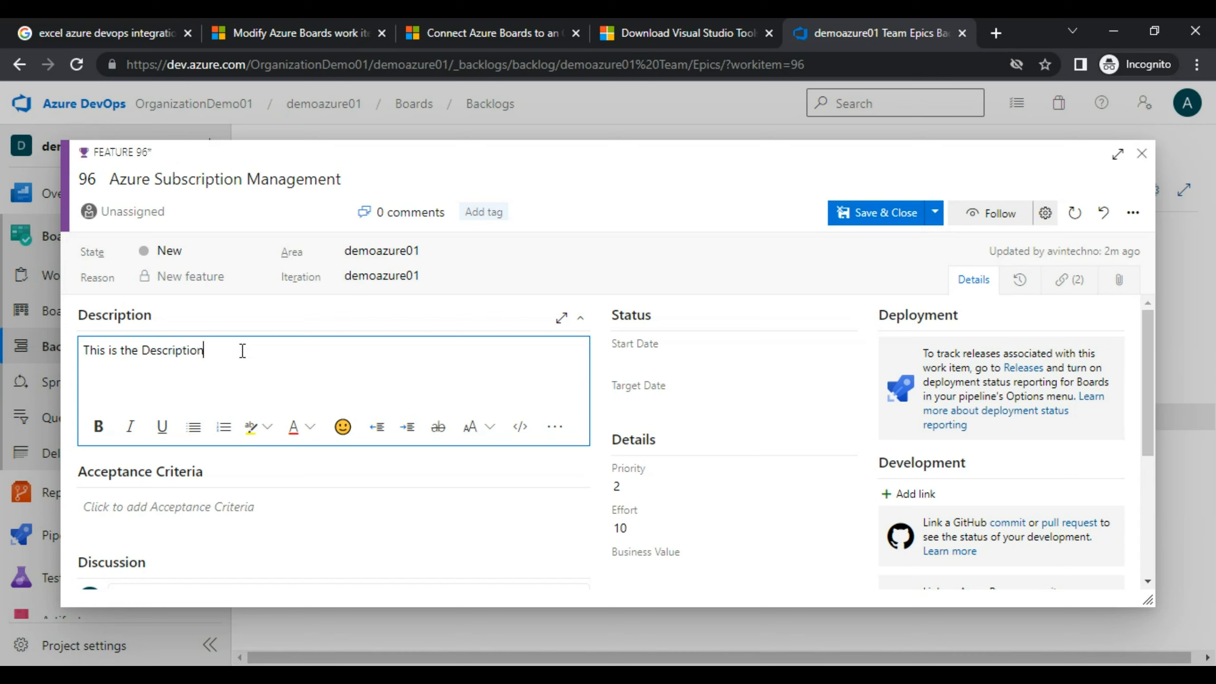
pyautogui.write('.')
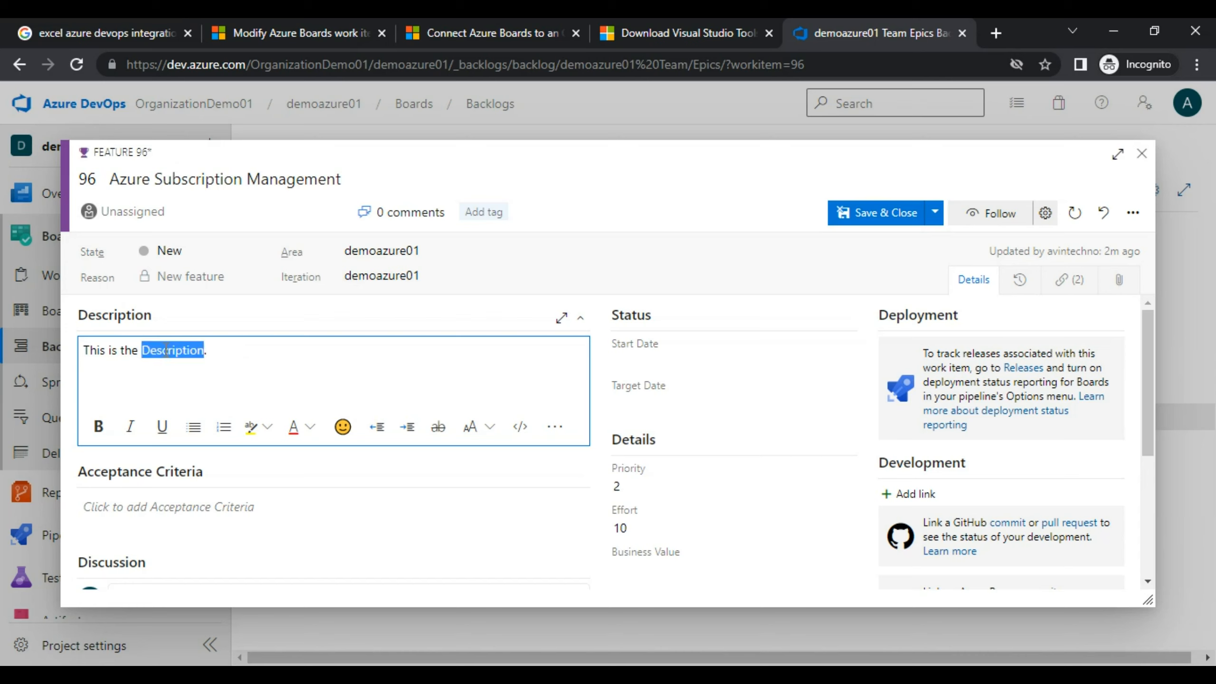
# Make the word 'Description' bold and save Feature 96 with Ctrl+S.
pyautogui.click(99, 426)
pyautogui.click(288, 374)
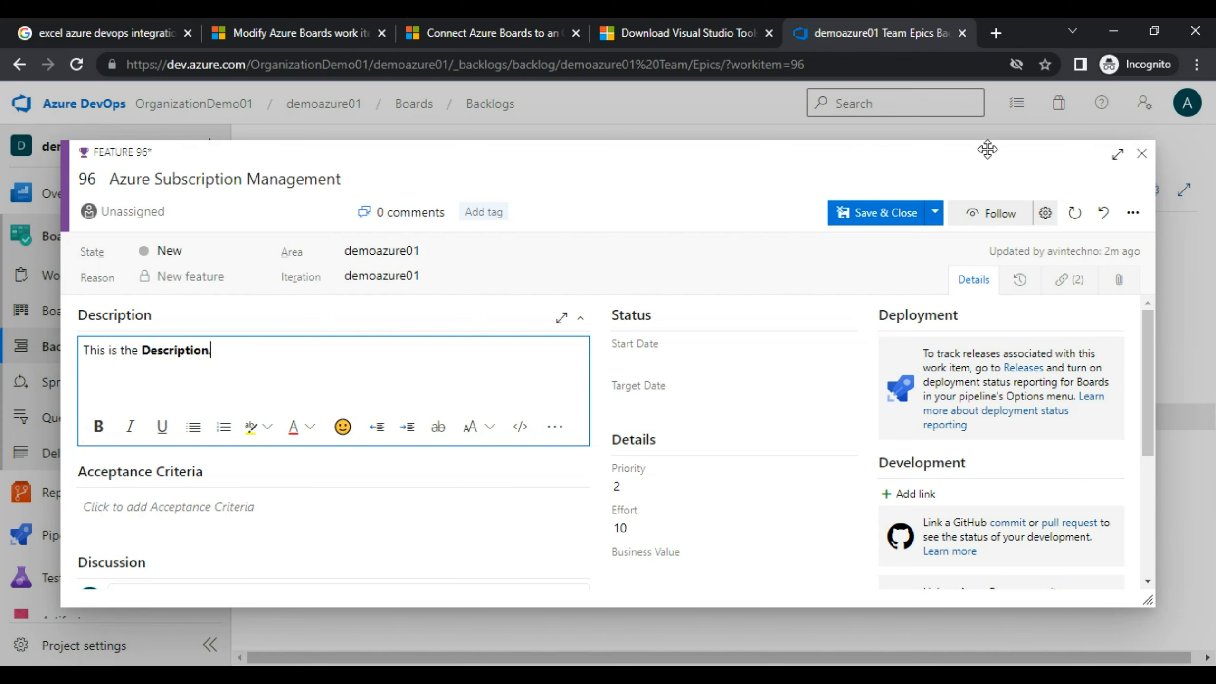
pyautogui.hotkey('ctrl', 's')
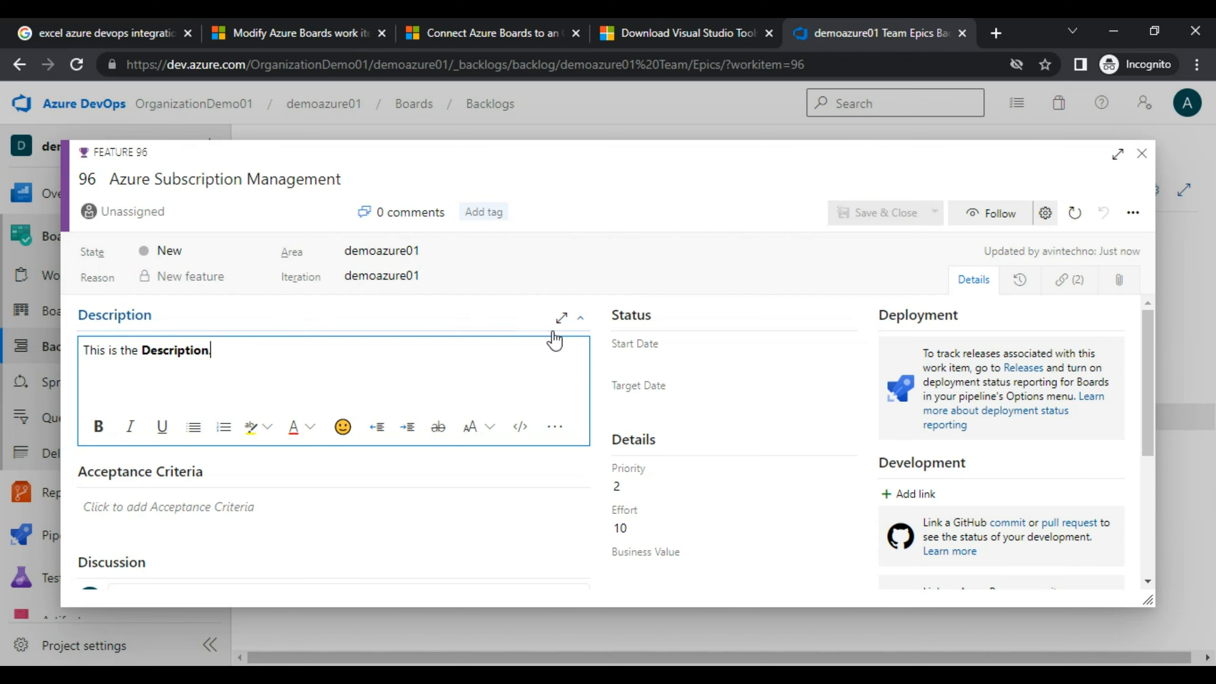
pyautogui.click(414, 293)
# Select and deselect the word 'Description' in Feature 96, then return to the Excel workbook.
pyautogui.doubleClick(153, 360)
pyautogui.click(131, 364)
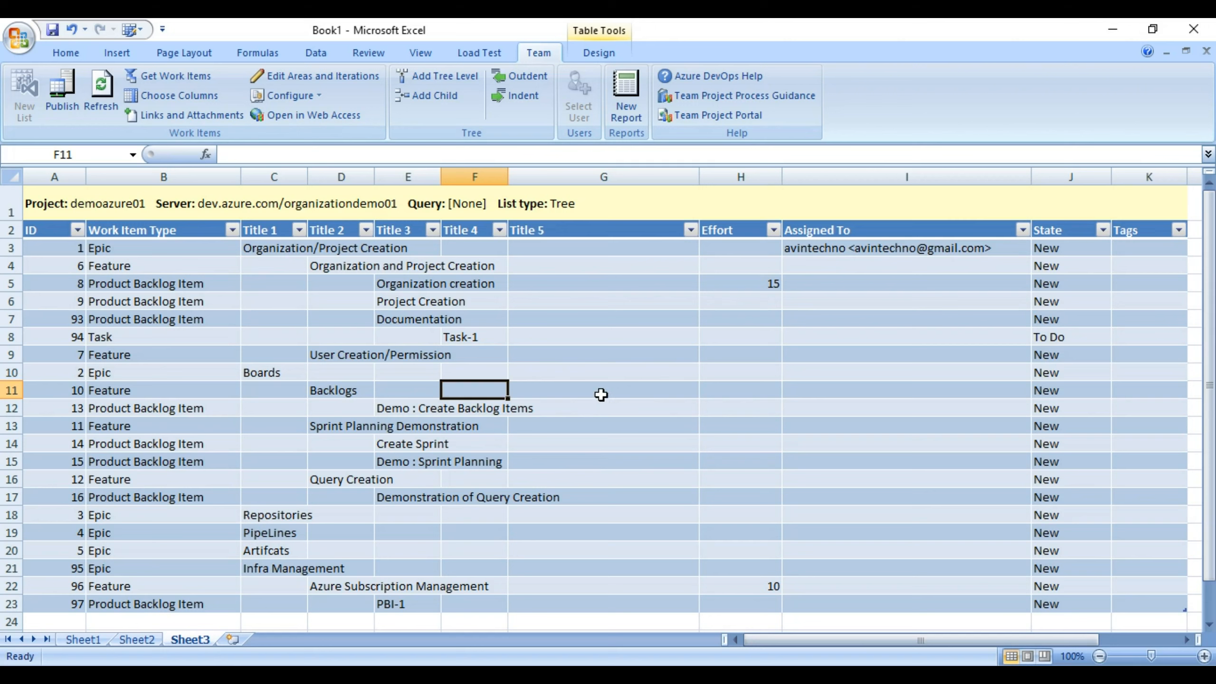
pyautogui.hotkey('alt', 'Tab')
# Add Description to the list's columns, positioned below Title, and apply it to Sheet3.
pyautogui.click(171, 93)
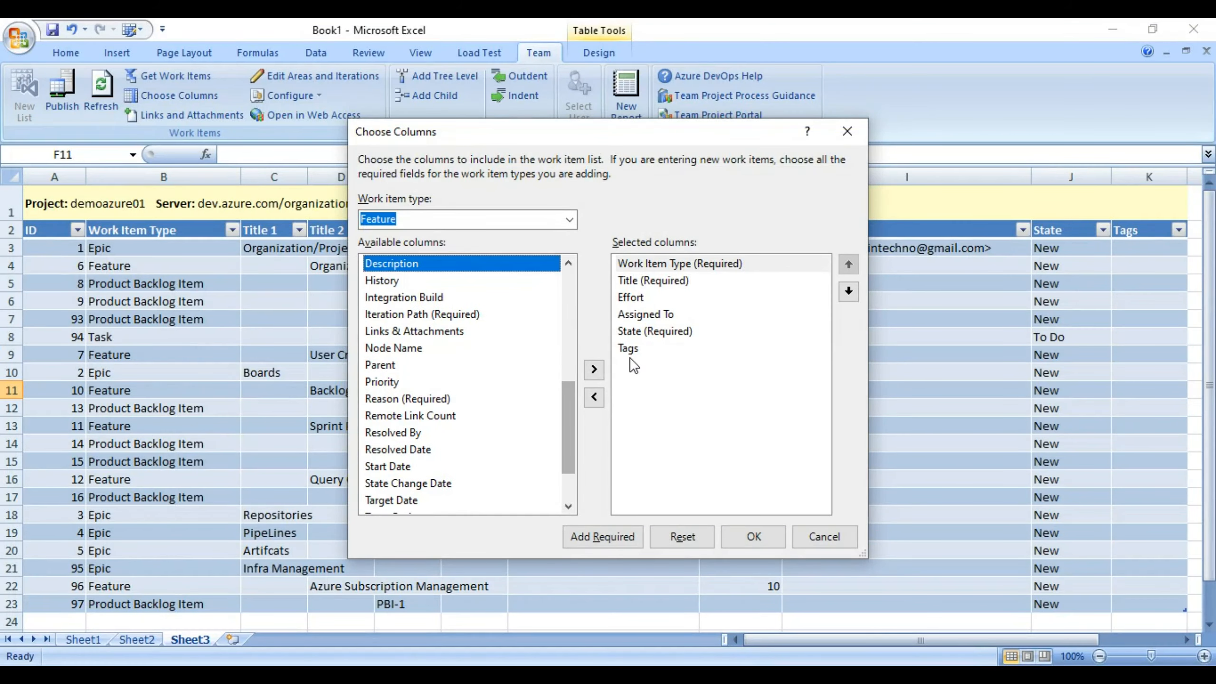
pyautogui.click(594, 369)
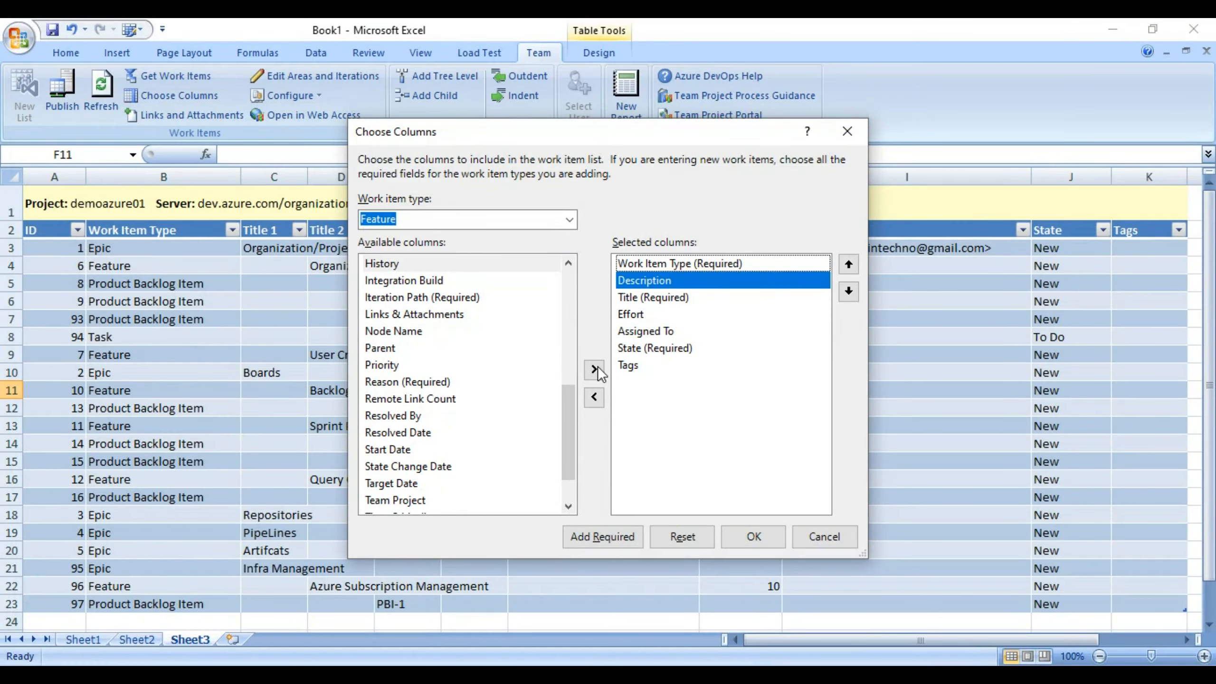
pyautogui.click(848, 292)
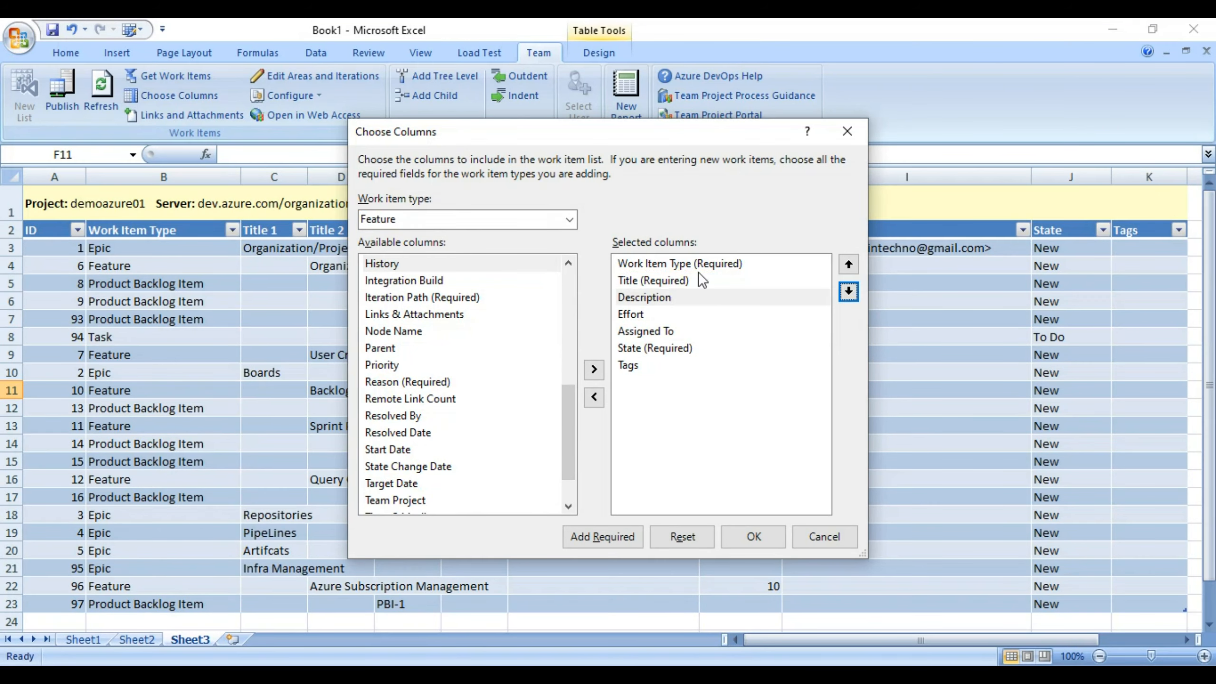
pyautogui.click(754, 537)
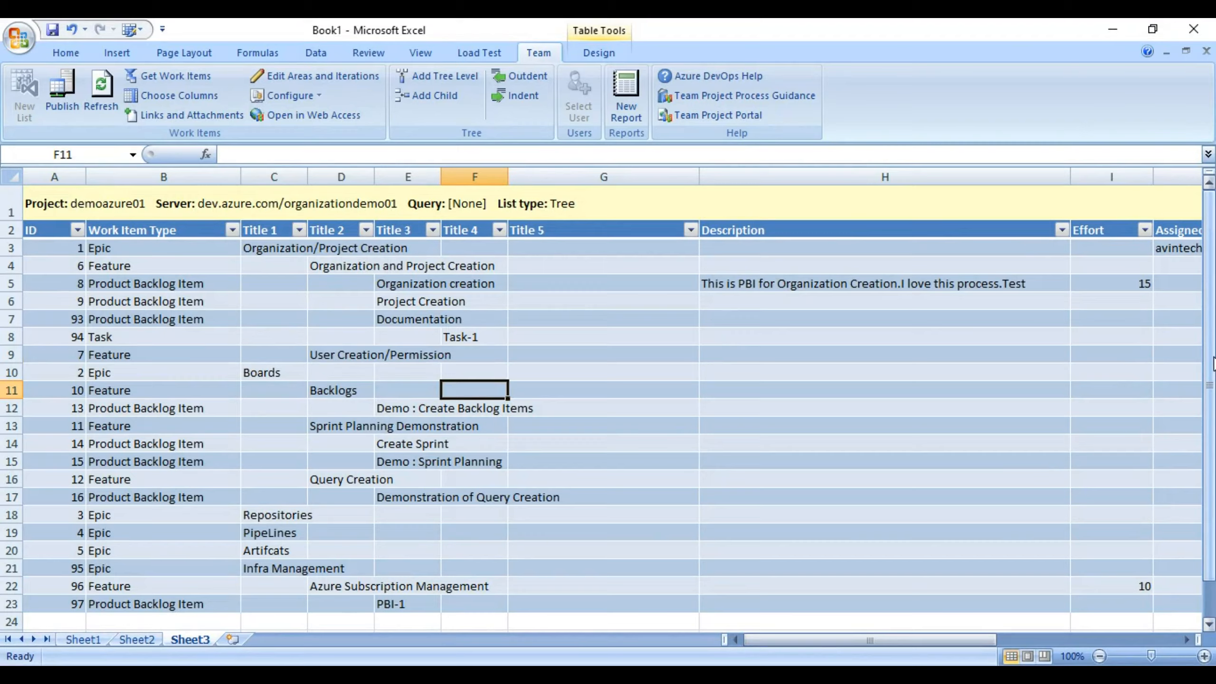
pyautogui.moveTo(1212, 364); pyautogui.dragTo(1208, 462)
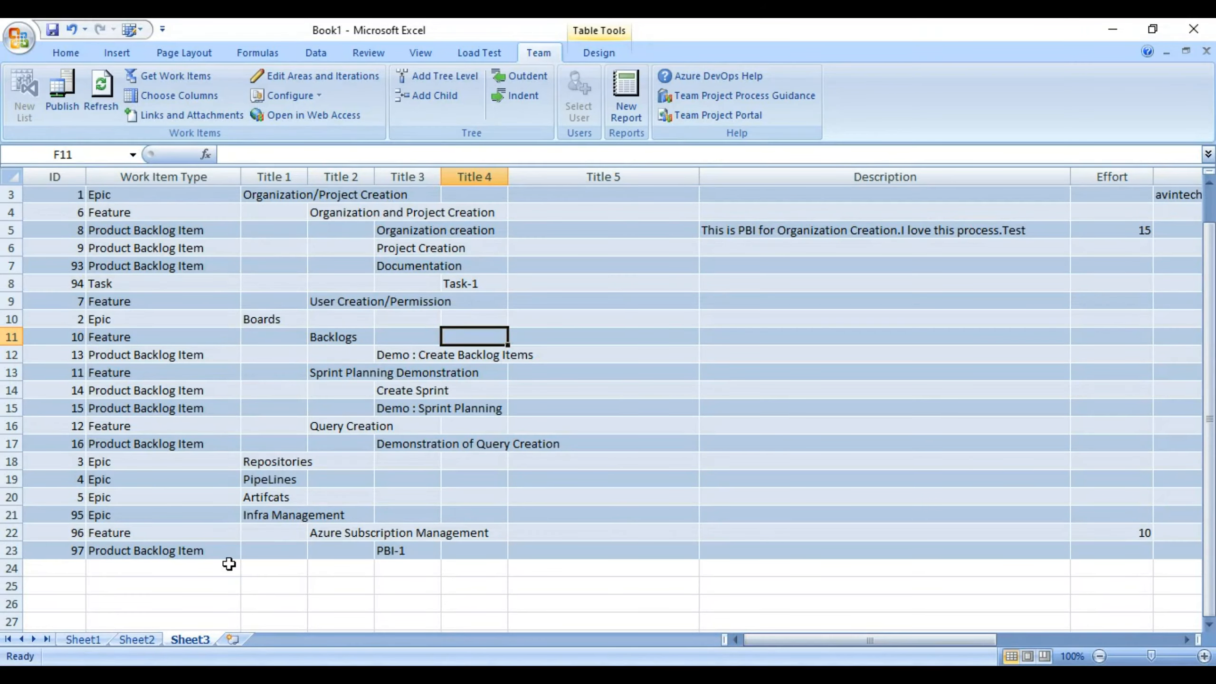
# Refresh the list from Azure DevOps and edit G22, keeping the original description at the warning.
pyautogui.click(364, 529)
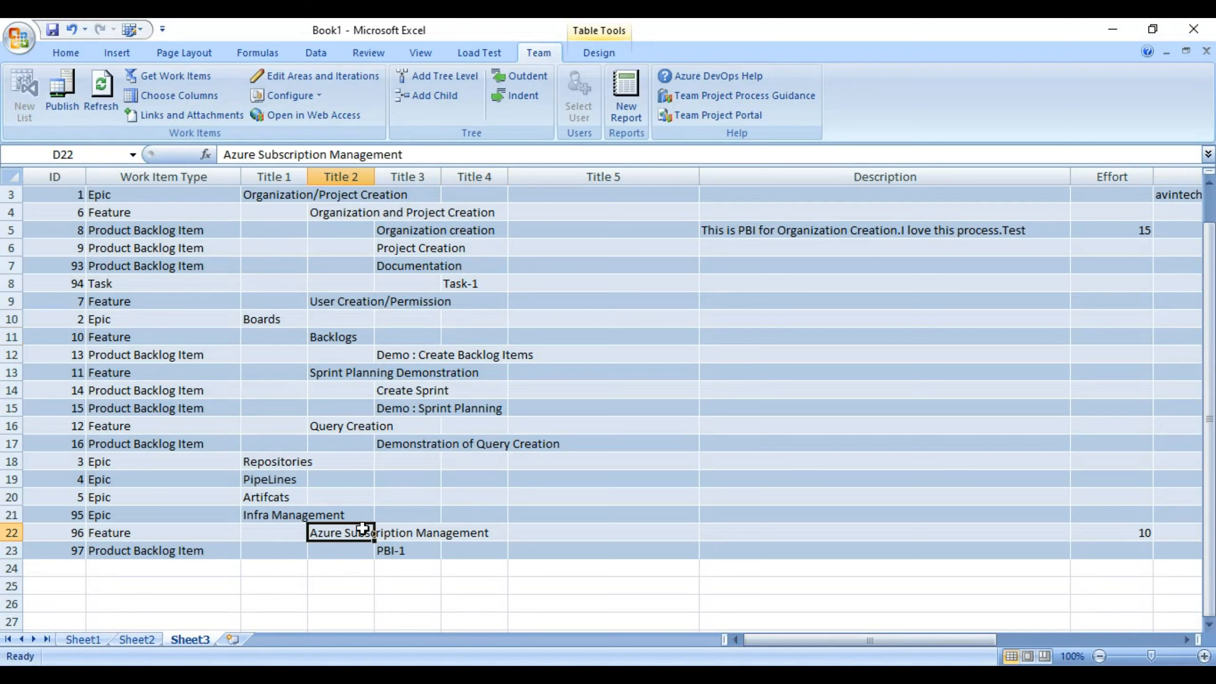
pyautogui.click(99, 87)
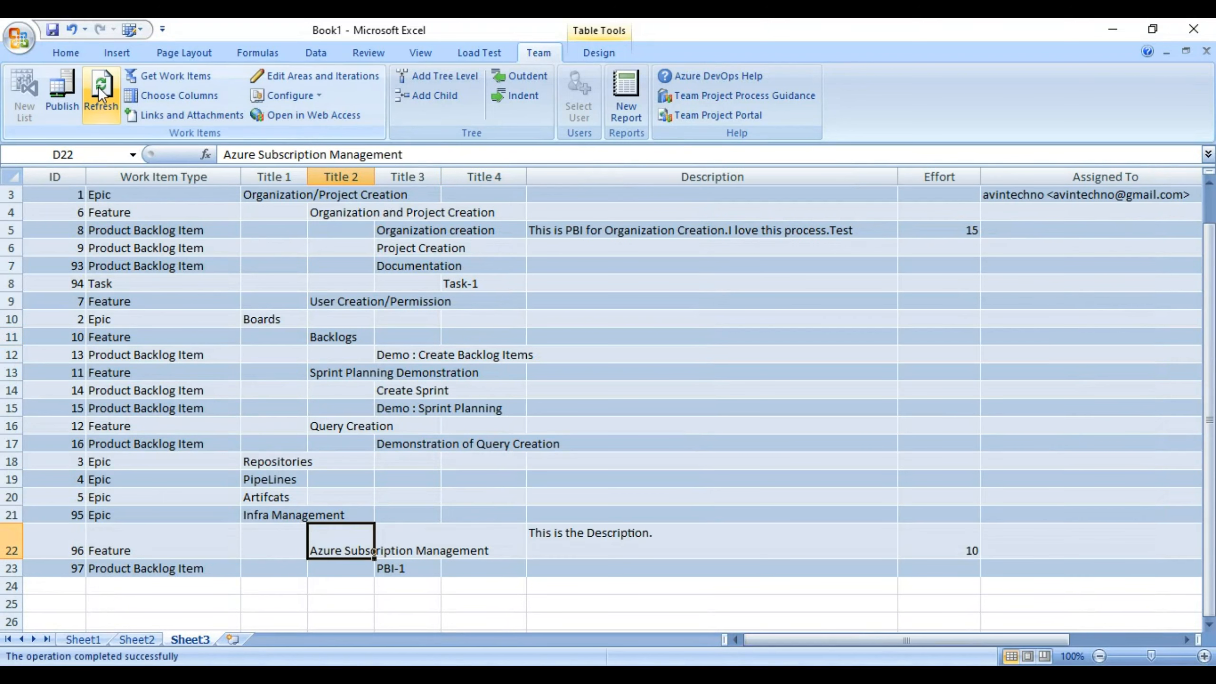
pyautogui.click(658, 546)
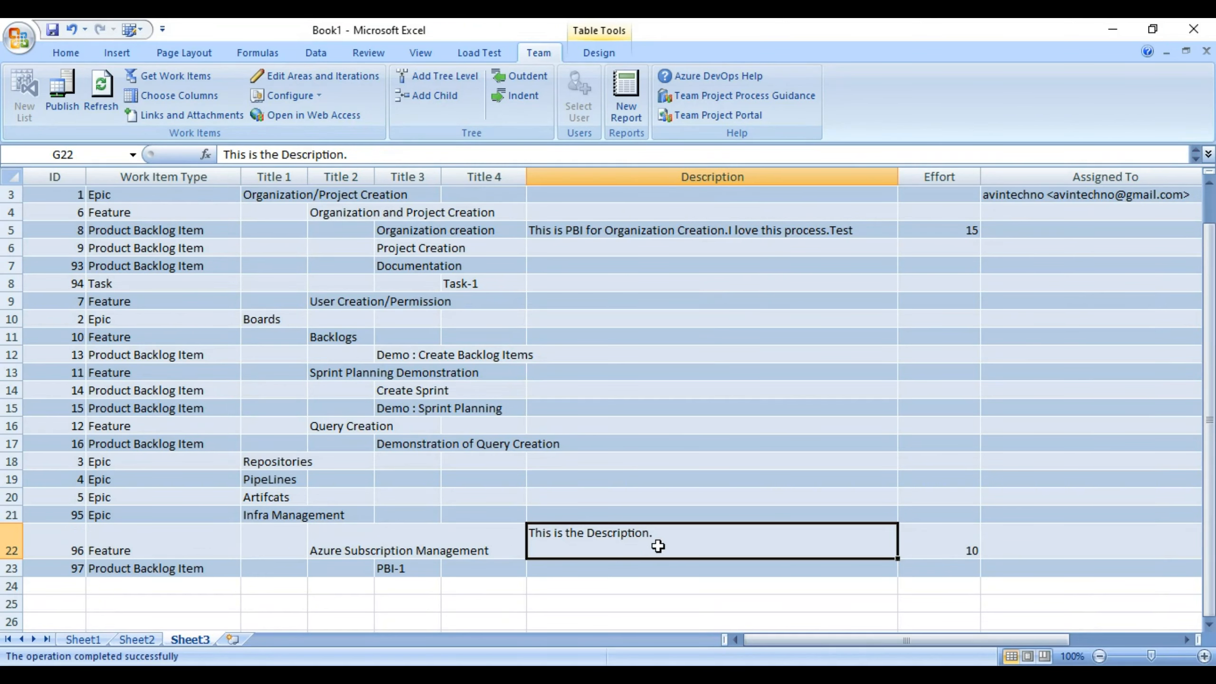
pyautogui.doubleClick(605, 540)
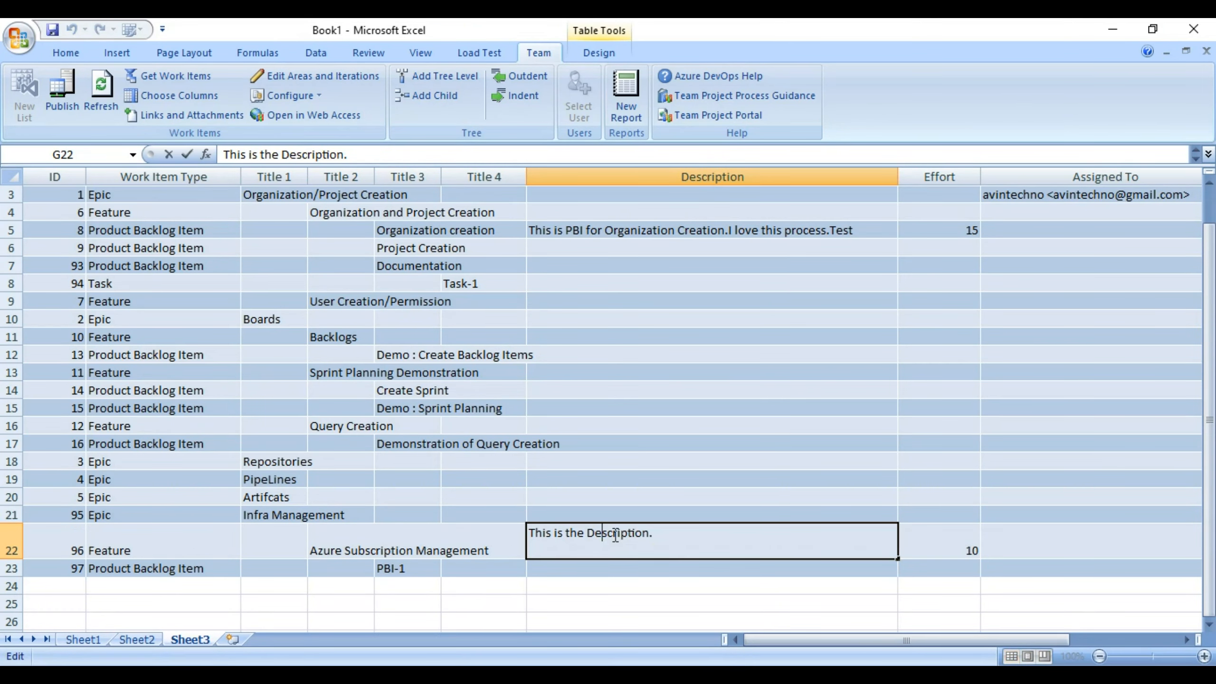
pyautogui.hotkey('alt', 'Tab')
pyautogui.hotkey('alt', 'Tab')
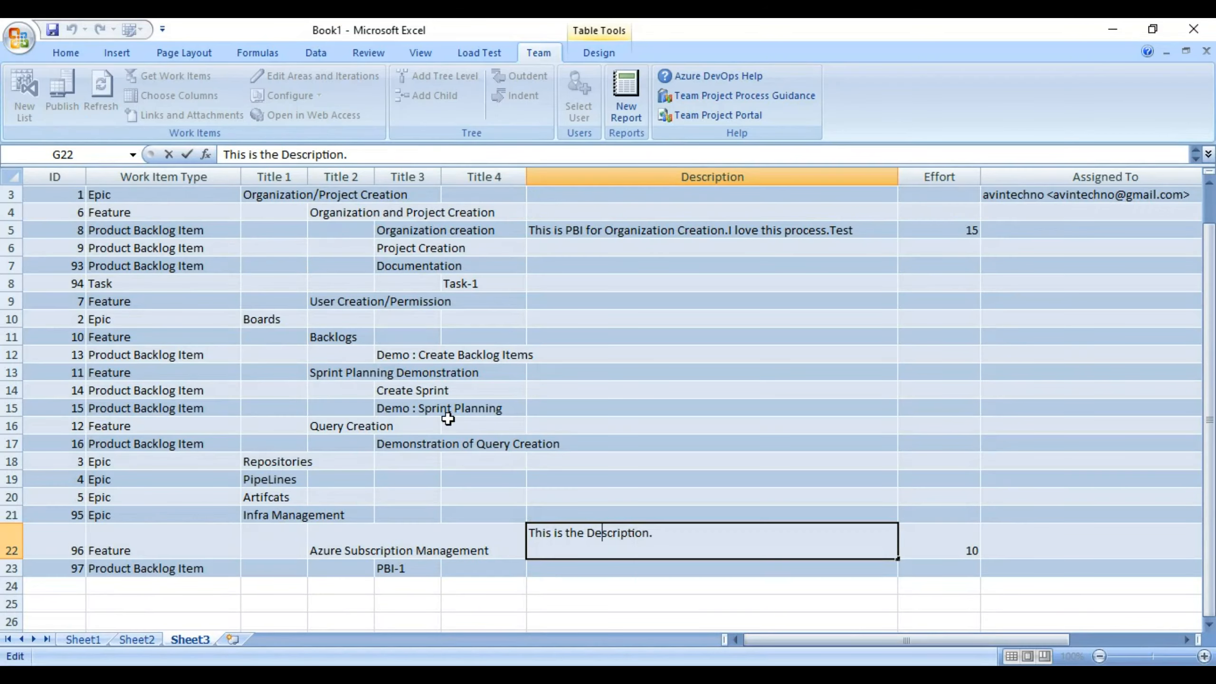
pyautogui.click(492, 537)
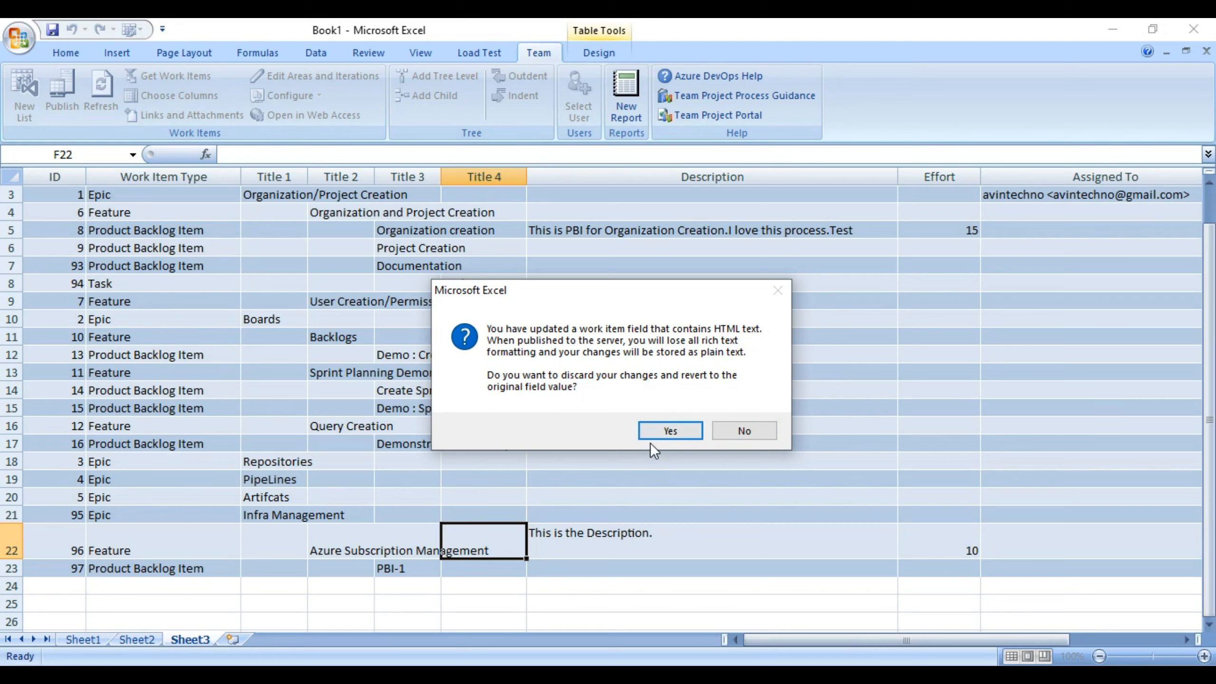
pyautogui.click(652, 430)
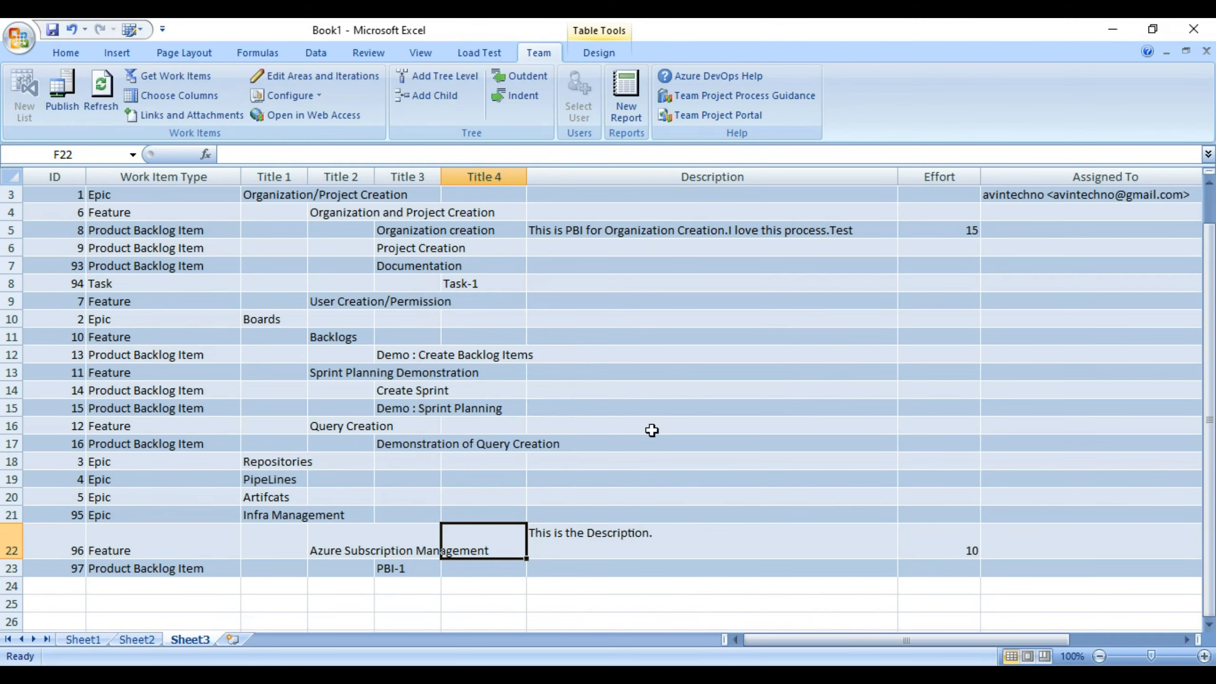
# Reload Feature 96 in Azure DevOps to compare its description, then close it.
pyautogui.hotkey('alt', 'Tab')
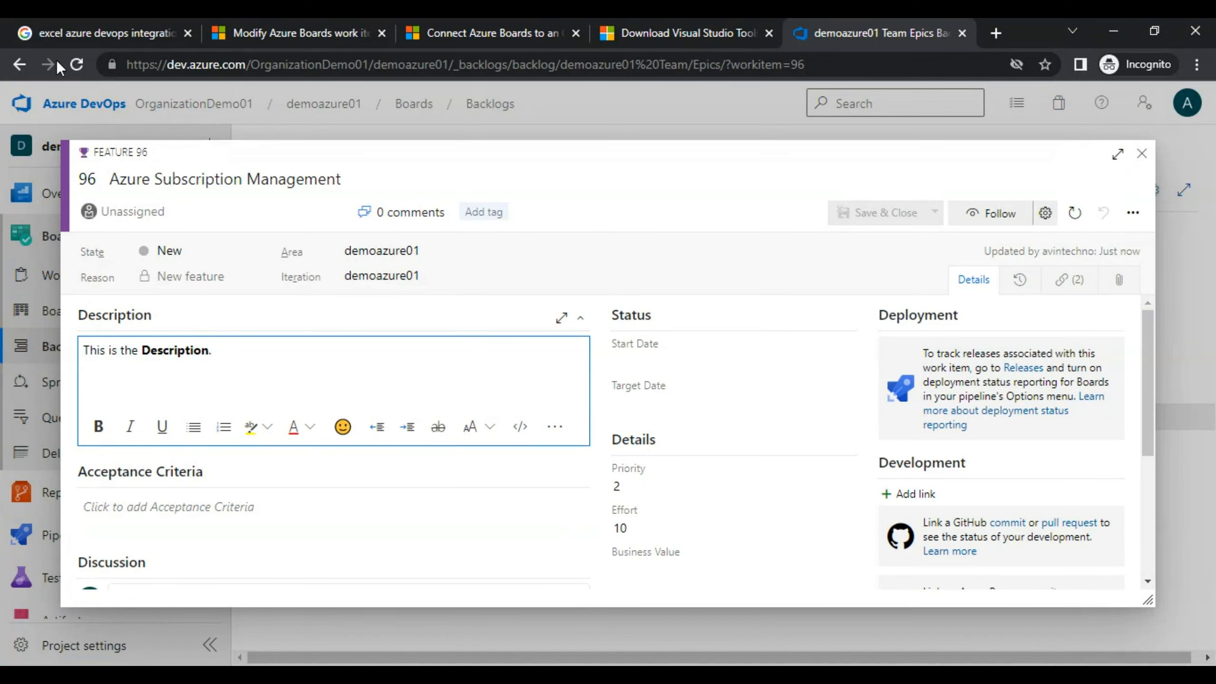
pyautogui.click(76, 64)
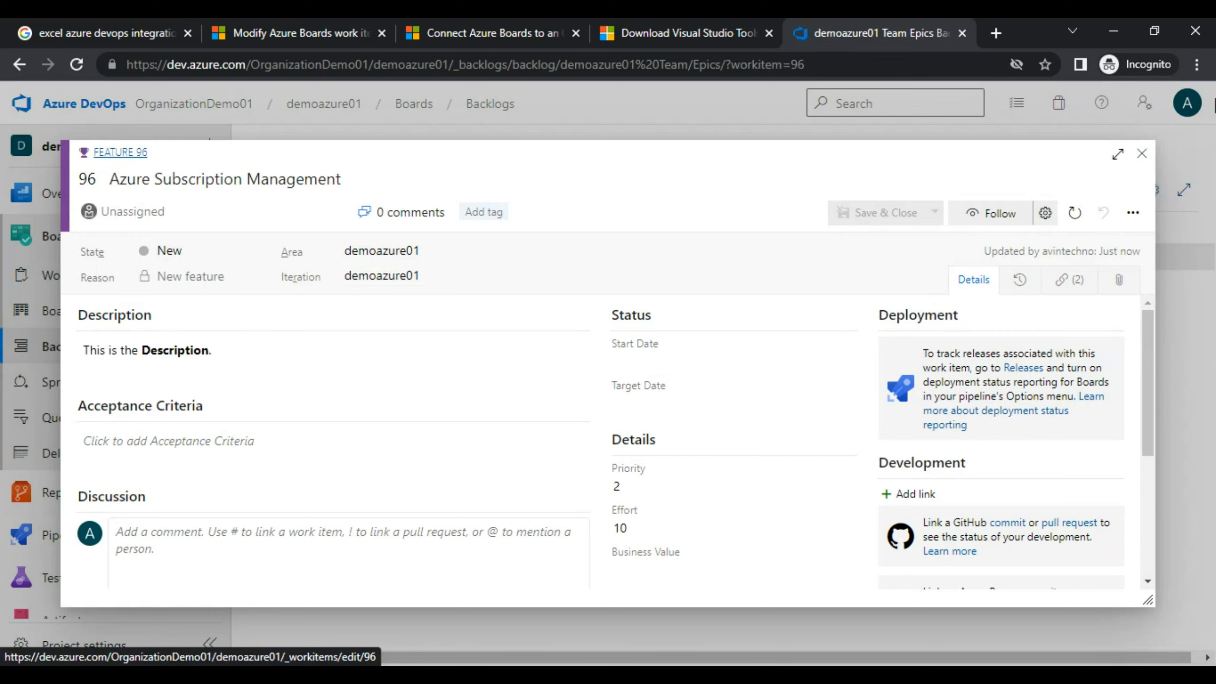
pyautogui.click(1147, 152)
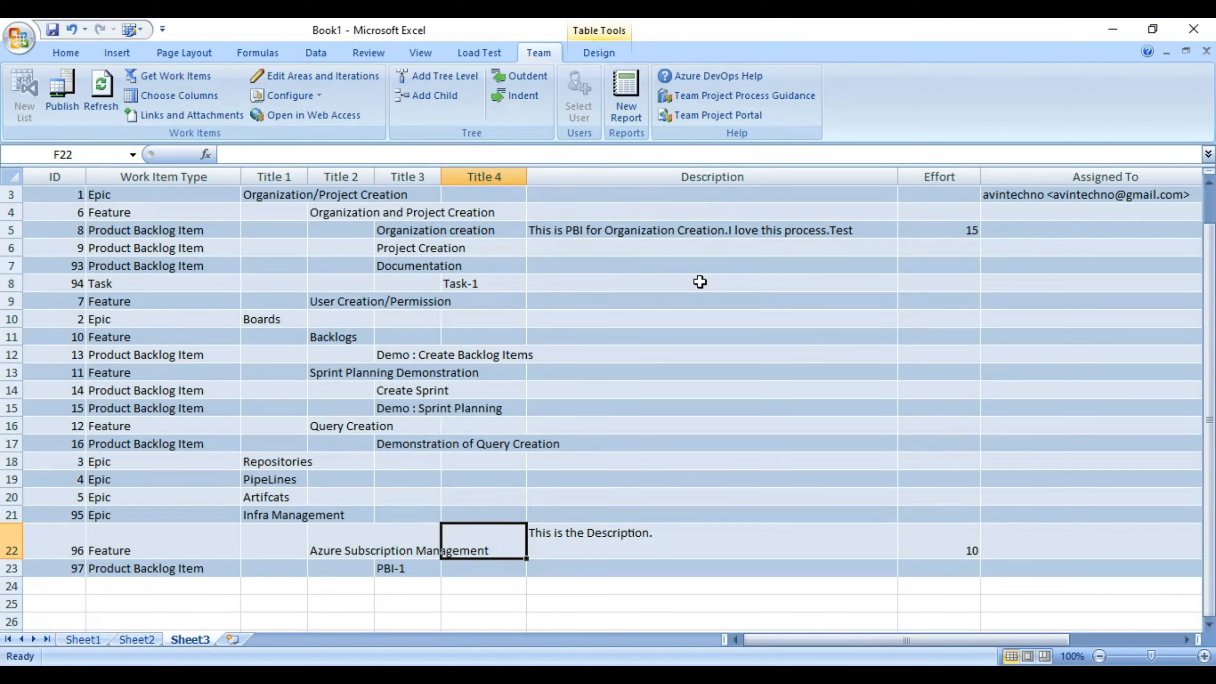
# Append ' Test' to G22's description, then discard the edit at the HTML warning.
pyautogui.click(723, 548)
pyautogui.doubleClick(723, 548)
pyautogui.write('TE')
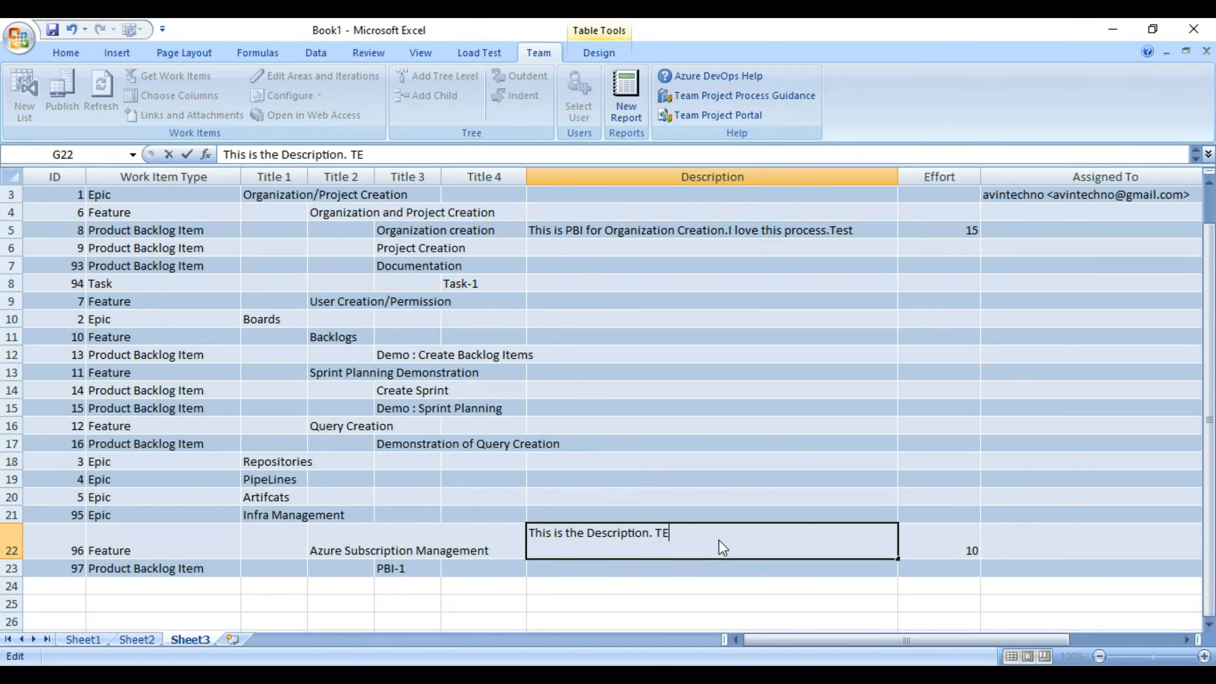
pyautogui.press('BackSpace')
pyautogui.write('es')
pyautogui.press('BackSpace')
pyautogui.write('st')
pyautogui.press('Return')
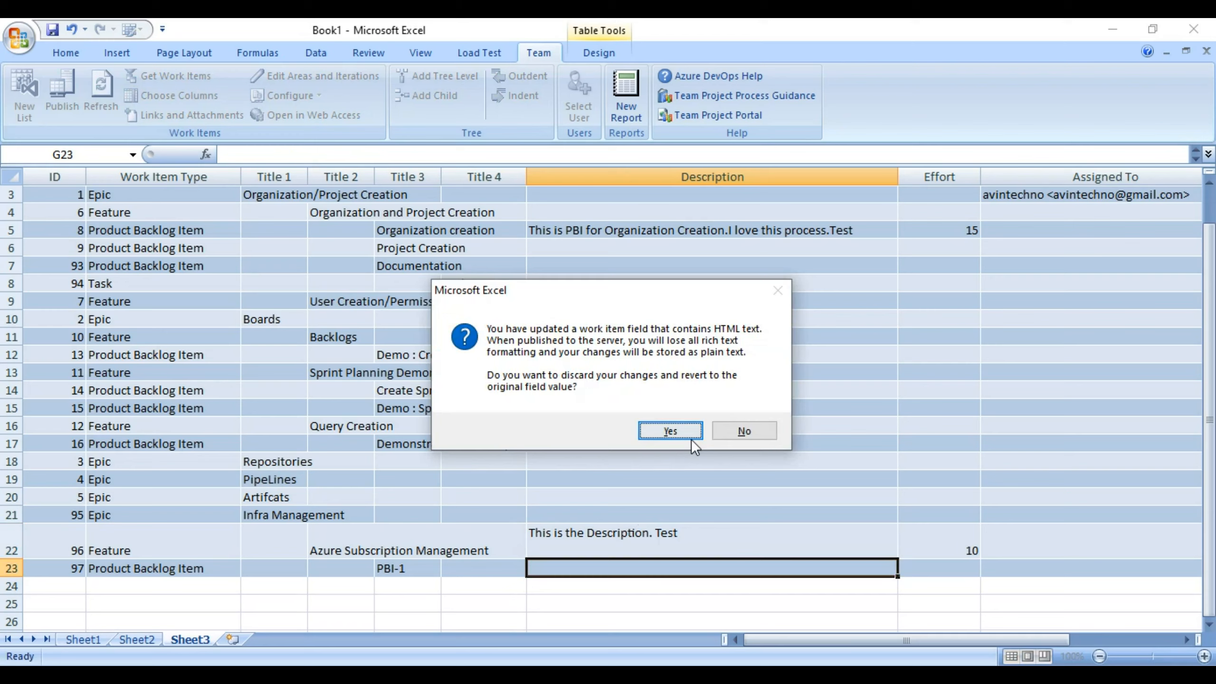
pyautogui.click(692, 439)
# Re-append ' Test' to G22, keep it as plain text, and publish to Azure DevOps.
pyautogui.doubleClick(665, 534)
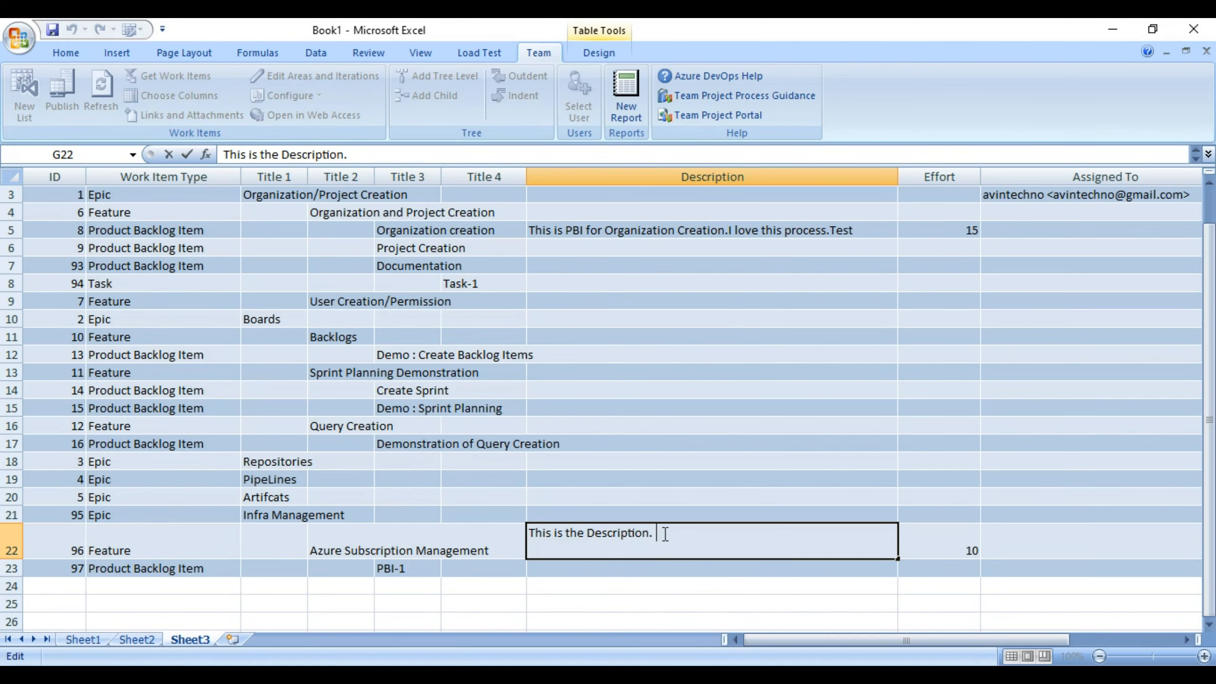
pyautogui.write('Ts')
pyautogui.press('BackSpace')
pyautogui.write('est')
pyautogui.press('Return')
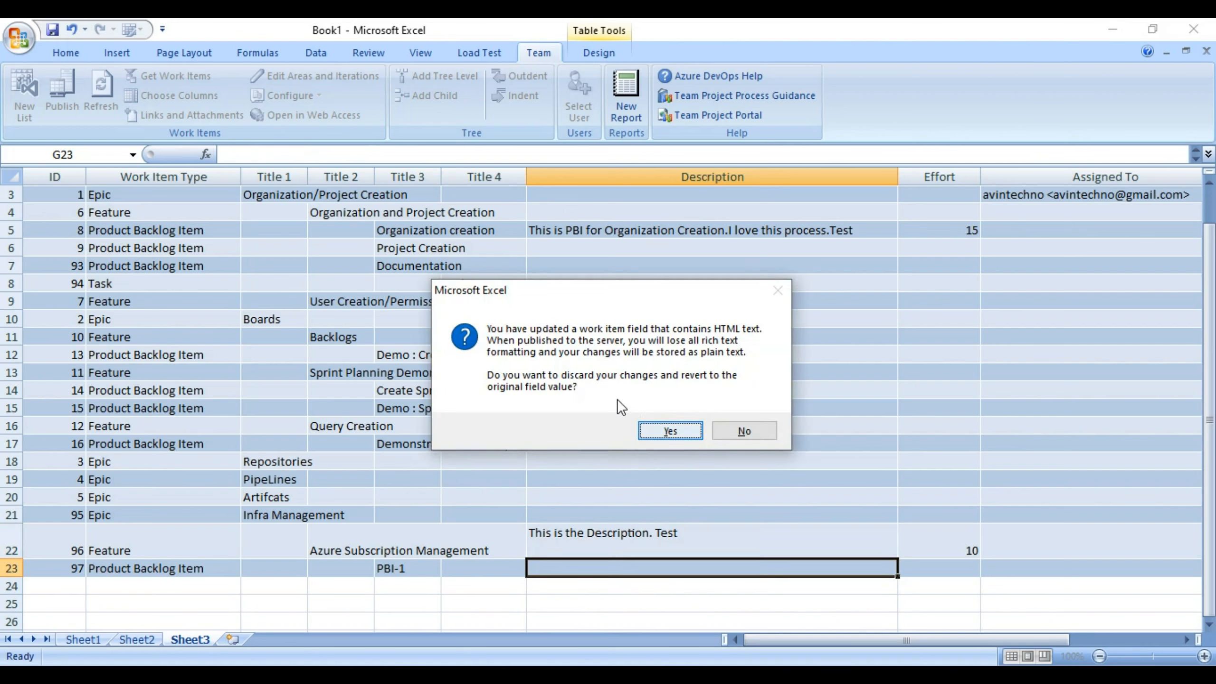
pyautogui.click(652, 426)
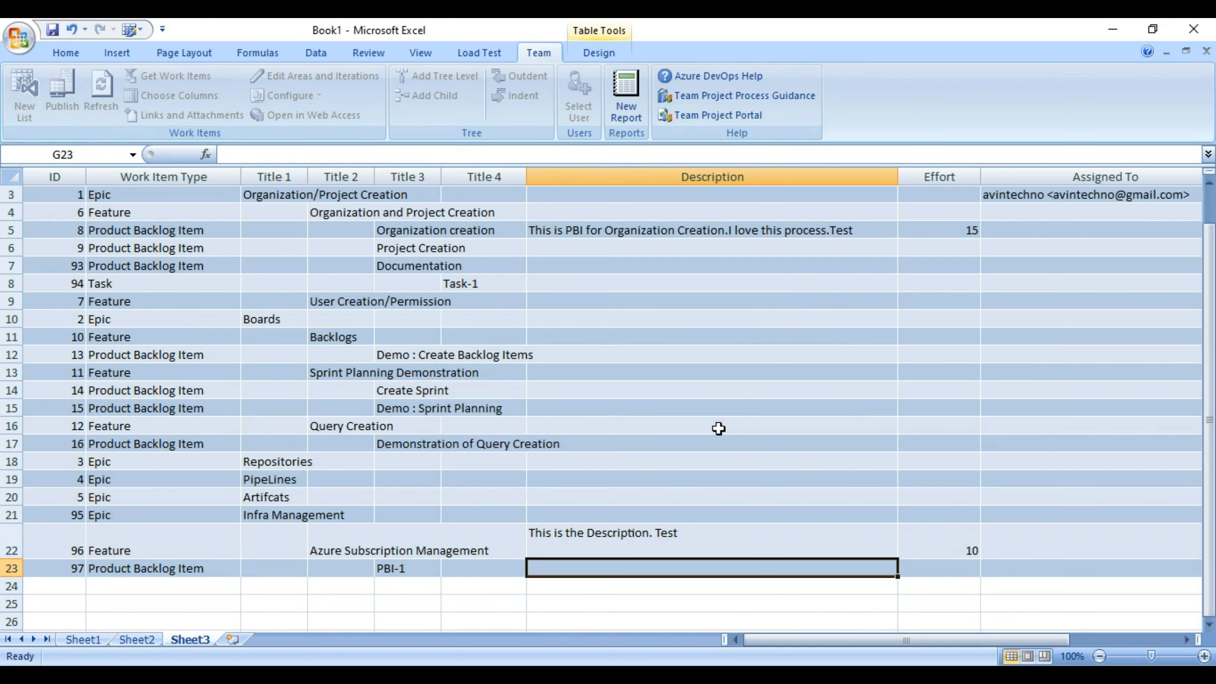
pyautogui.click(646, 546)
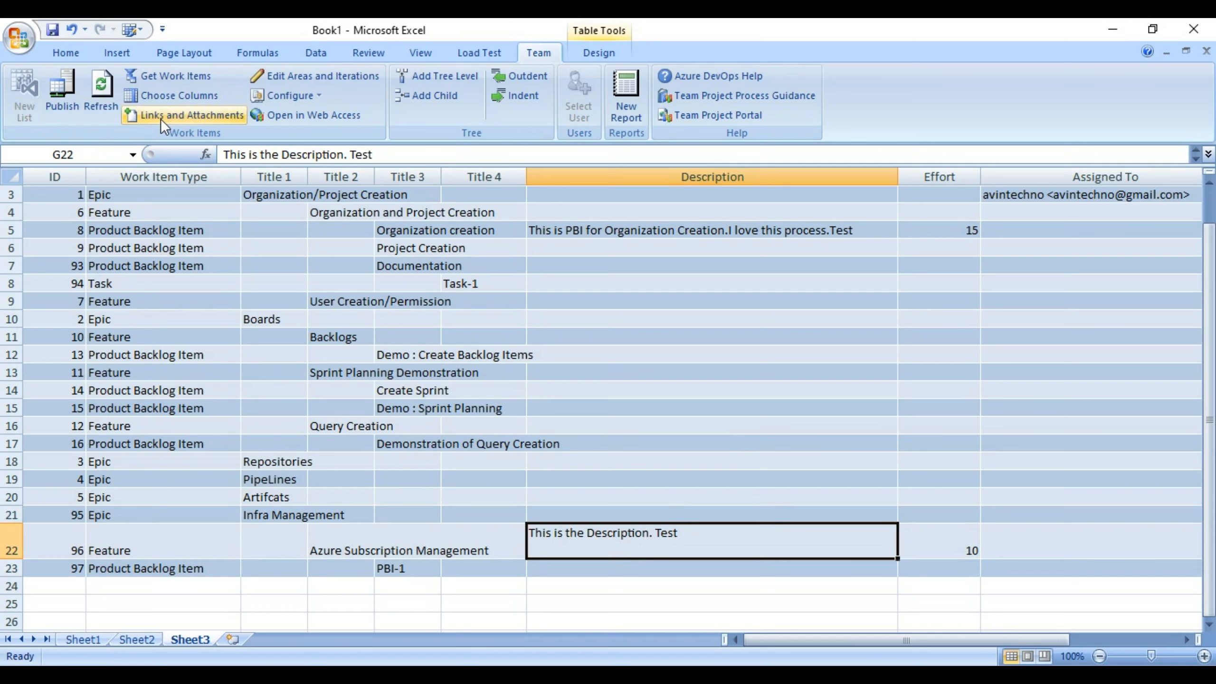
pyautogui.click(62, 94)
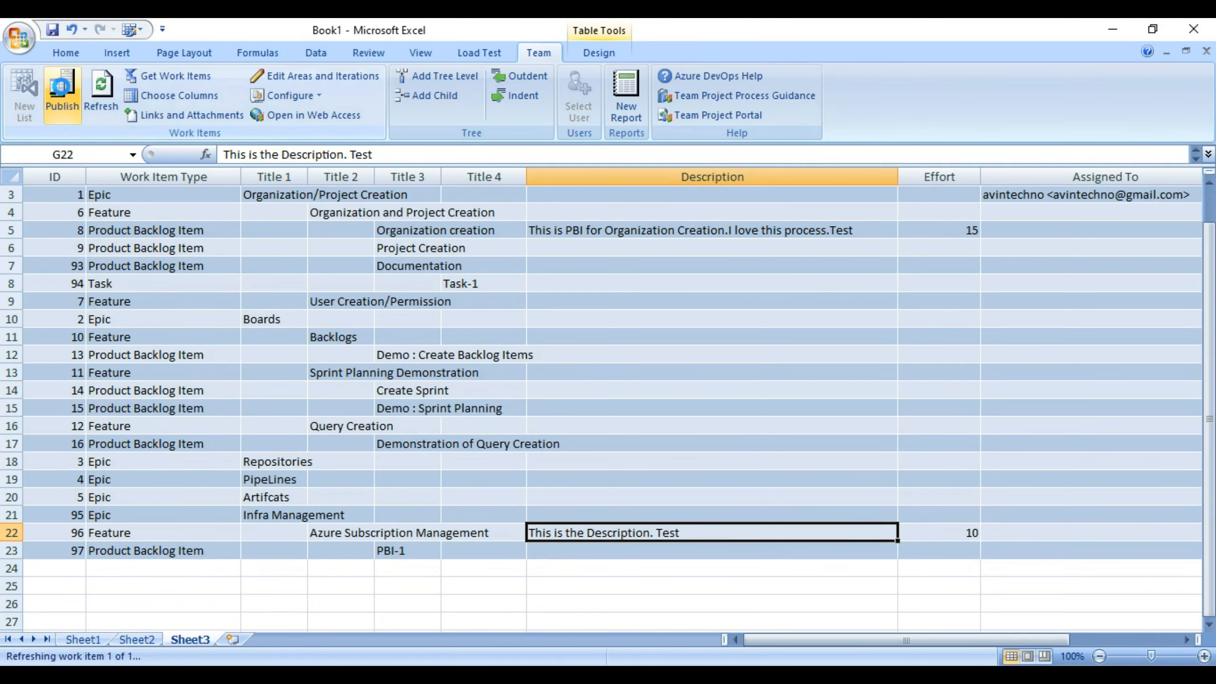
# In the Azure DevOps backlog, expand Infra Management and open Feature 96 Azure Subscription Management.
pyautogui.hotkey('alt', 'Tab')
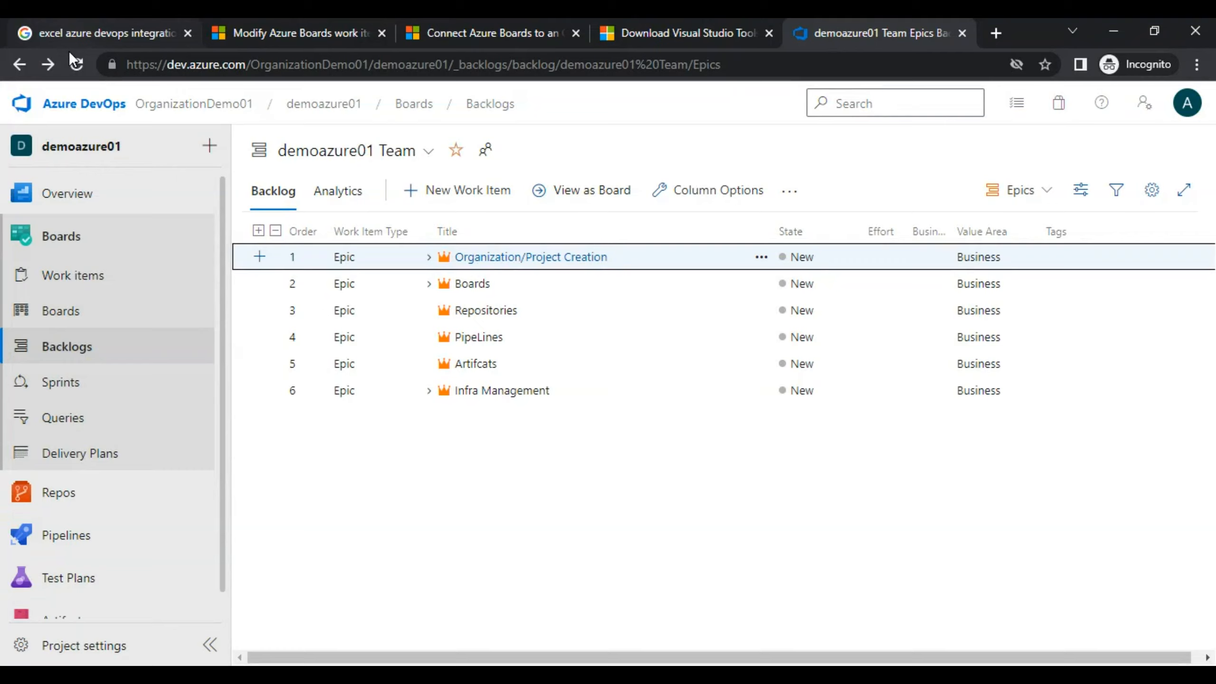
pyautogui.hotkey('alt', 'Tab')
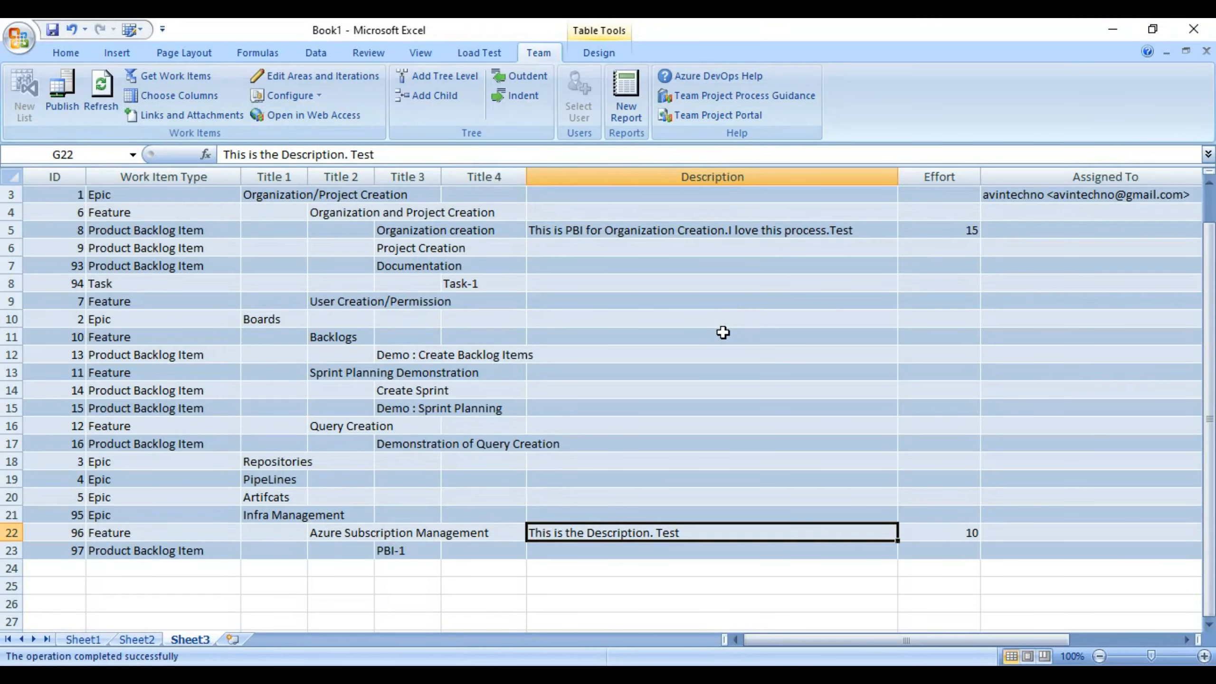
pyautogui.hotkey('alt', 'Tab')
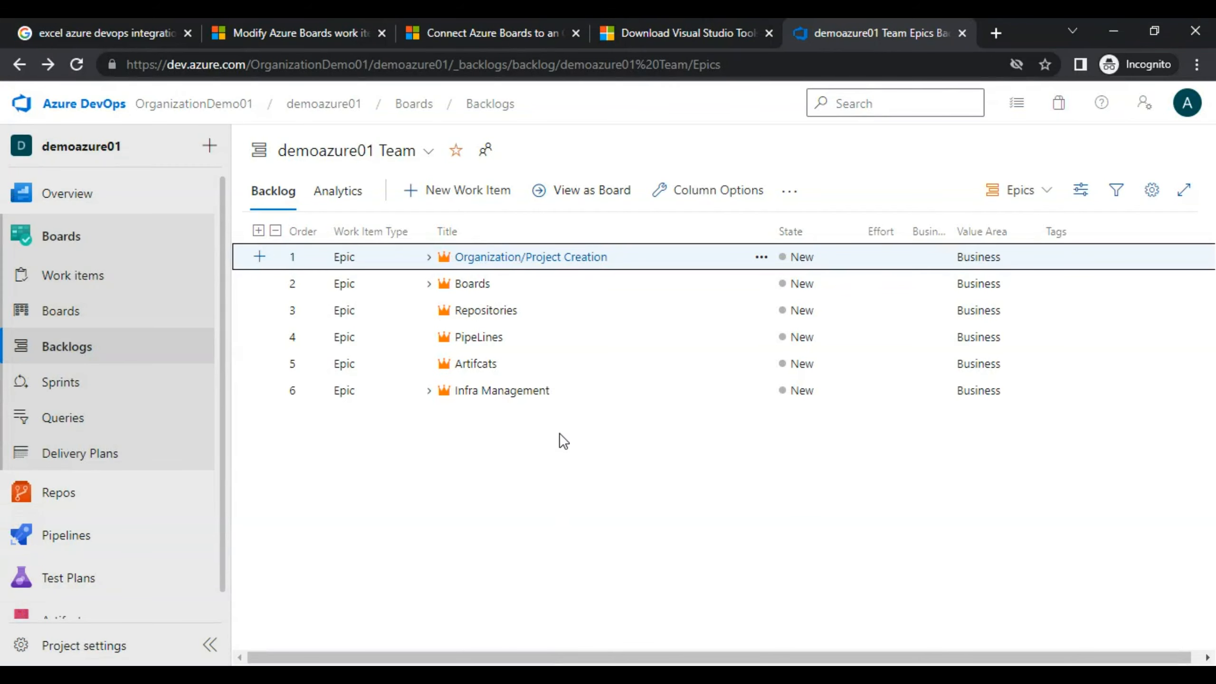
pyautogui.click(429, 390)
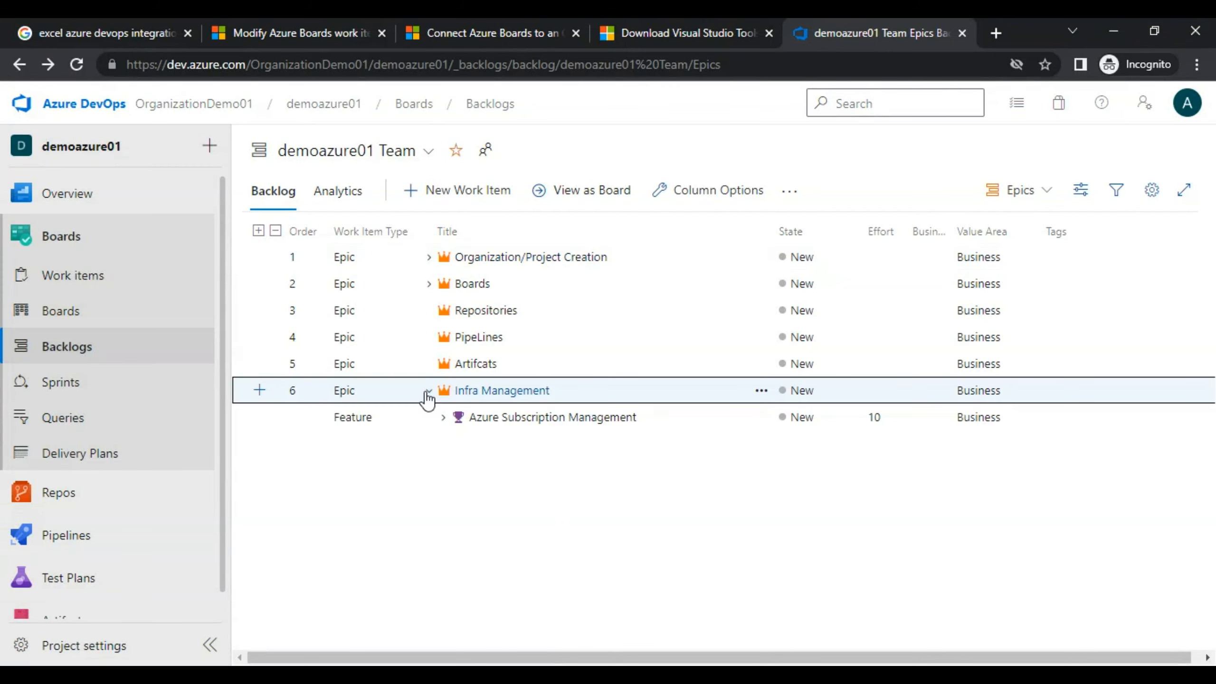
pyautogui.click(480, 419)
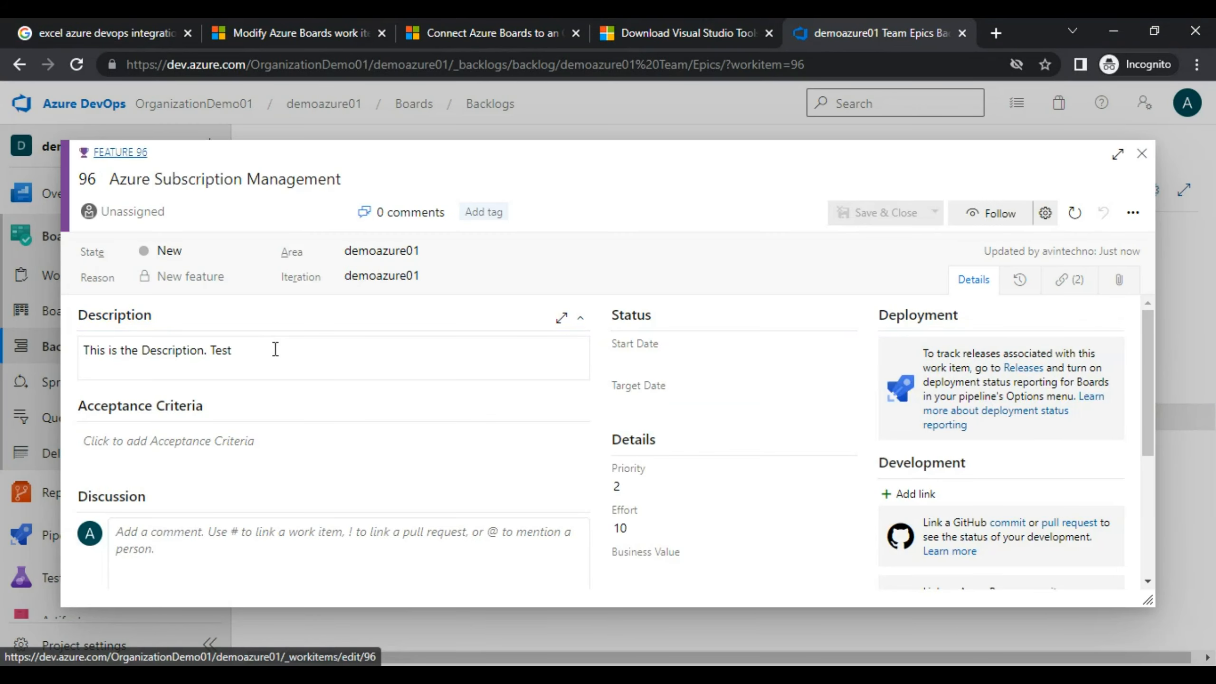
# Confirm the Description reads 'This is the Description. Test', then return to Excel.
pyautogui.click(253, 353)
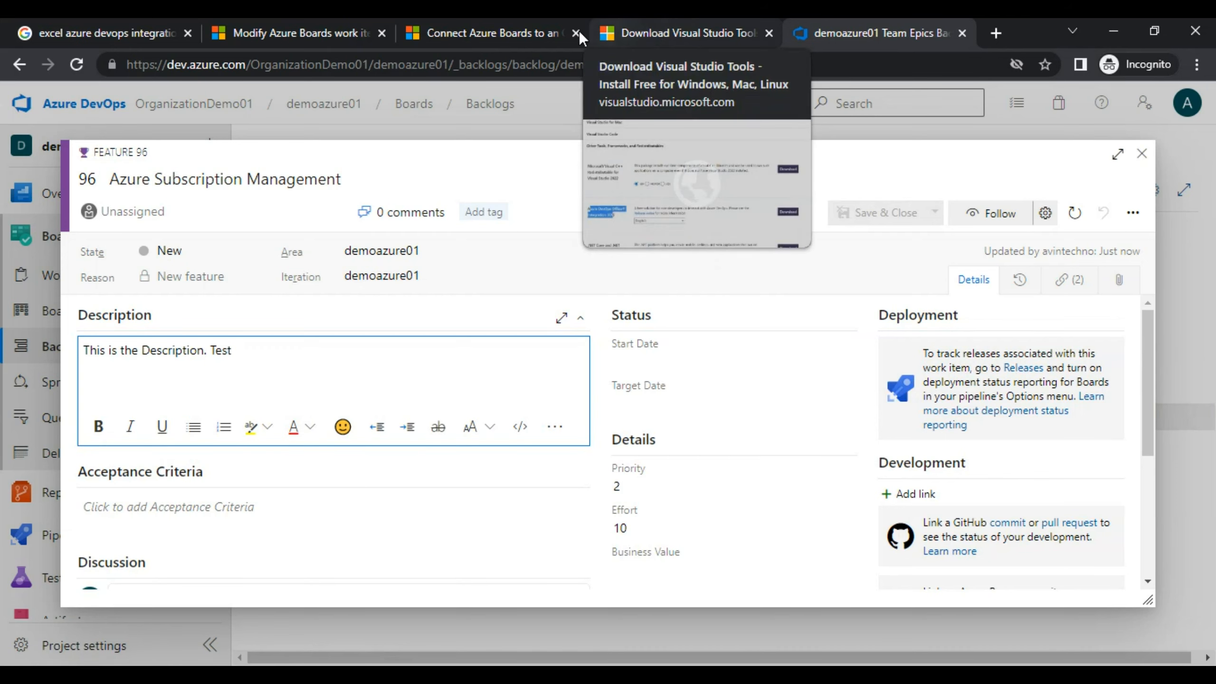
pyautogui.click(652, 26)
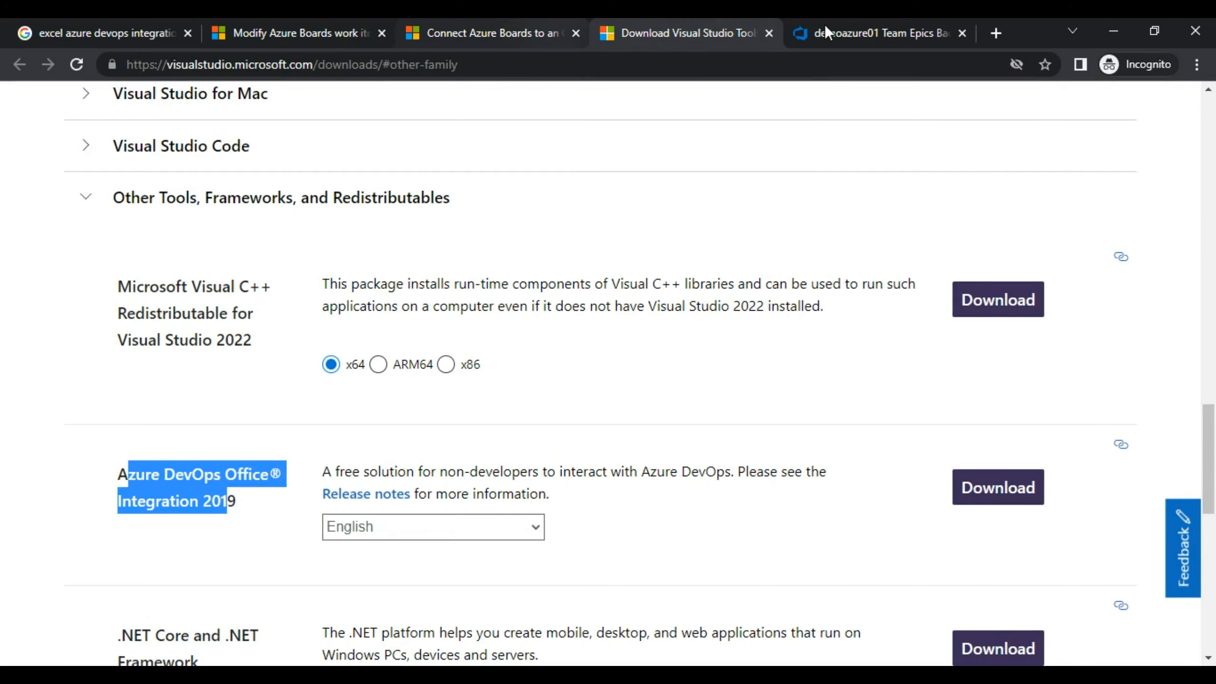
pyautogui.hotkey('alt', 'Tab')
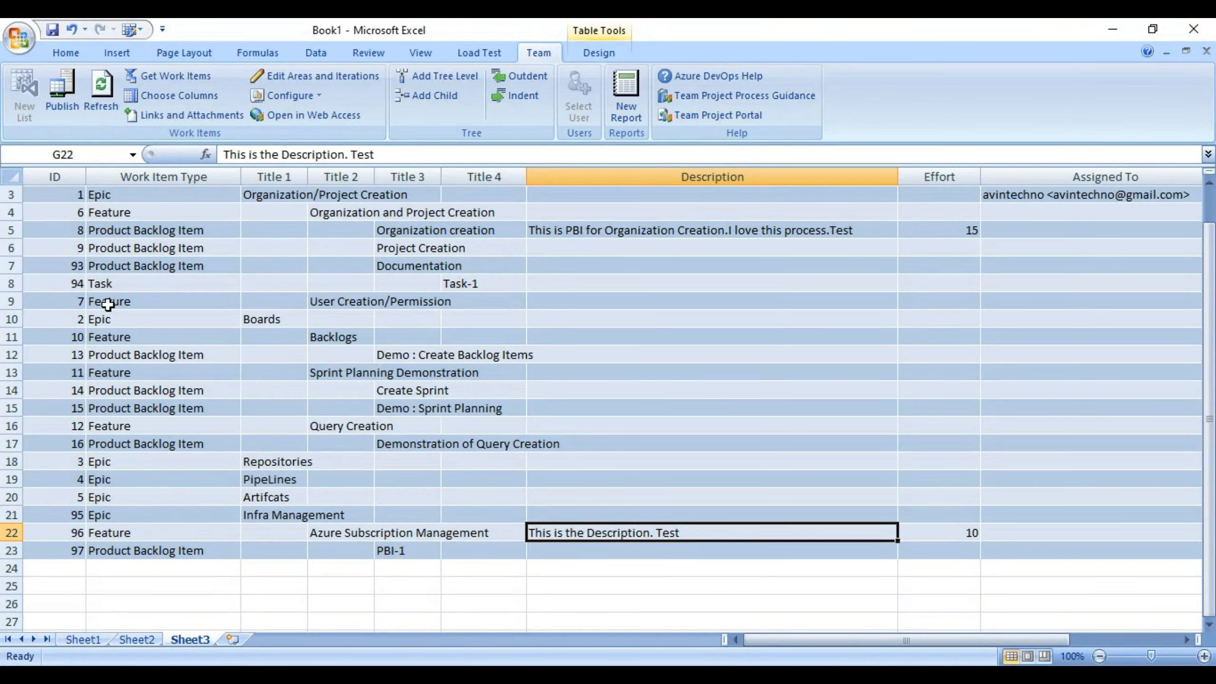
# Scroll the sheet up and select work item 97's ID in A23, then show the Office client article.
pyautogui.moveTo(1209, 362); pyautogui.dragTo(1195, 323)
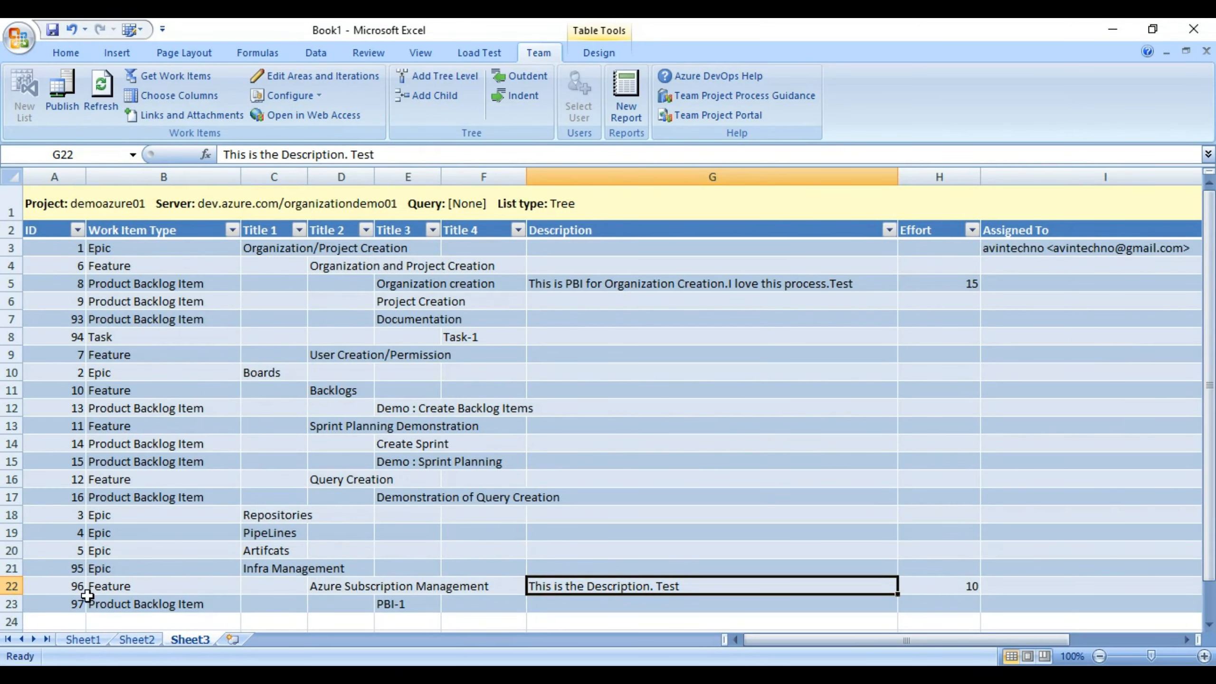
pyautogui.click(66, 602)
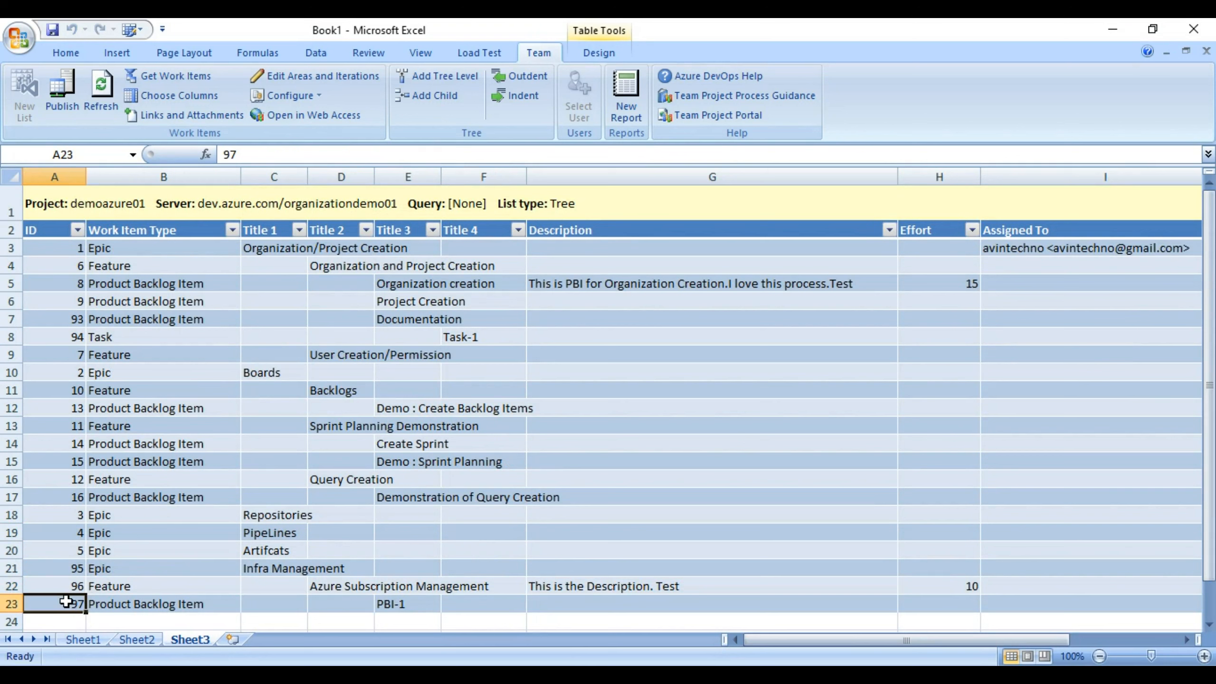
pyautogui.rightClick(67, 602)
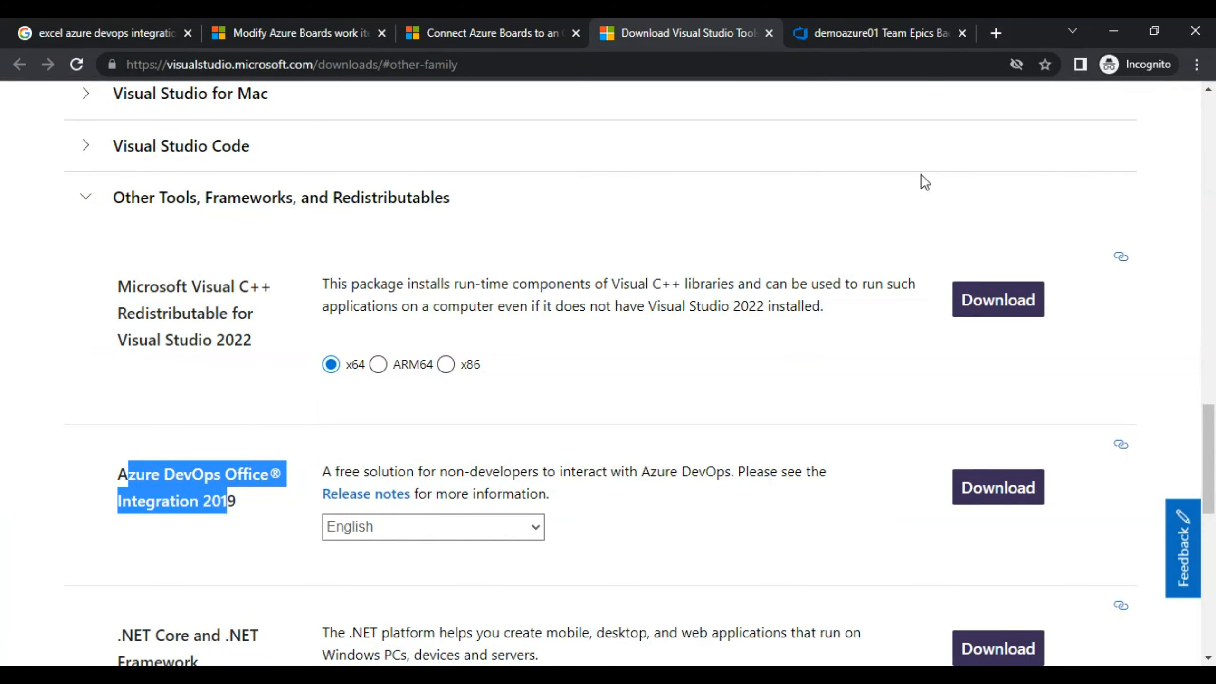
pyautogui.click(506, 37)
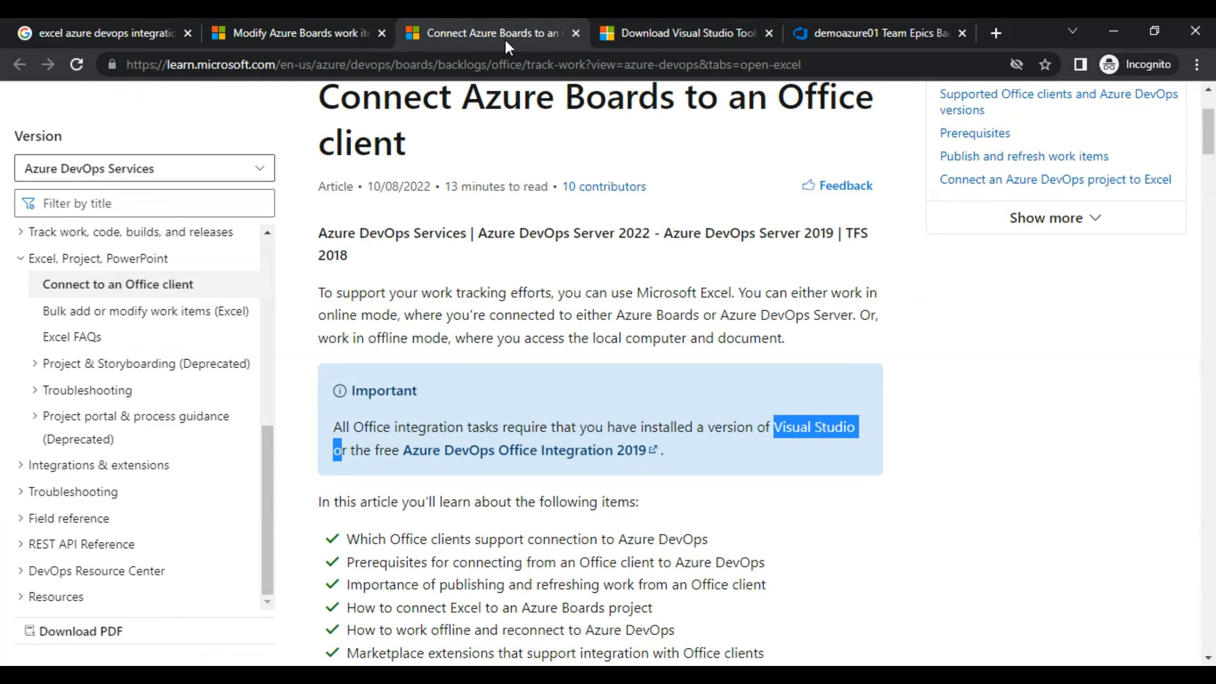
# Highlight the Excel limitations in the Bulk add or modify (Excel) article, then select item 8's Work Item Type.
pyautogui.click(393, 25)
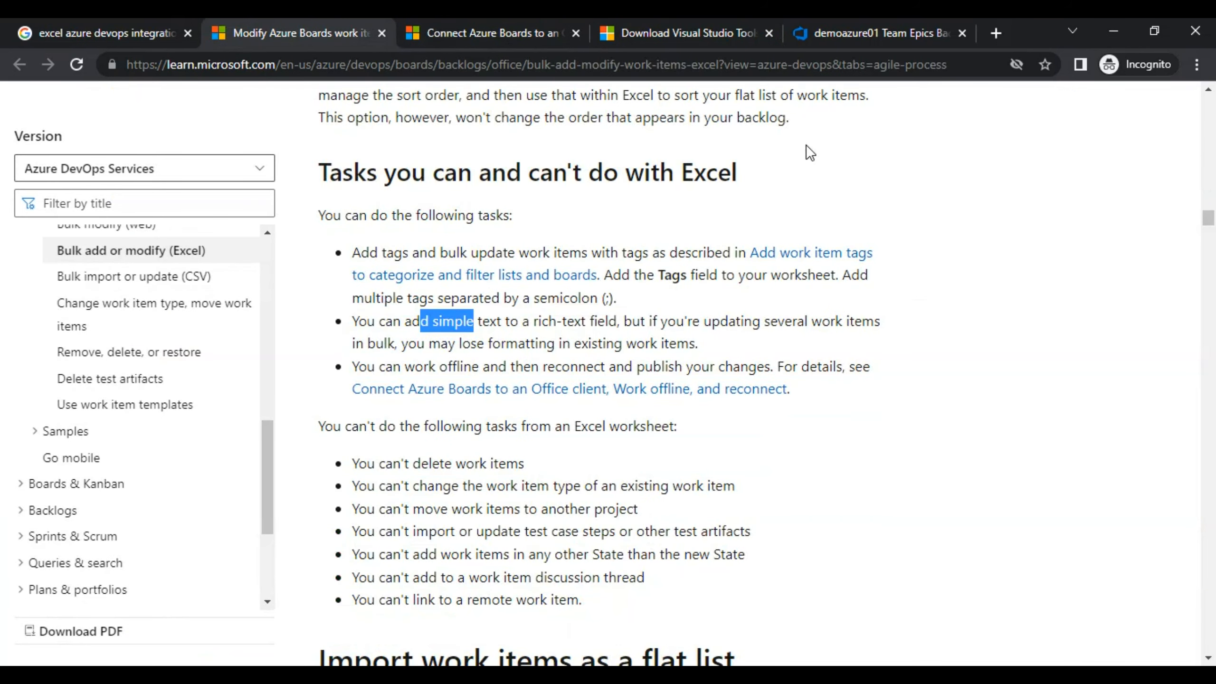
pyautogui.moveTo(369, 465); pyautogui.dragTo(575, 487)
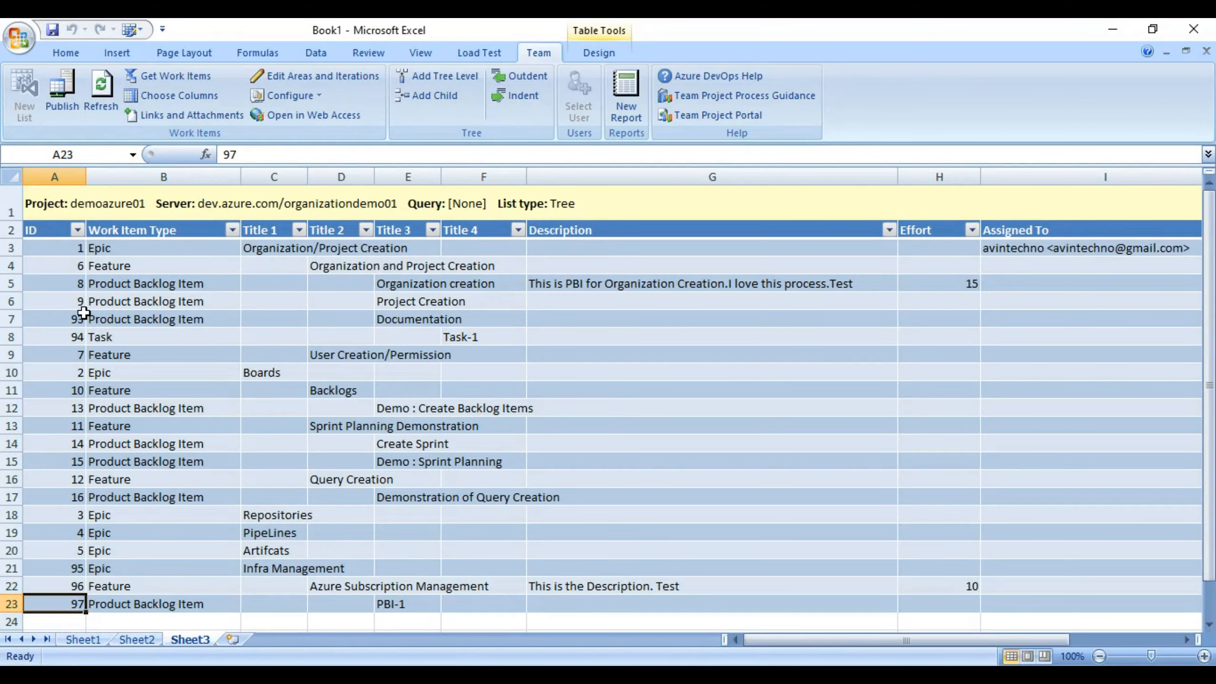
pyautogui.click(121, 284)
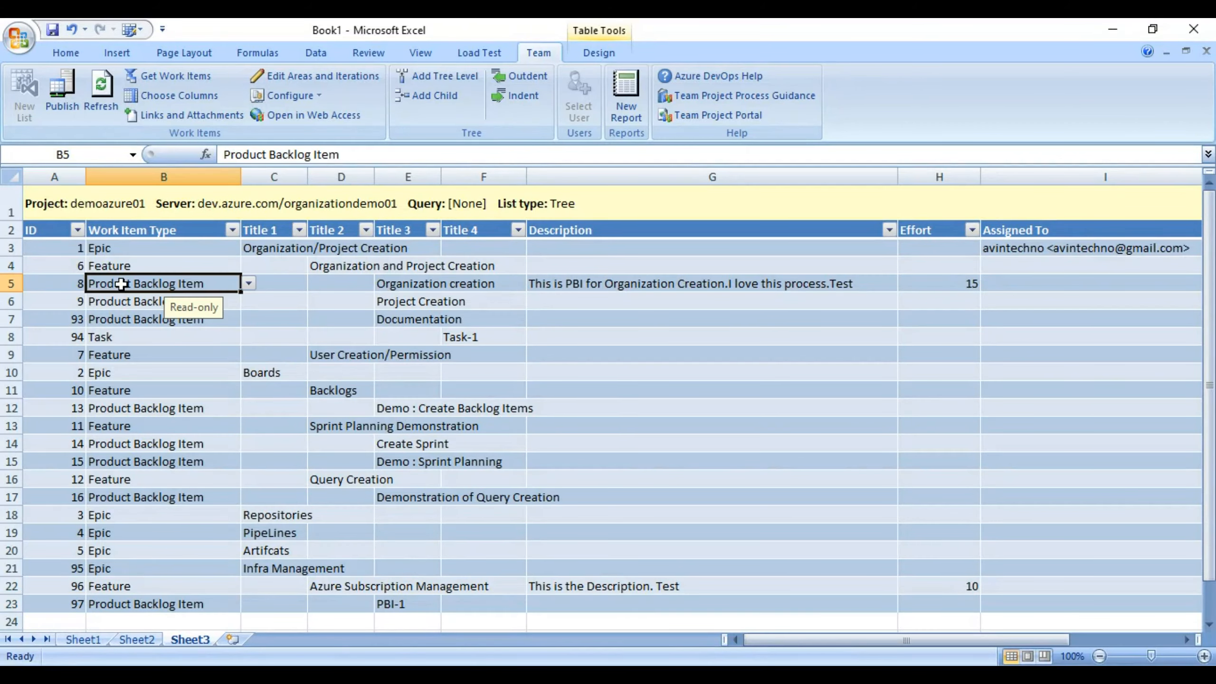
# Check the Work Item Type cells of items 8 and 93, leaving the types unchanged.
pyautogui.click(249, 283)
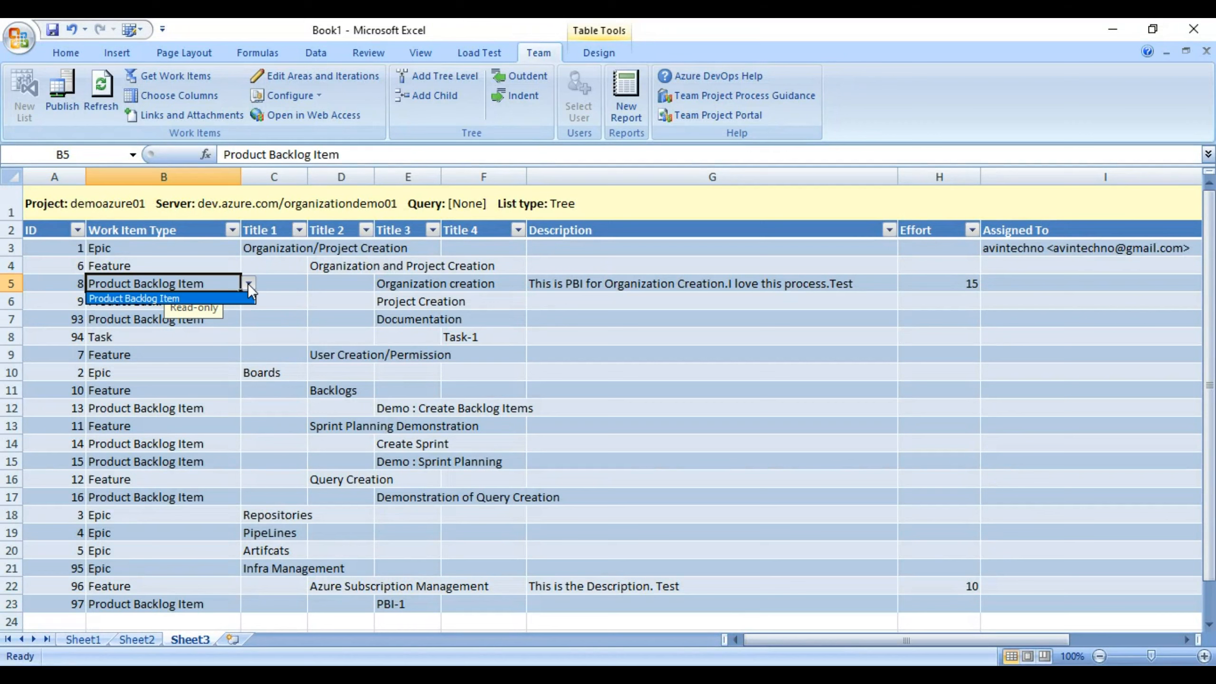
pyautogui.press('Escape')
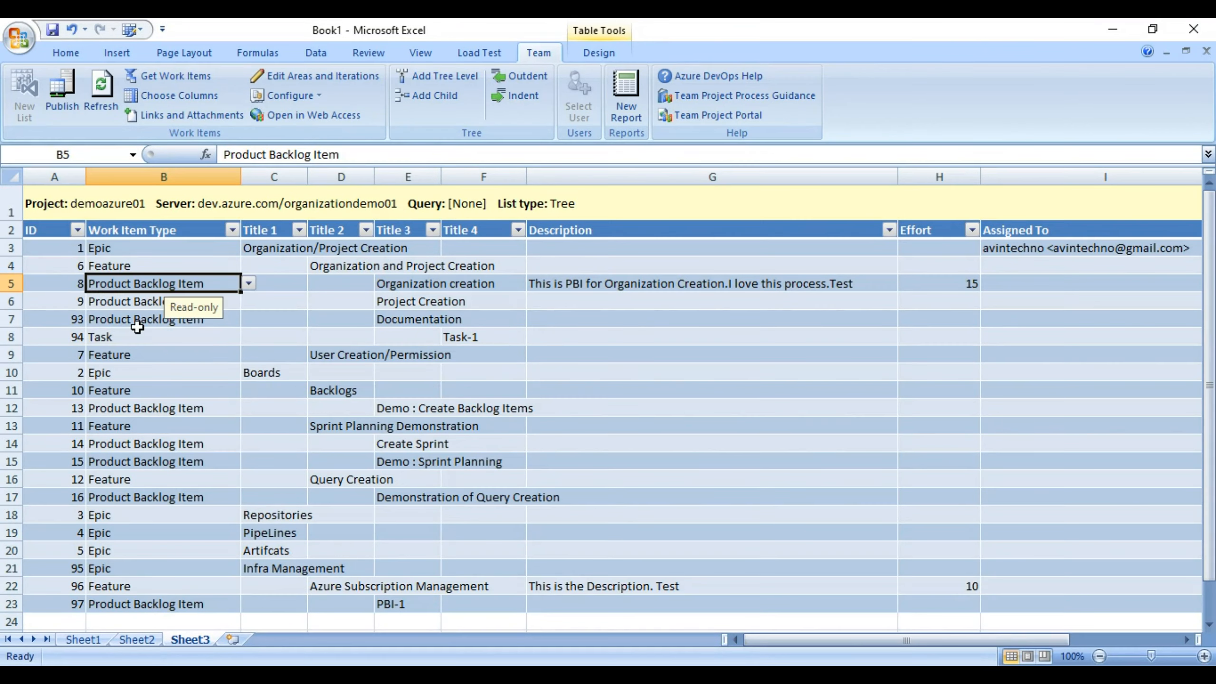
pyautogui.click(140, 321)
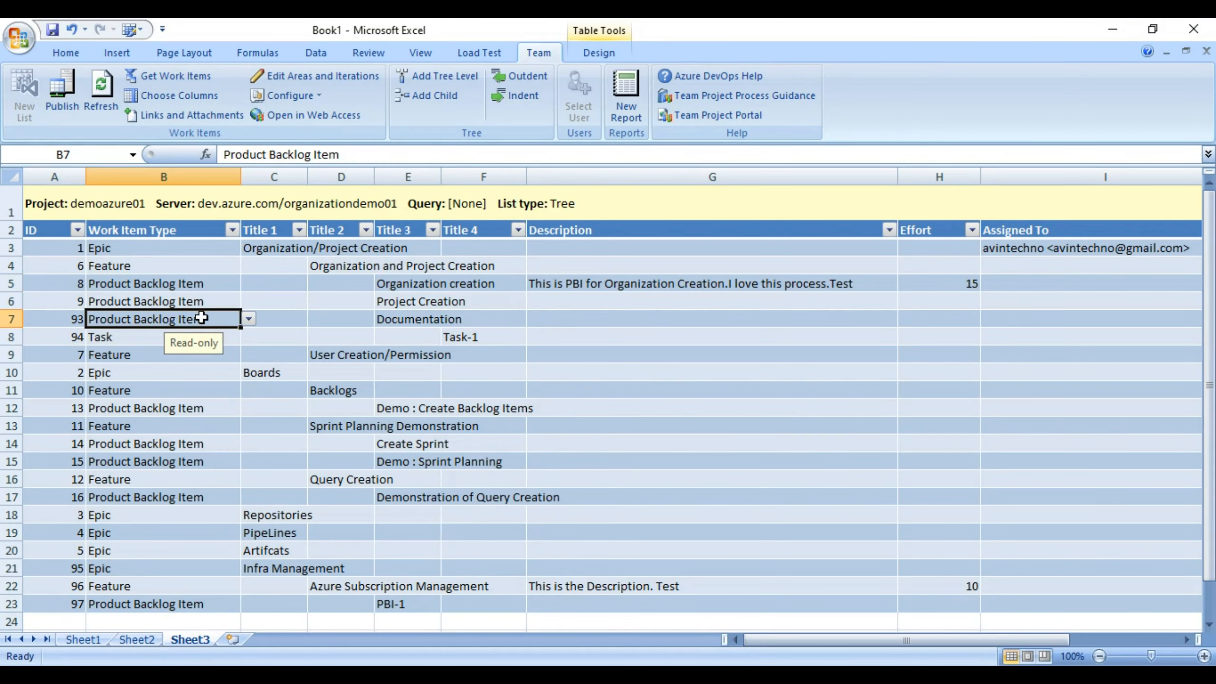
pyautogui.click(249, 334)
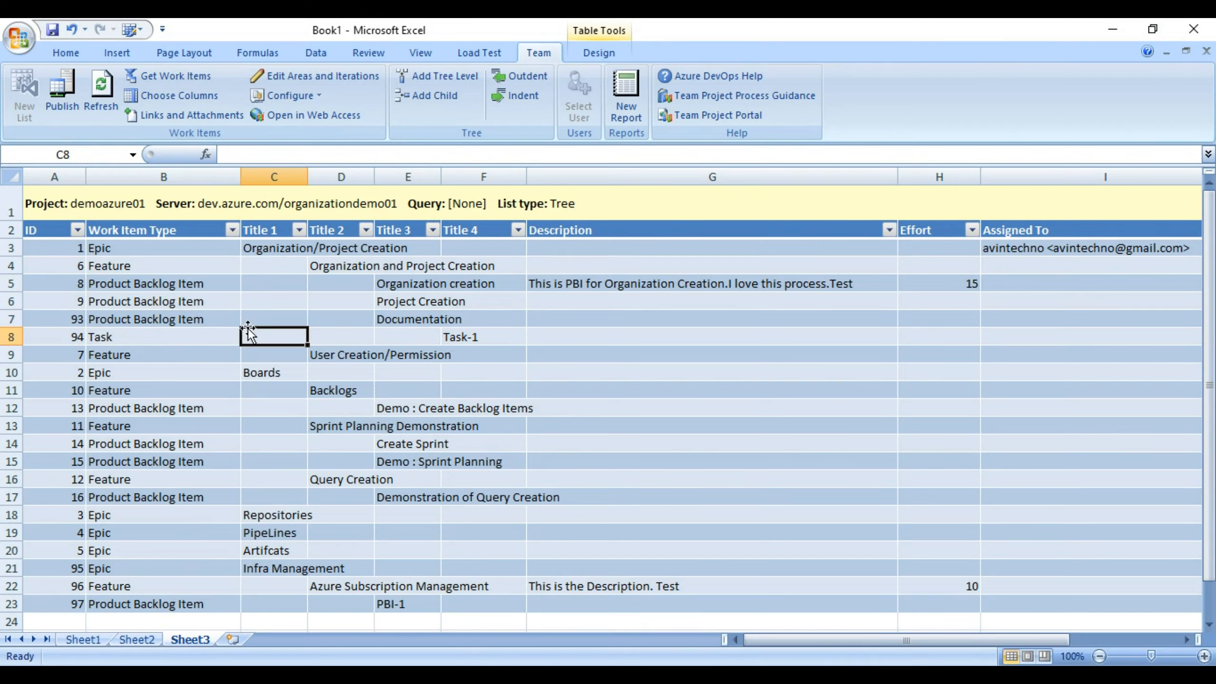
pyautogui.click(195, 321)
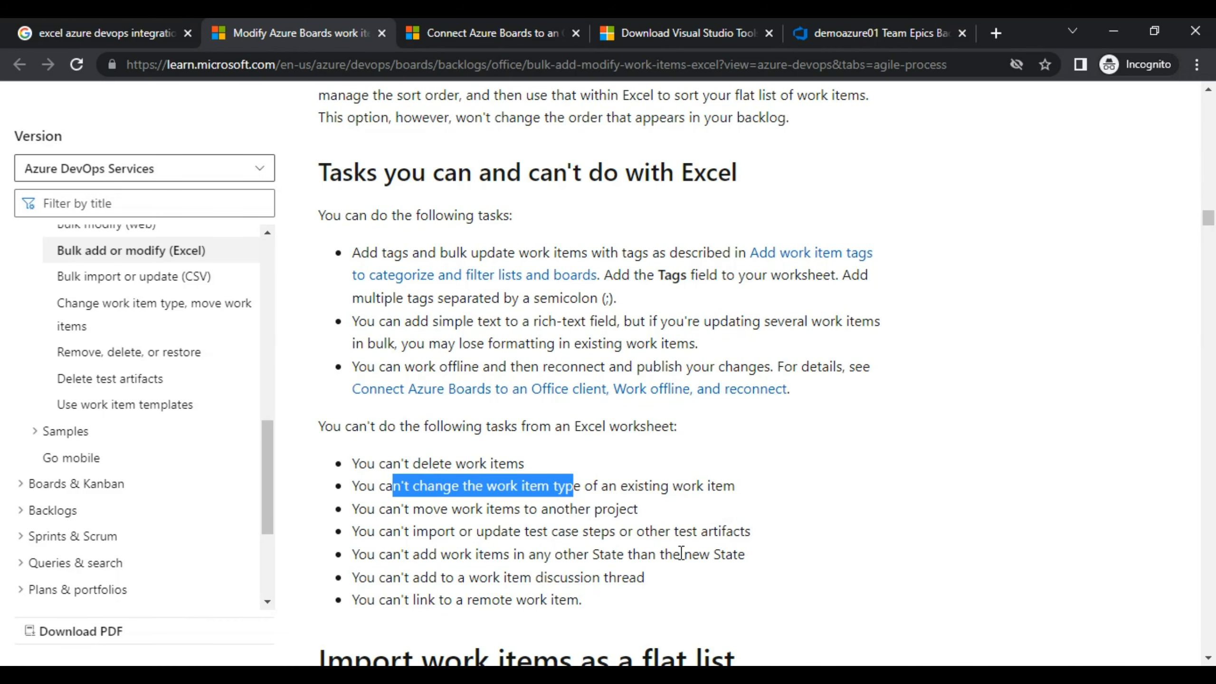
pyautogui.moveTo(414, 509); pyautogui.dragTo(521, 514)
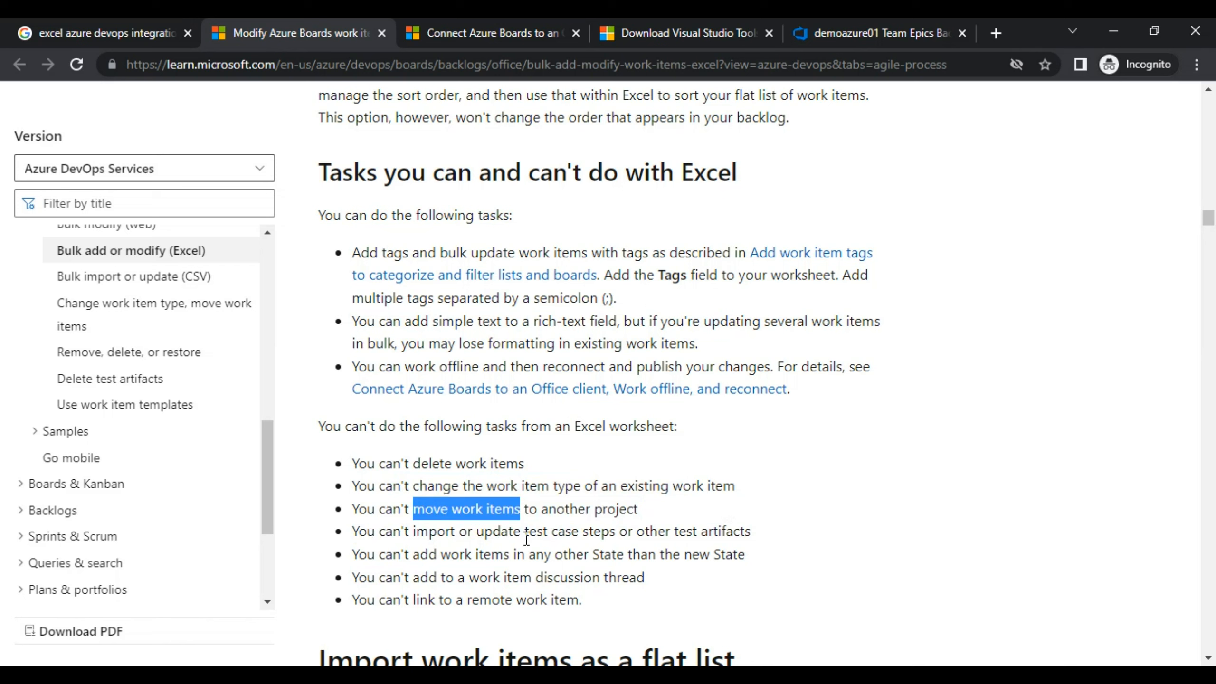
pyautogui.moveTo(431, 538); pyautogui.dragTo(560, 537)
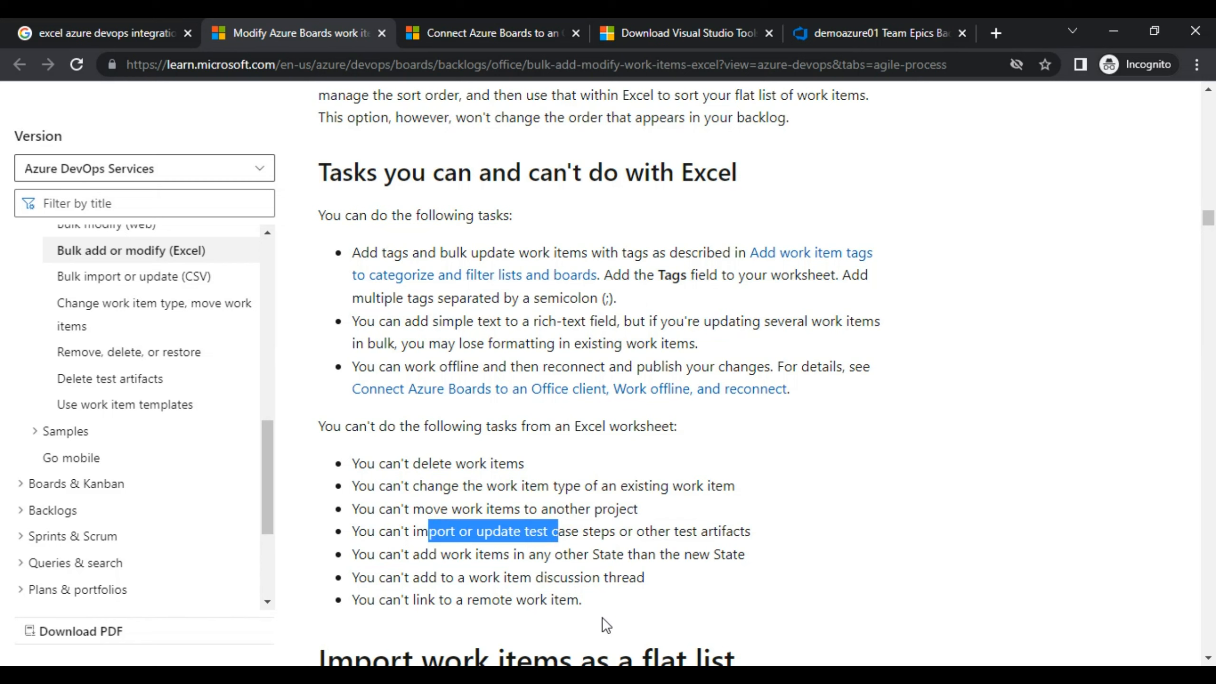
pyautogui.moveTo(364, 463); pyautogui.dragTo(520, 574)
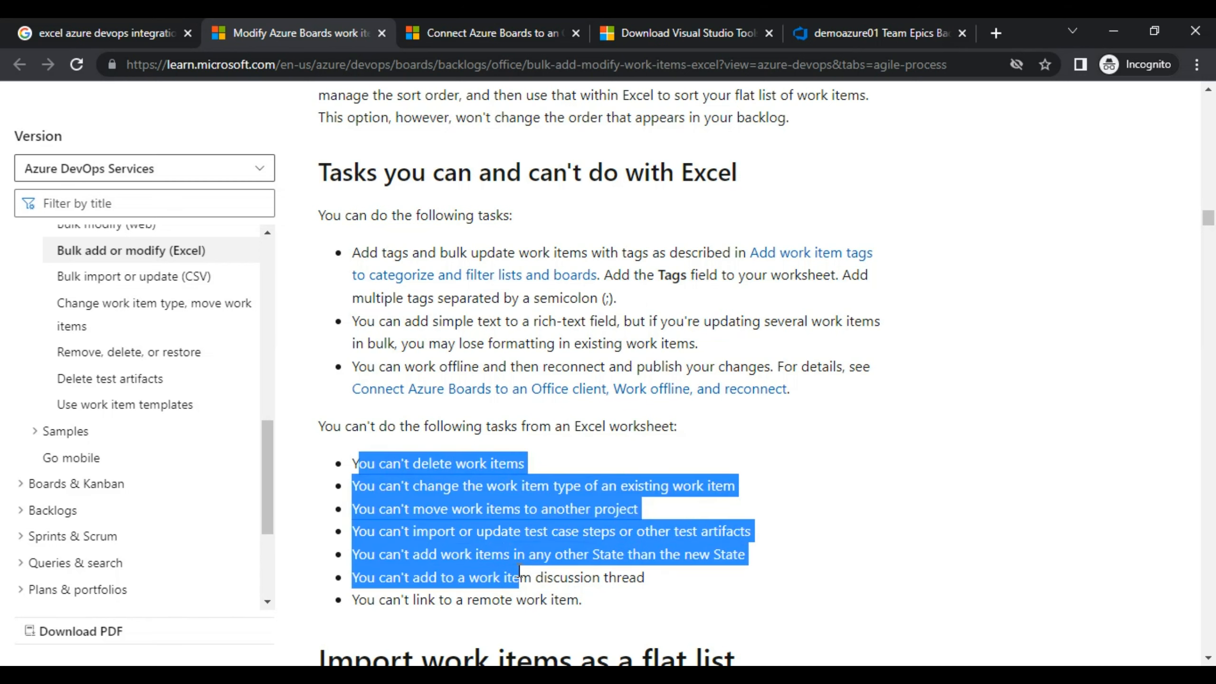